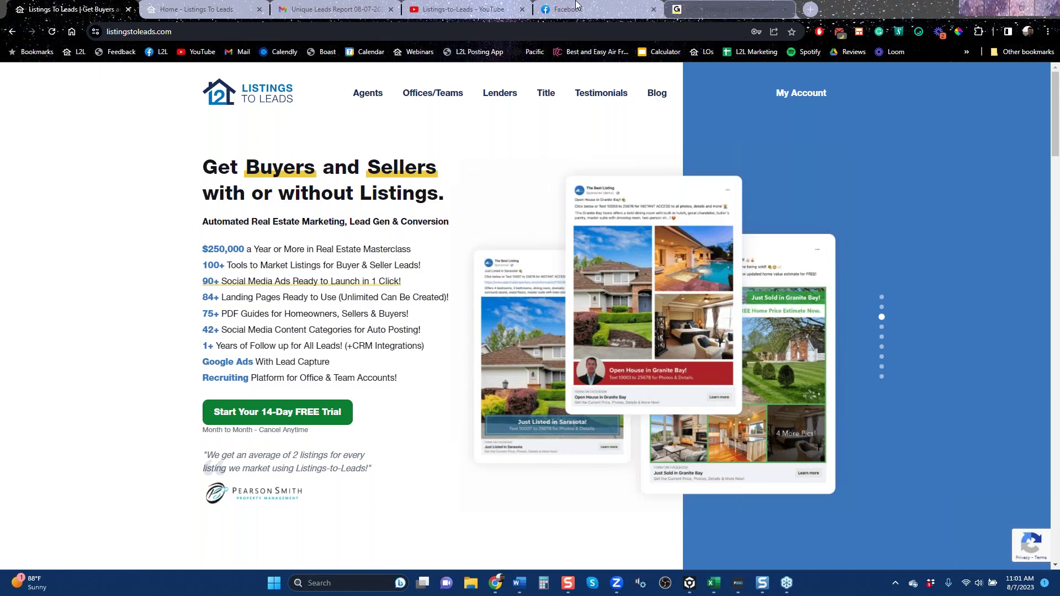
Go to the Listings to Leads home tab and show the Dashboard with its Leads/Month chart.
click(196, 9)
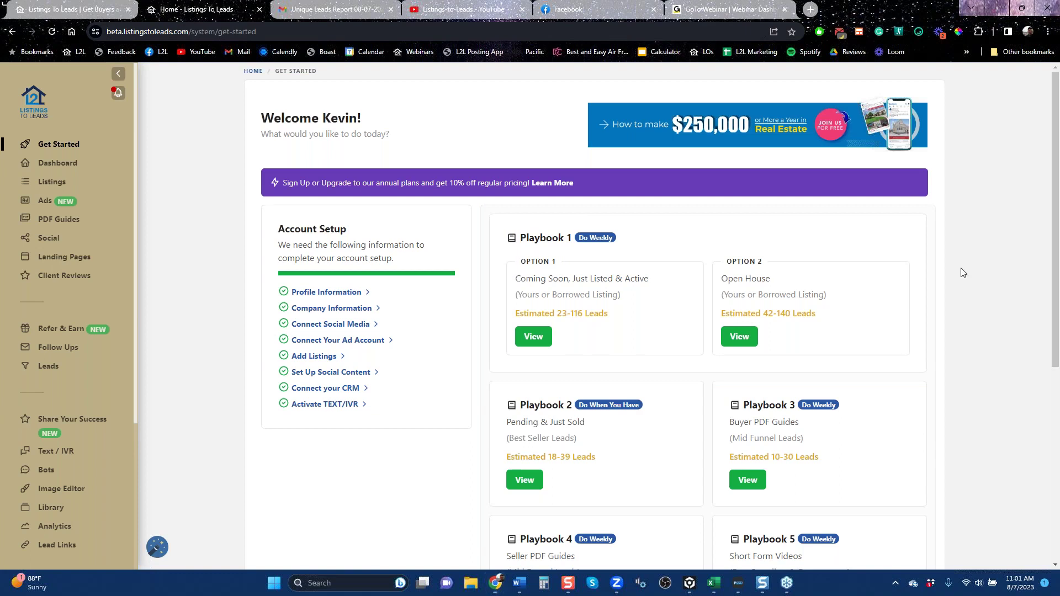
click(59, 164)
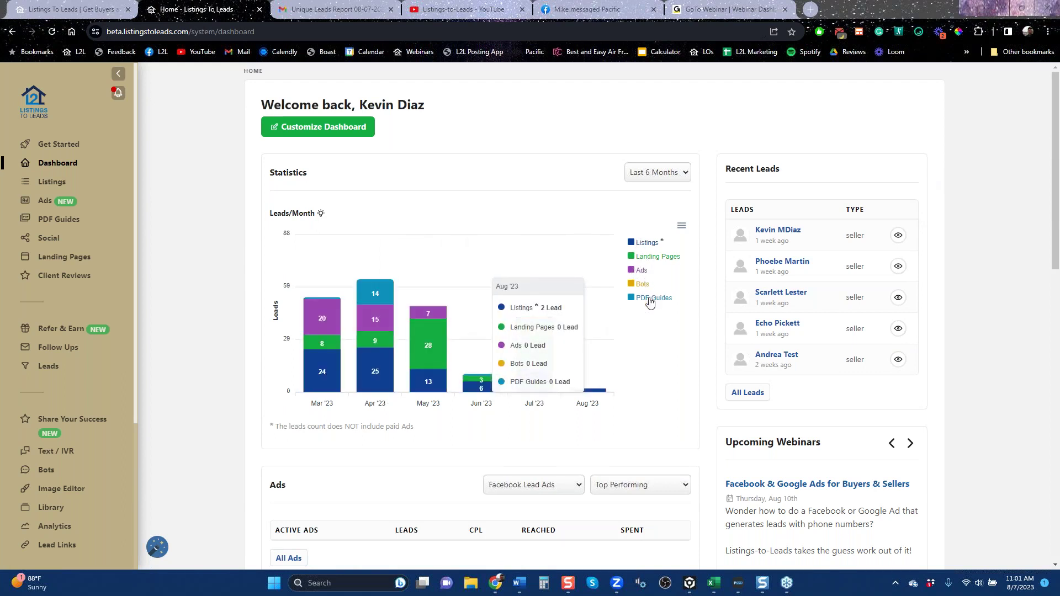
drag(1057, 224, 1057, 302)
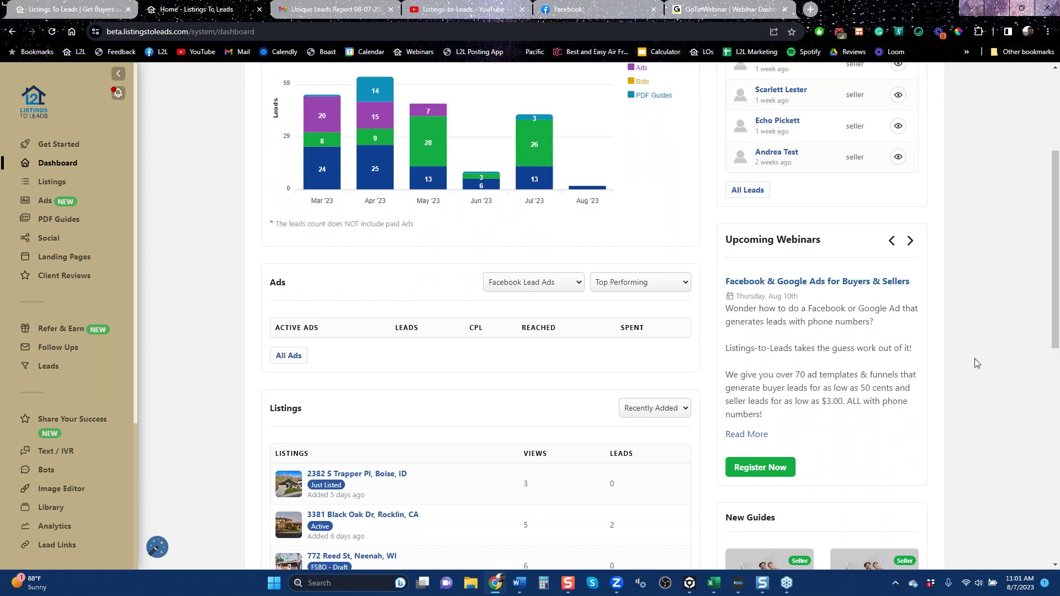
scroll(913, 390, down, 6)
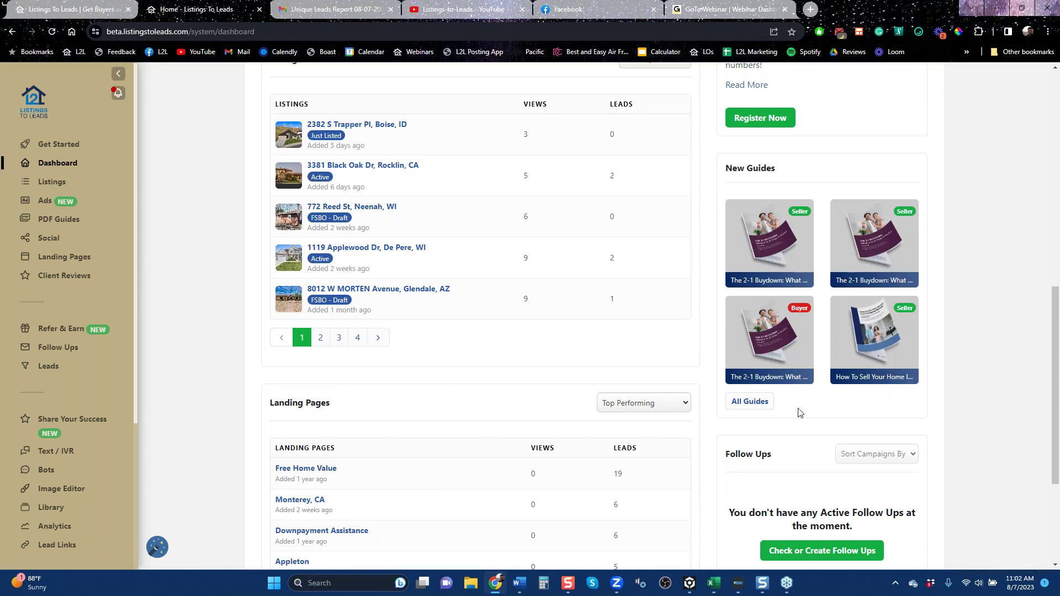
scroll(906, 407, down, 2)
scroll(821, 400, down, 2)
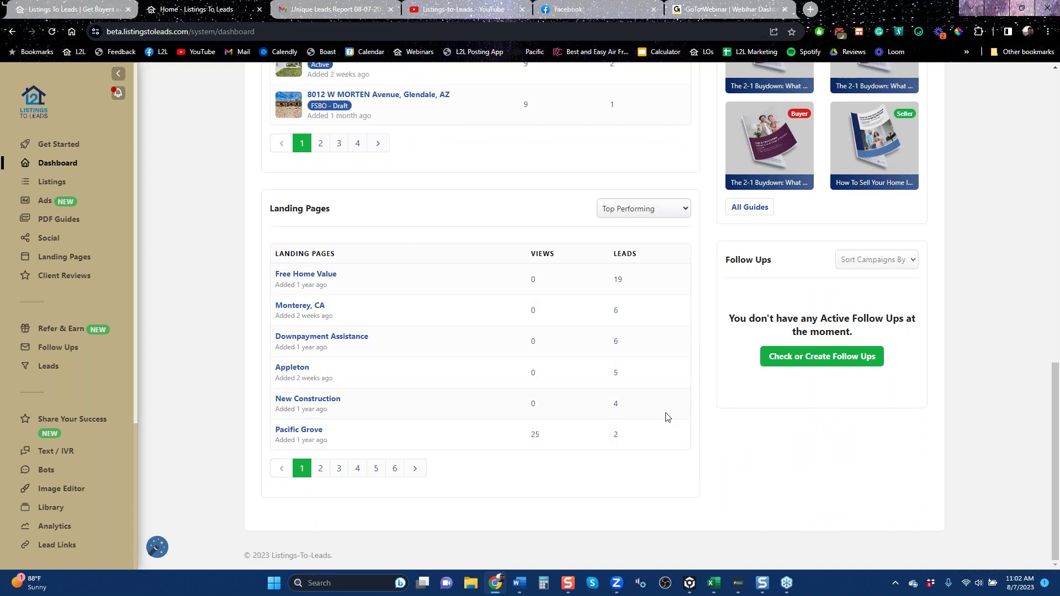
scroll(667, 417, up, 14)
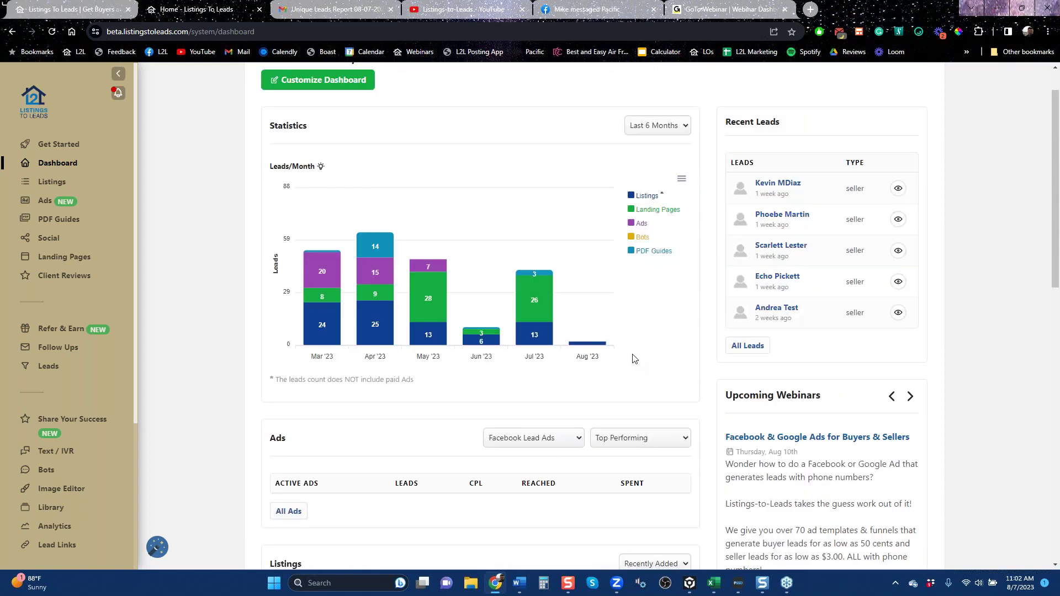
View the Listings page, then switch to the Unique Leads Report email in Gmail.
mouse_move(633, 354)
click(55, 185)
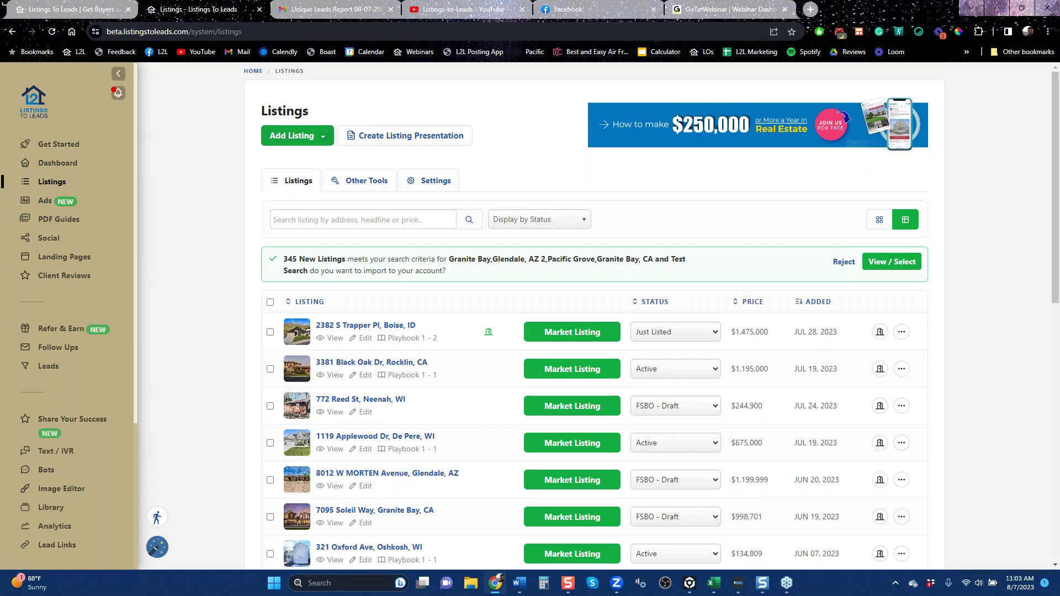
click(330, 12)
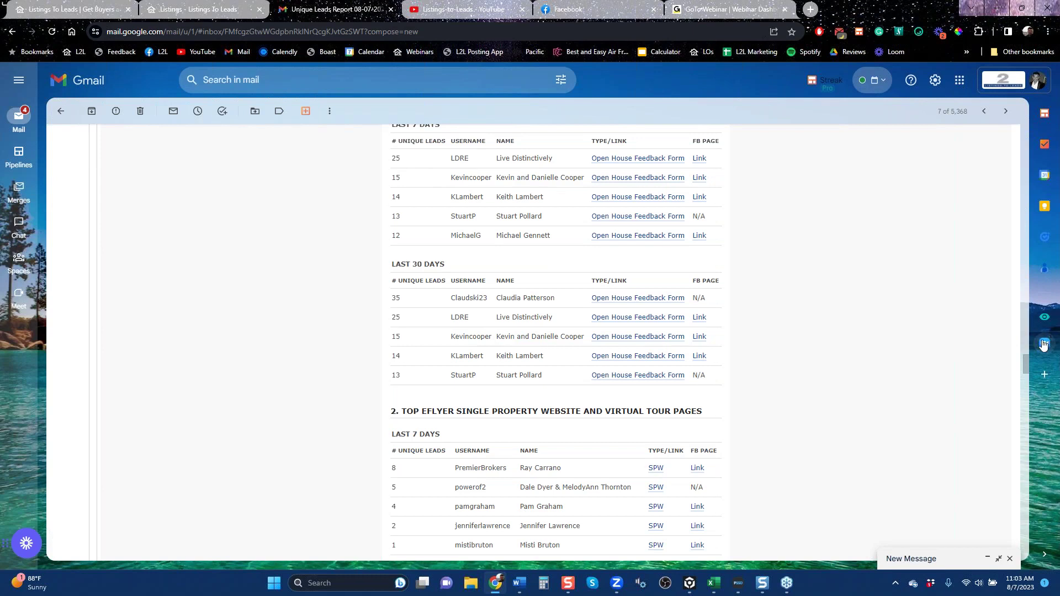
From the report's top, open the first Open House Feedback Form for the Long Beach, CA listing.
scroll(1026, 357, up, 1)
drag(1027, 357, 1028, 356)
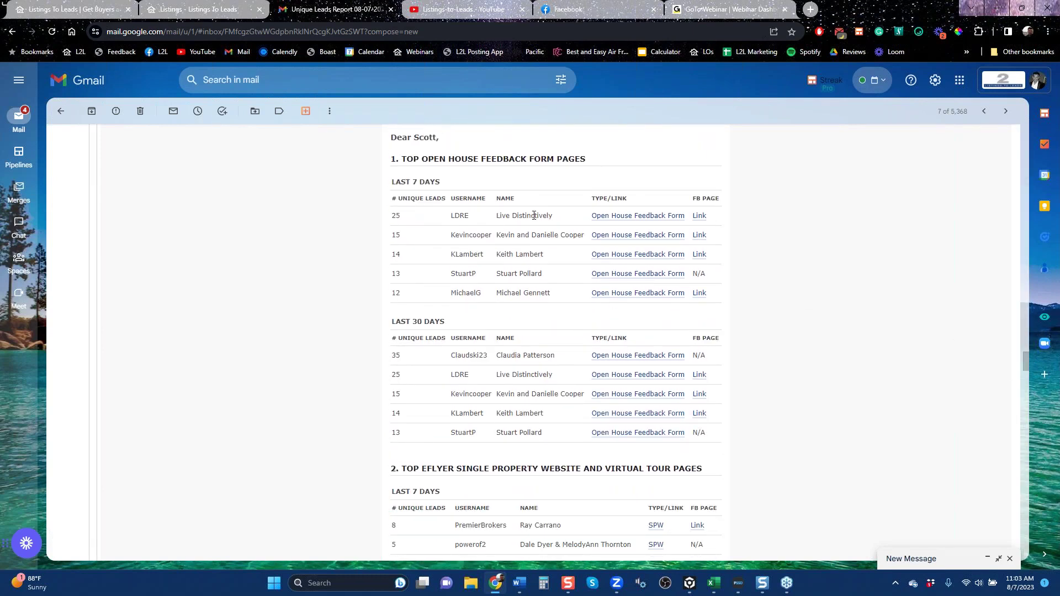
click(631, 217)
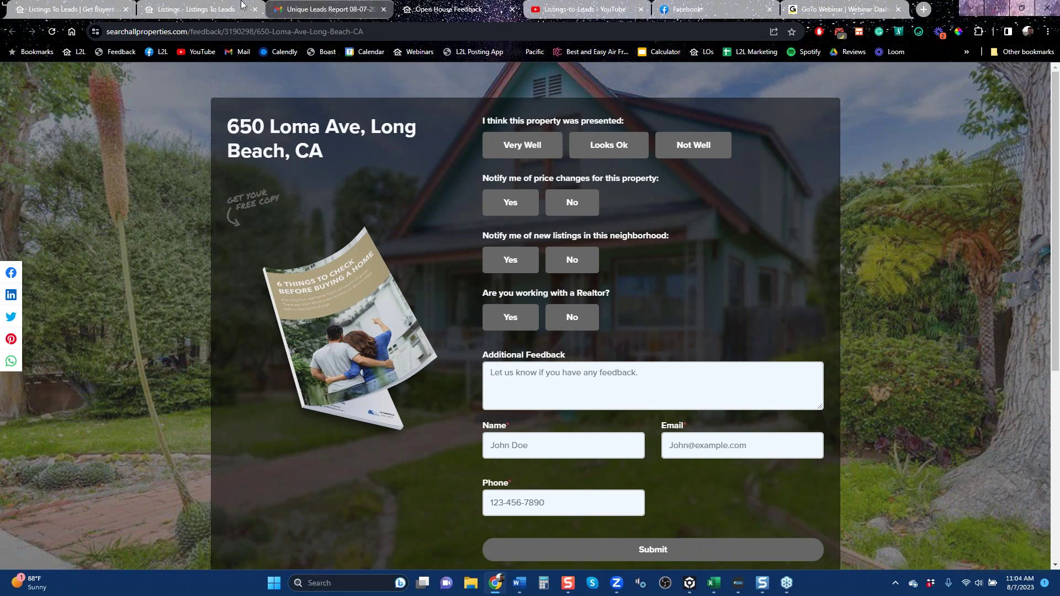
Revisit the first feedback page, then open another agent's Open House Feedback Form from the email.
click(327, 11)
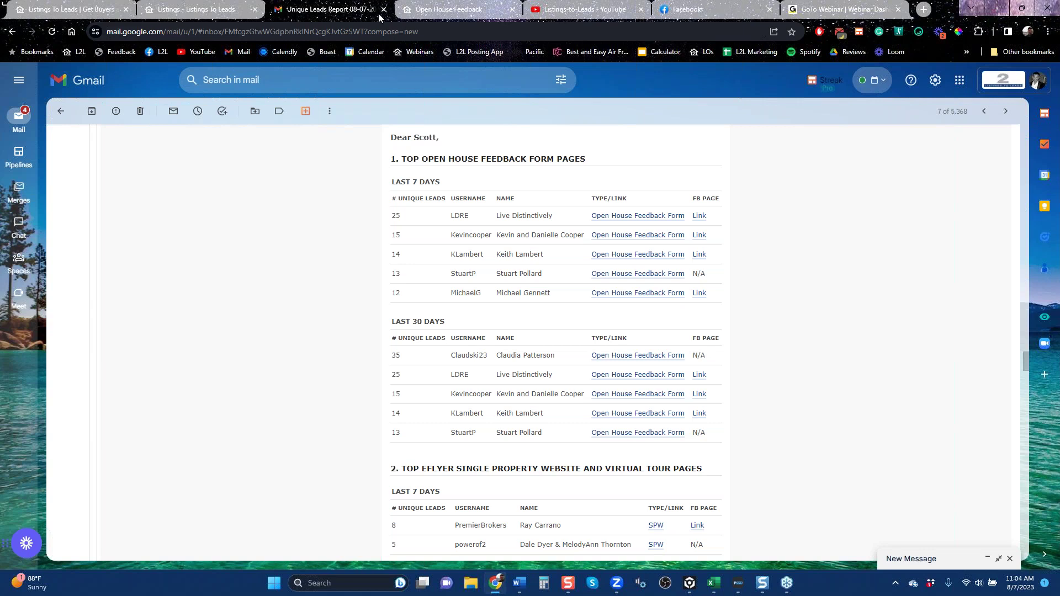
click(434, 12)
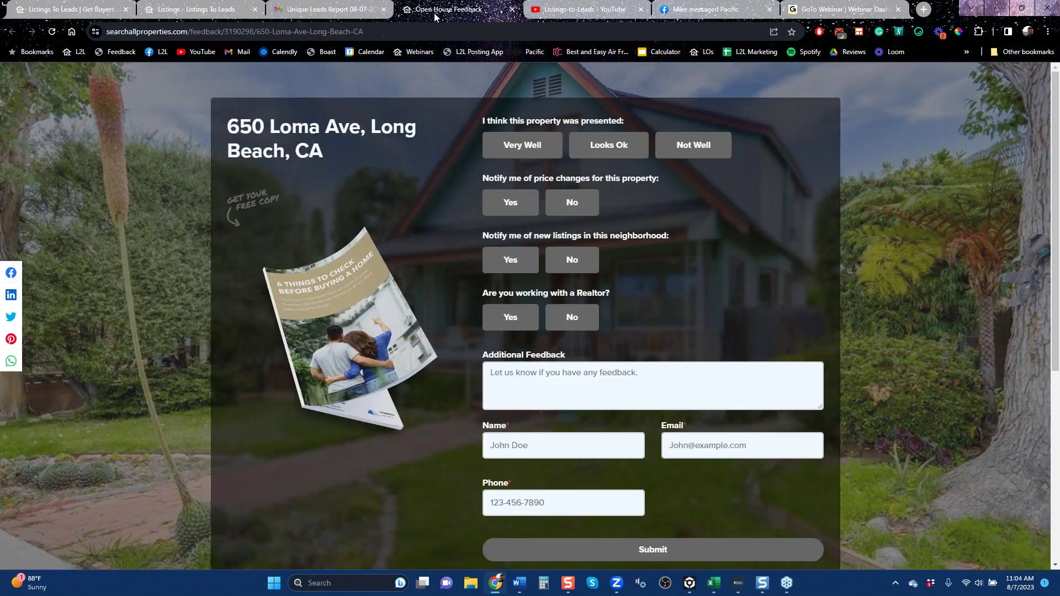
click(319, 9)
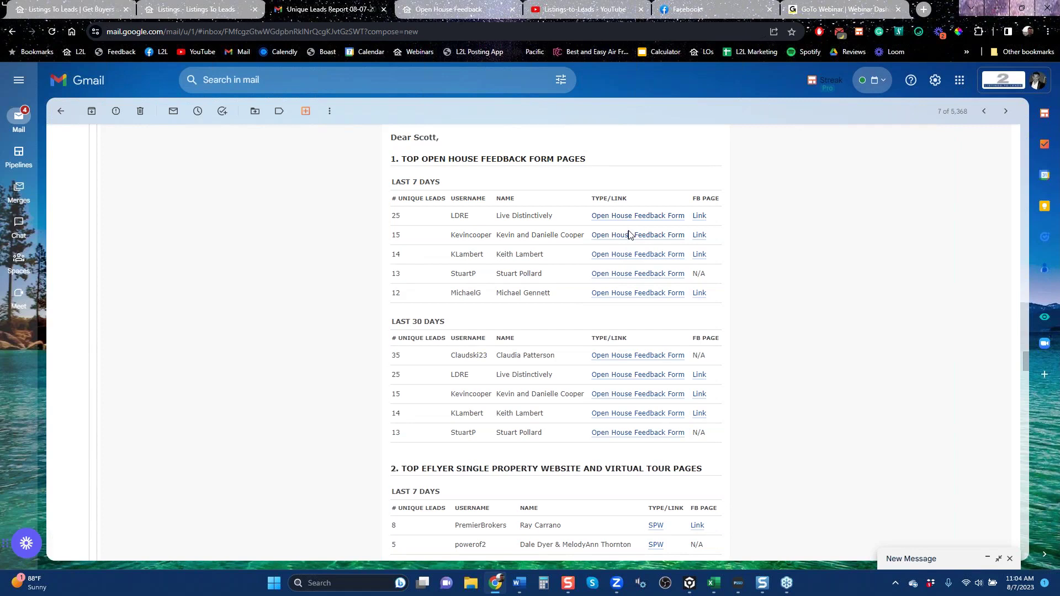
click(630, 237)
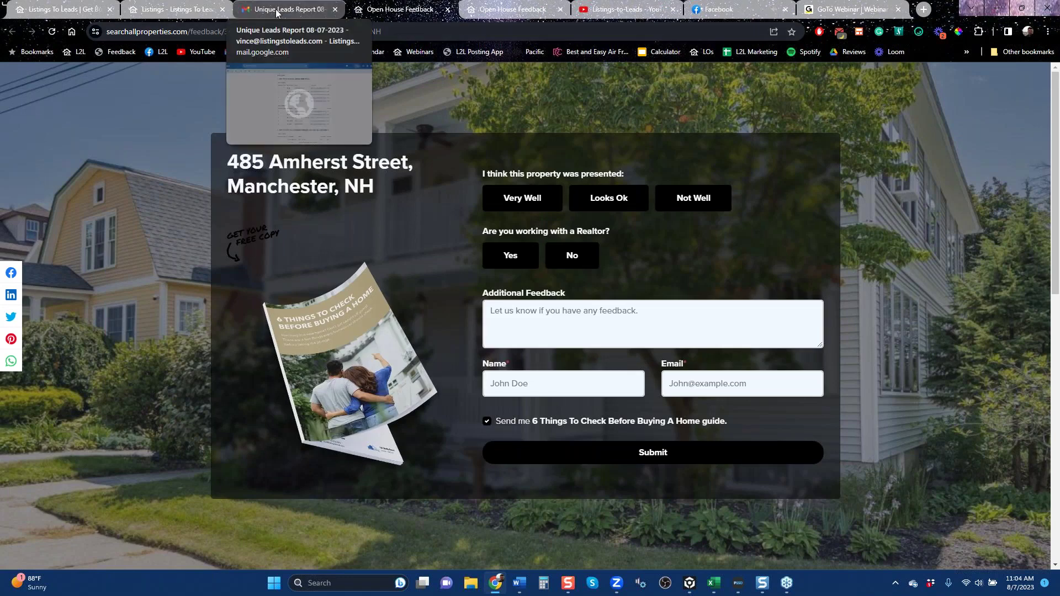
Return to the report email and close both Open House Feedback tabs.
click(278, 10)
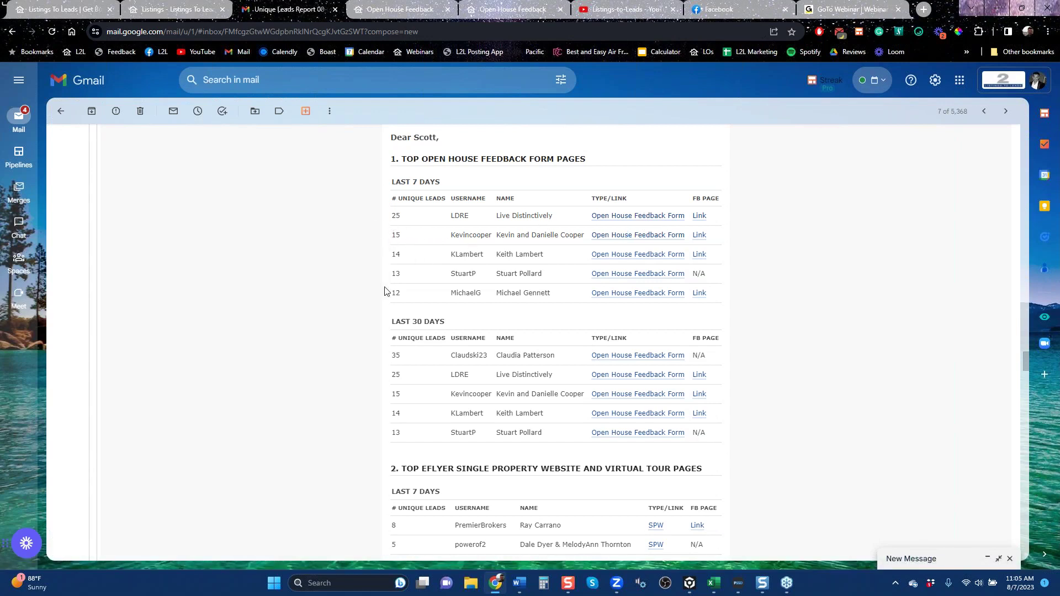
click(447, 9)
click(448, 9)
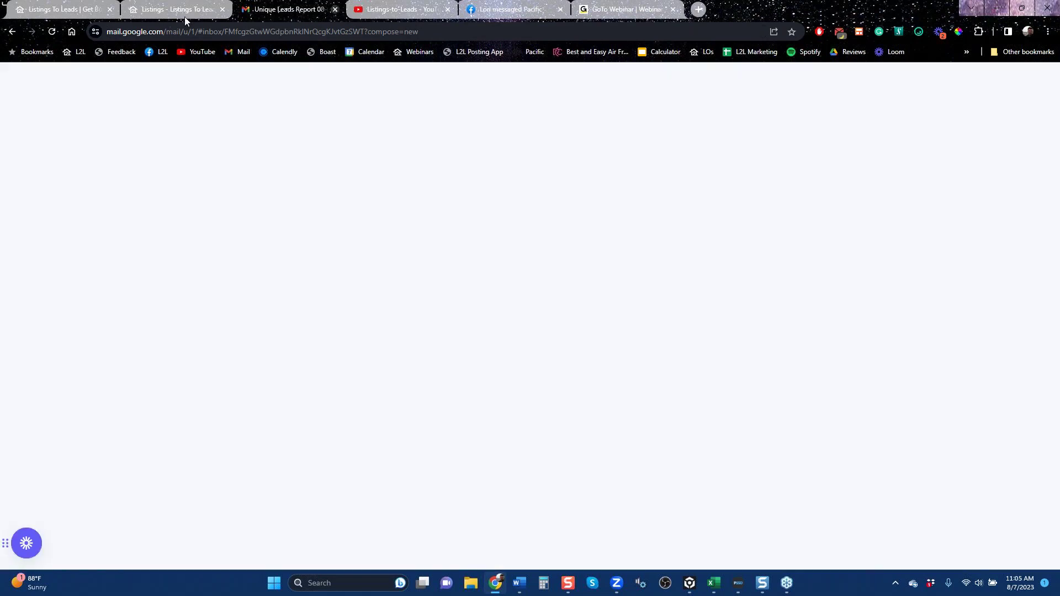
Close the Gmail tab, return to the Listings tab, and open Profile from the sidebar.
key(ctrl+w)
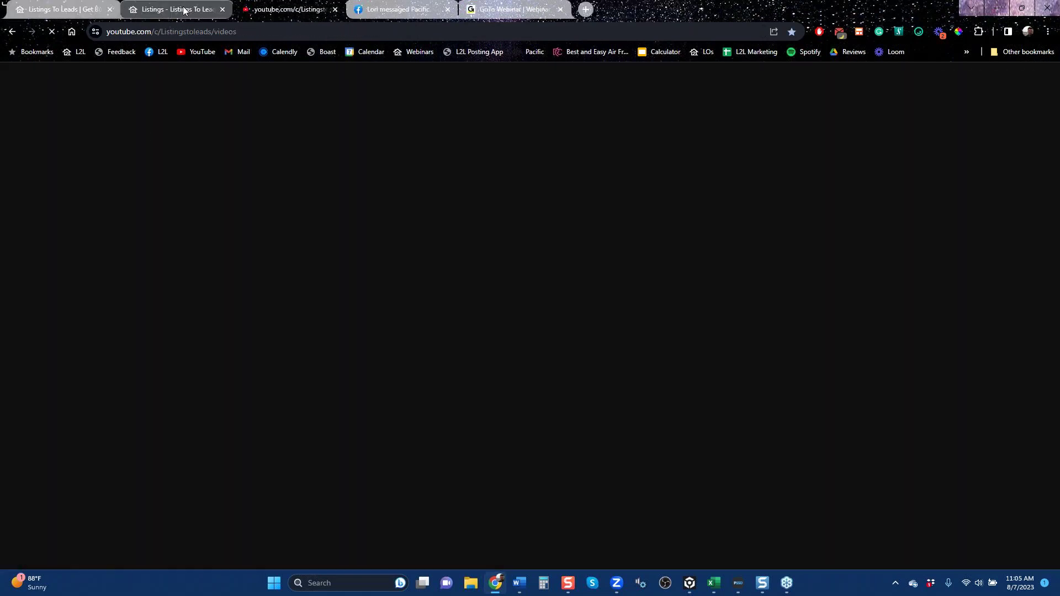
click(176, 11)
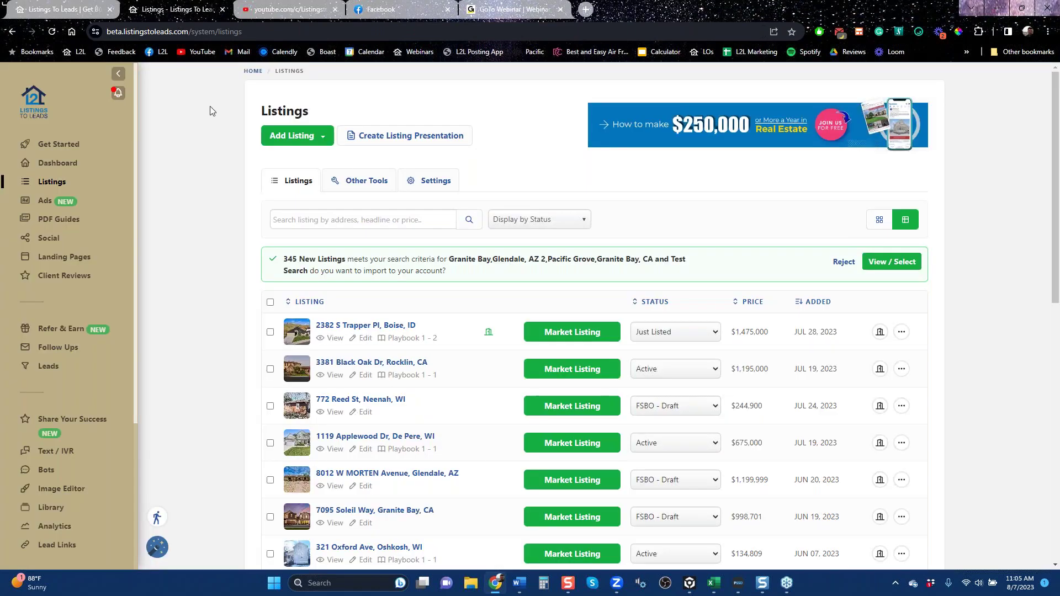
scroll(229, 172, down, 6)
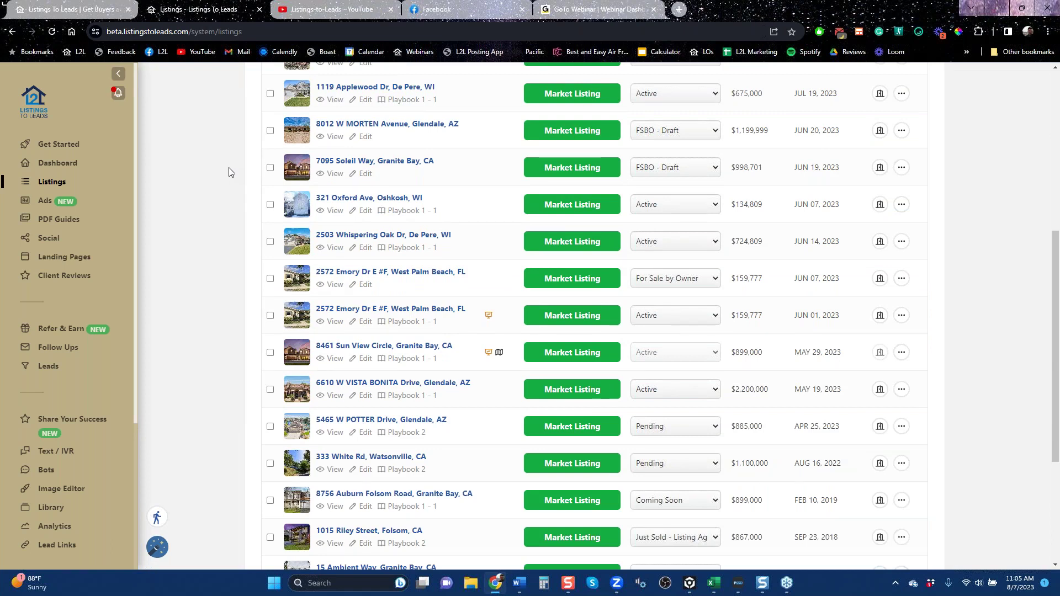
scroll(227, 177, up, 6)
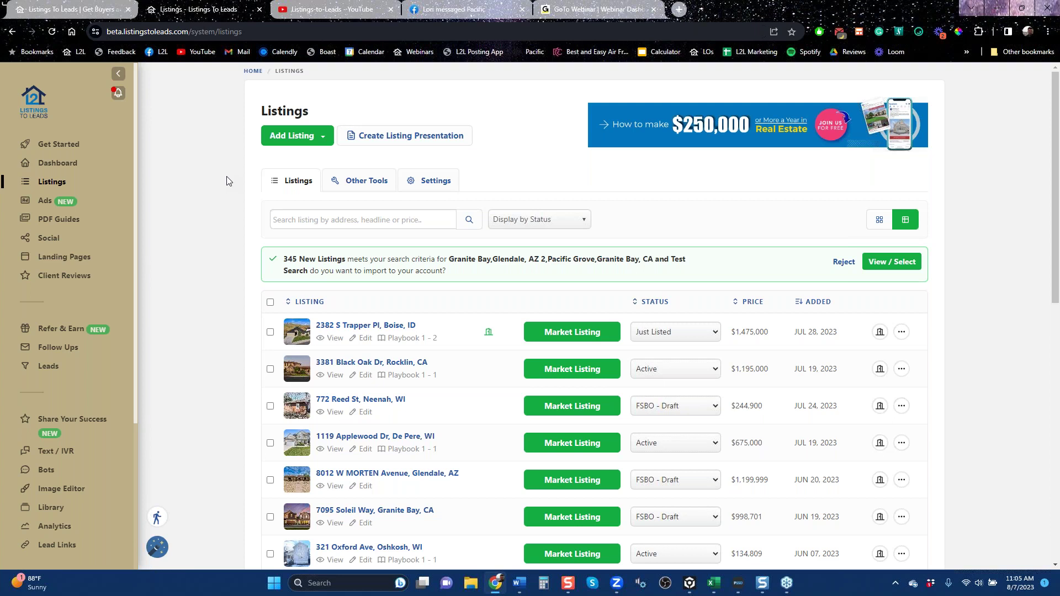
scroll(61, 497, down, 10)
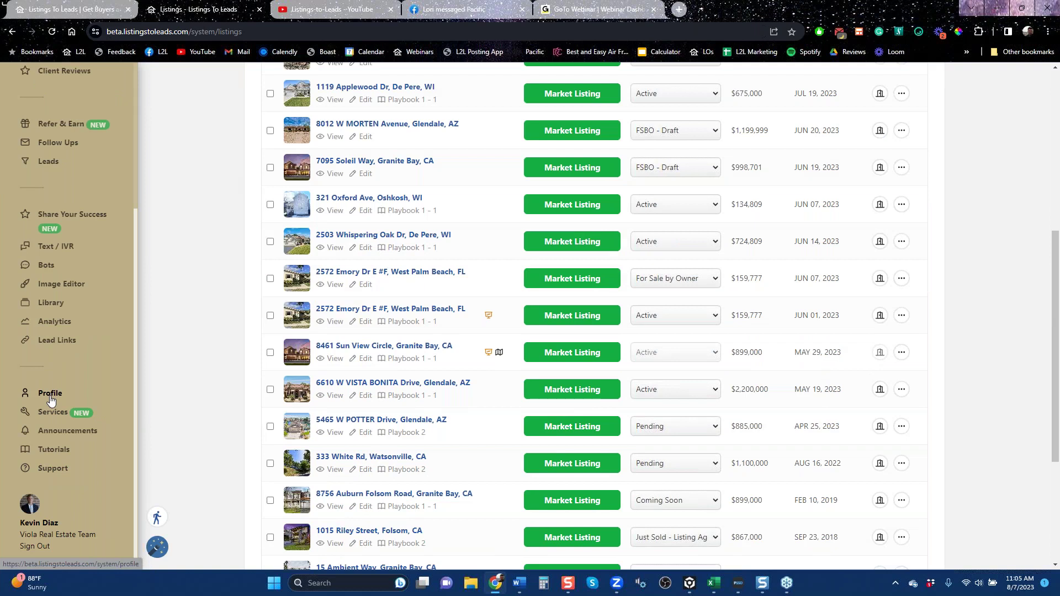
click(50, 398)
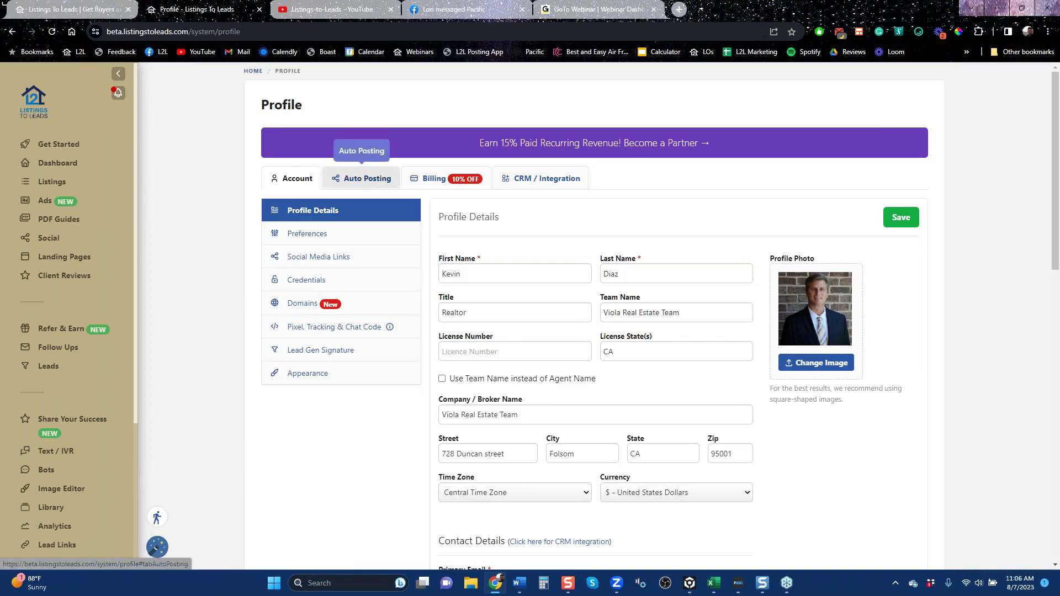
On Auto Posting, view the Listings template, then Property Valuation Plus: 2 posts/day, 10 minutes apart, weekly.
click(365, 179)
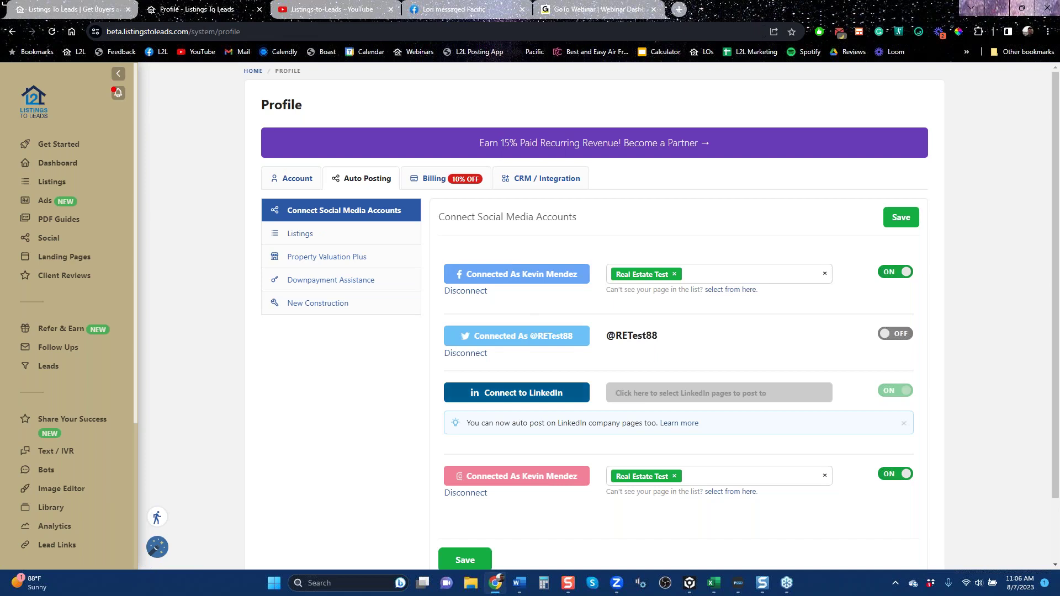
click(341, 235)
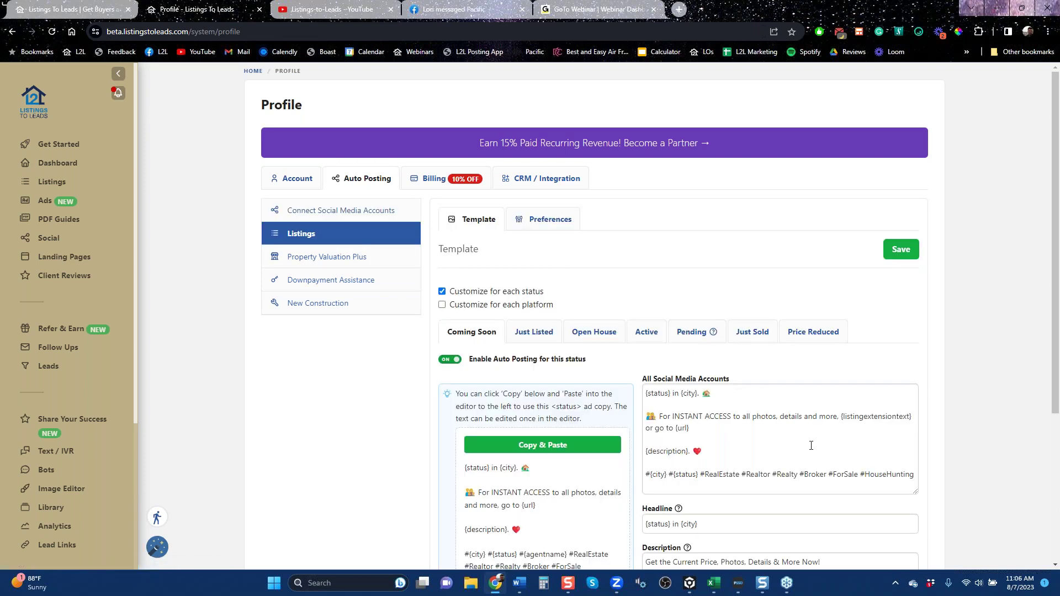
shift+click(661, 393)
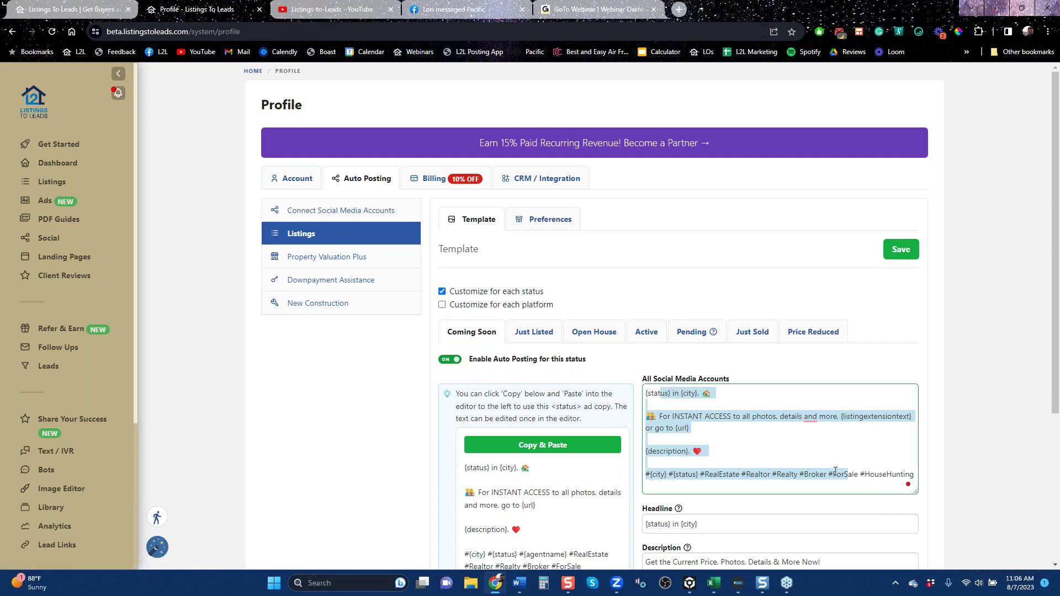
drag(1055, 236, 1058, 275)
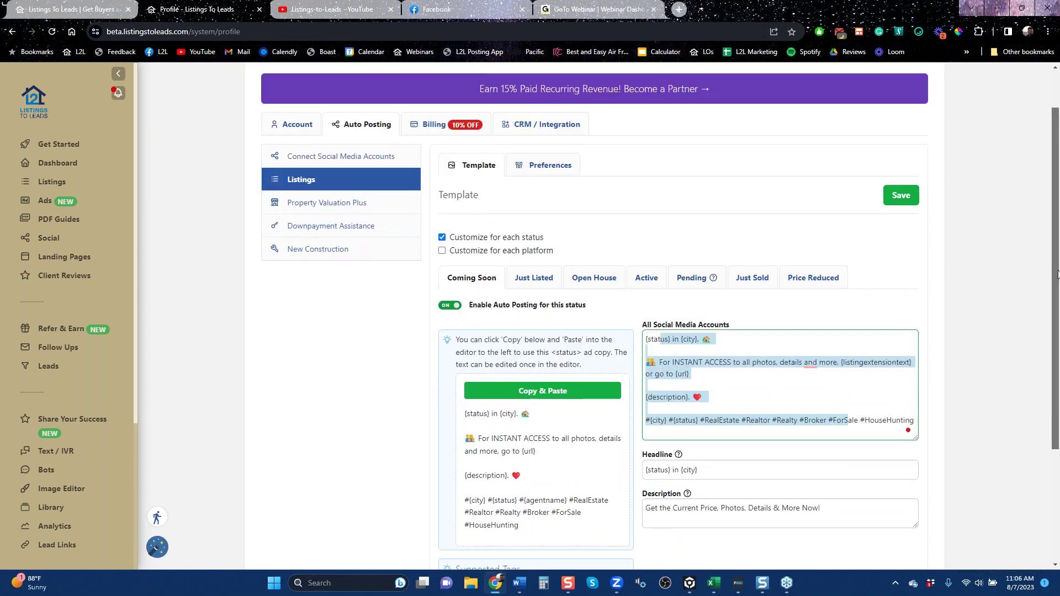
click(327, 203)
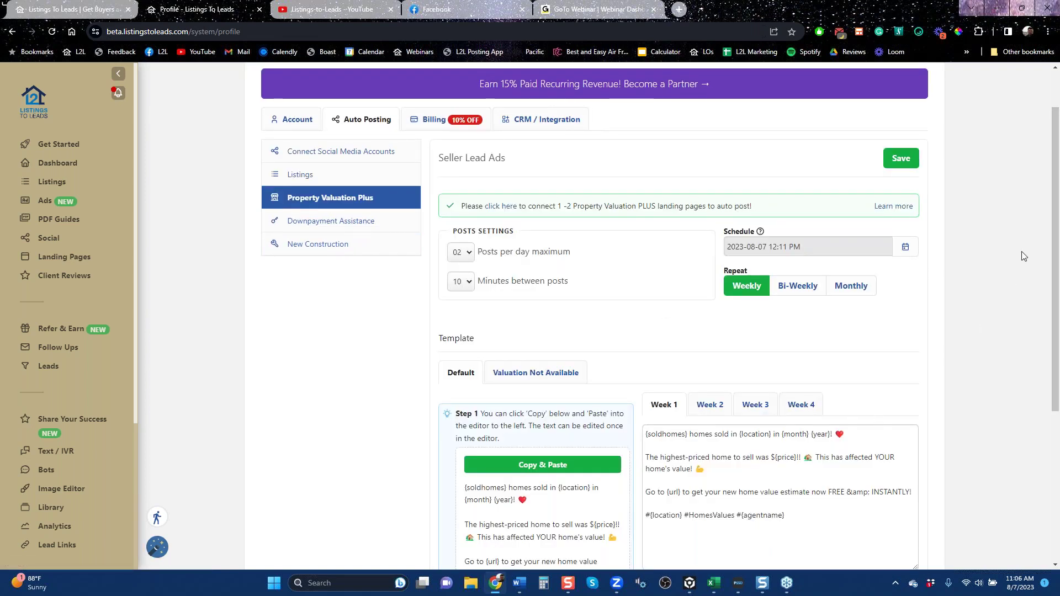
scroll(1058, 256, down, 2)
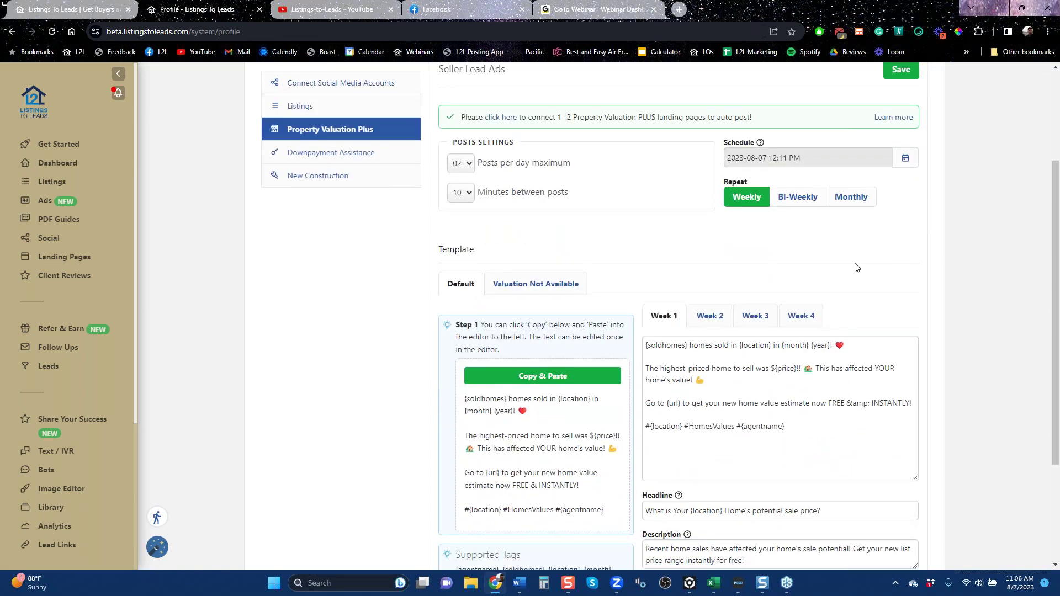
scroll(634, 355, up, 3)
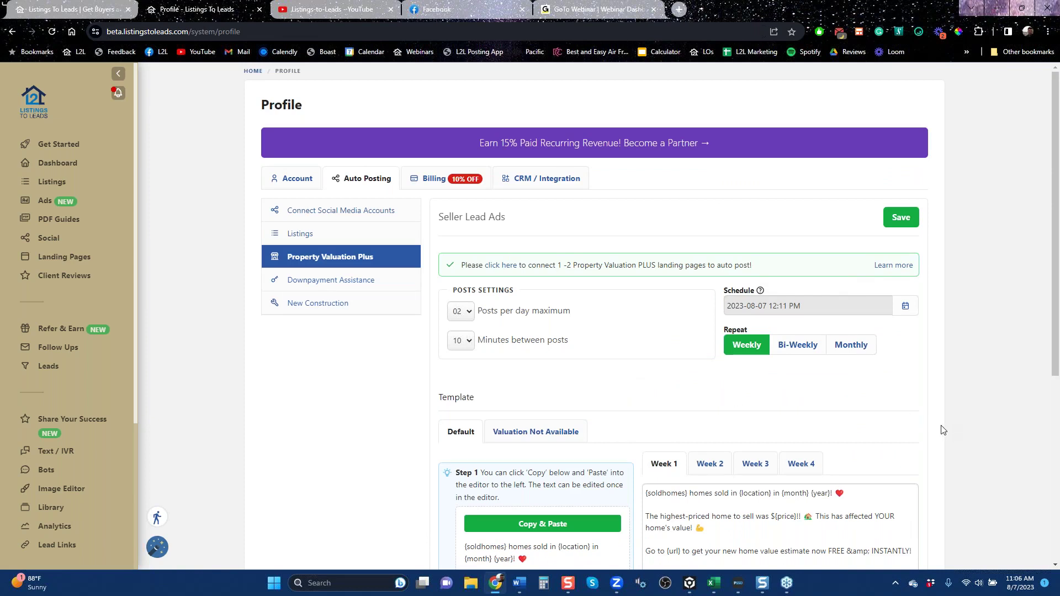
click(335, 284)
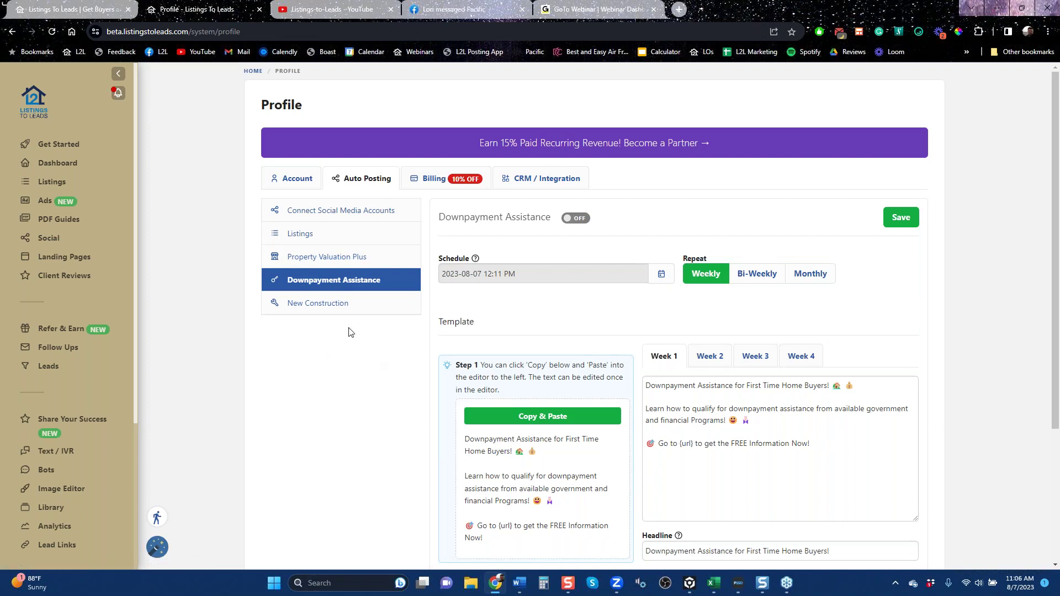
click(327, 305)
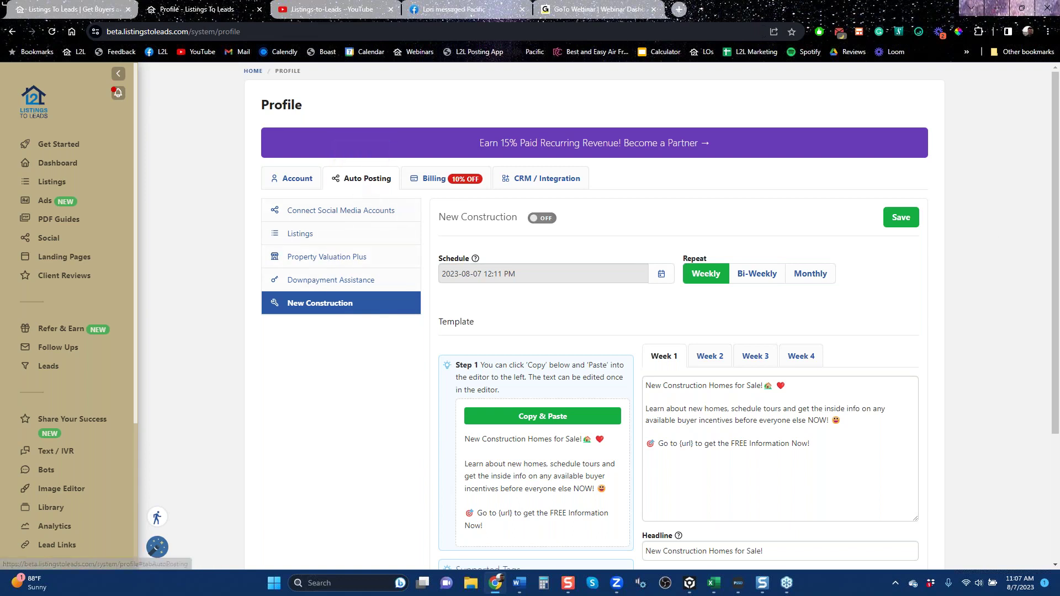
On the CRM / Integration tab, select KV Core to show its empty access token field.
click(533, 180)
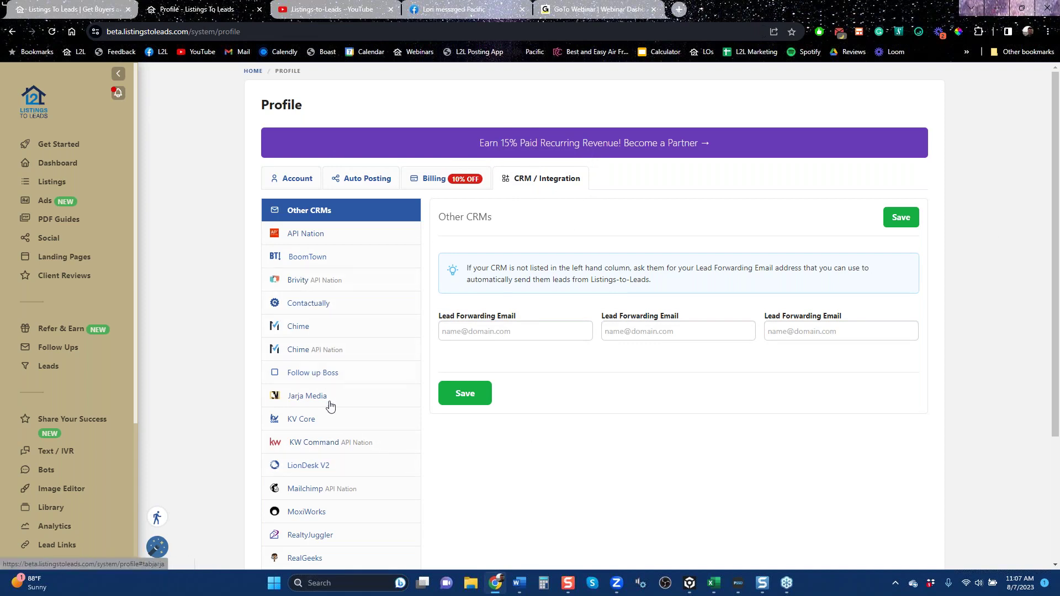
scroll(329, 406, down, 3)
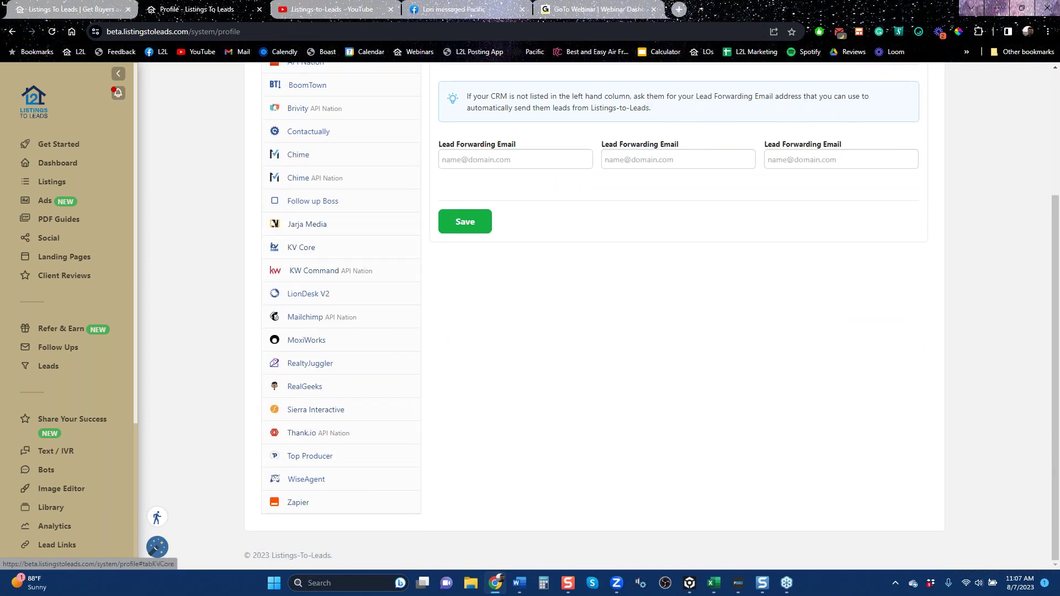
click(301, 248)
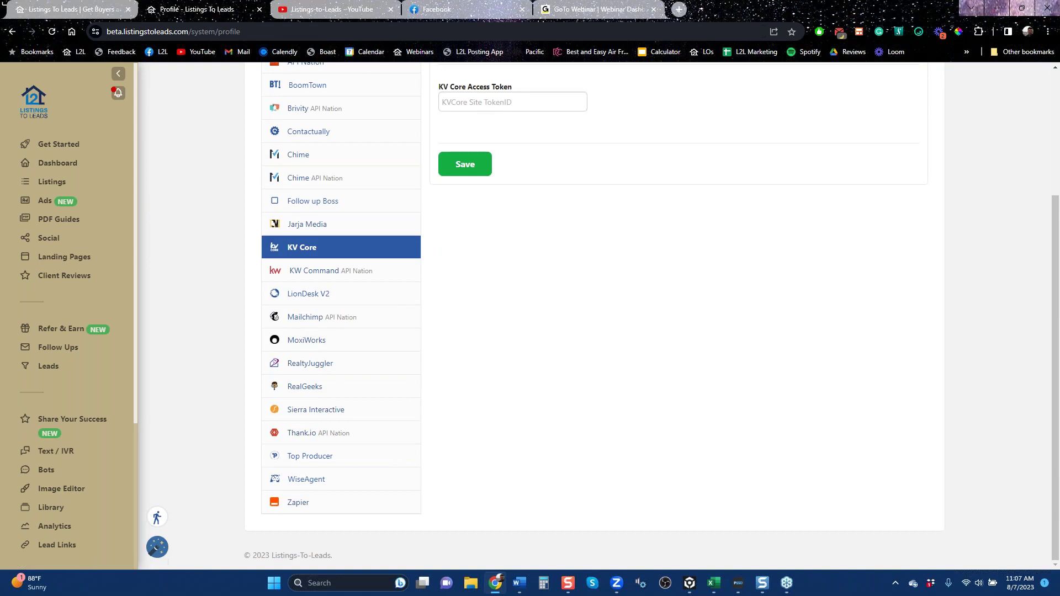
scroll(359, 229, up, 3)
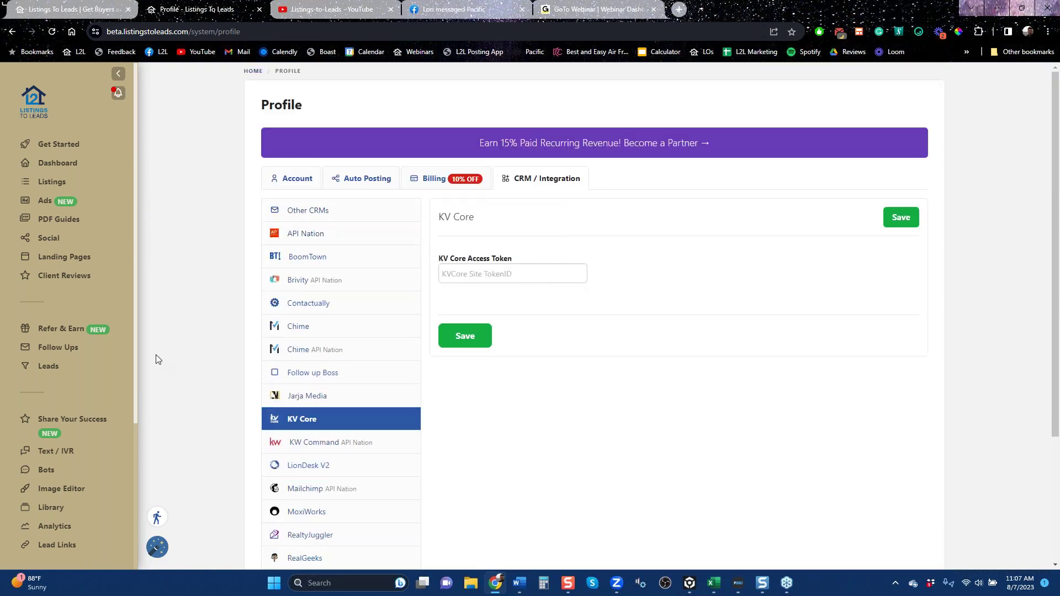
click(44, 205)
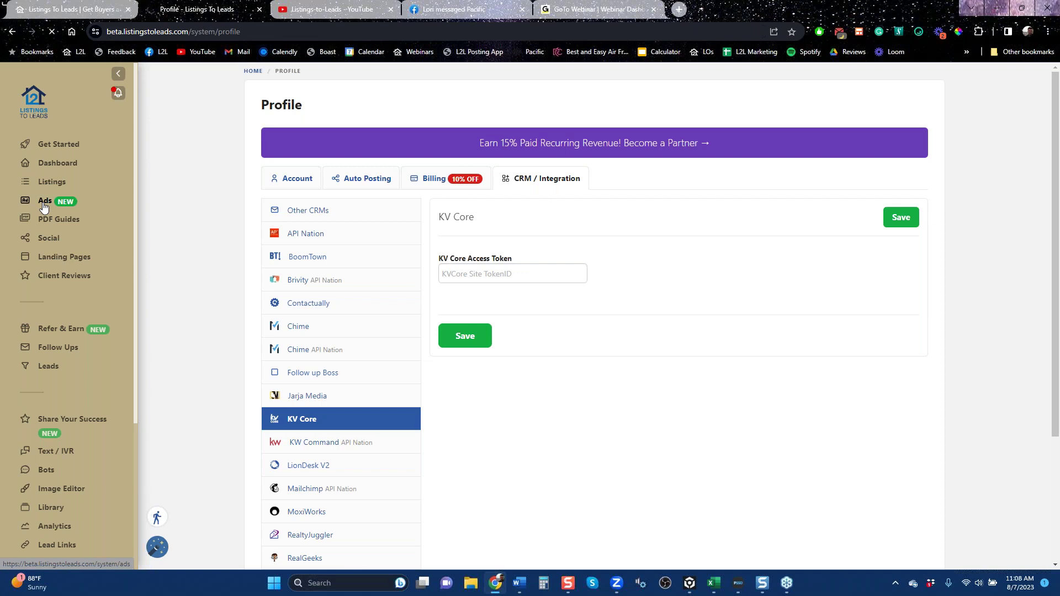
Open the Ads overview and check which Facebook and Google ad types can be created.
click(44, 201)
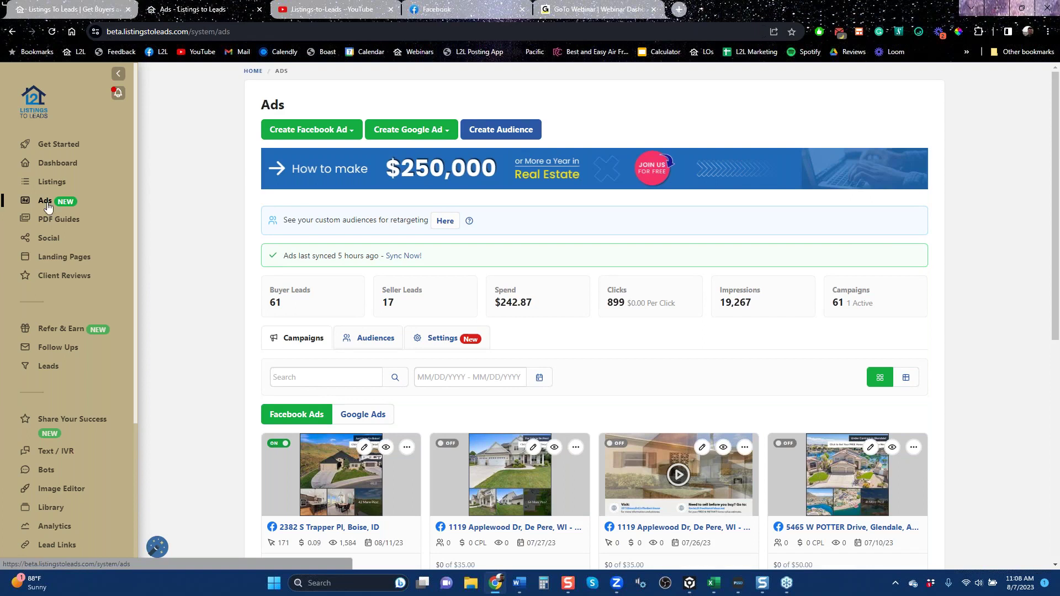
click(331, 135)
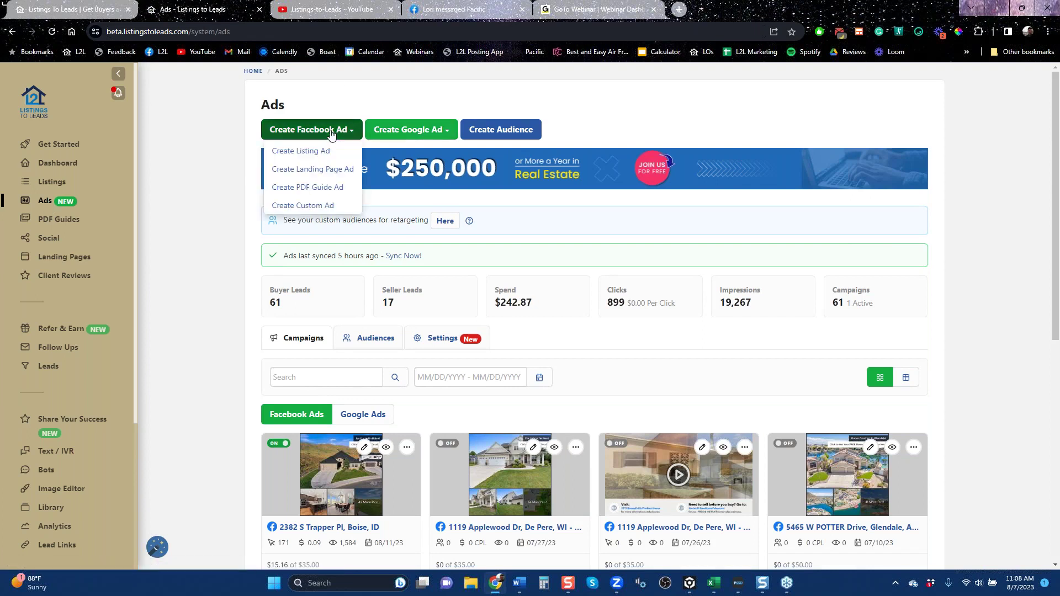
click(432, 131)
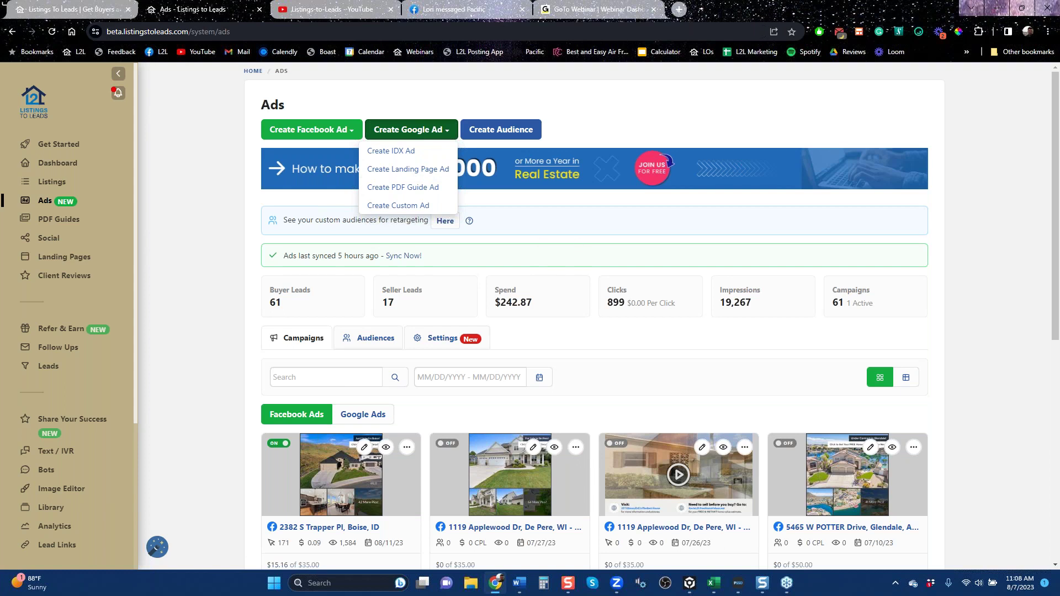
Dismiss the Google ad type list and highlight the 'Ads last synced 5 hours ago' line.
key(Escape)
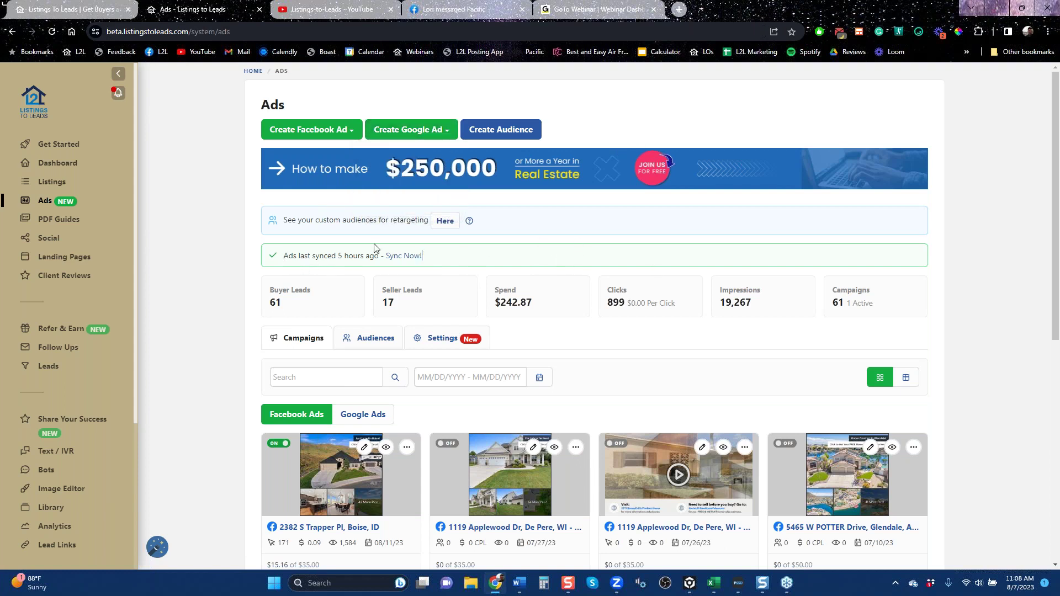
triple_click(417, 254)
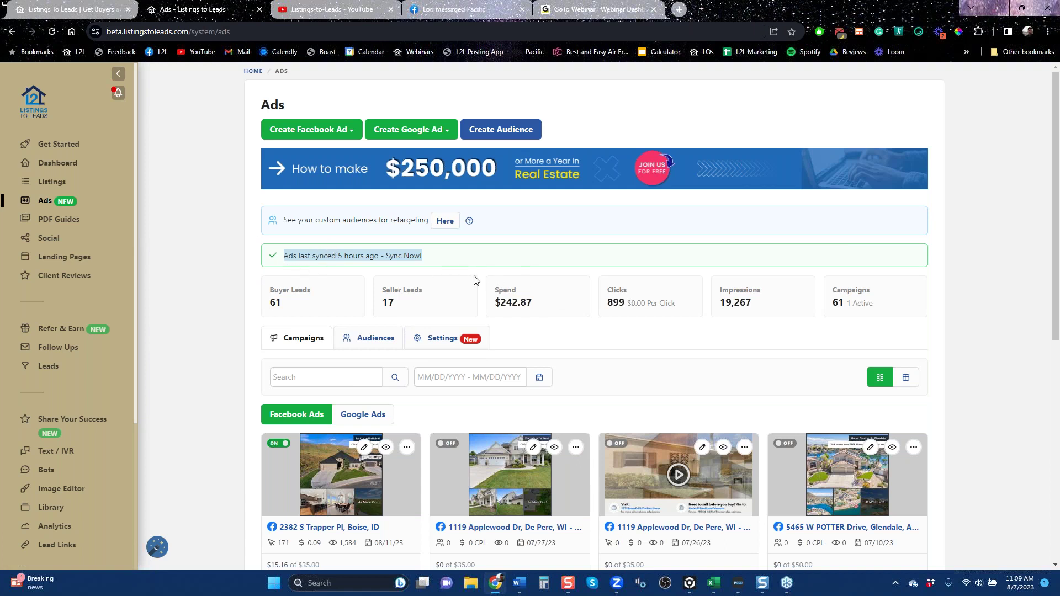
Go to Social, dismiss the updates notice, and view Settings with Facebook, Instagram and Twitter connected.
click(49, 238)
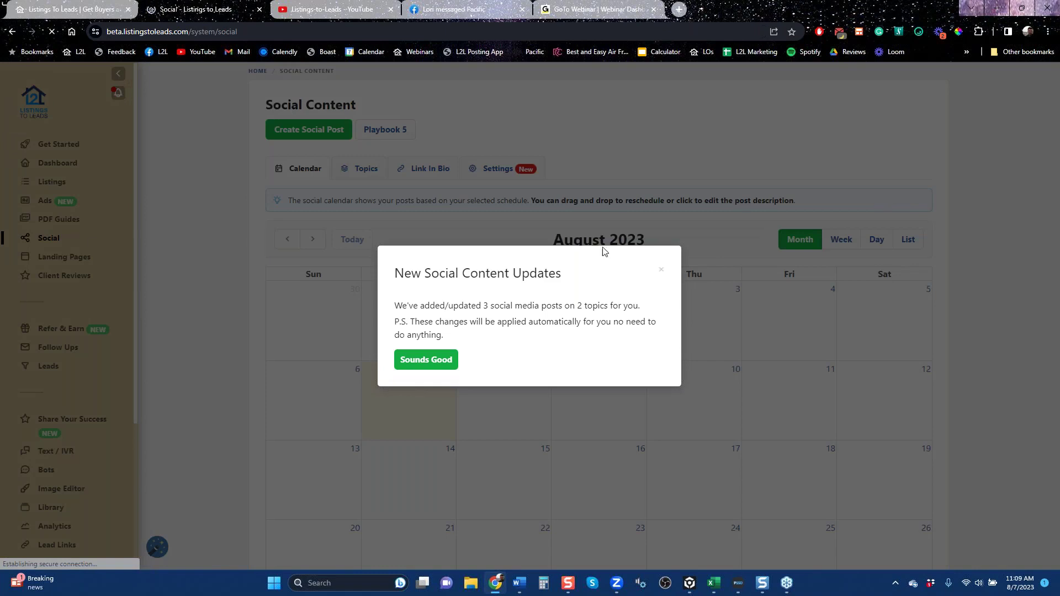
click(663, 271)
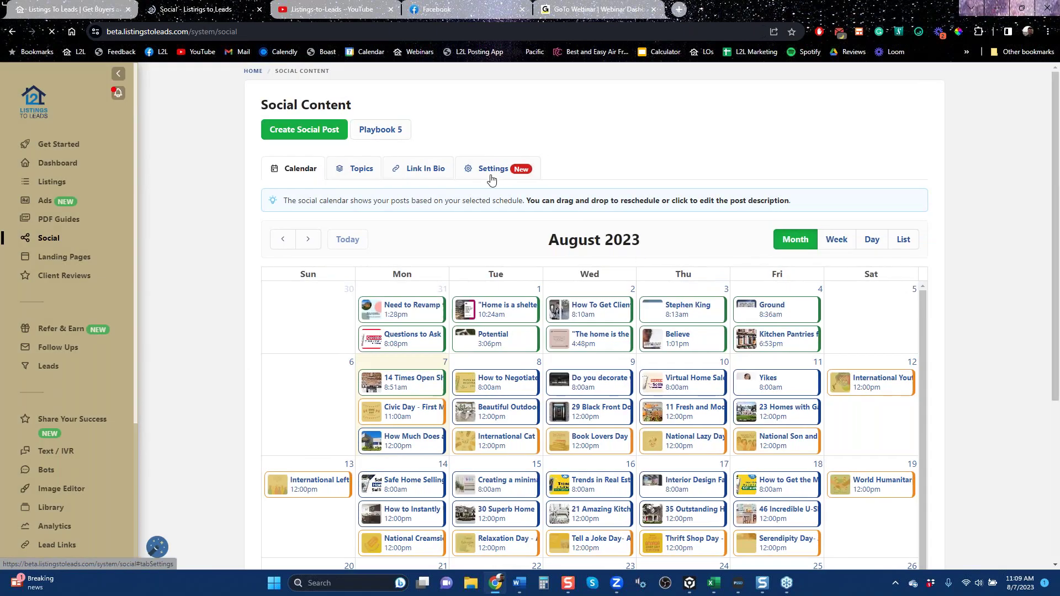
click(493, 168)
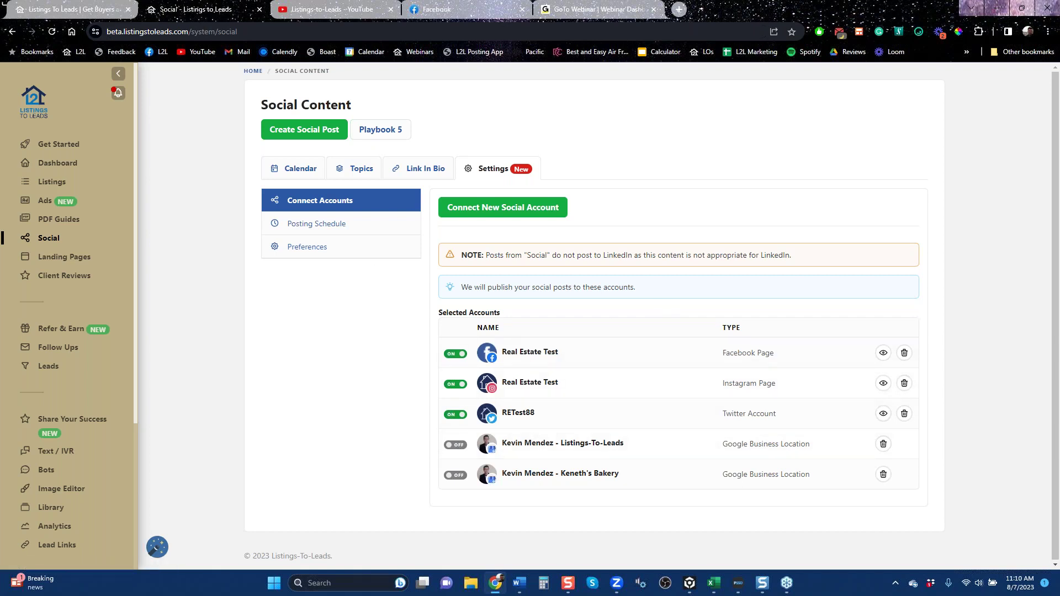
View the Posting Schedule (2 posts daily, Monday–Friday), then its Topics list with 10 selected.
click(351, 232)
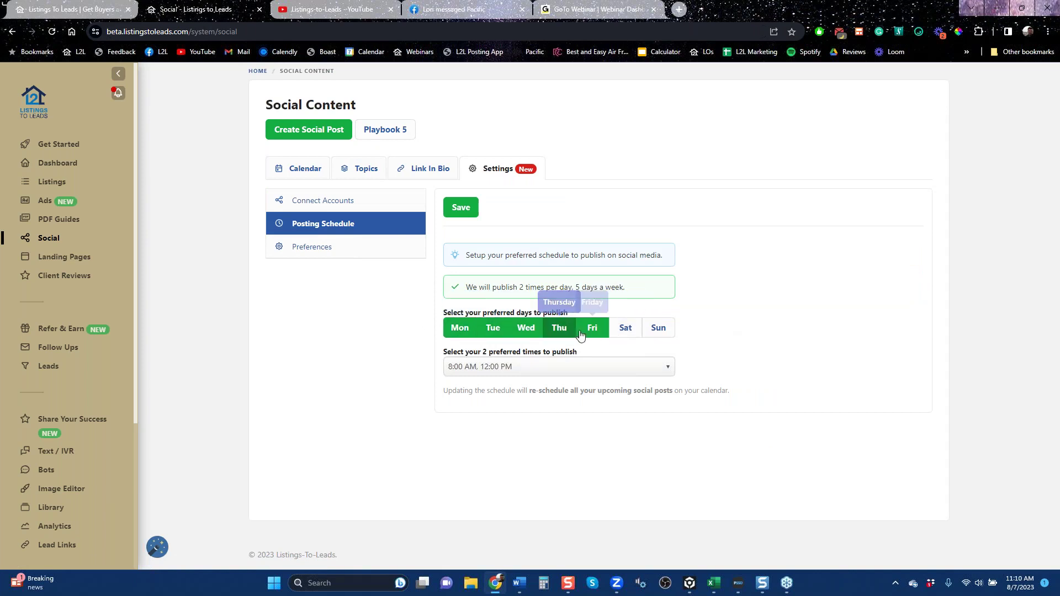
click(367, 172)
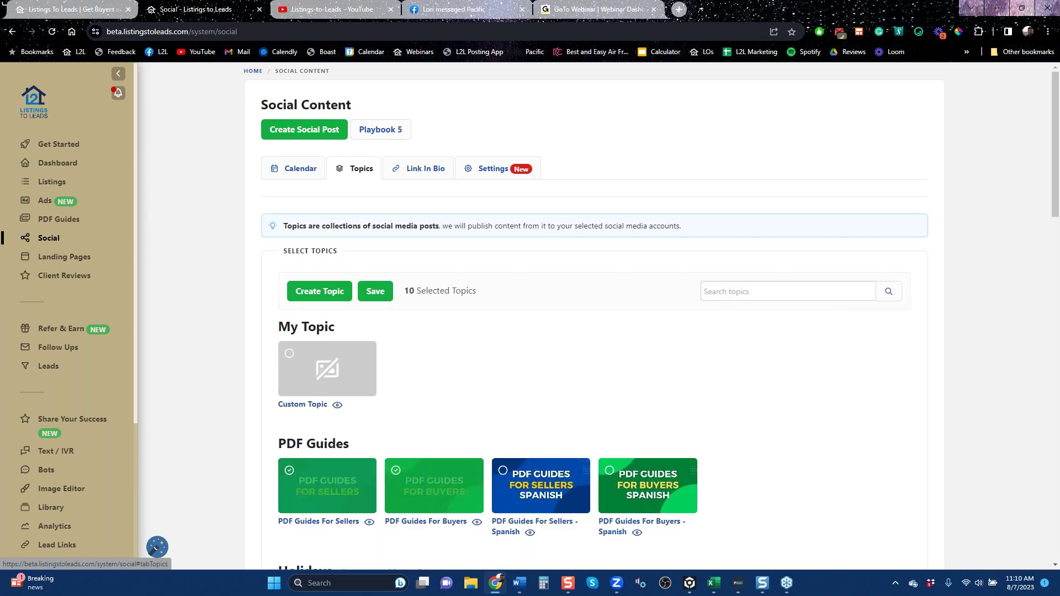
scroll(620, 337, down, 6)
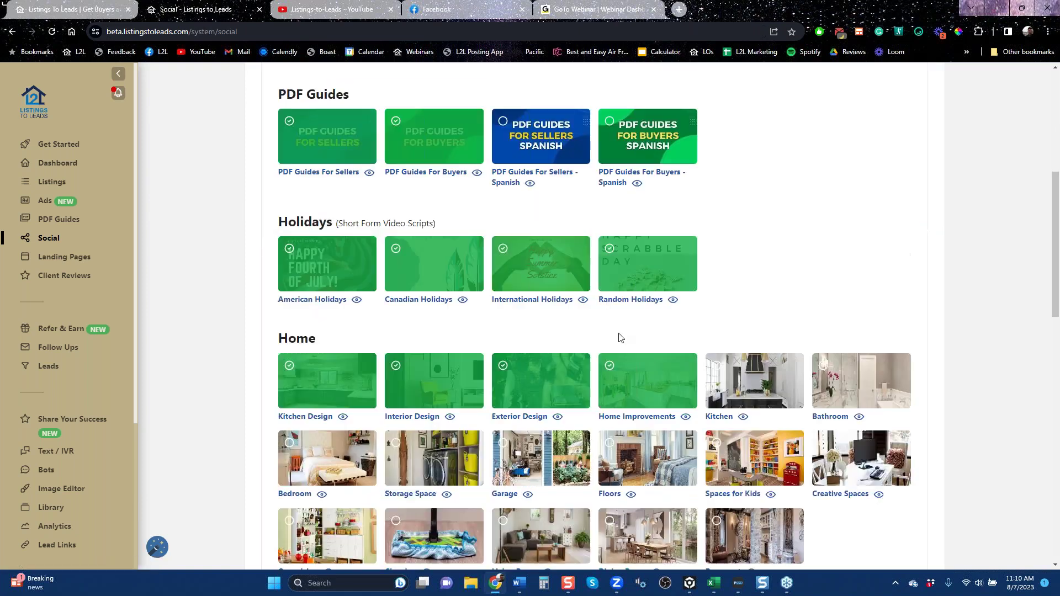
scroll(499, 201, down, 6)
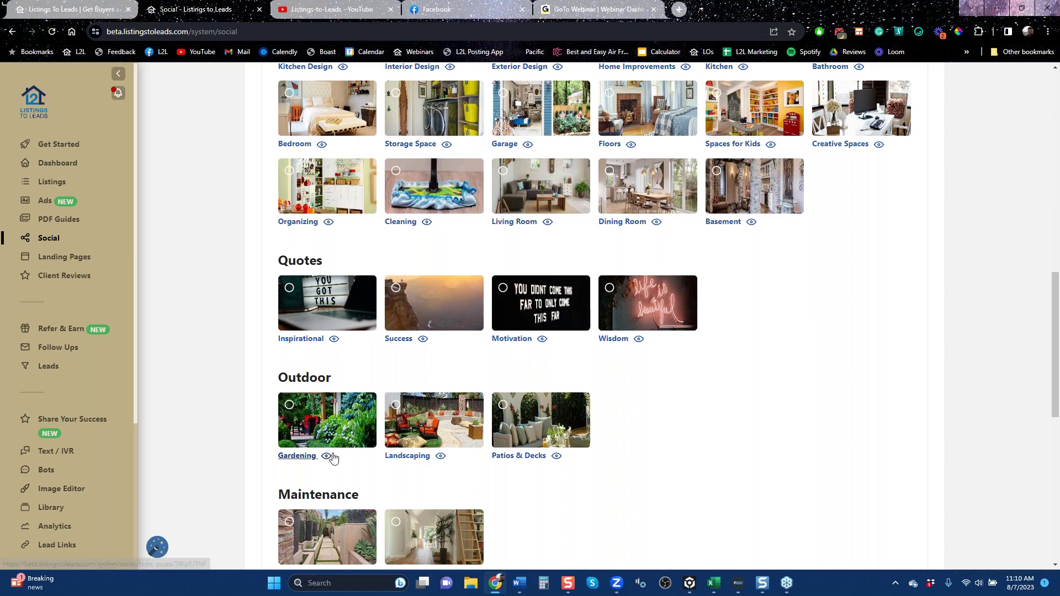
scroll(640, 426, down, 6)
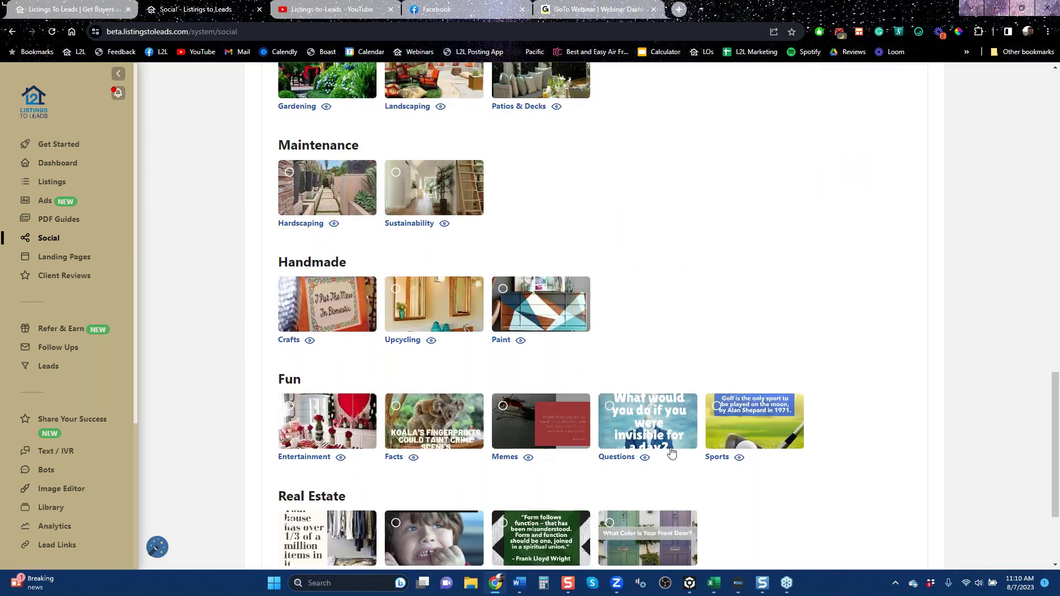
scroll(702, 436, down, 2)
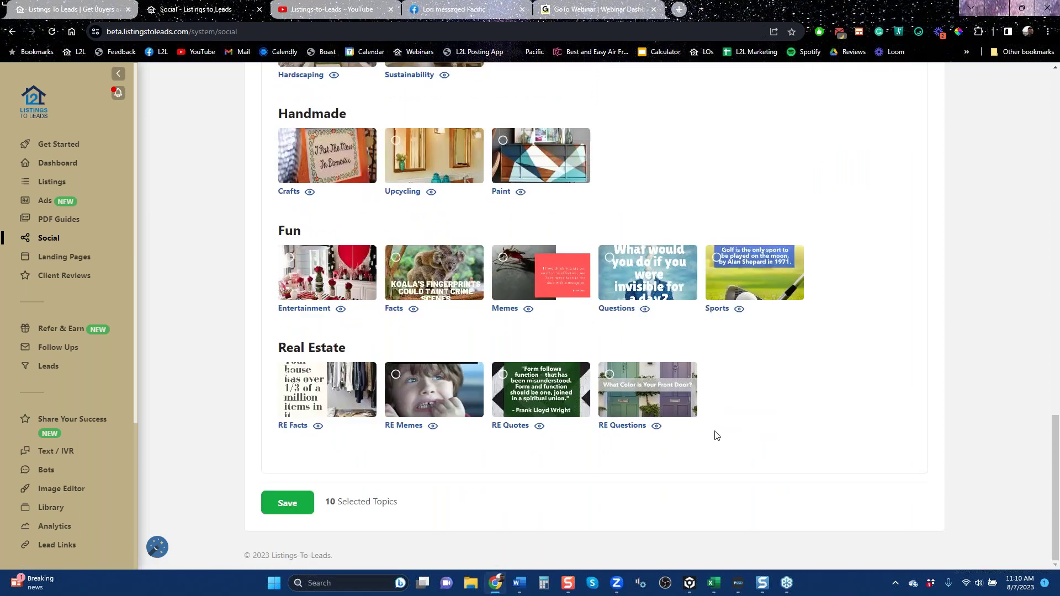
scroll(714, 424, up, 10)
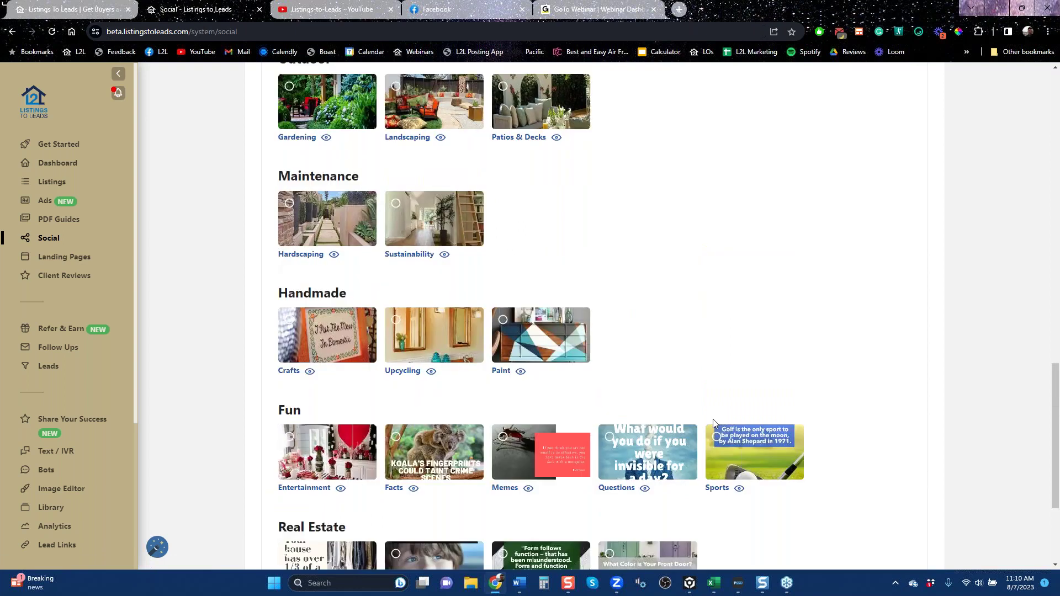
scroll(958, 499, up, 8)
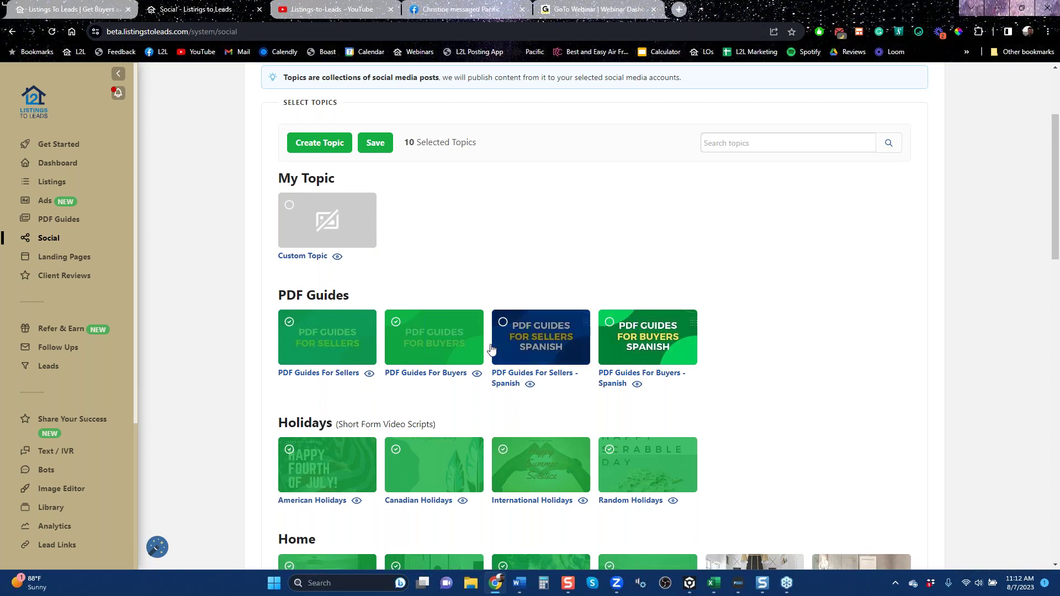
Open Client Reviews to see the published five-star reviews dating back to April 2023.
click(64, 275)
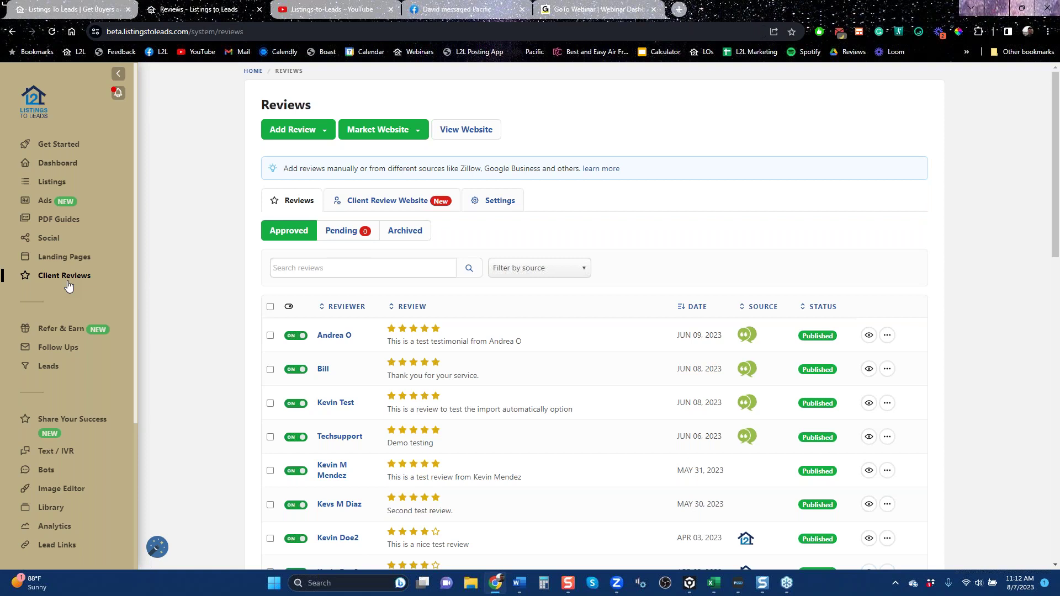
Check the Add Review options, then open the public client review website in a new tab.
click(312, 138)
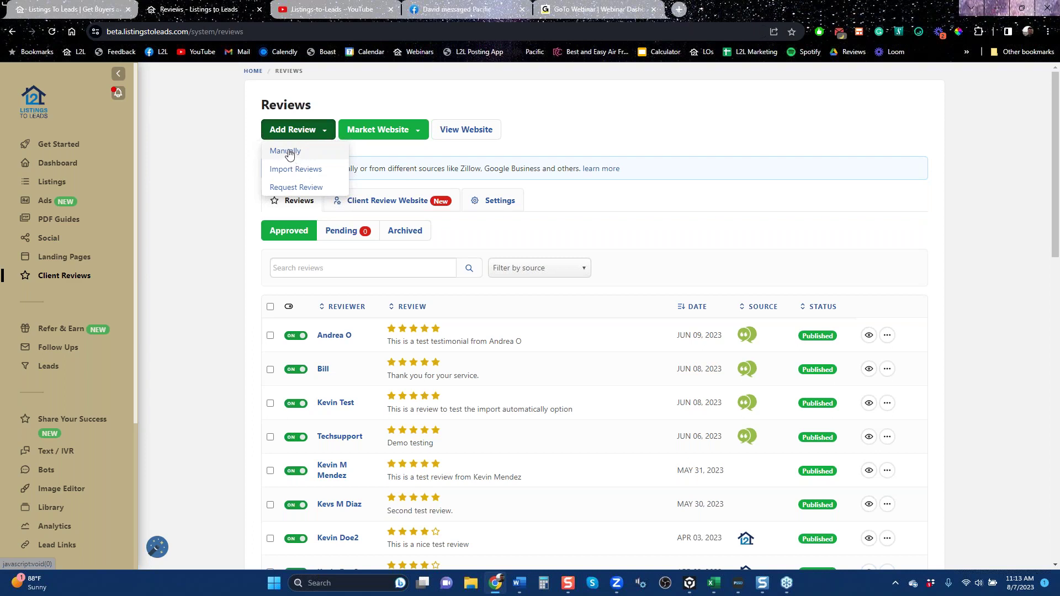
click(452, 129)
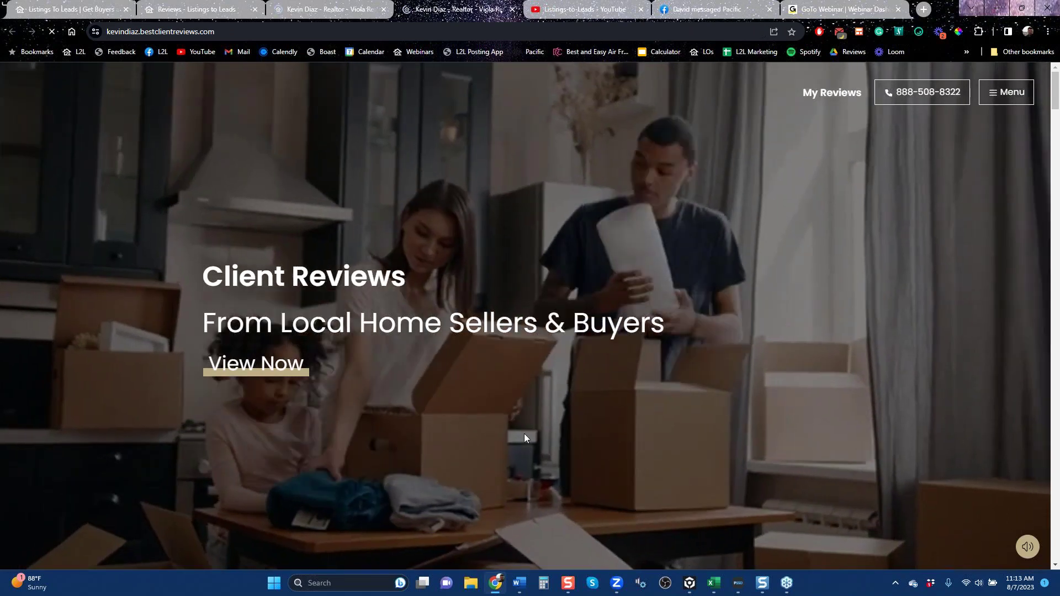
Scroll the review website past the client reviews to the seller and buyer guides.
scroll(524, 433, down, 6)
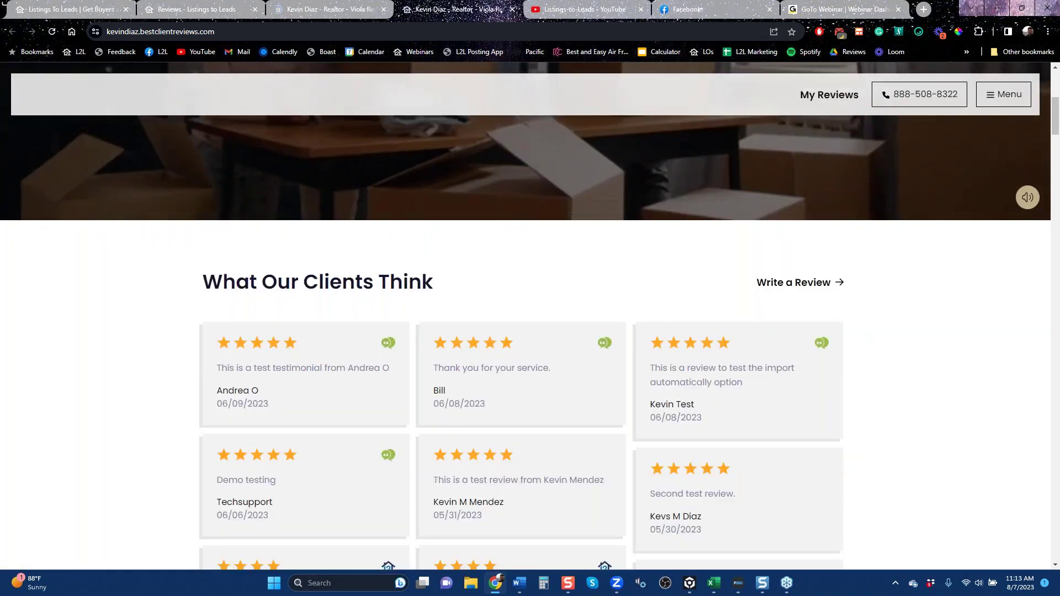
scroll(530, 381, down, 10)
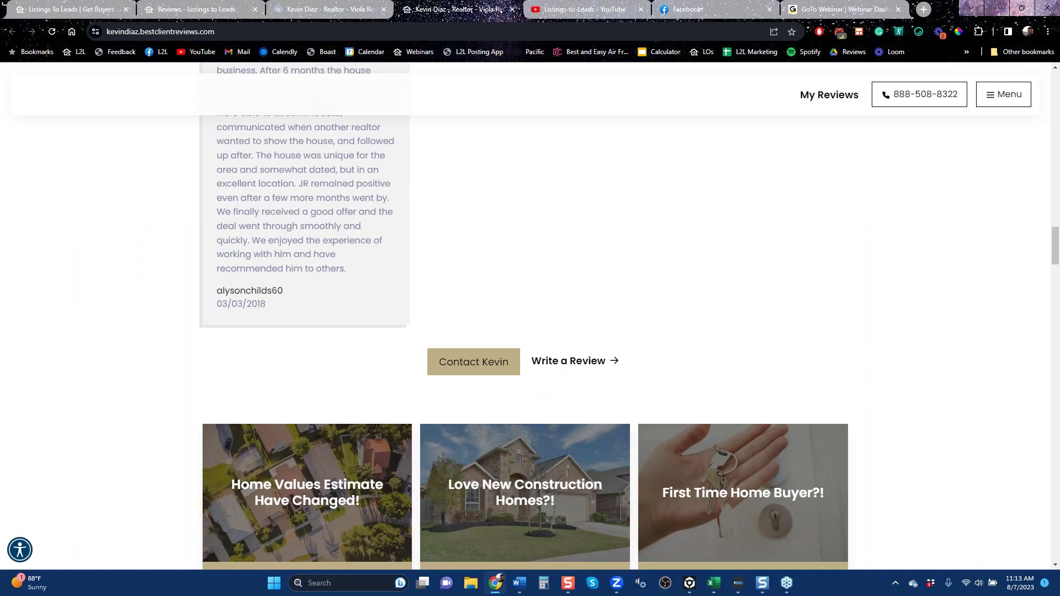
scroll(1055, 253, down, 1)
drag(1055, 252, 1056, 271)
click(1057, 289)
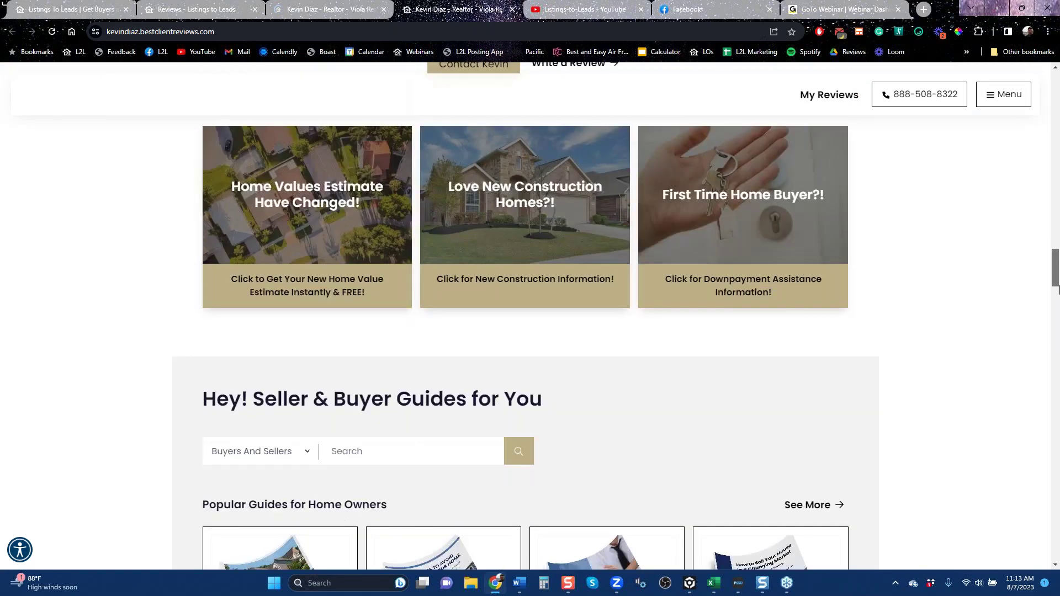
drag(1056, 289, 1057, 301)
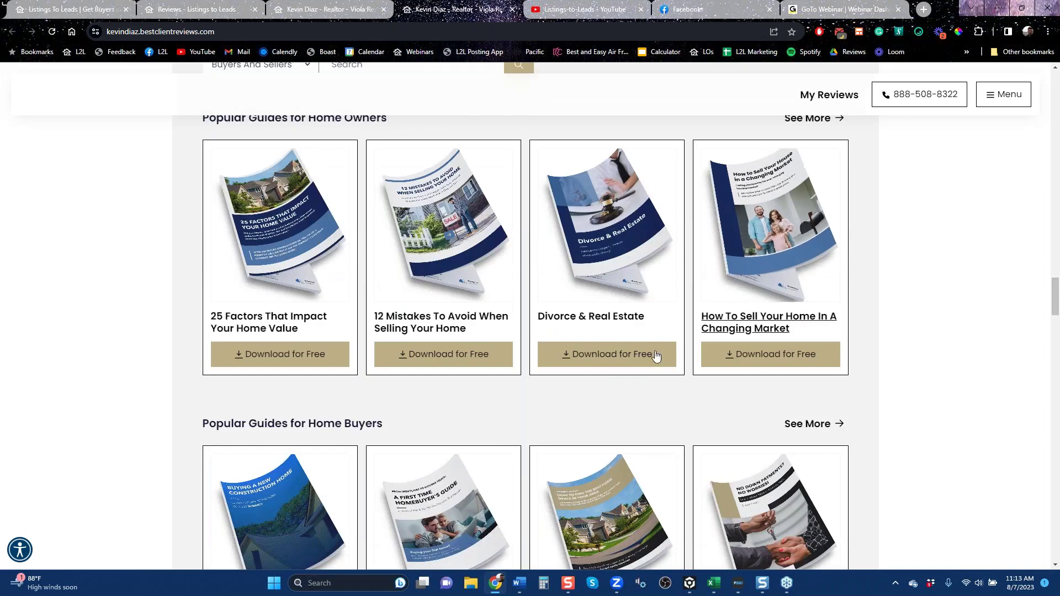
Open and close the Divorce & Real Estate guide form, then scroll down to My Listings.
click(607, 354)
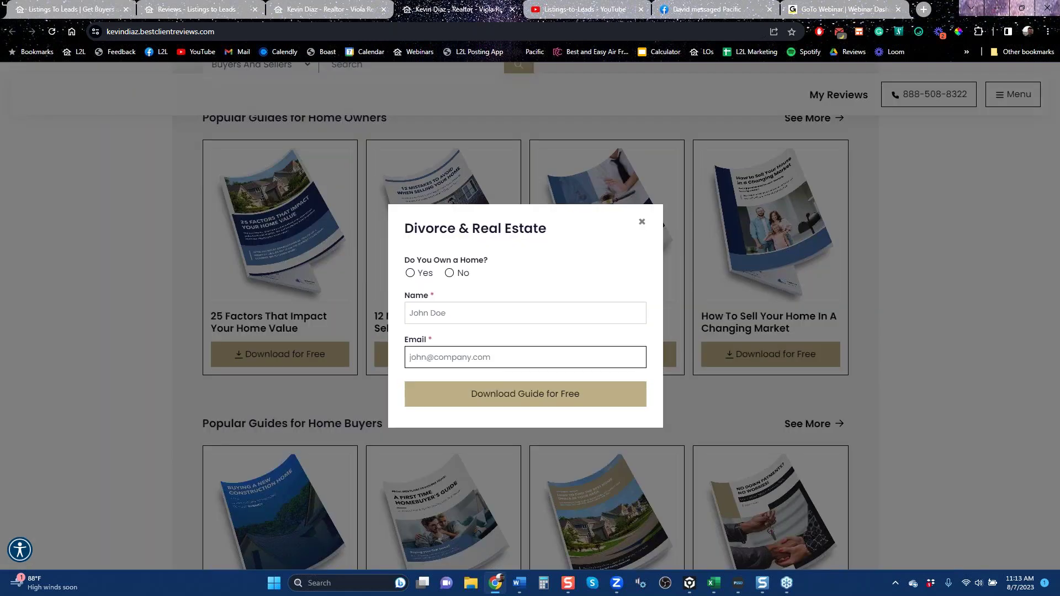
click(642, 224)
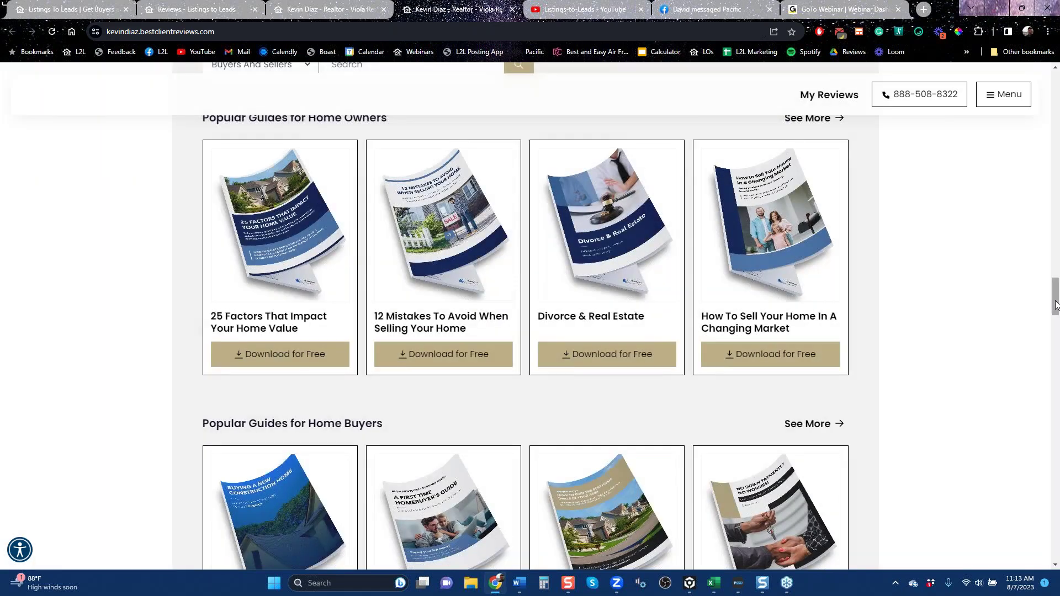
drag(1056, 304, 1056, 355)
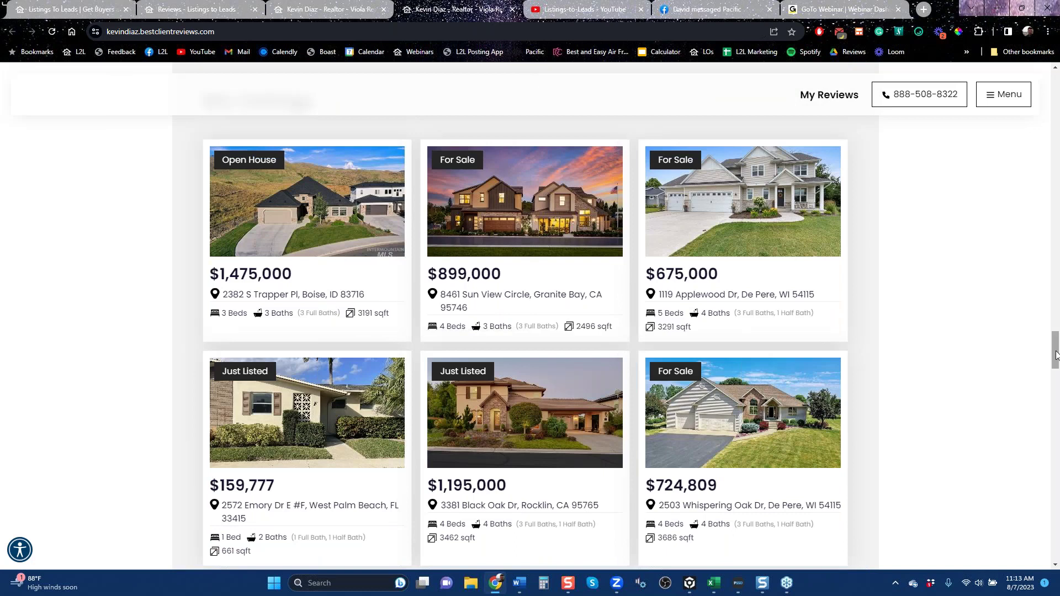
click(747, 201)
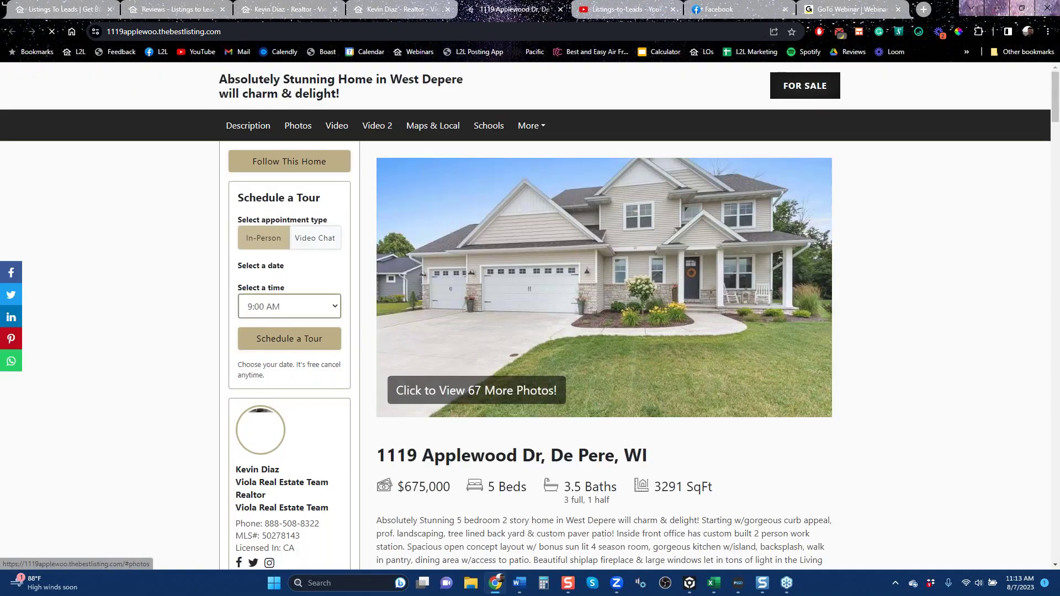
click(762, 270)
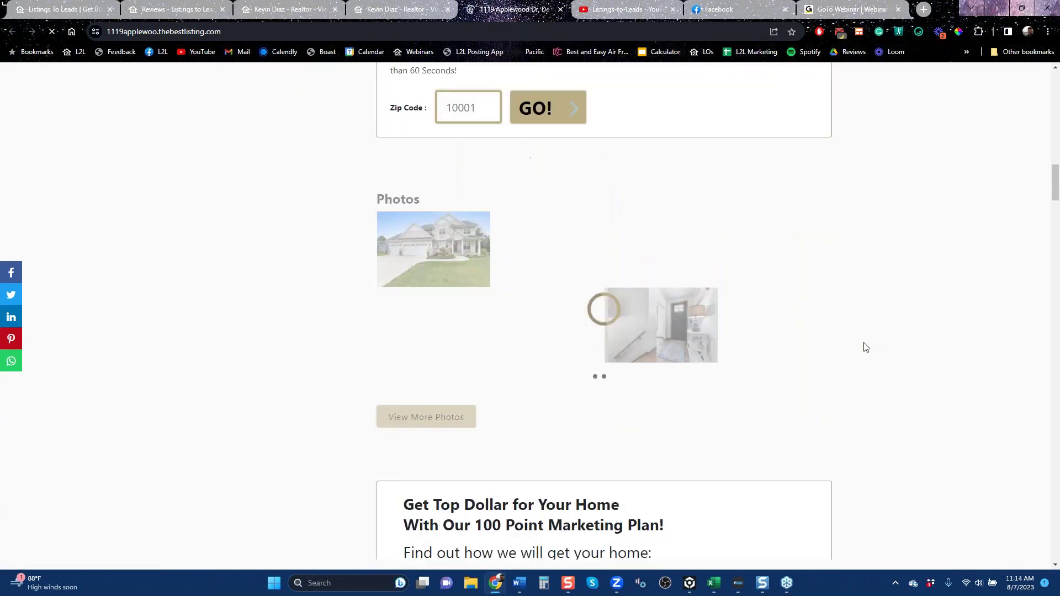
scroll(866, 347, down, 12)
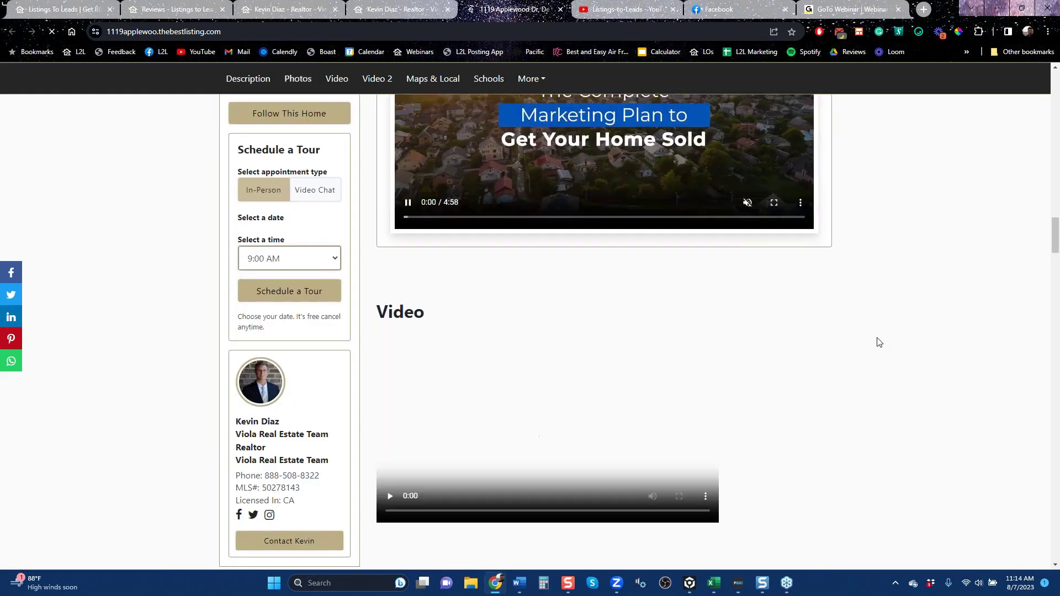
scroll(879, 342, down, 5)
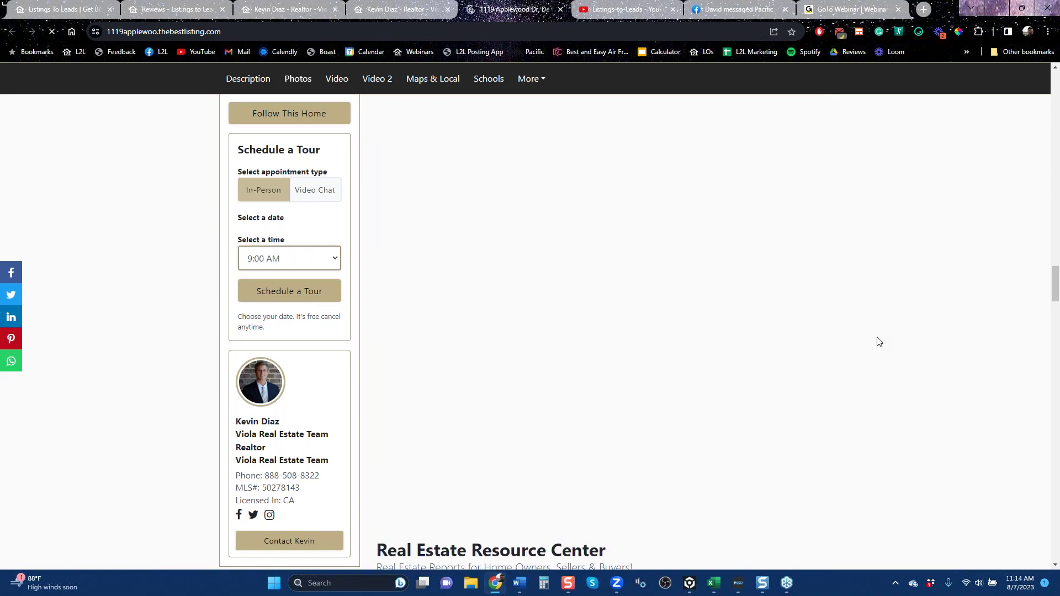
scroll(879, 342, down, 10)
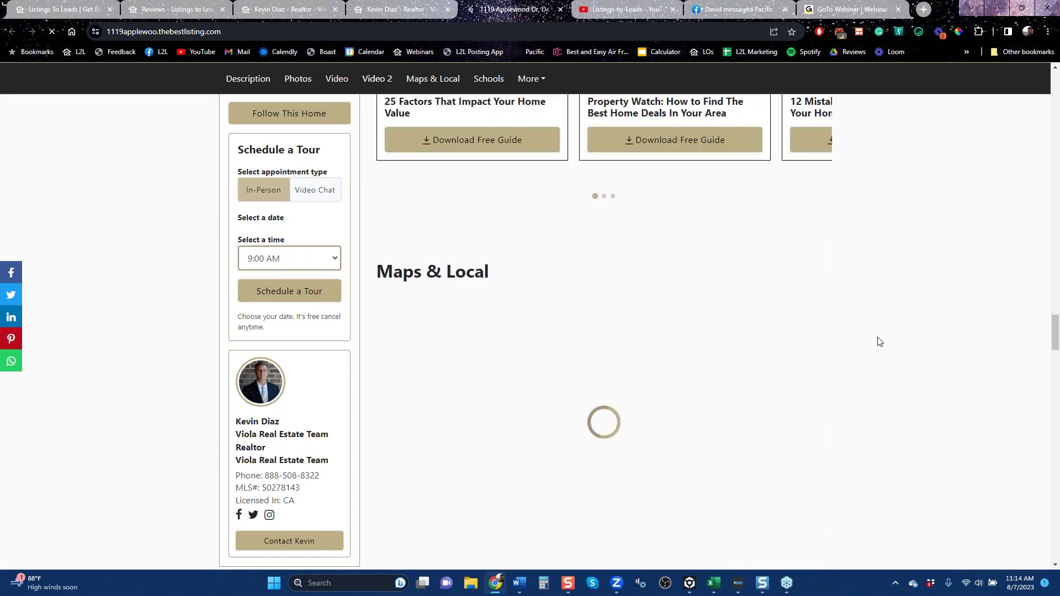
scroll(879, 342, down, 10)
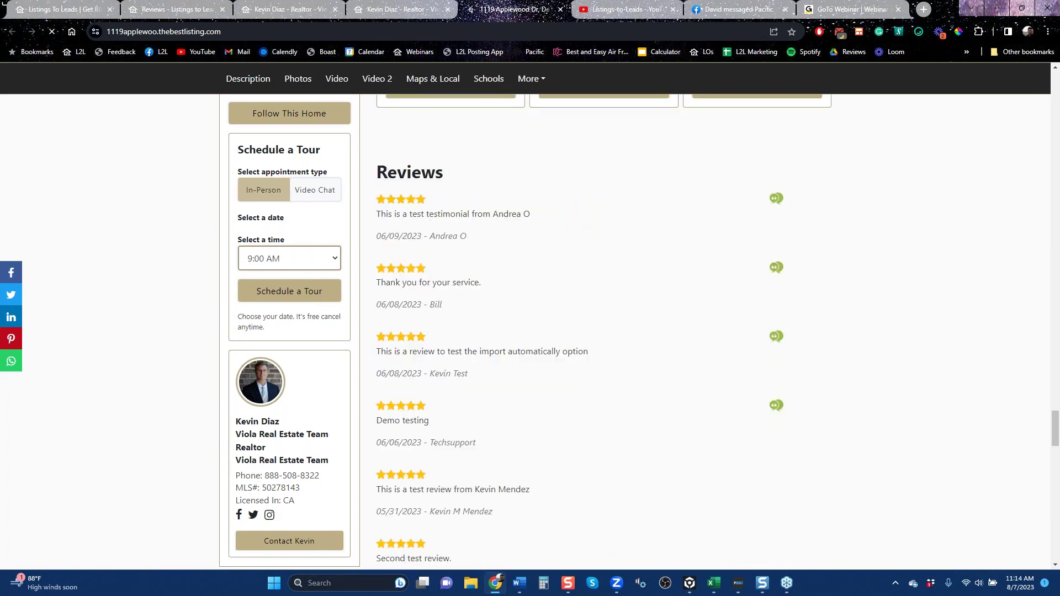
scroll(525, 346, down, 4)
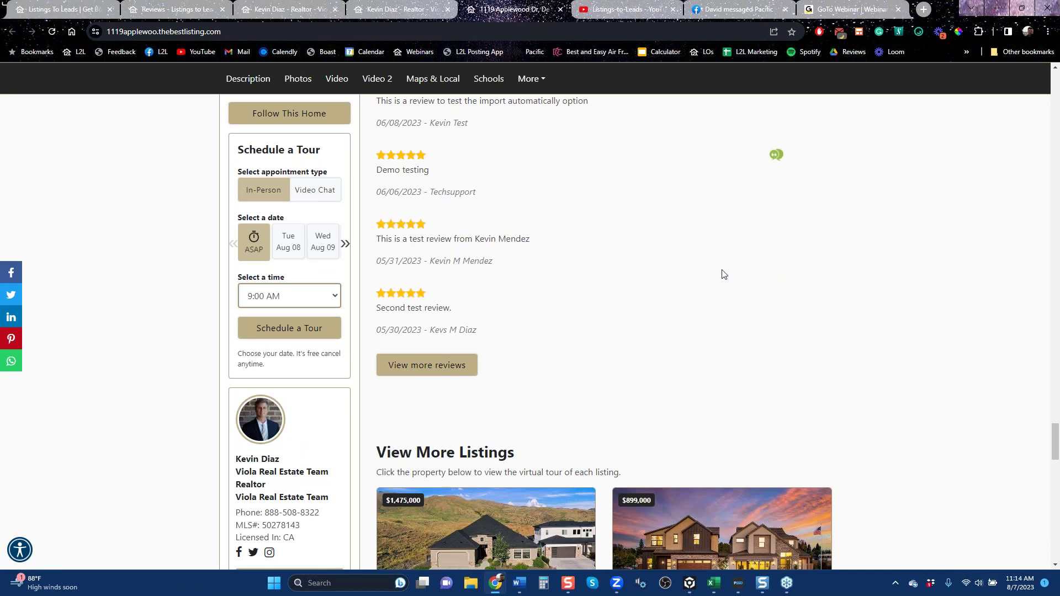
scroll(701, 283, up, 6)
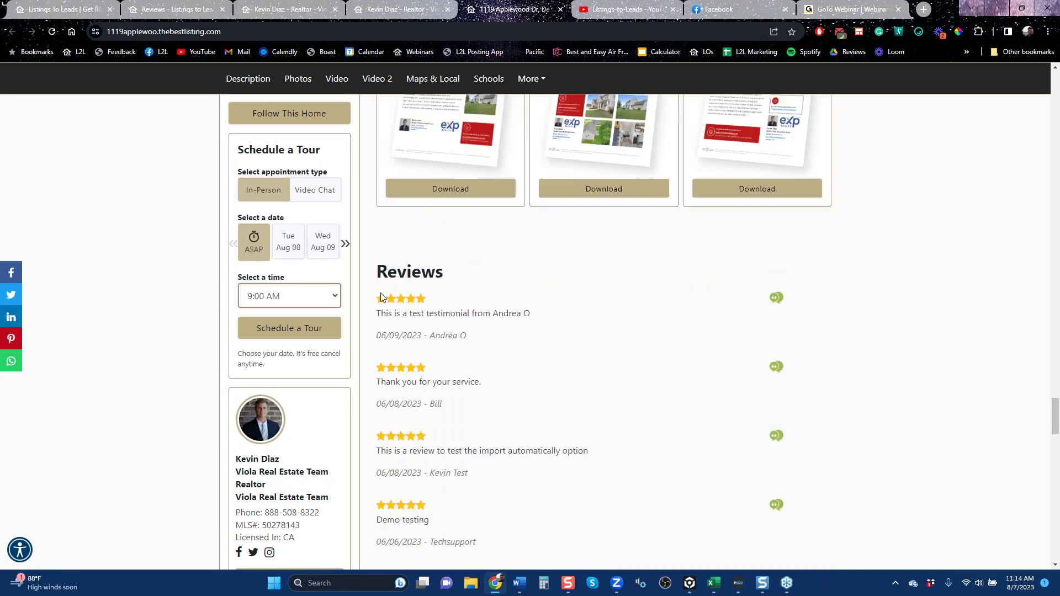
scroll(525, 428, up, 20)
scroll(525, 429, up, 20)
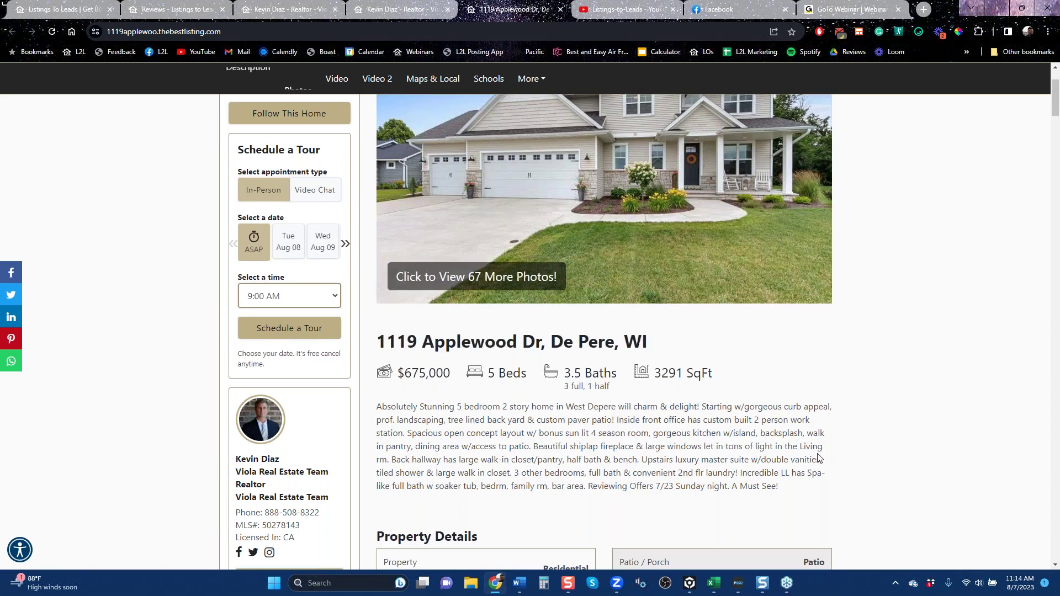
scroll(819, 458, up, 1)
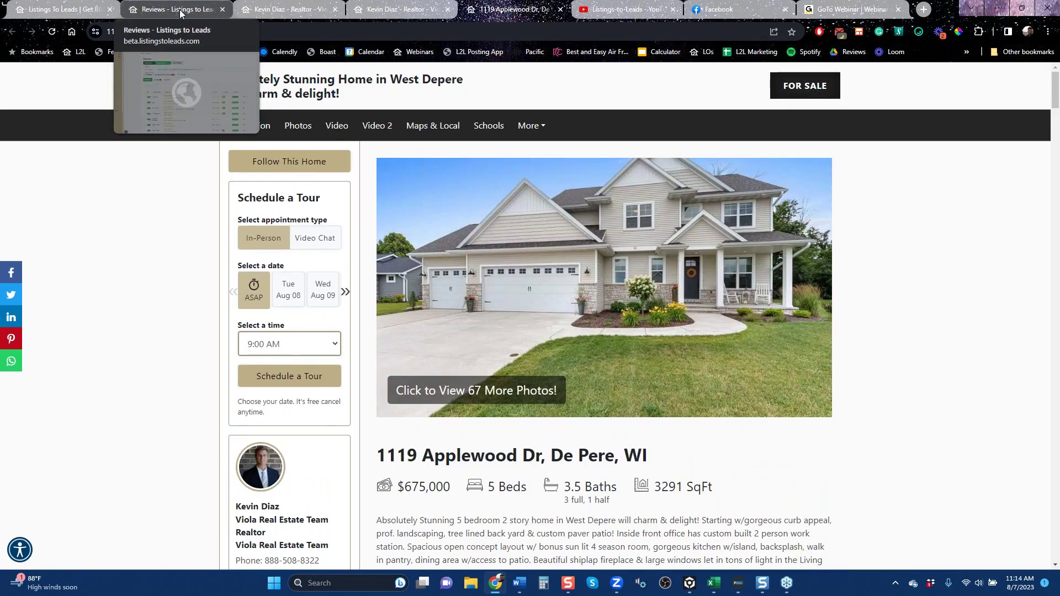
Return to the Reviews tab and open Follow Ups, scrolling its eight switched-off campaigns.
click(180, 11)
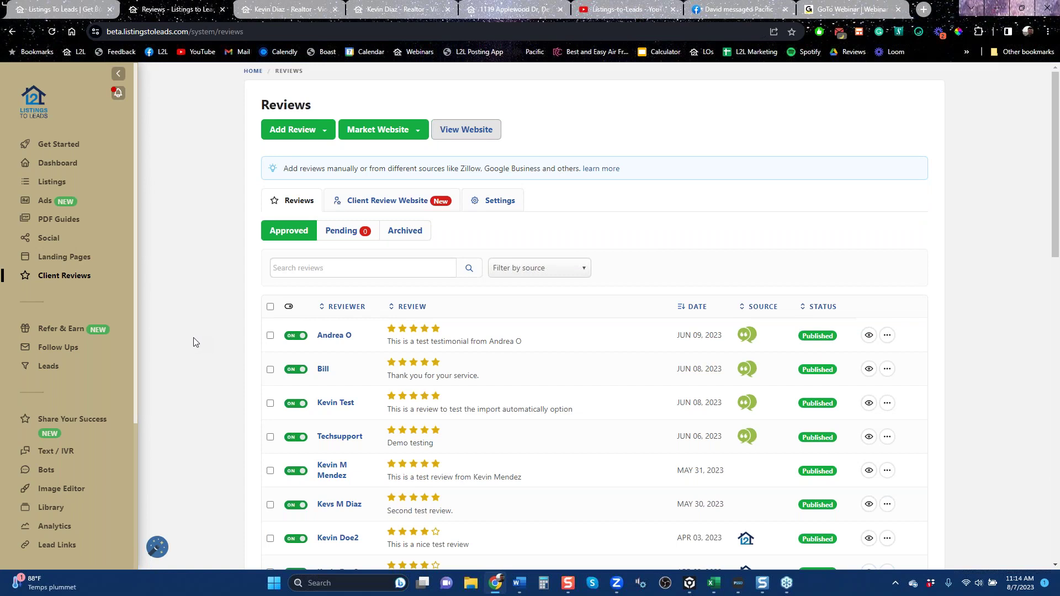
click(61, 349)
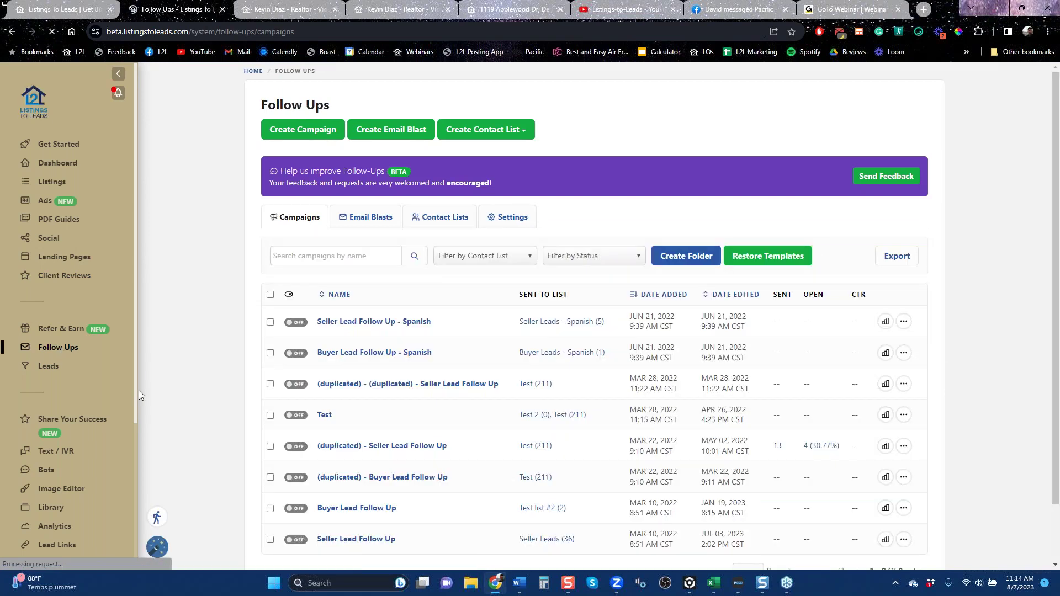
scroll(139, 390, down, 1)
scroll(139, 390, down, 1)
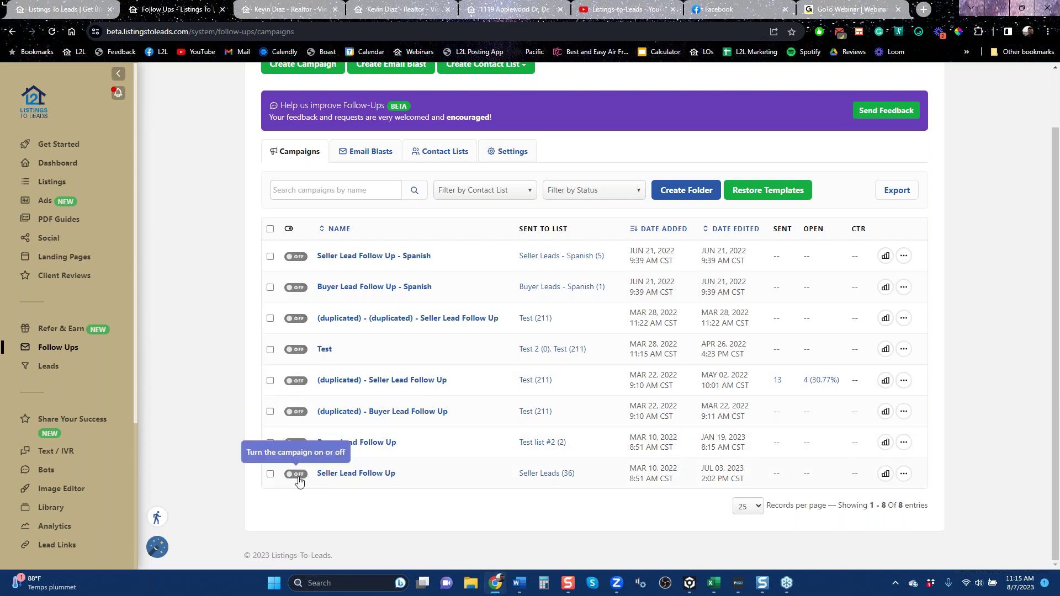
Open Seller Lead Follow Up and scroll through its email steps, the first after 2 days.
click(357, 474)
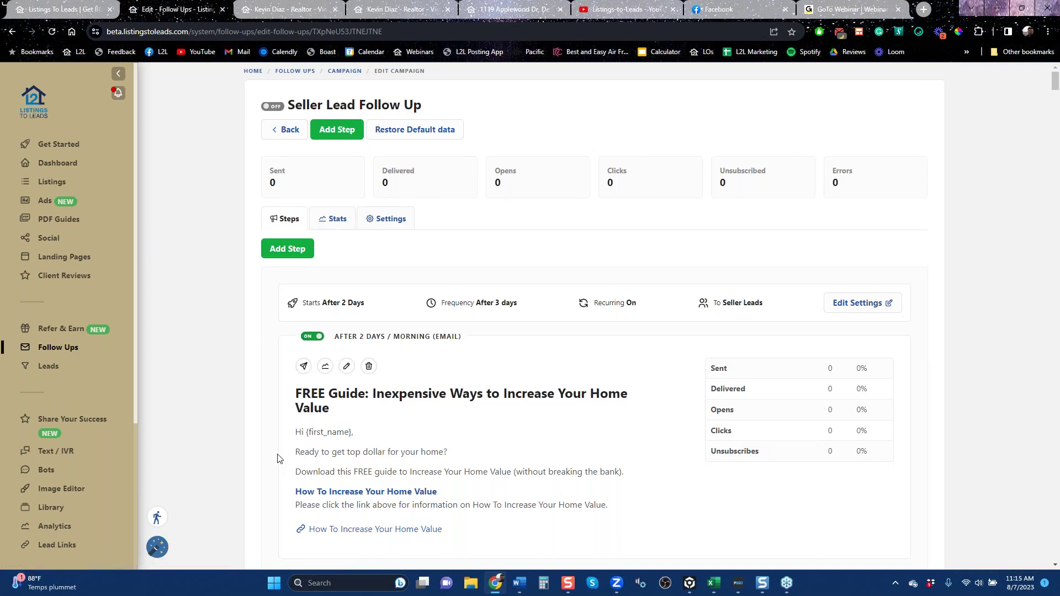
scroll(279, 458, down, 5)
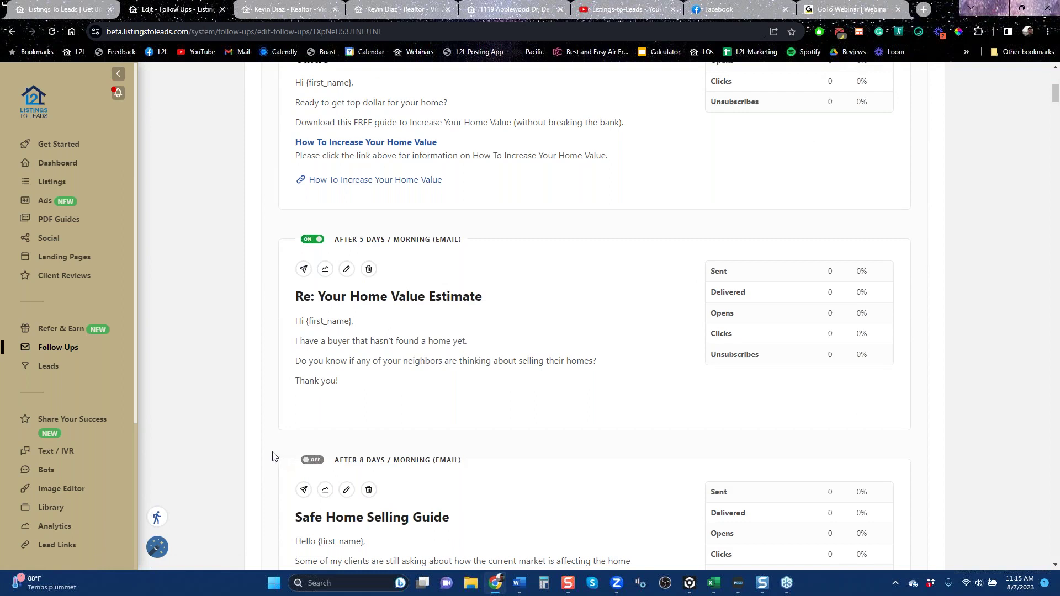
scroll(274, 457, down, 5)
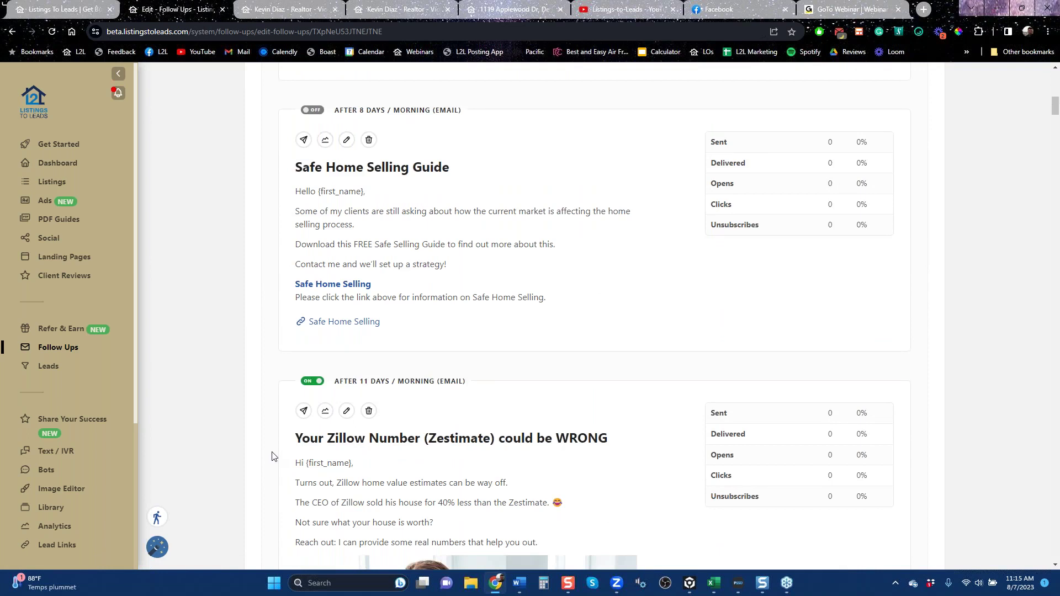
scroll(270, 453, up, 10)
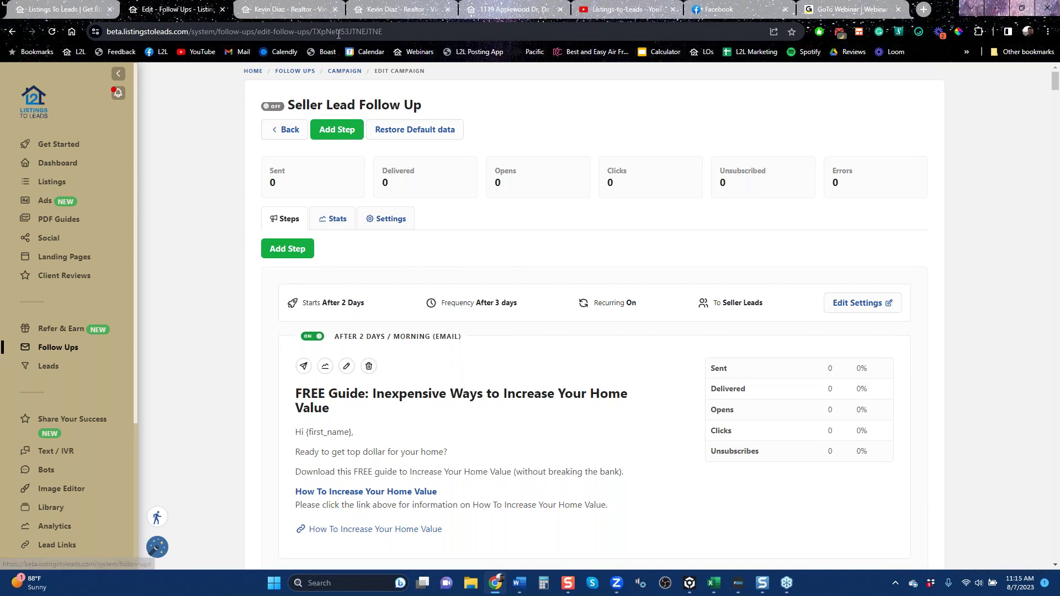
mouse_move(300, 11)
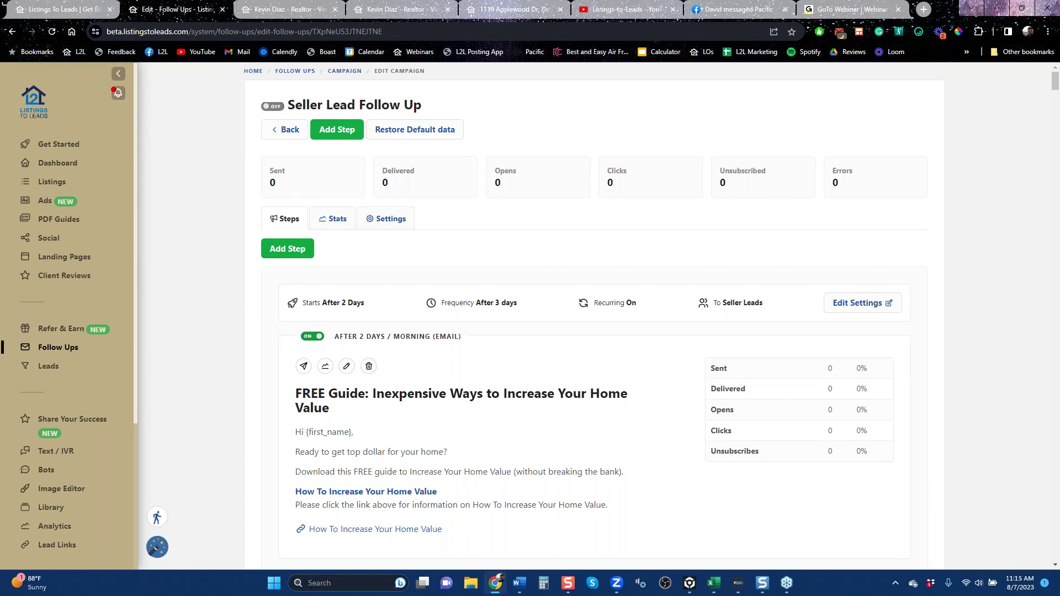
Return to the Follow Ups campaign list and scroll the sidebar down to reveal Profile.
click(12, 31)
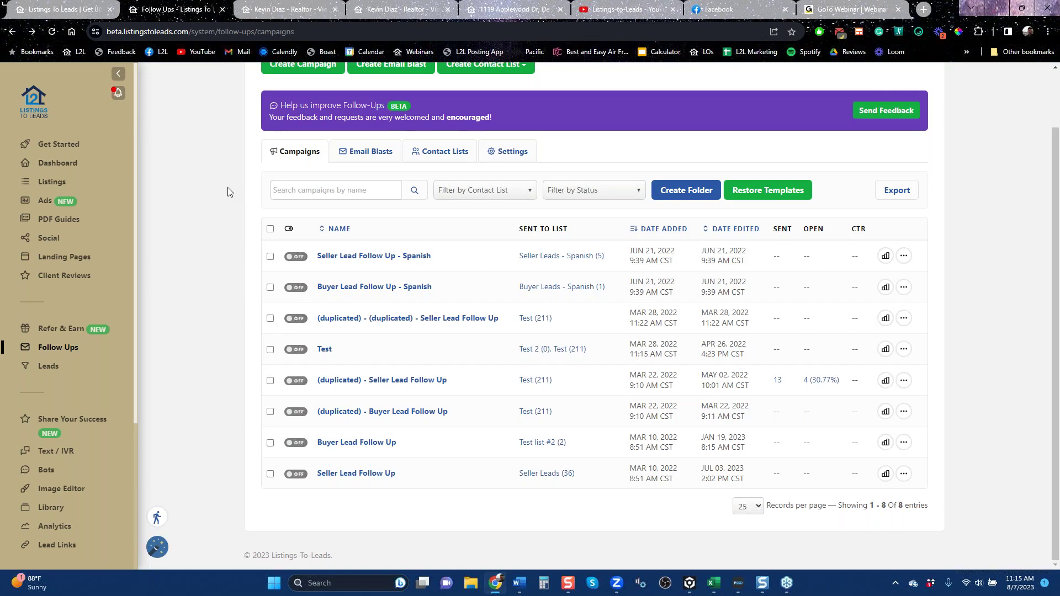
scroll(231, 192, up, 2)
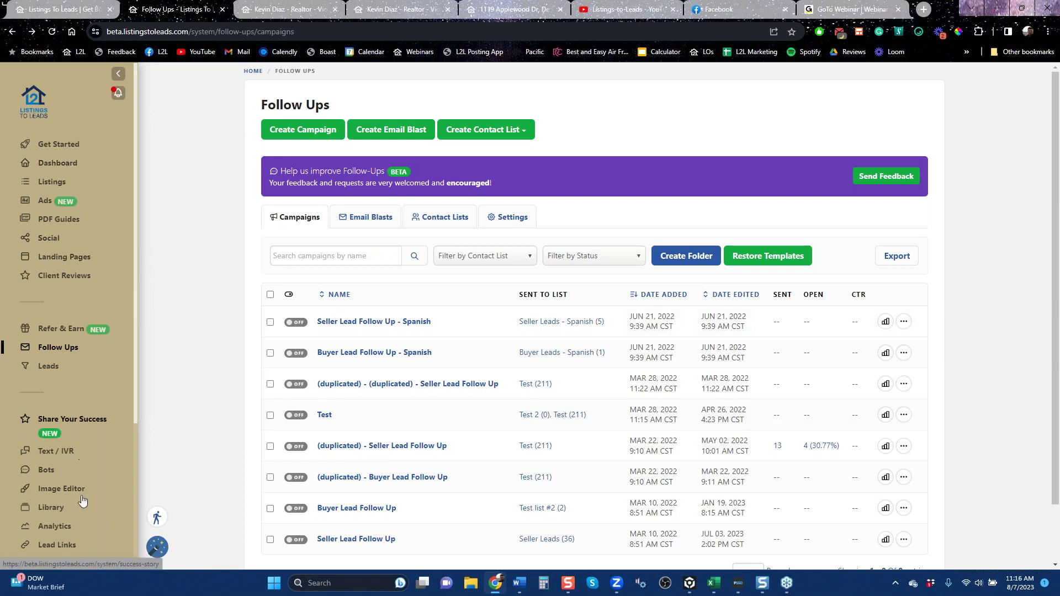
scroll(51, 393, down, 3)
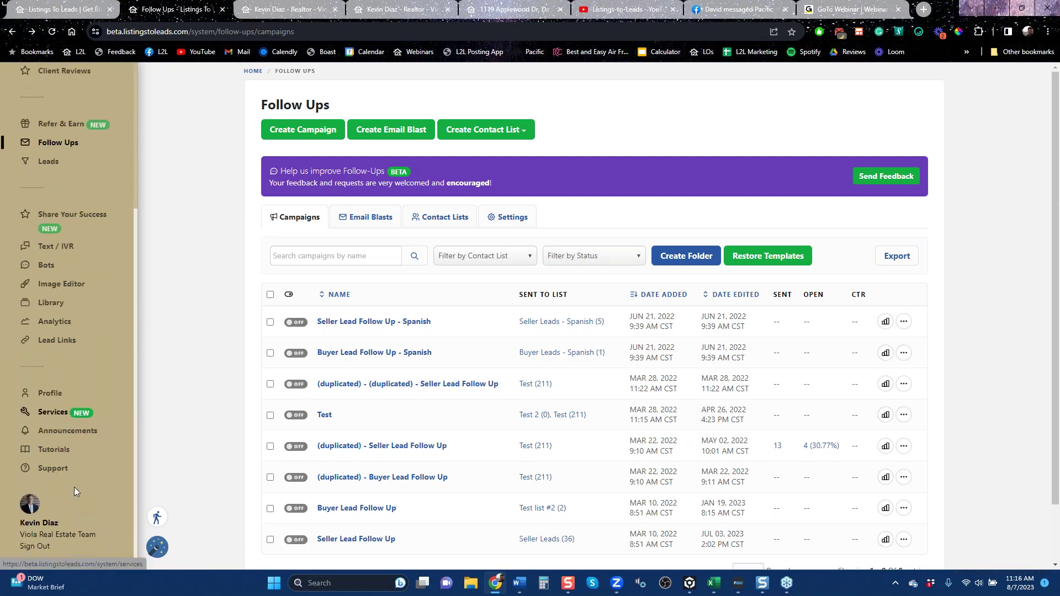
In Profile Appearance, keep the Century 21 theme and inspect the third custom brand colour.
click(50, 393)
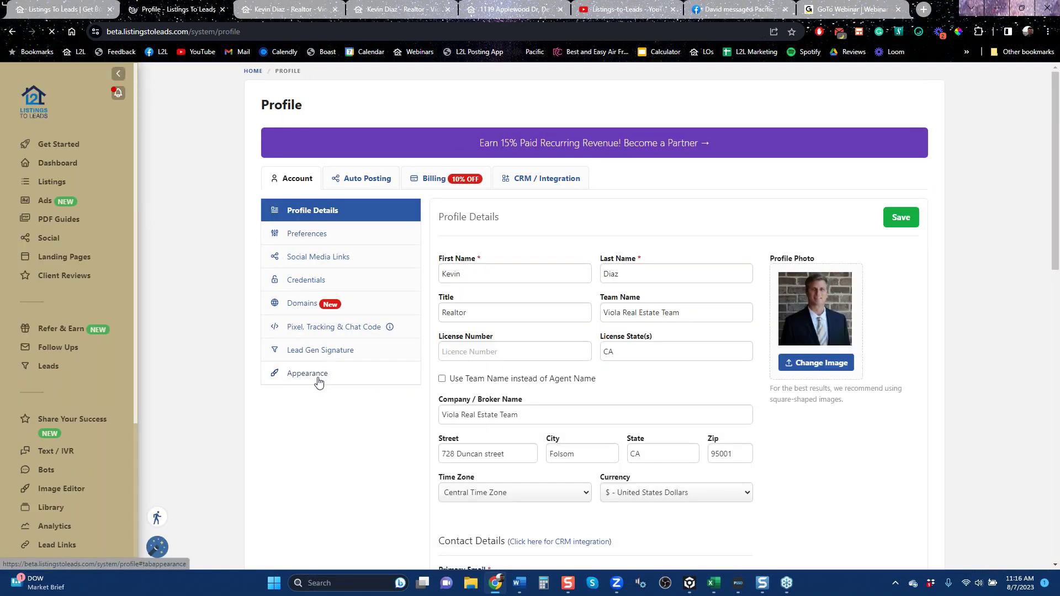
click(319, 382)
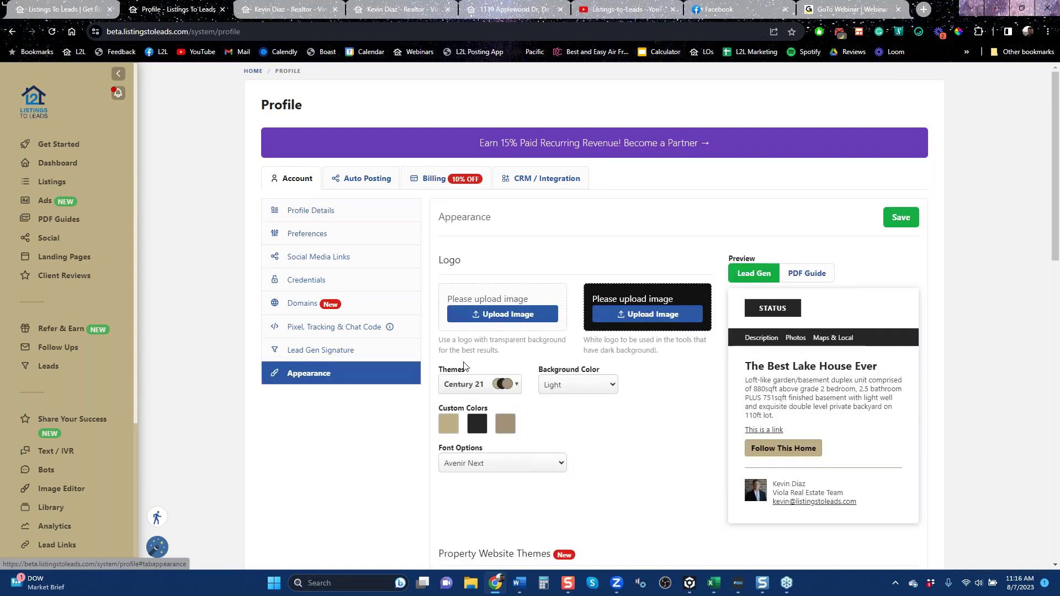
click(518, 386)
drag(574, 429, 576, 464)
click(621, 453)
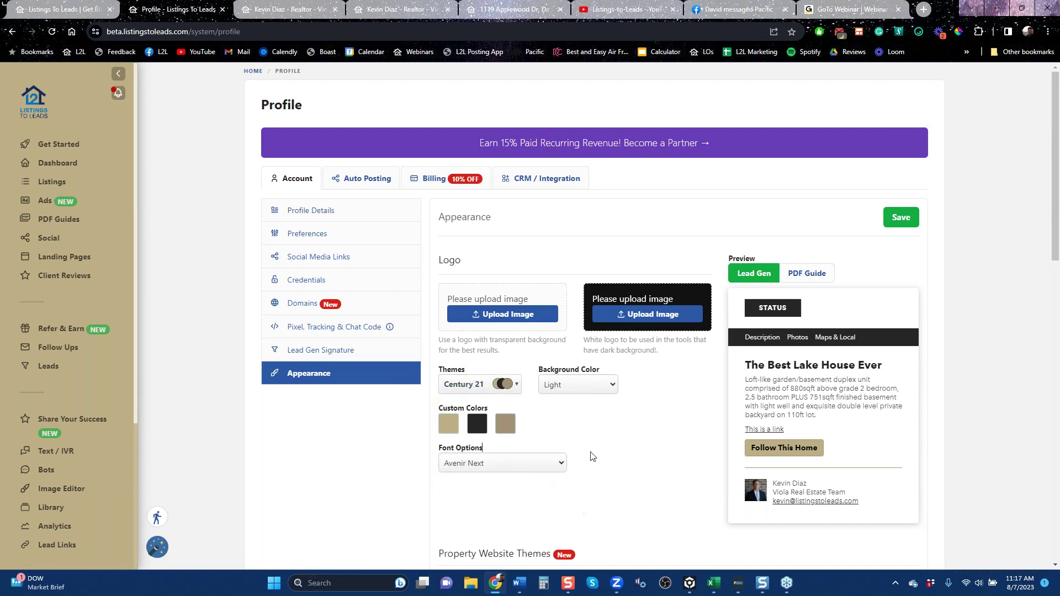
click(505, 426)
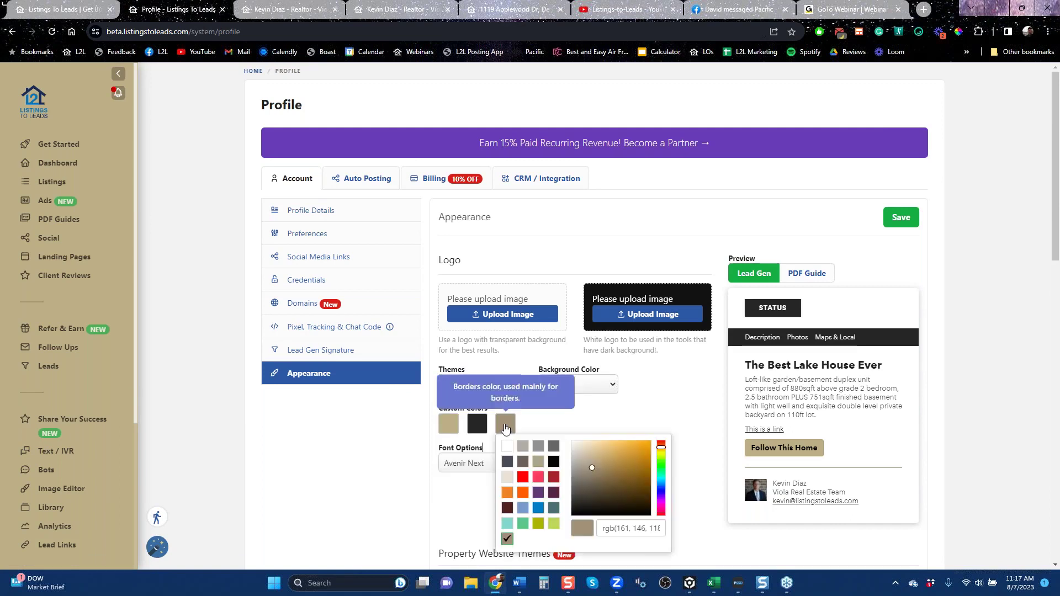
click(659, 412)
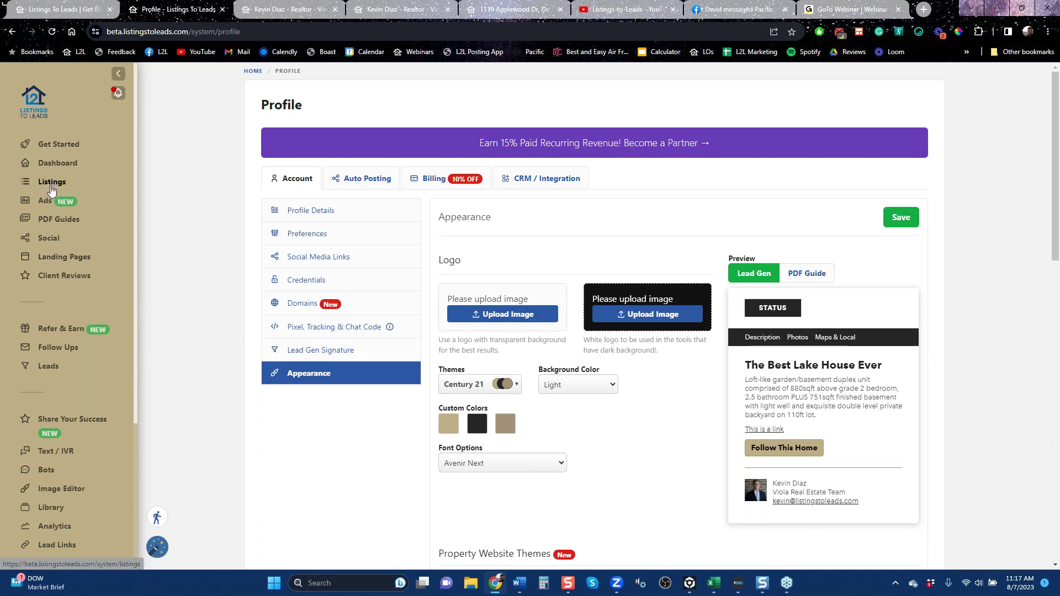
Open Landing Pages, preview the Avoid Foreclosures landing page type, and cancel without creating it.
click(53, 220)
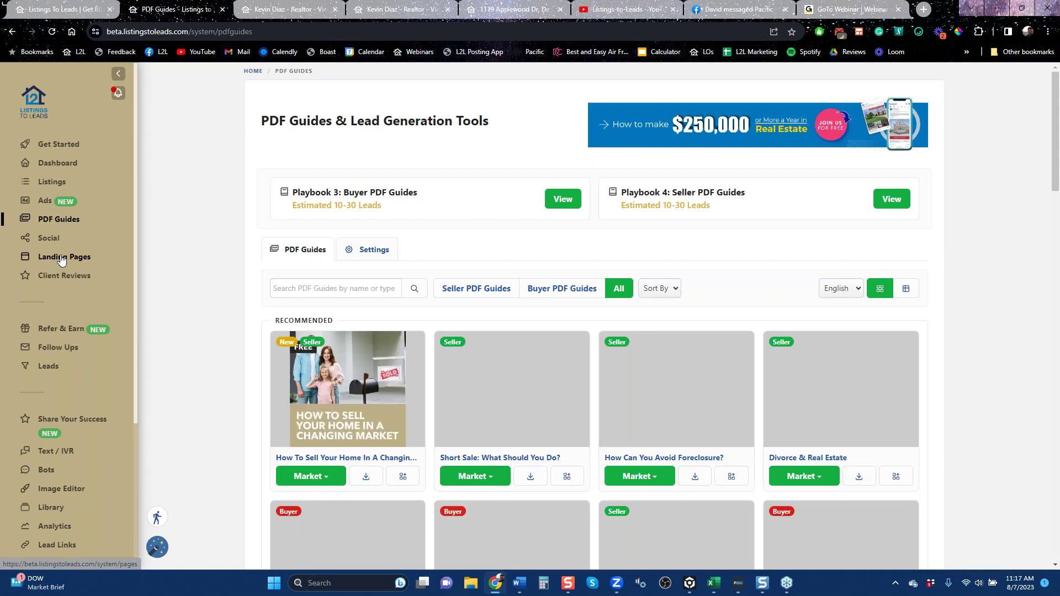
click(58, 259)
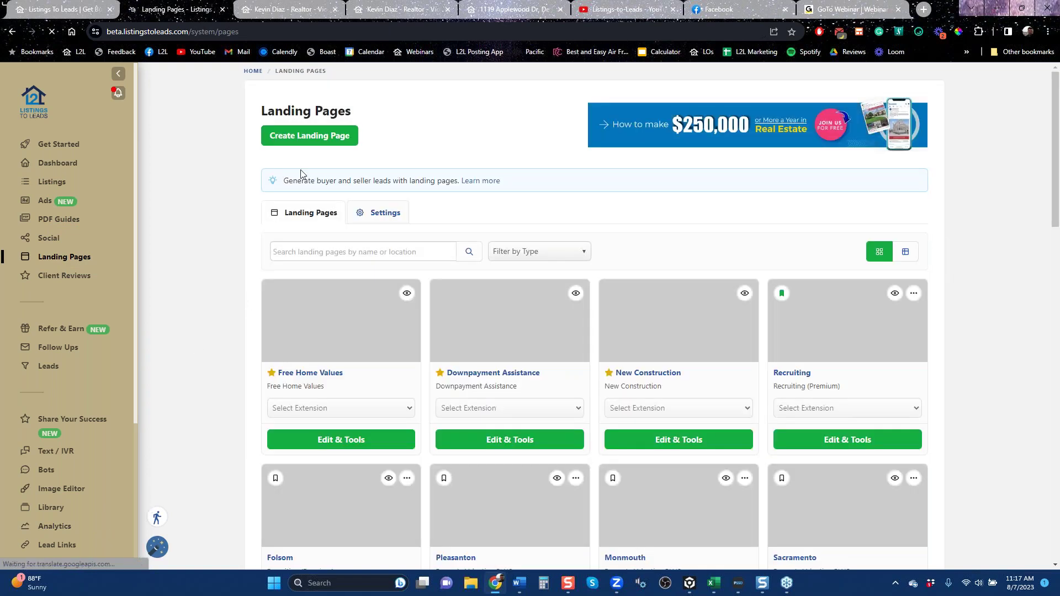
click(305, 145)
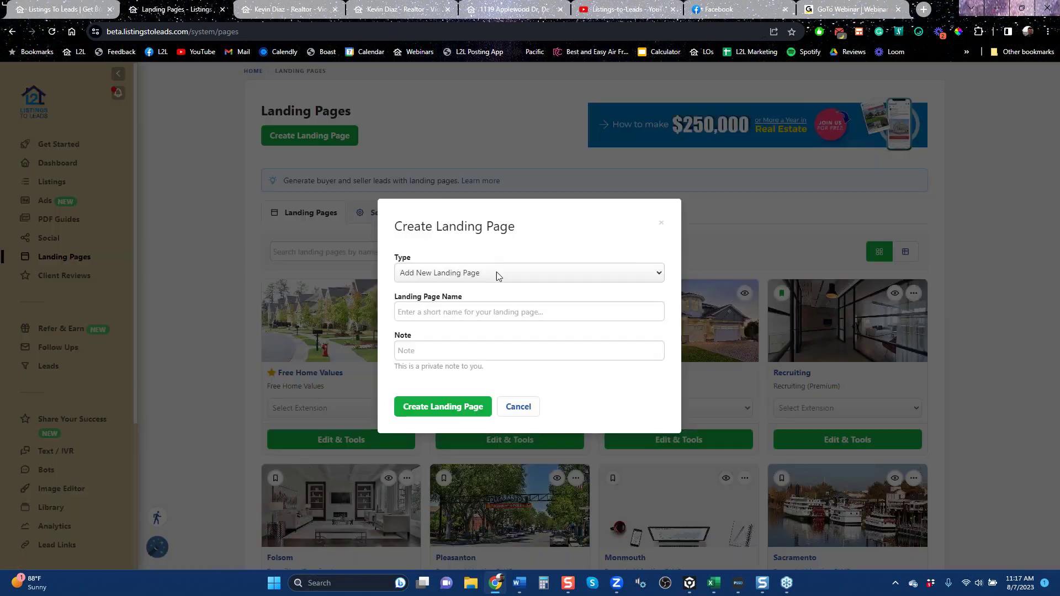
click(499, 275)
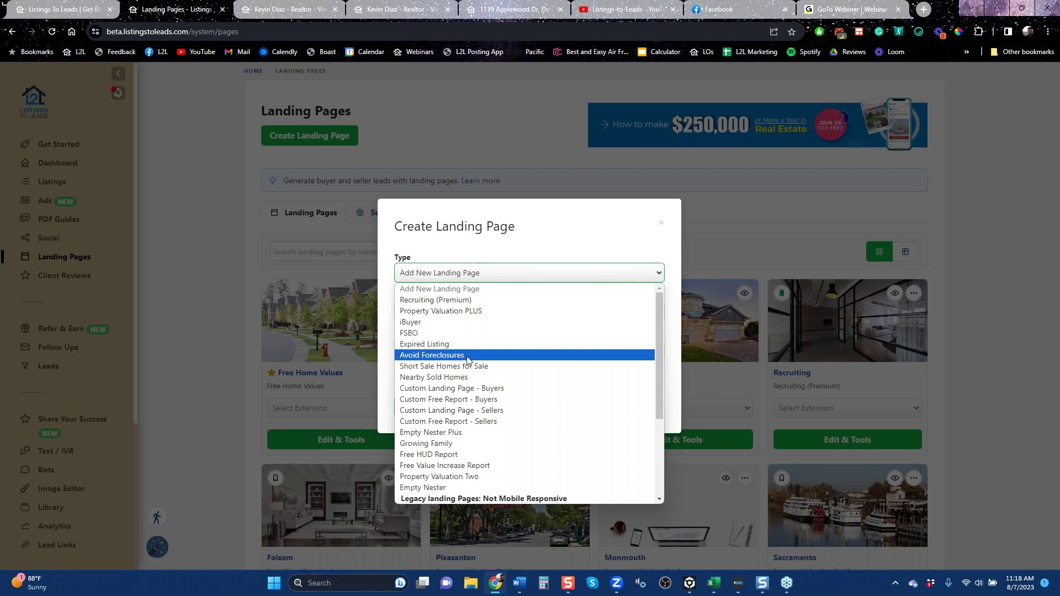
click(467, 360)
click(483, 346)
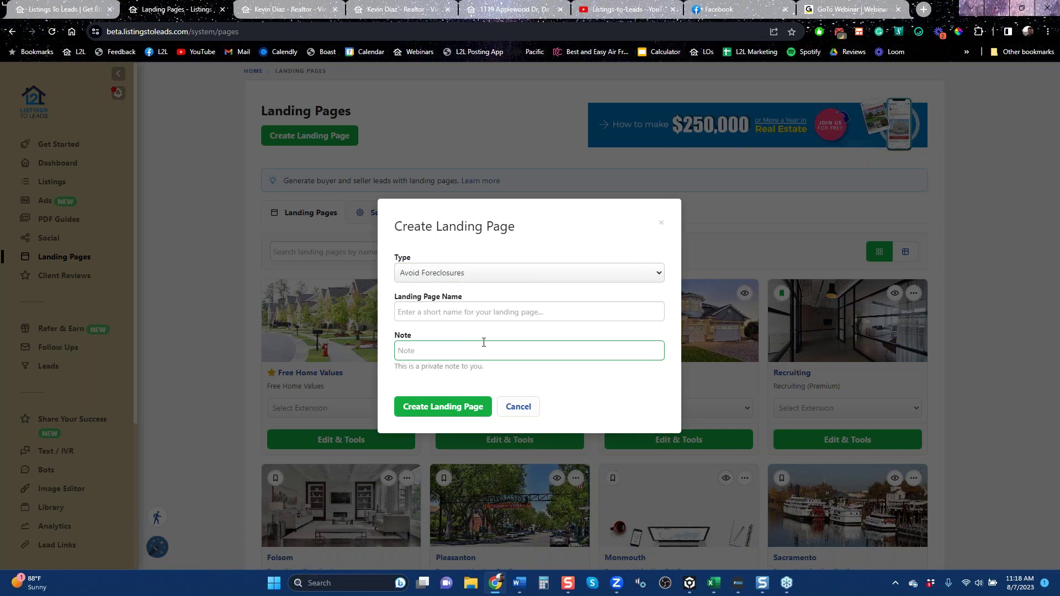
click(658, 224)
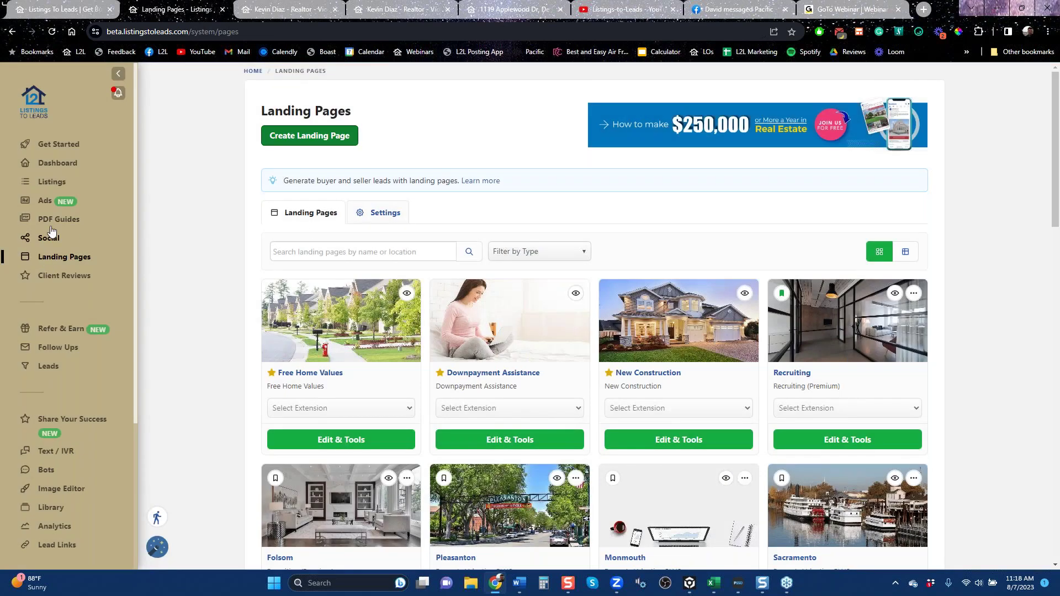
Go from PDF Guides to the Ads dashboard listing the Facebook ad campaigns.
click(54, 221)
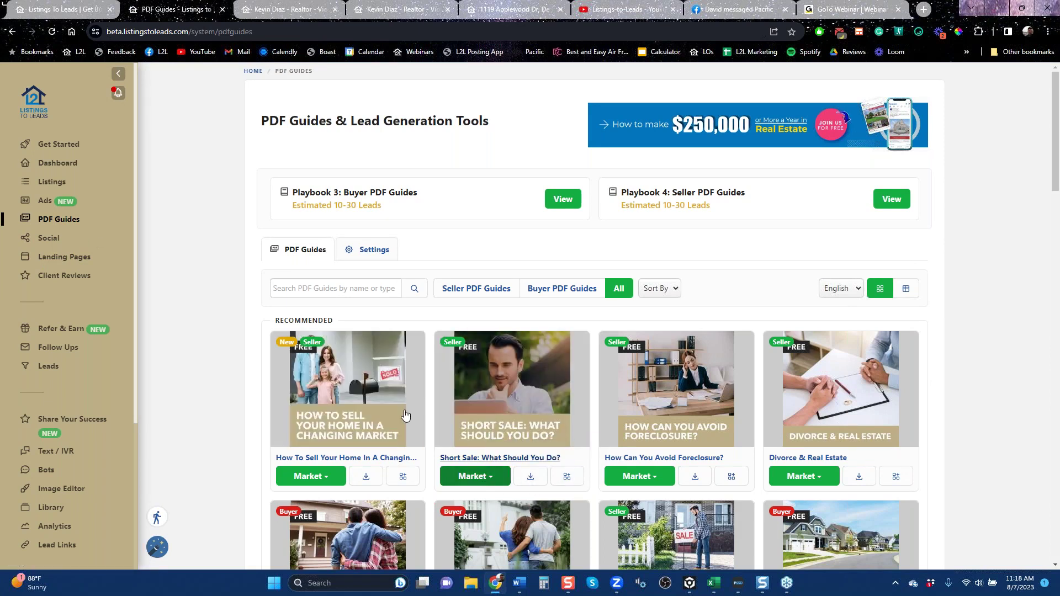
click(44, 204)
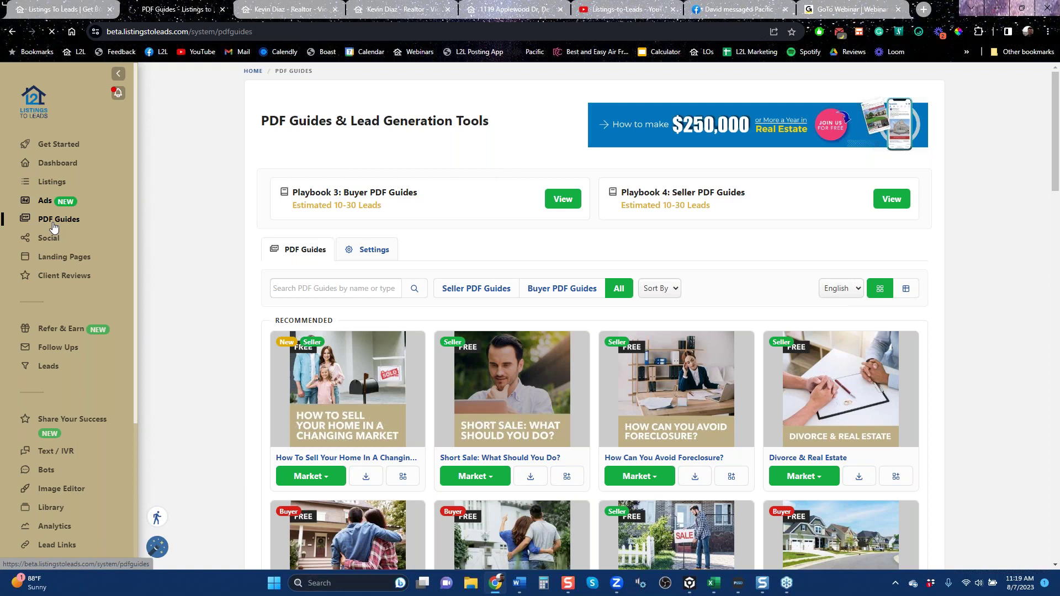
click(45, 201)
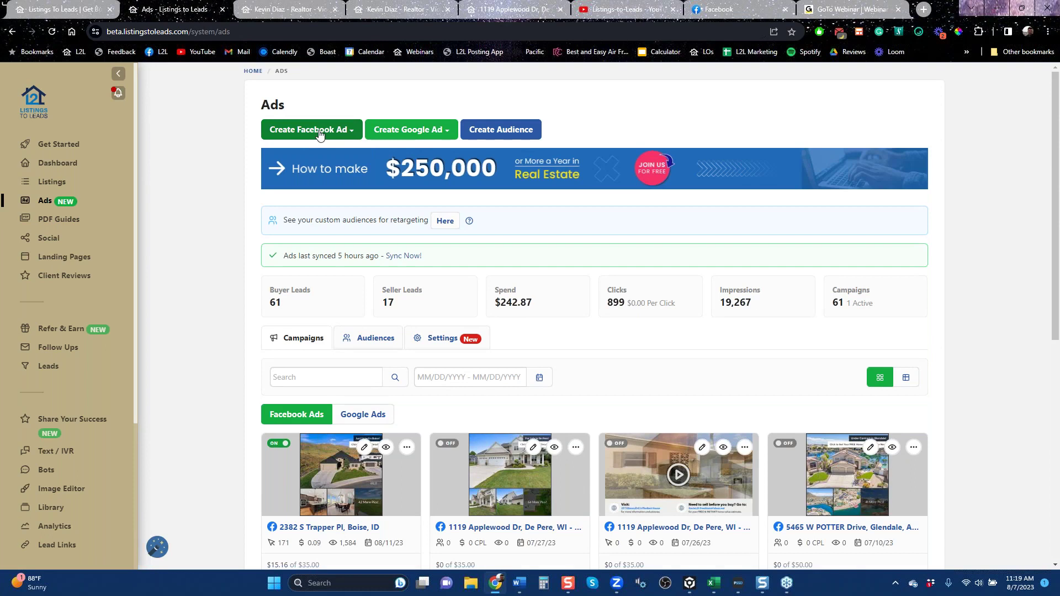
Start a PDF Guide Google ad from the 'Short Sale: What Should You Do?' guide, found by searching 'short'.
click(415, 135)
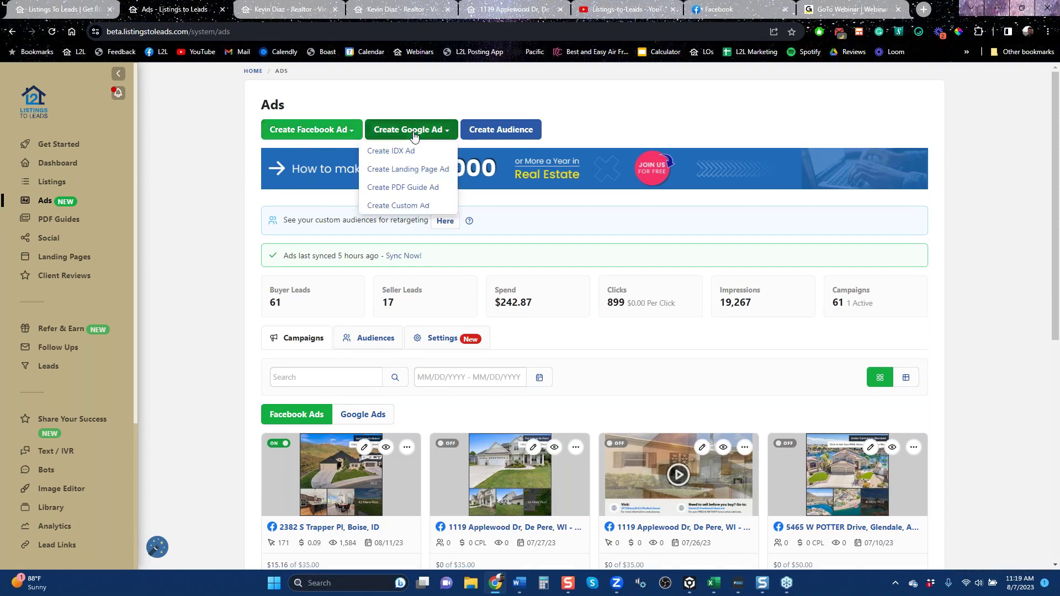
click(415, 189)
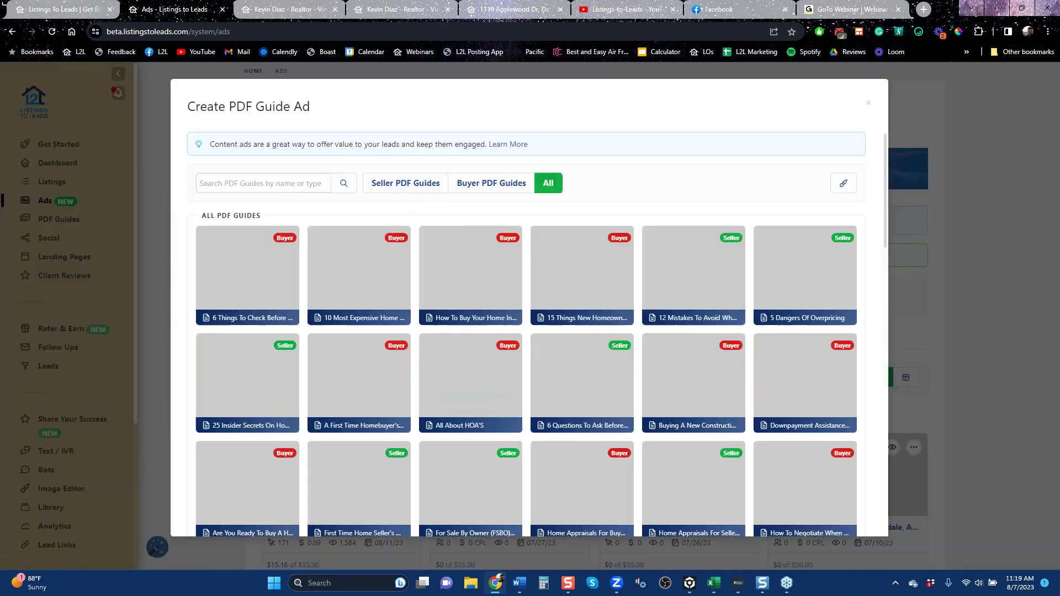
click(288, 183)
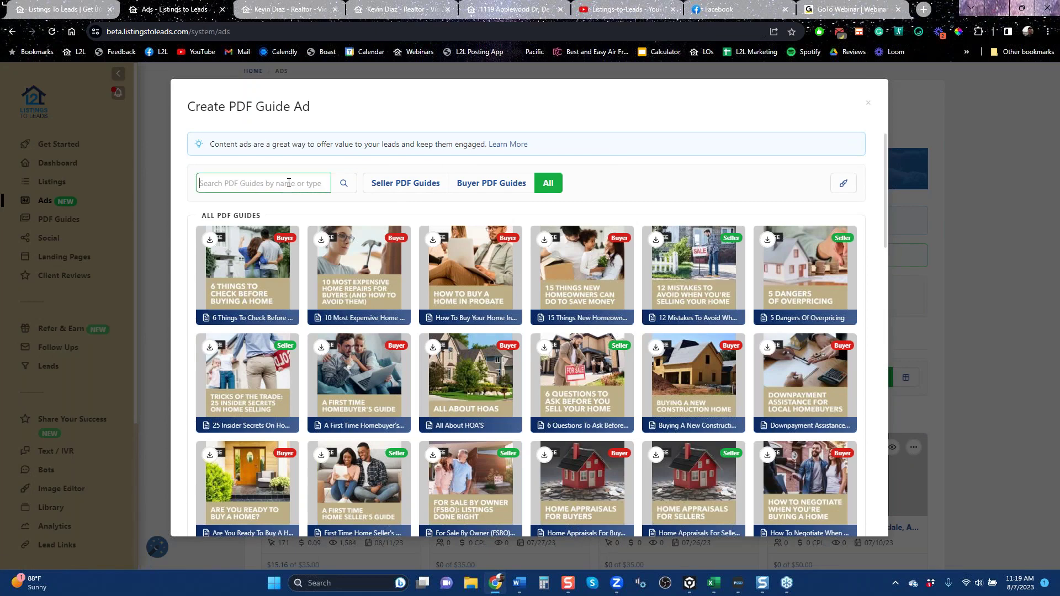
text(short)
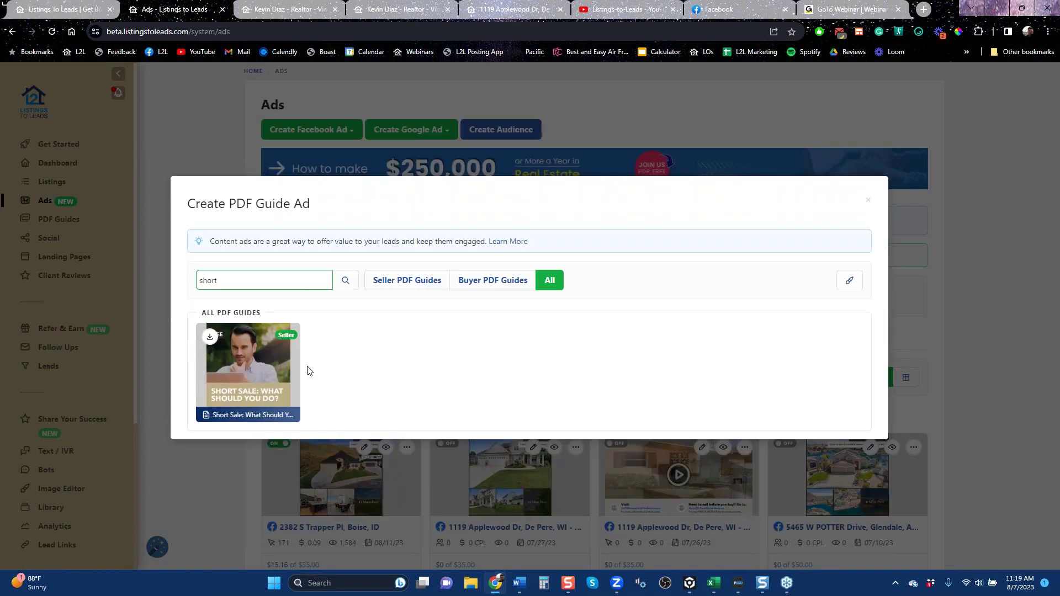
mouse_move(250, 385)
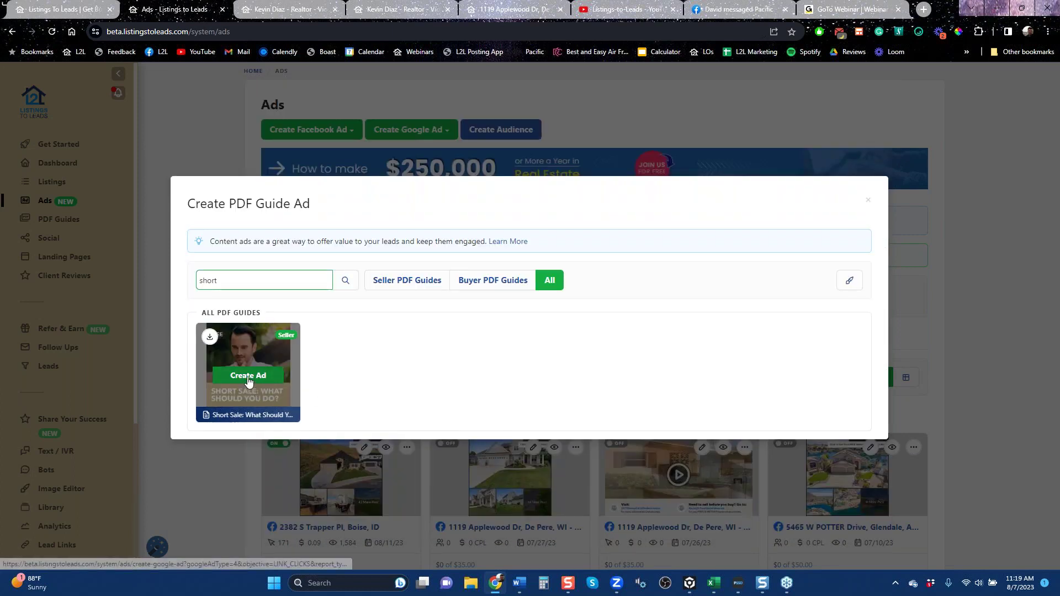
click(248, 381)
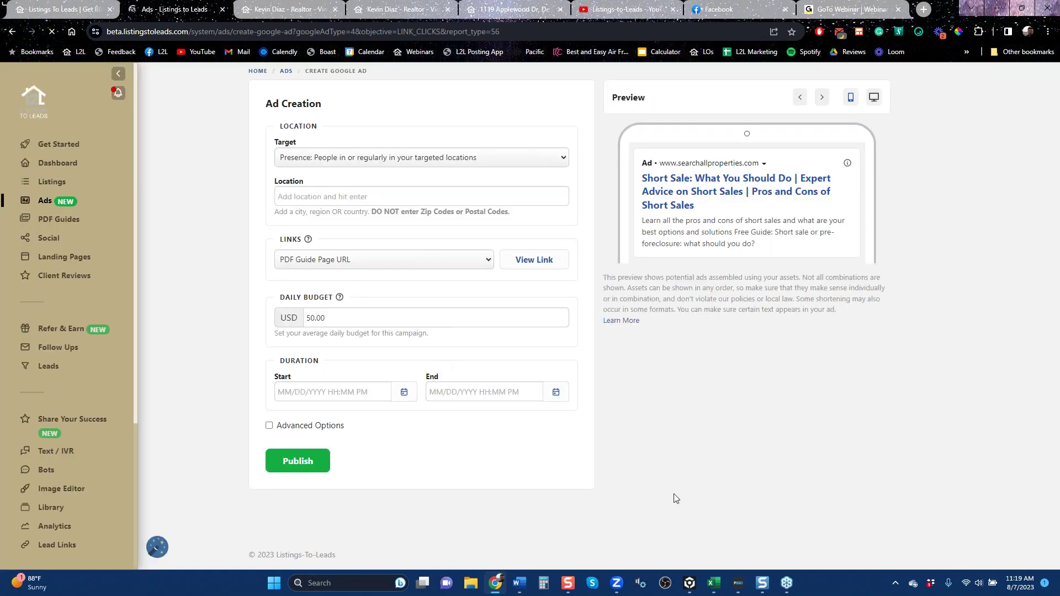
Set the ad's target location to Dallas, Texas, United States.
click(372, 197)
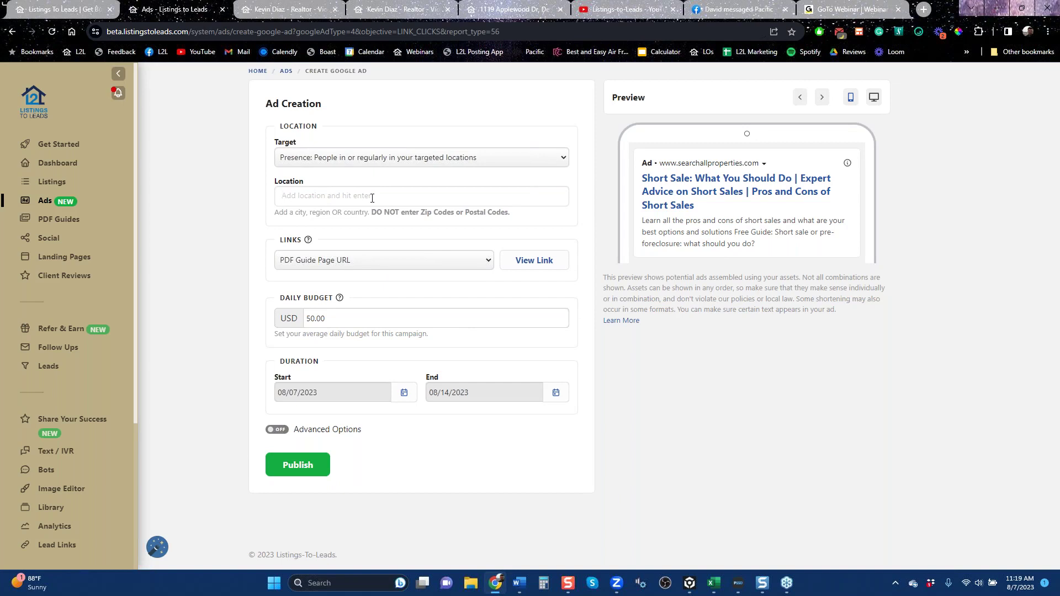
text(dallas)
click(365, 218)
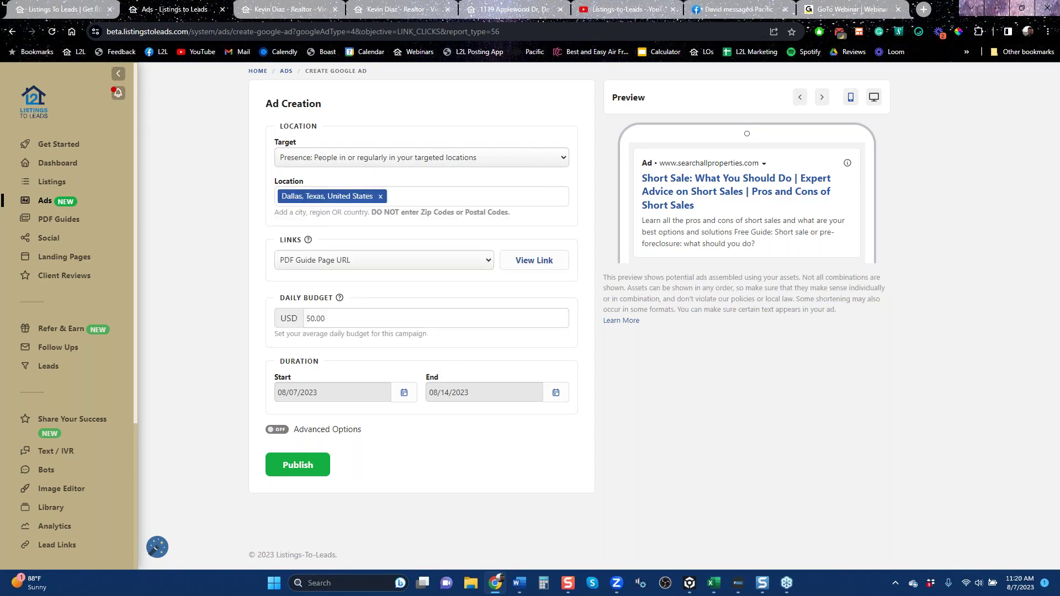
Turn on Advanced Options, review the prefilled keywords, headlines and descriptions, and preview the linked page.
click(277, 429)
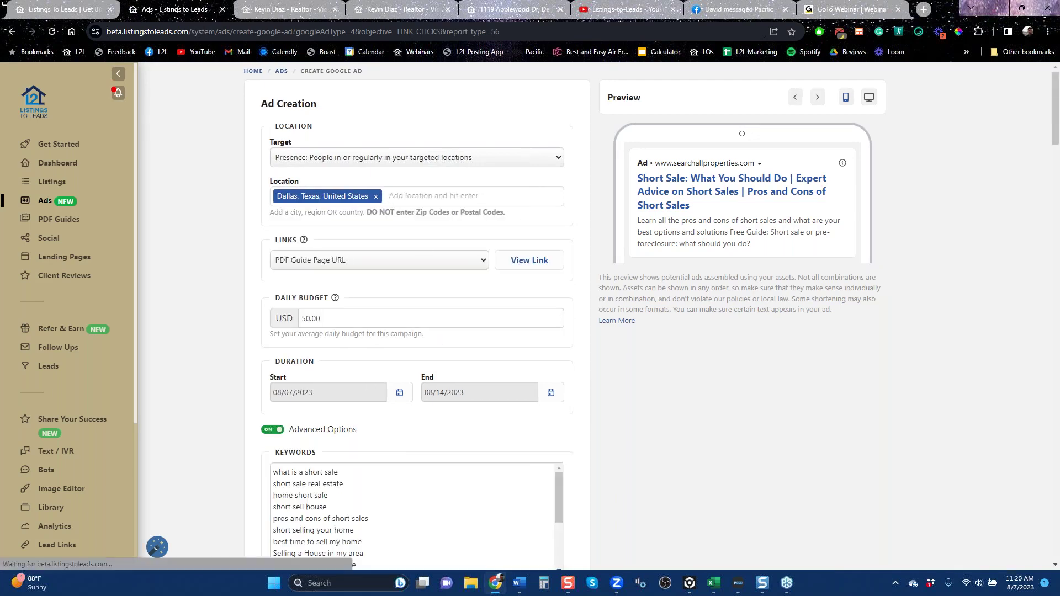
scroll(395, 423, down, 6)
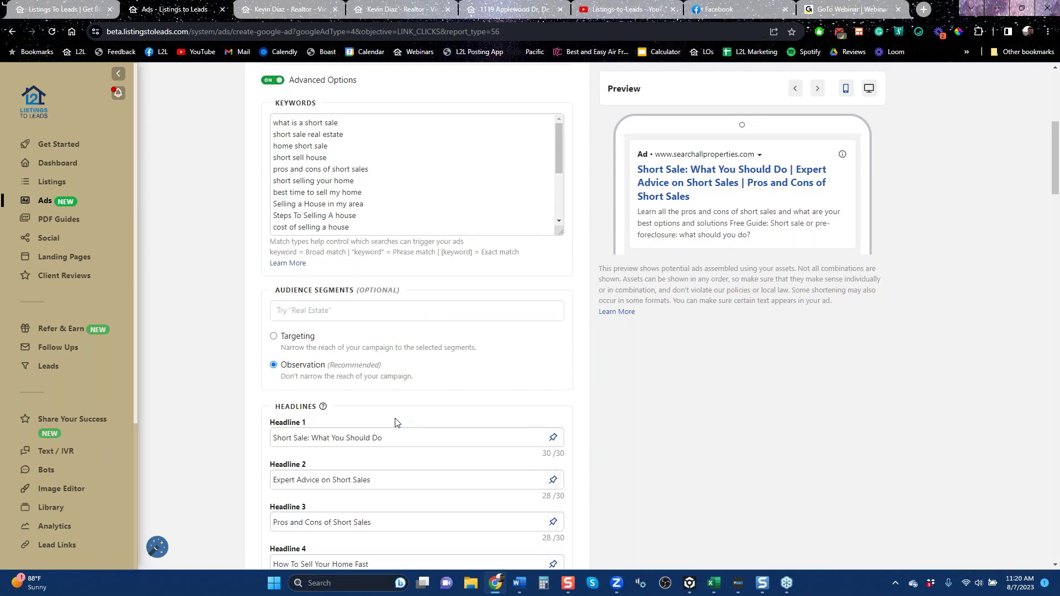
scroll(395, 422, down, 6)
scroll(416, 314, down, 6)
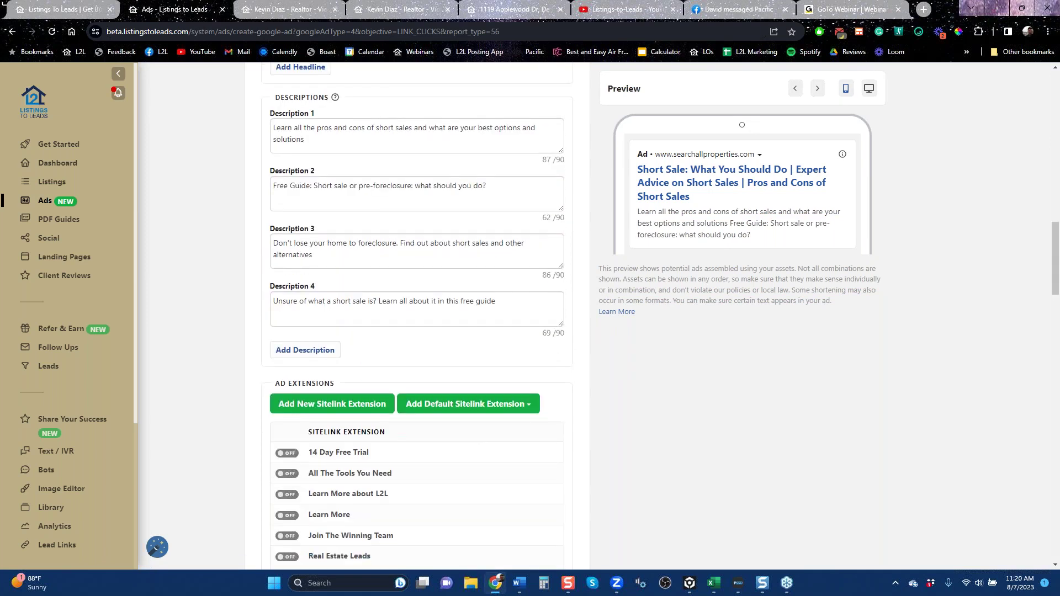
scroll(395, 422, up, 12)
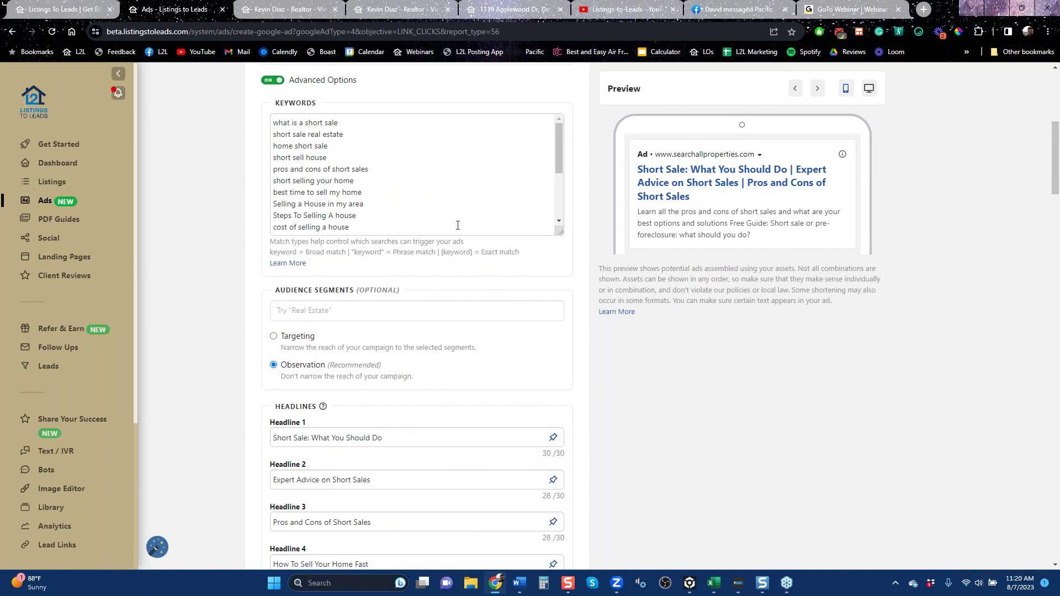
scroll(458, 224, up, 6)
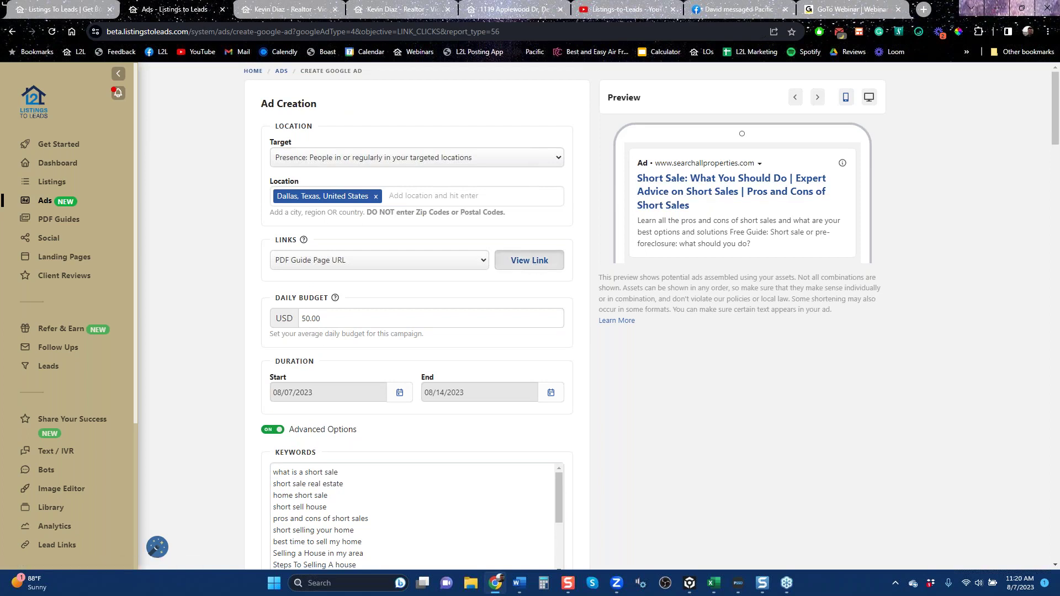
click(529, 260)
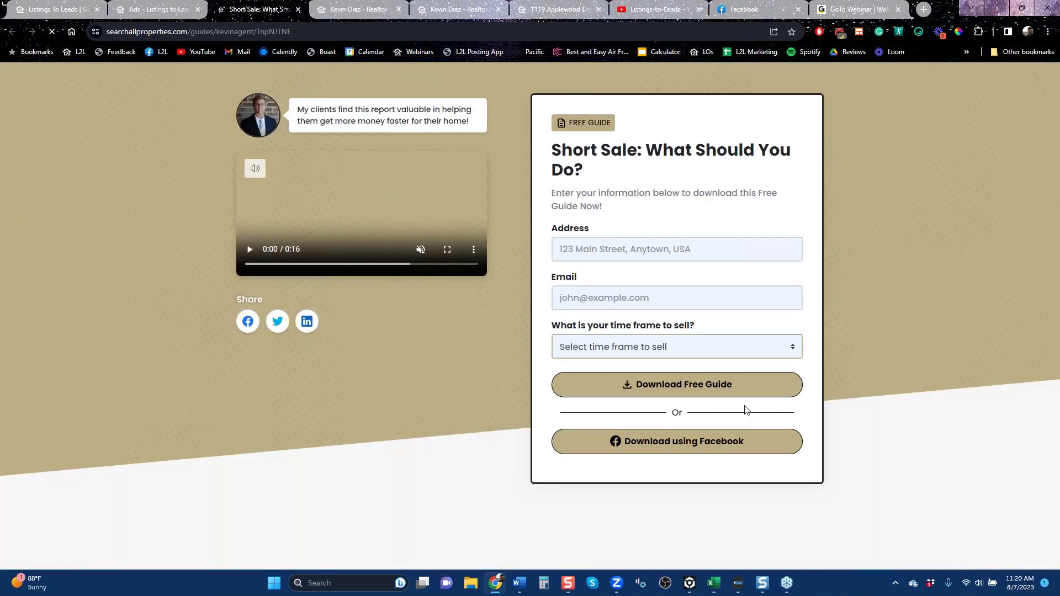
click(161, 12)
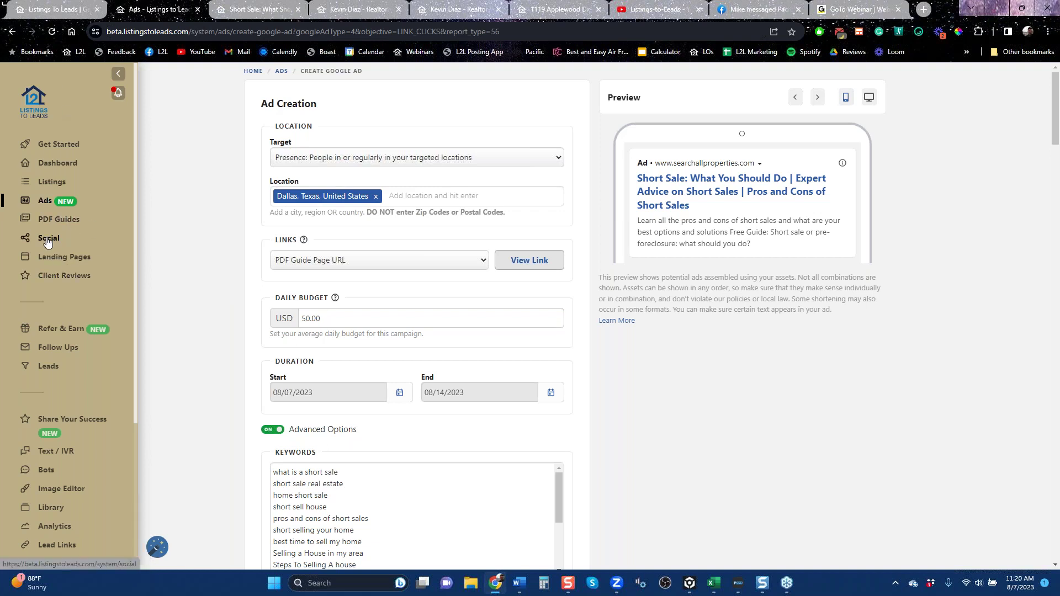
click(52, 182)
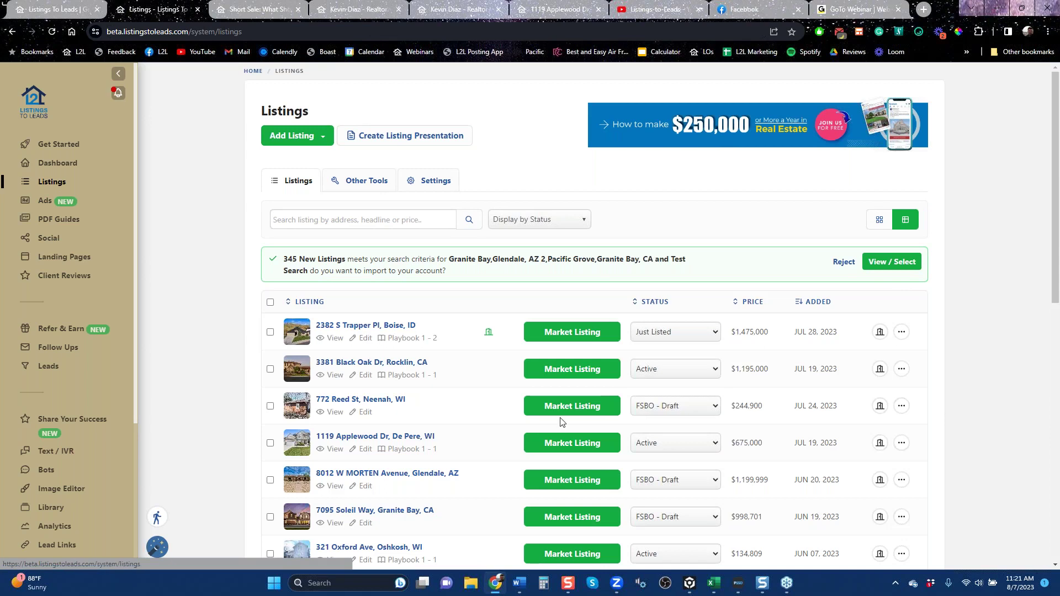
click(556, 334)
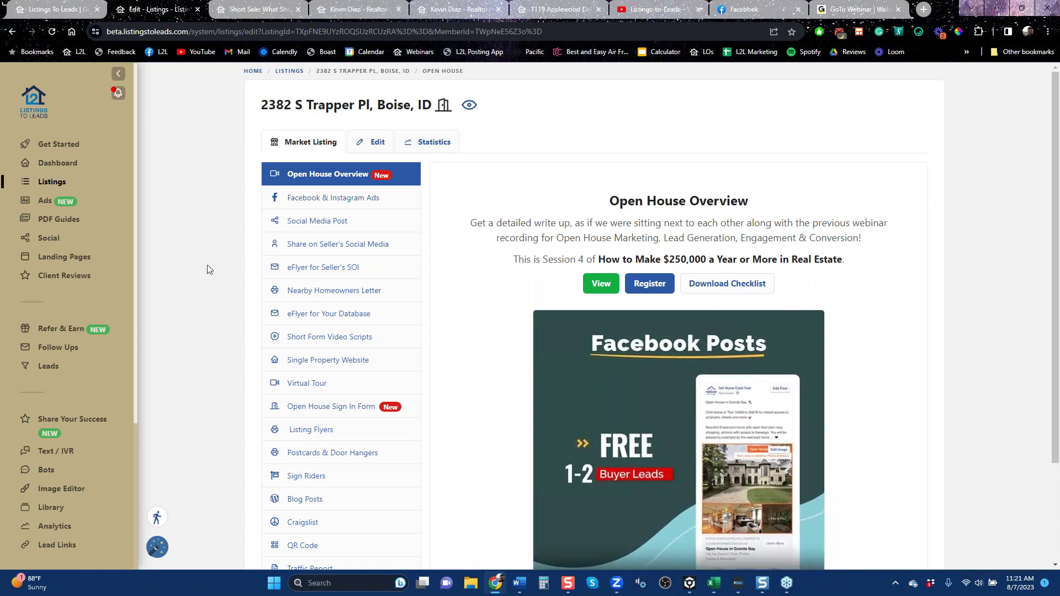
Create a Facebook & Instagram ad for the Boise listing using the default settings.
click(364, 198)
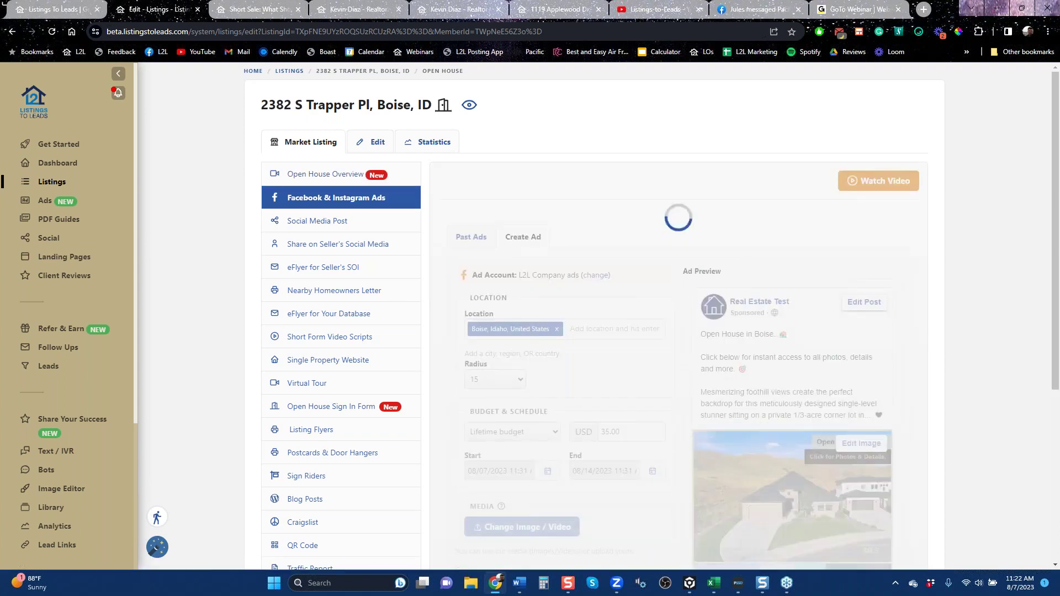
scroll(581, 396, down, 2)
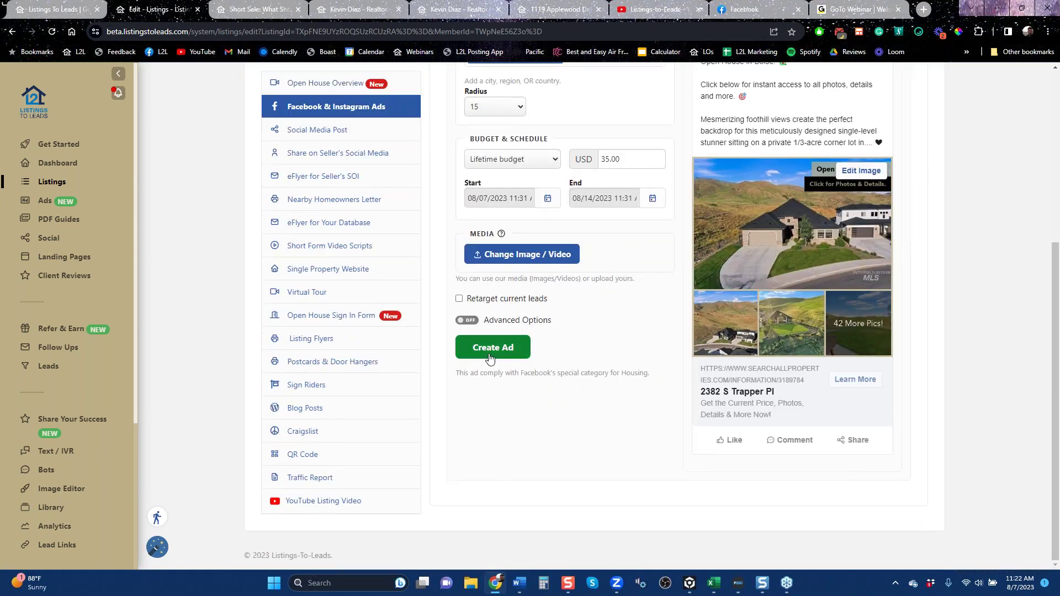
click(489, 358)
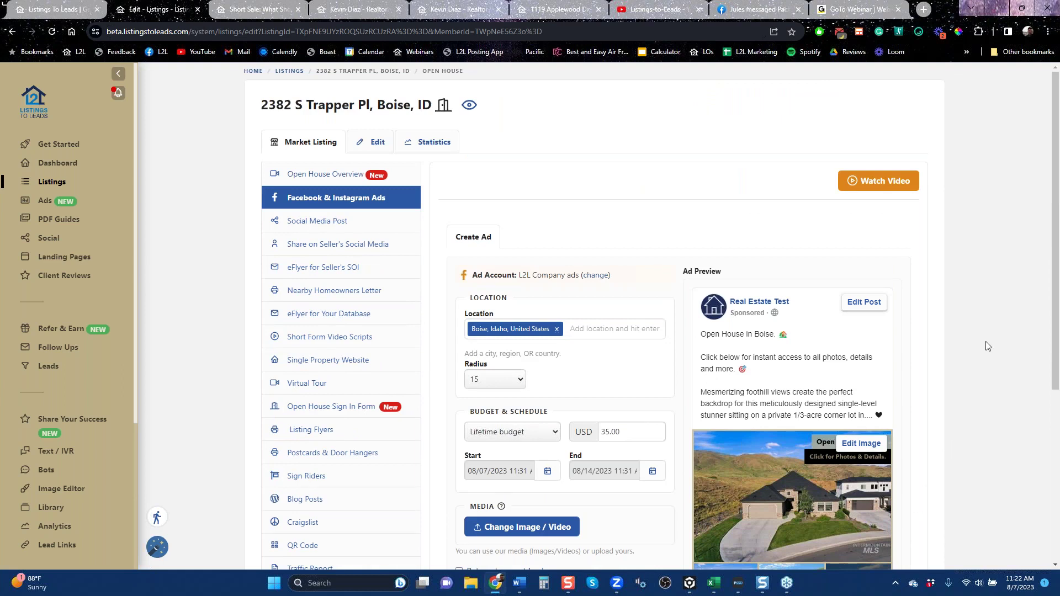
drag(1057, 307, 1056, 424)
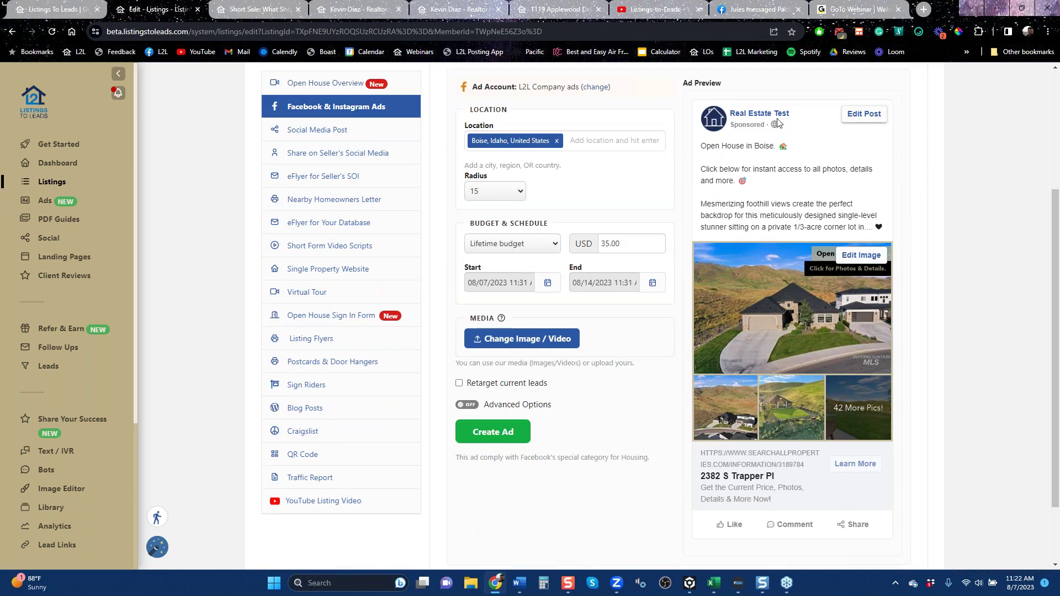
Add 'great schools!' as its own line after the ad text's opening line.
click(789, 146)
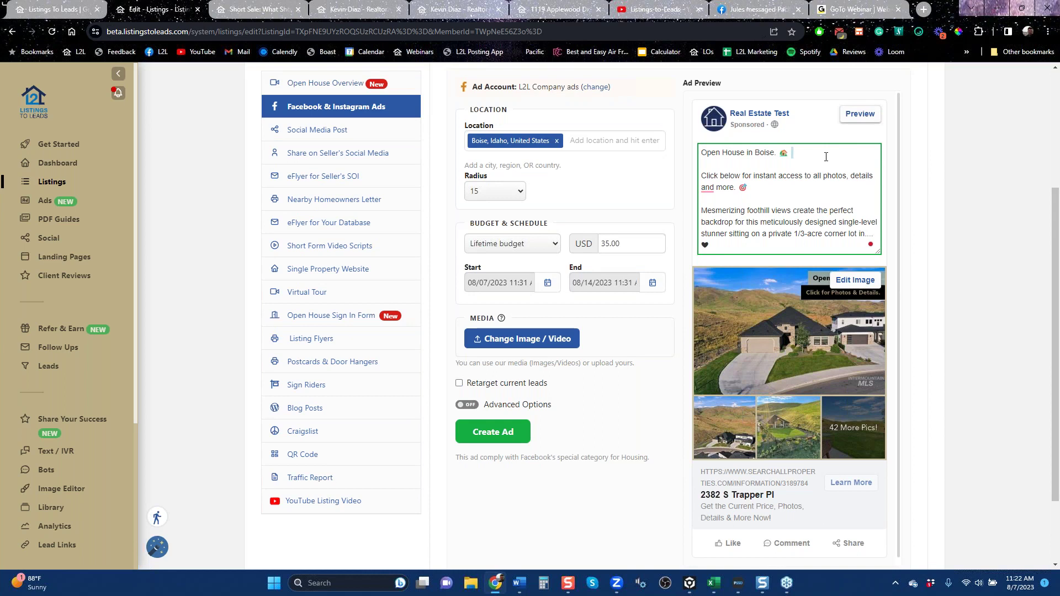
key(Delete)
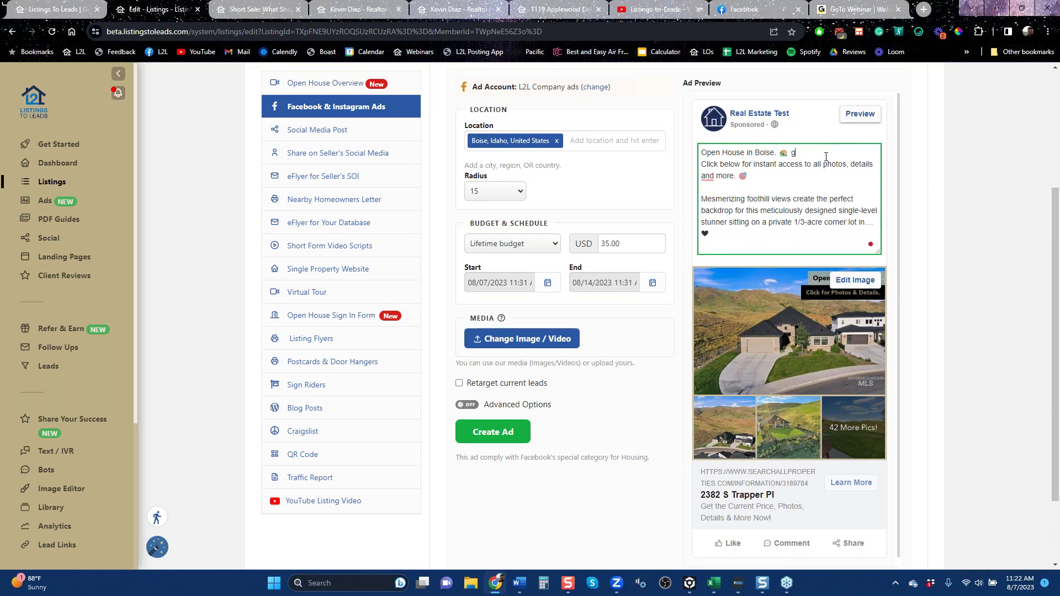
text(great schools!)
key(Return)
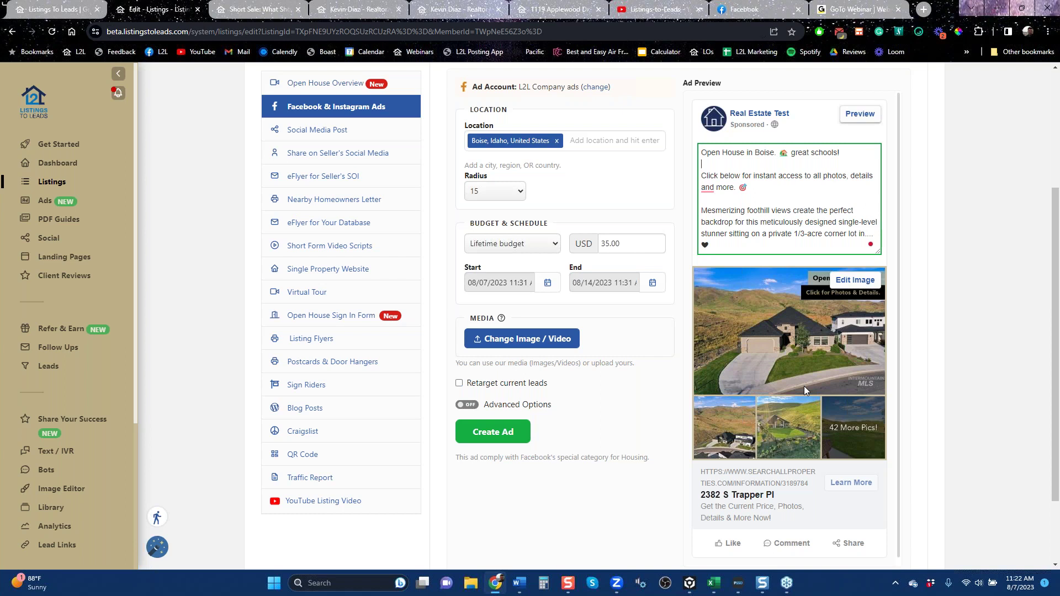
scroll(711, 384, up, 3)
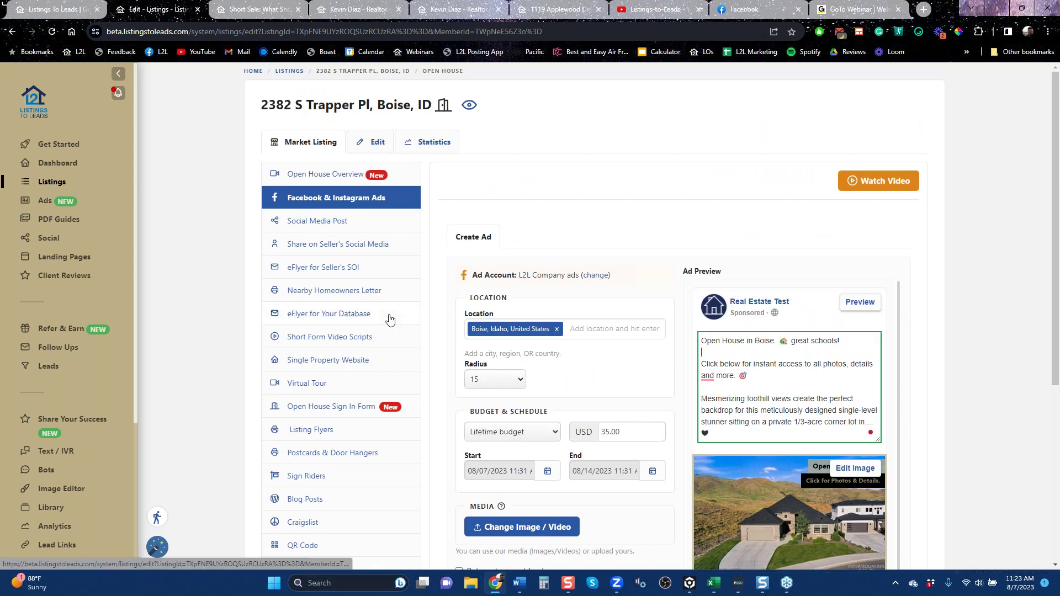
Preview the listing's Social Media Post and open its auto-posted Facebook post.
click(322, 223)
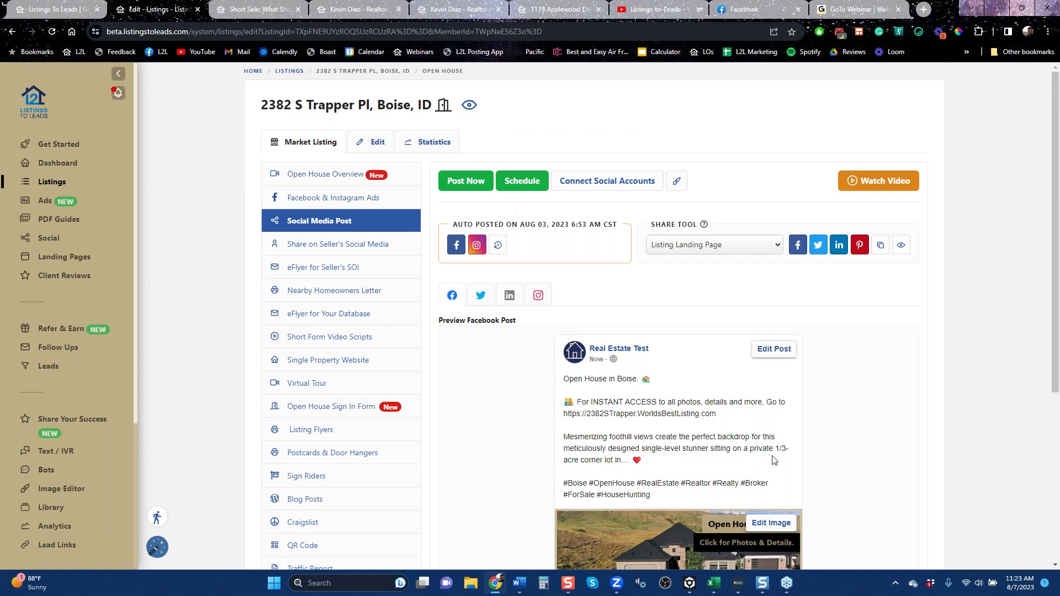
scroll(453, 301, down, 5)
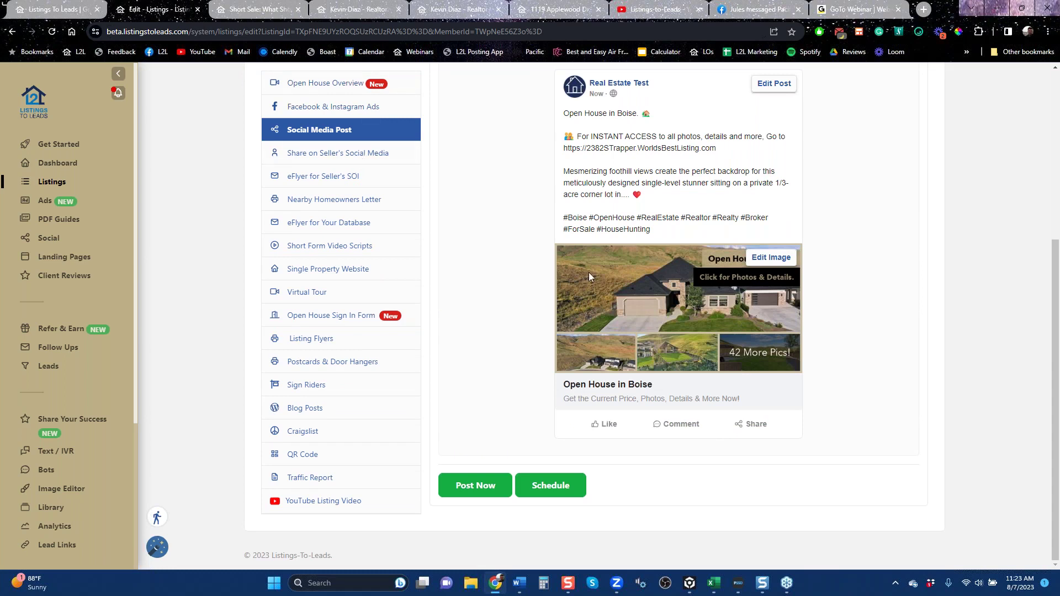
scroll(588, 271, up, 5)
click(456, 244)
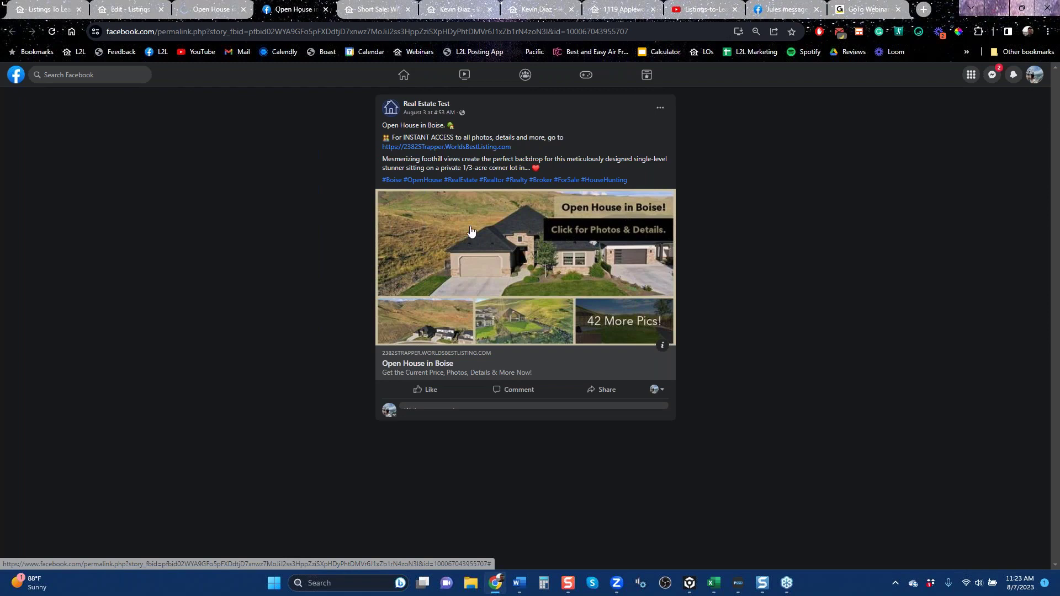
click(525, 267)
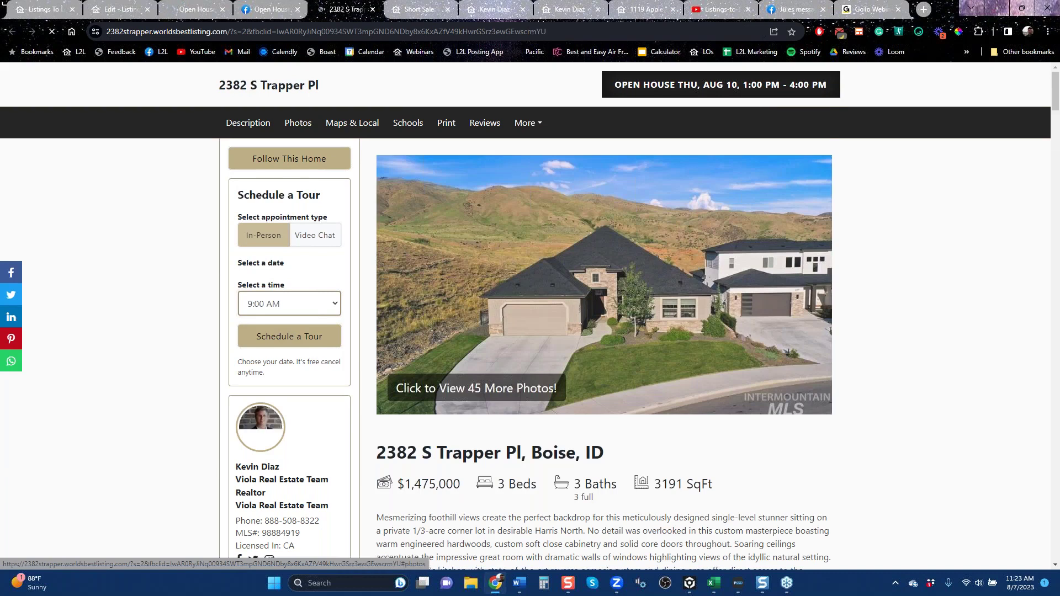
Scroll through the Trapper Pl property website, then close it and the duplicate Facebook post tab.
scroll(530, 309, down, 15)
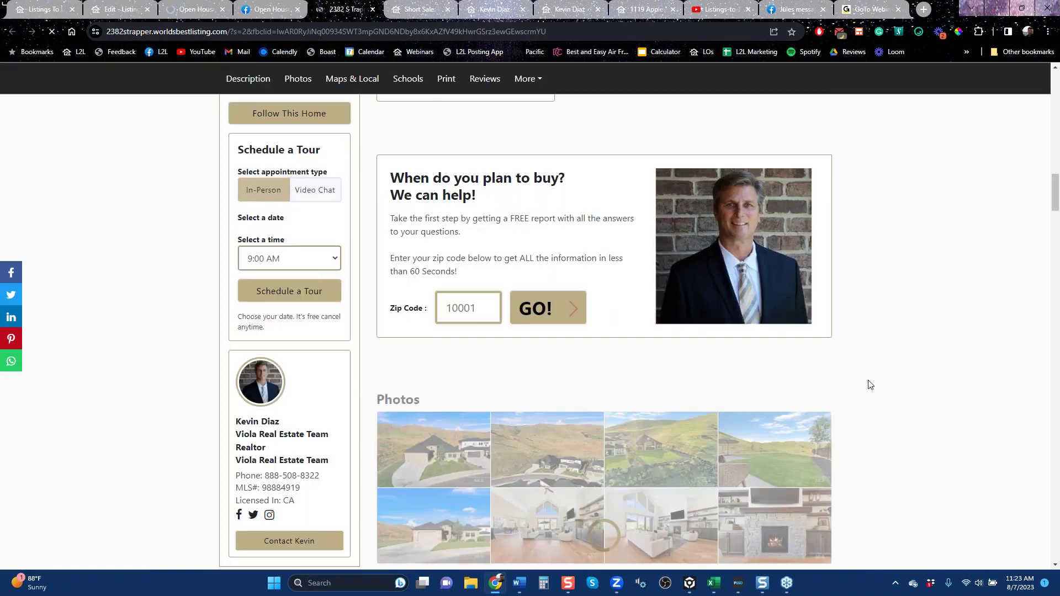
scroll(504, 355, down, 5)
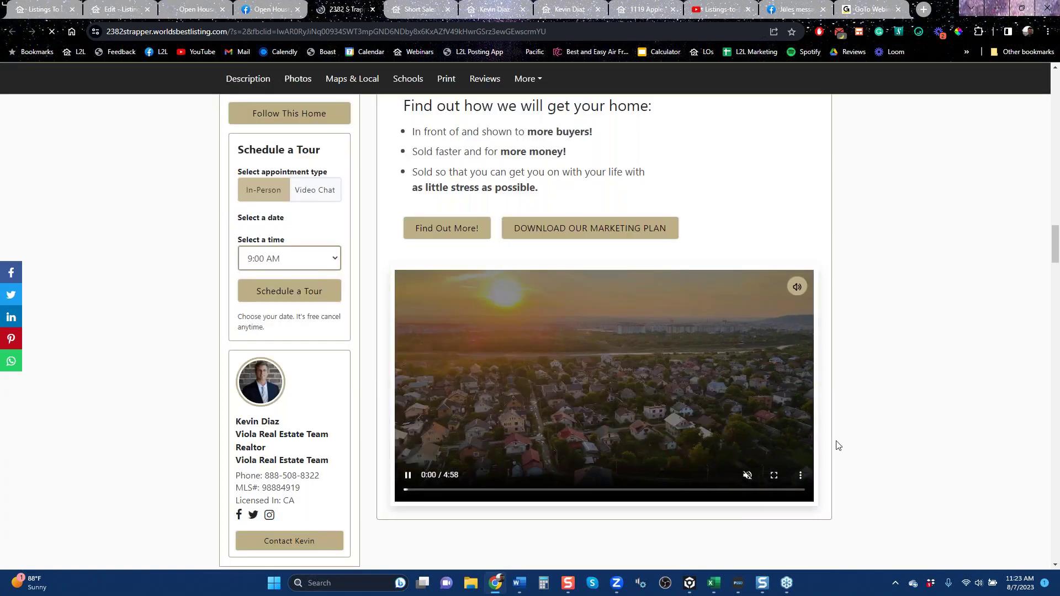
scroll(837, 445, down, 5)
scroll(837, 445, down, 5)
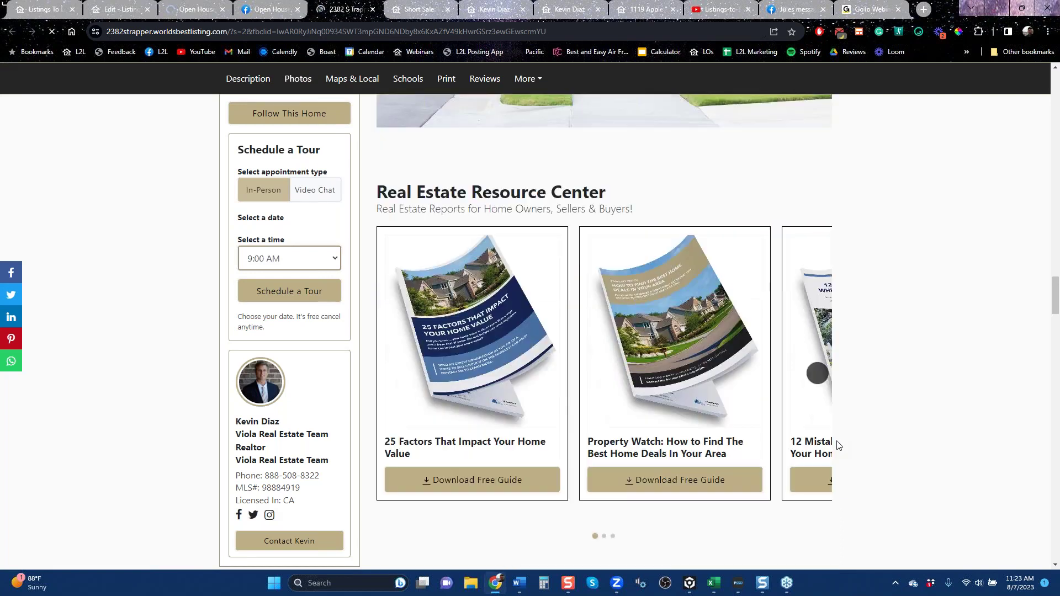
scroll(837, 445, up, 5)
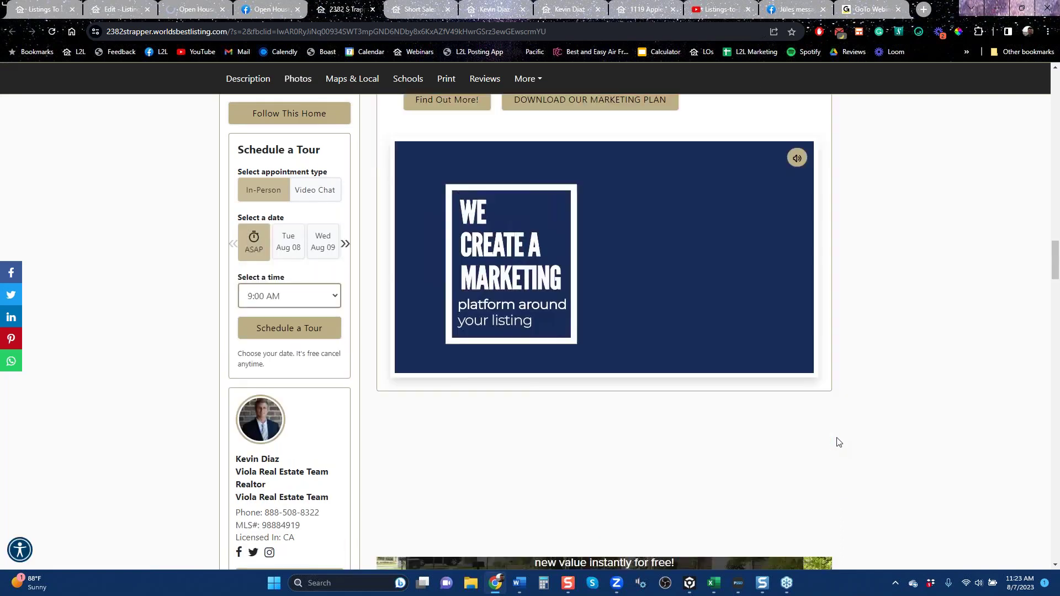
scroll(835, 445, down, 5)
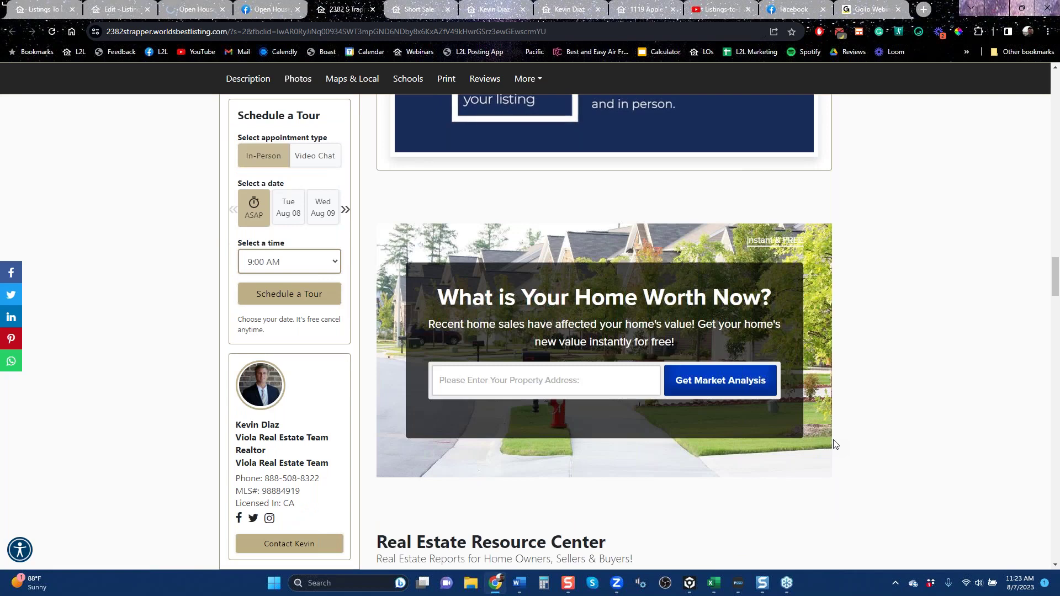
scroll(834, 445, down, 5)
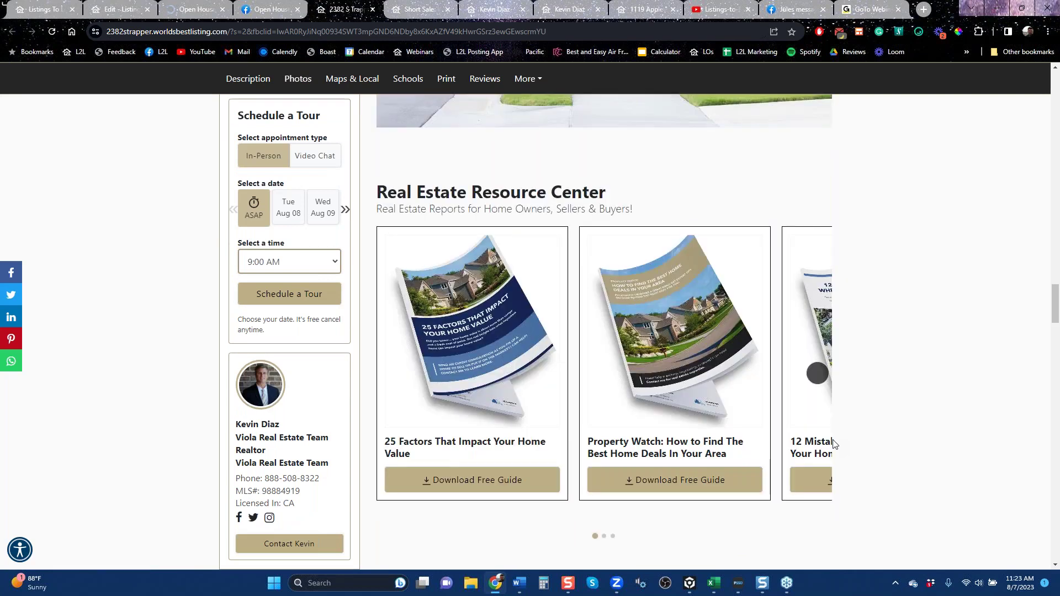
scroll(835, 445, down, 10)
scroll(834, 445, down, 5)
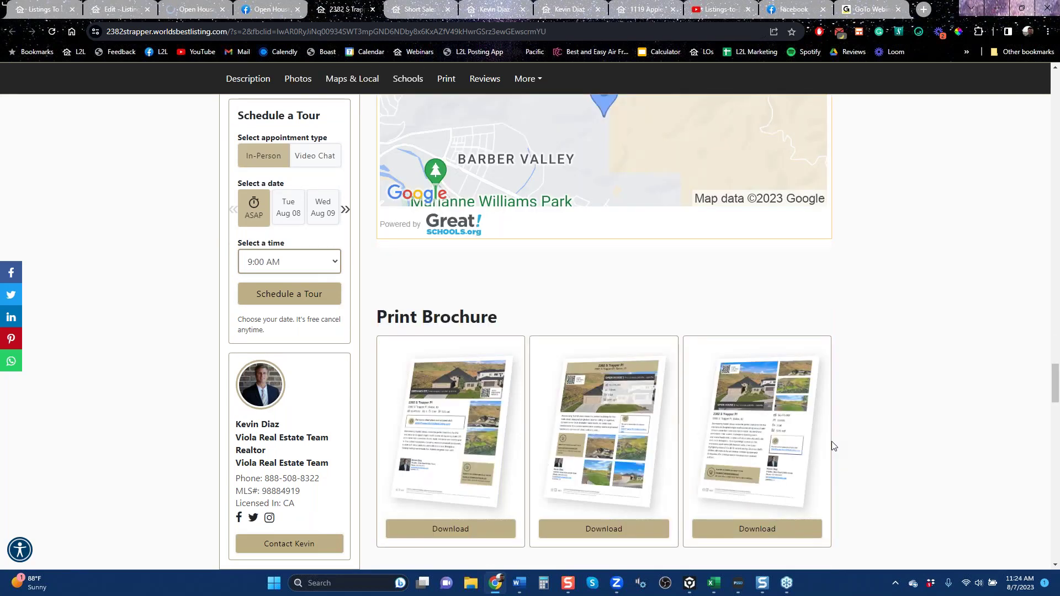
scroll(852, 445, down, 5)
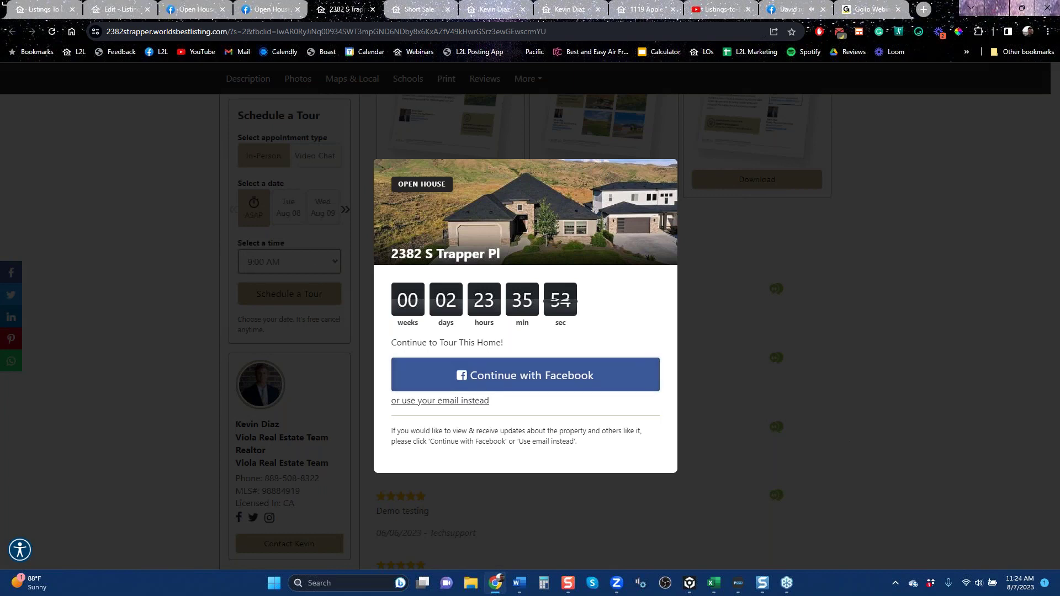
click(373, 9)
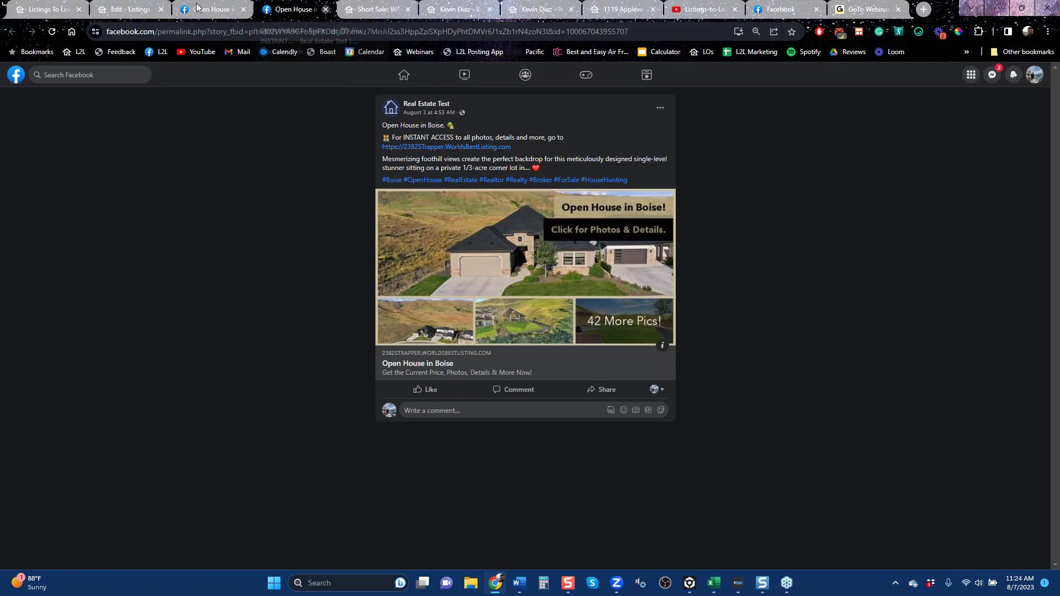
key(ctrl+w)
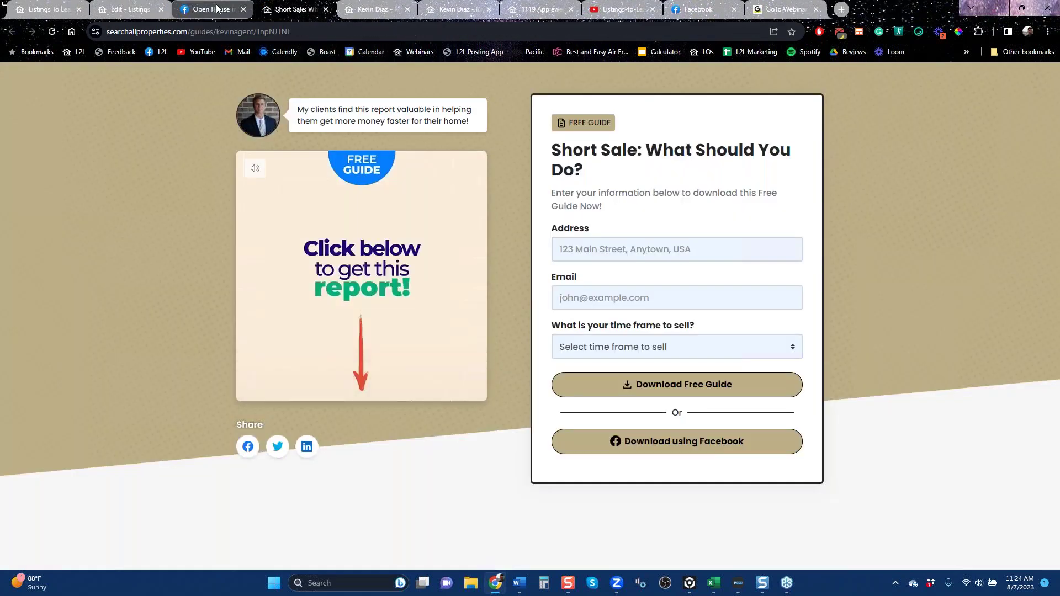
Close the Facebook Open House tab and return to the Edit - Listings social media post page.
click(214, 16)
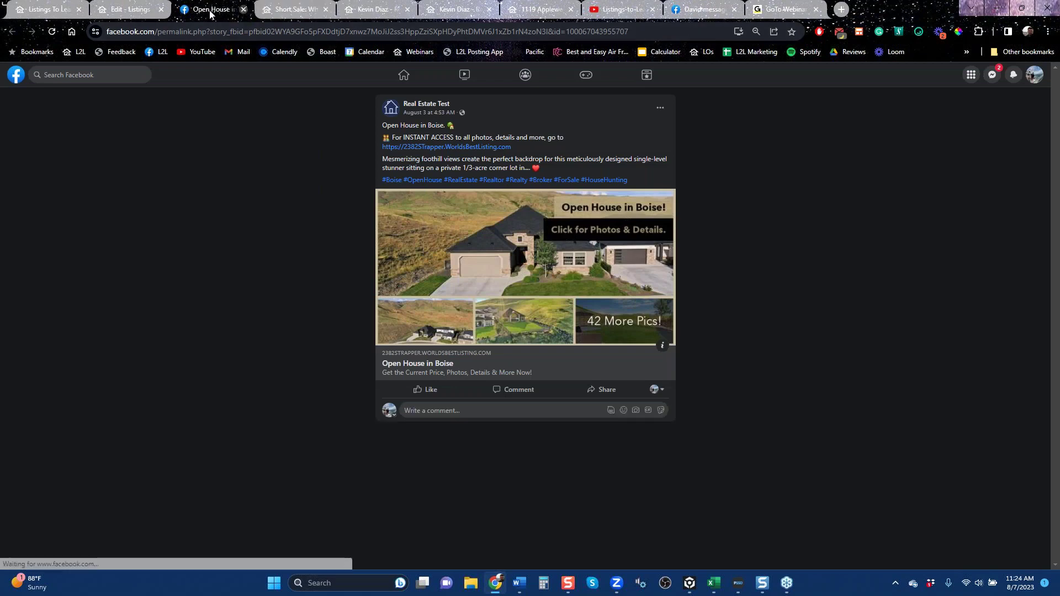
click(243, 10)
click(131, 10)
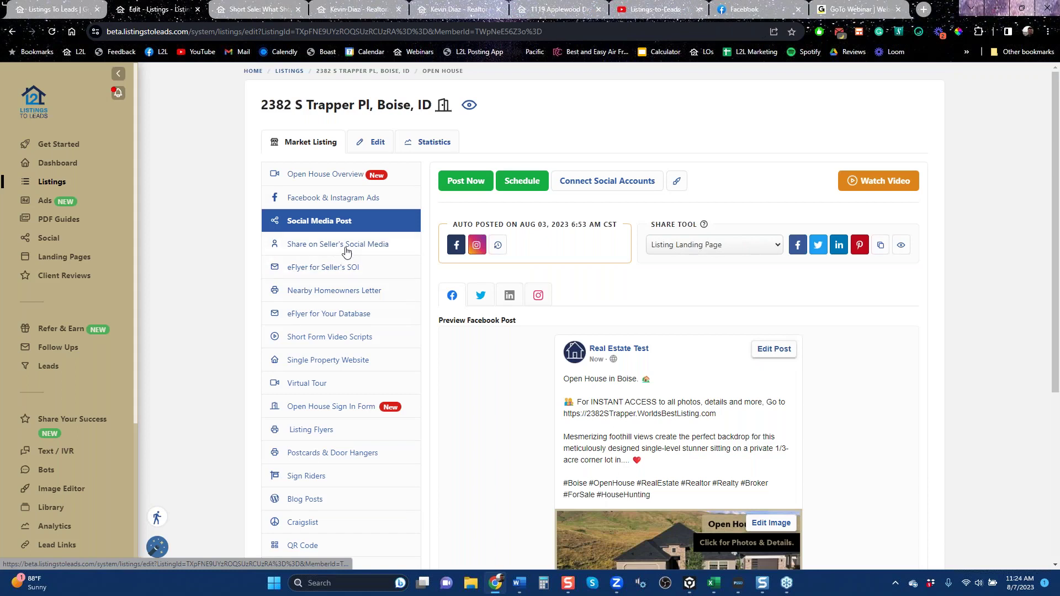
click(346, 252)
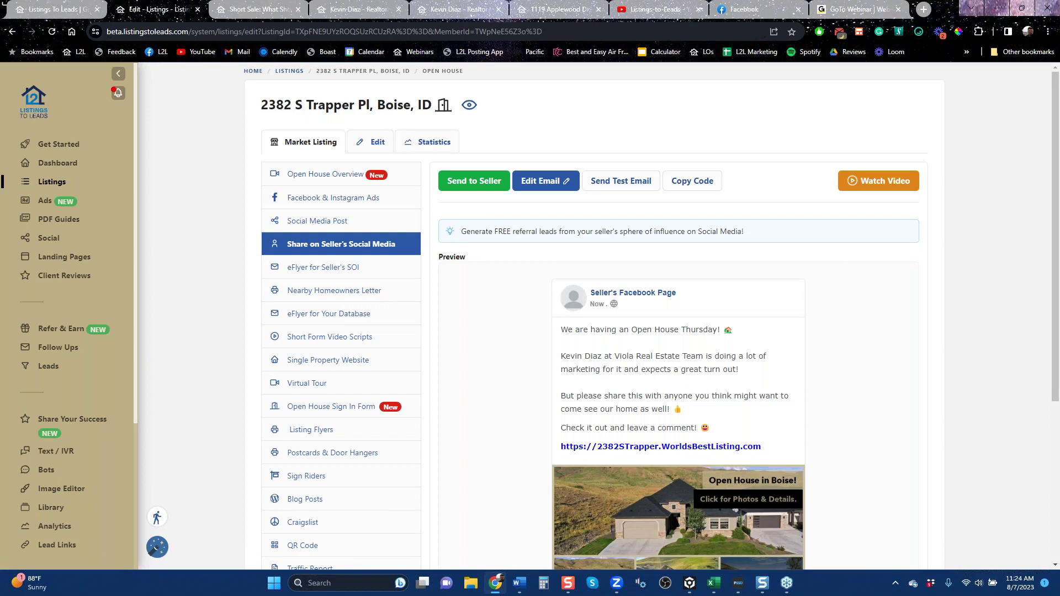
scroll(838, 387, down, 5)
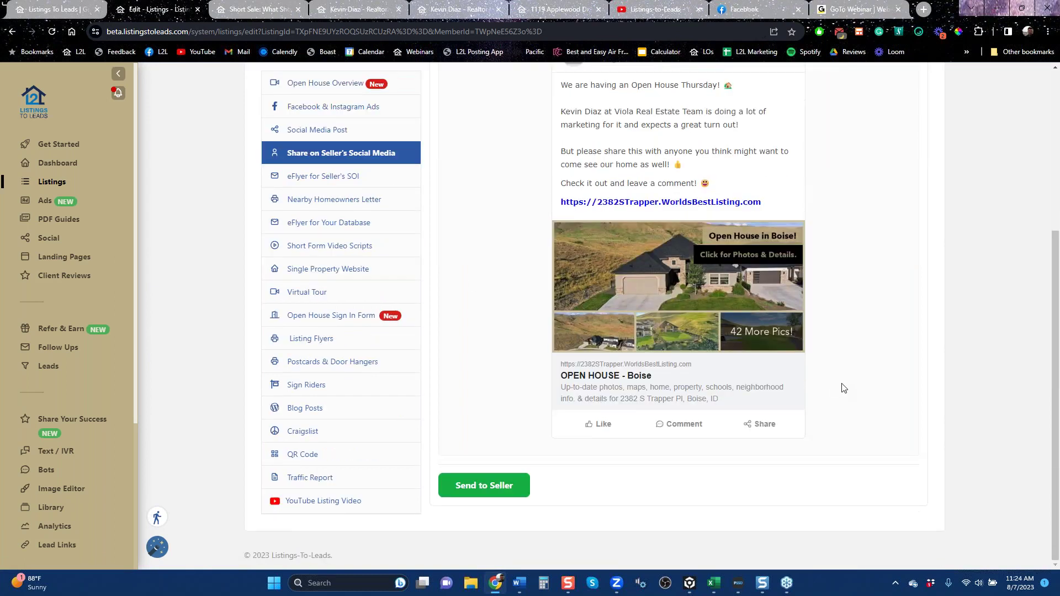
drag(1057, 325, 1059, 288)
click(326, 209)
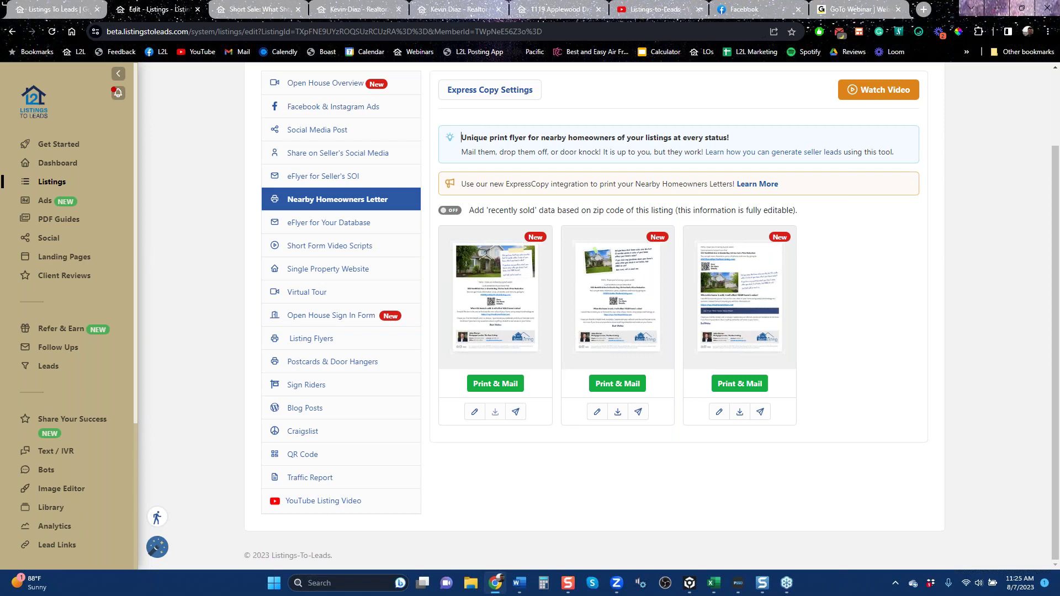
Download the first homeowners letter design as the ListingLetter PDF and open it.
click(495, 411)
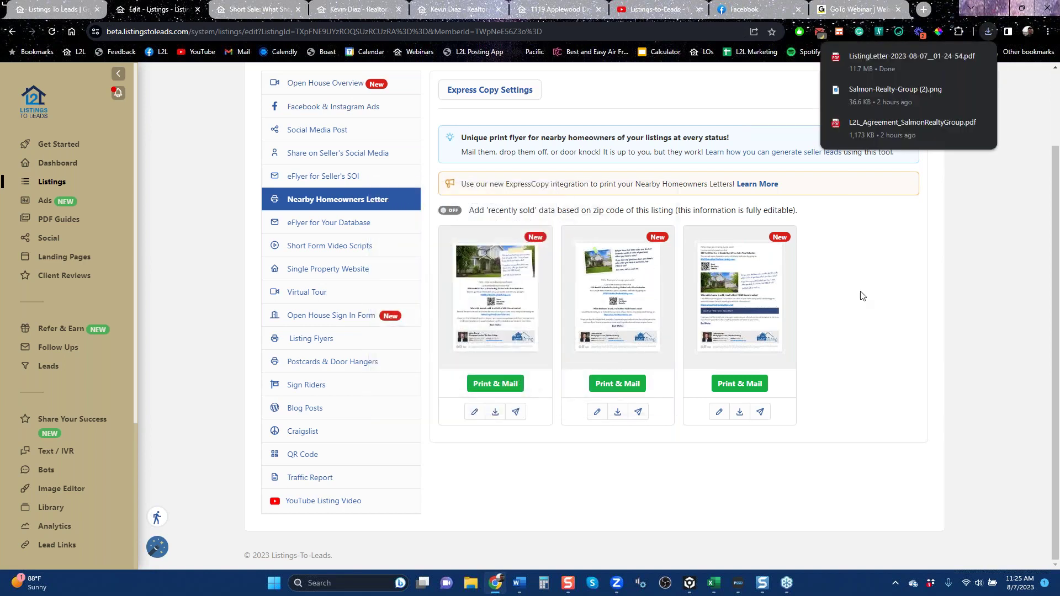
click(883, 61)
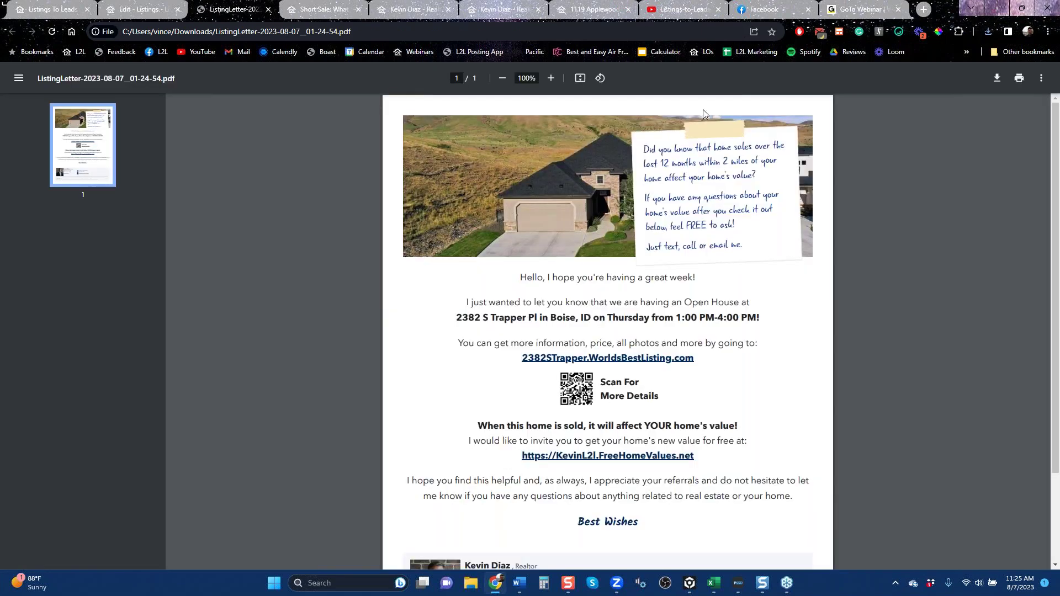
Zoom the letter PDF out to 80%, then return to the 'Edit - Listings' tab.
click(502, 79)
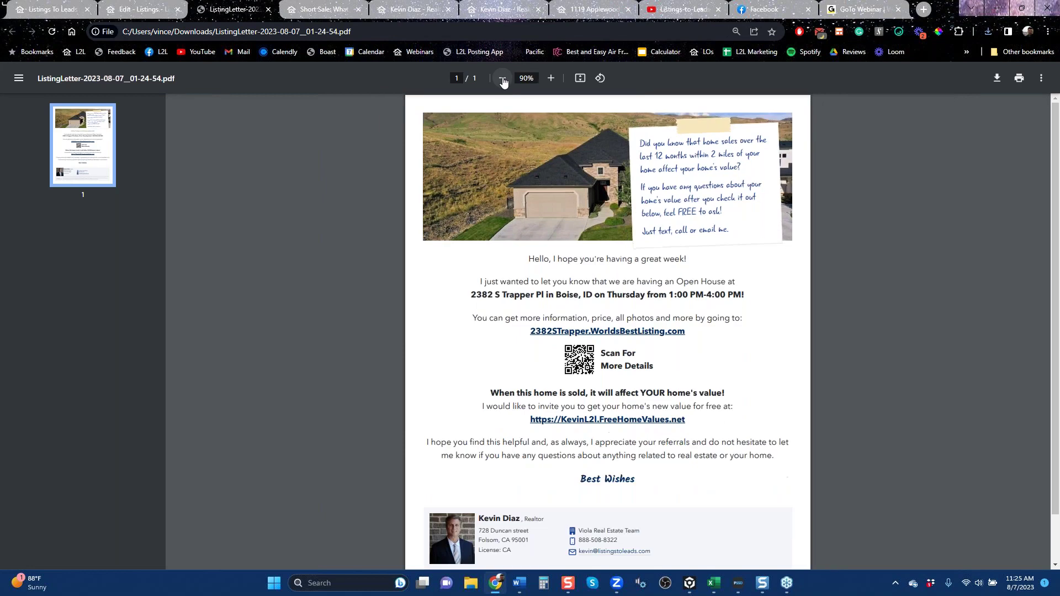
click(503, 79)
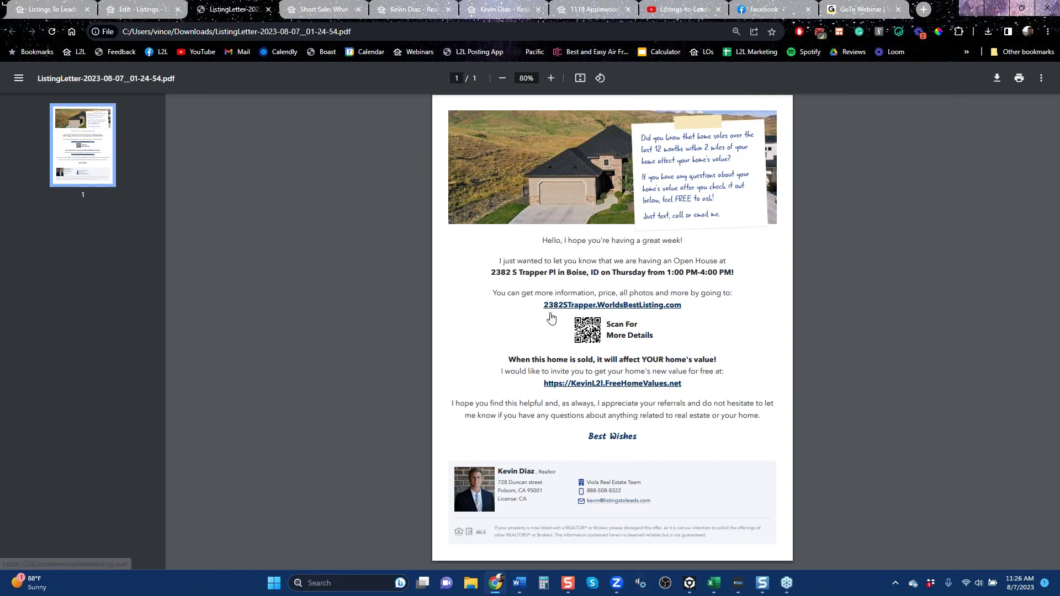
click(158, 13)
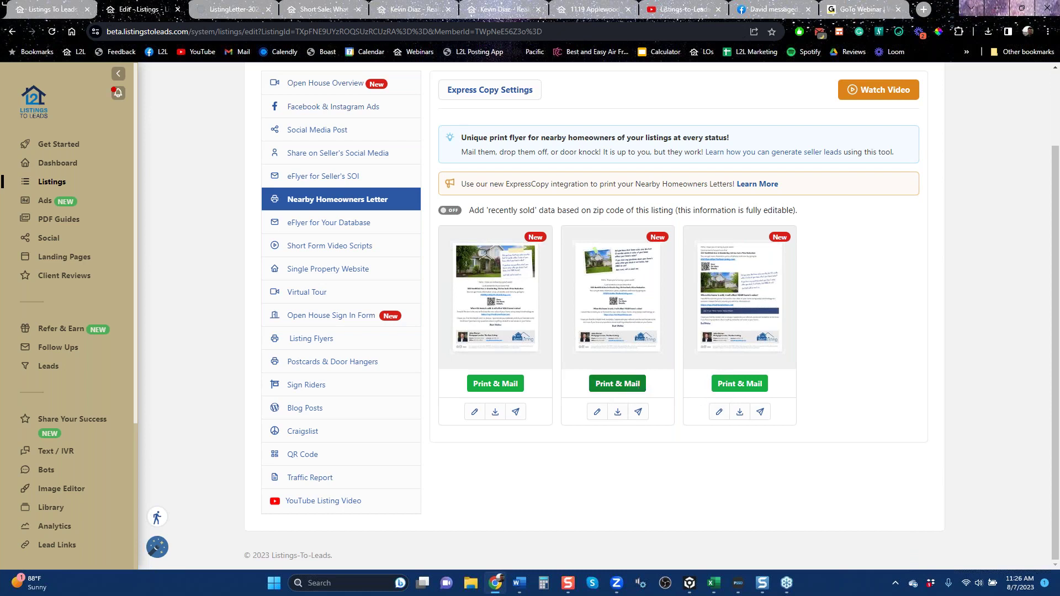
Start a Print & Mail order for the first letter using an Address Radius of 4 Miles.
scroll(657, 426, up, 2)
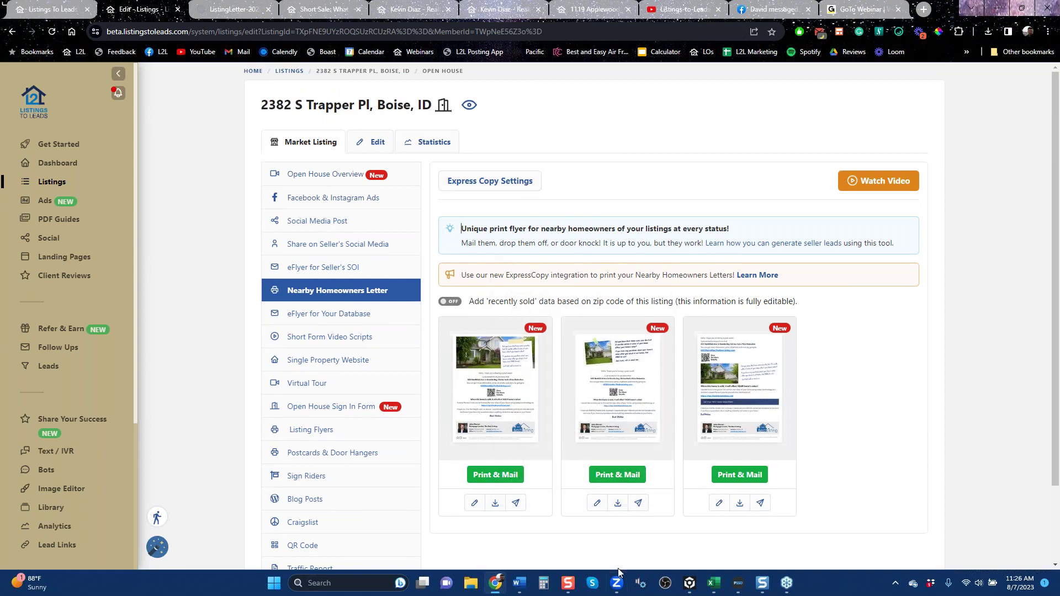
click(495, 481)
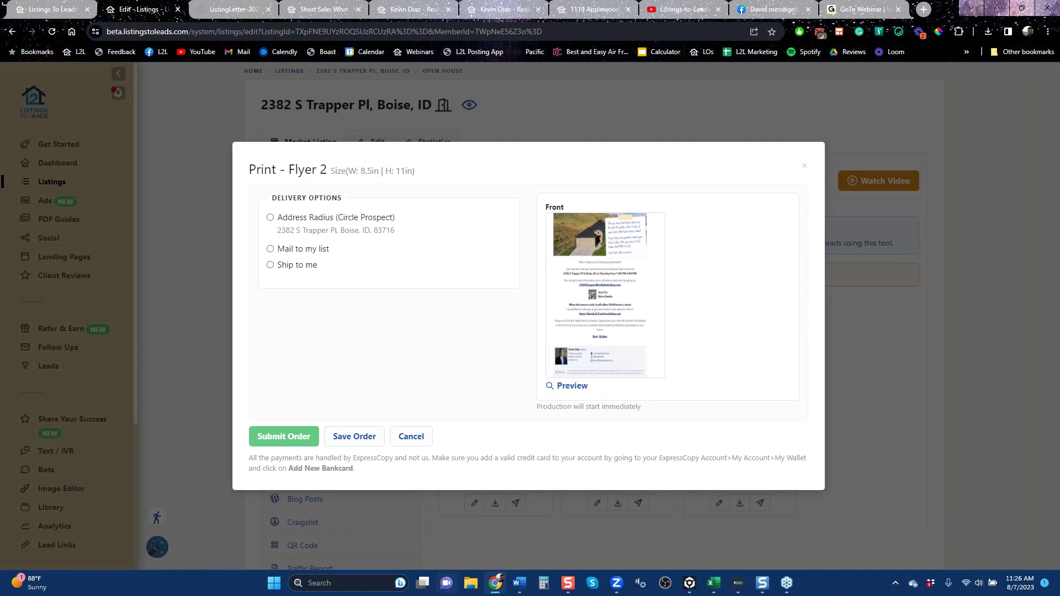
click(270, 218)
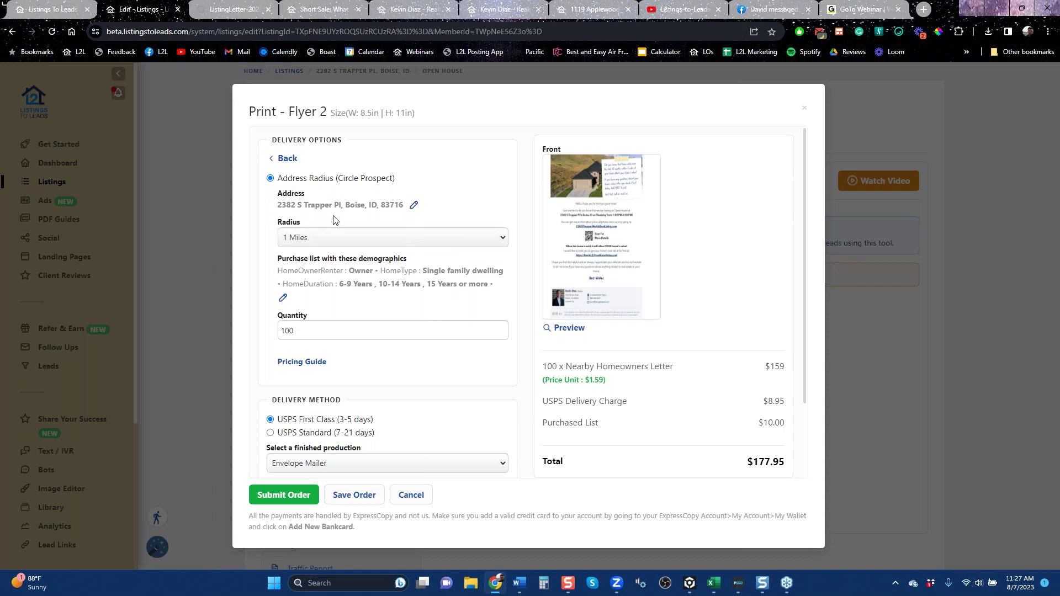
click(413, 244)
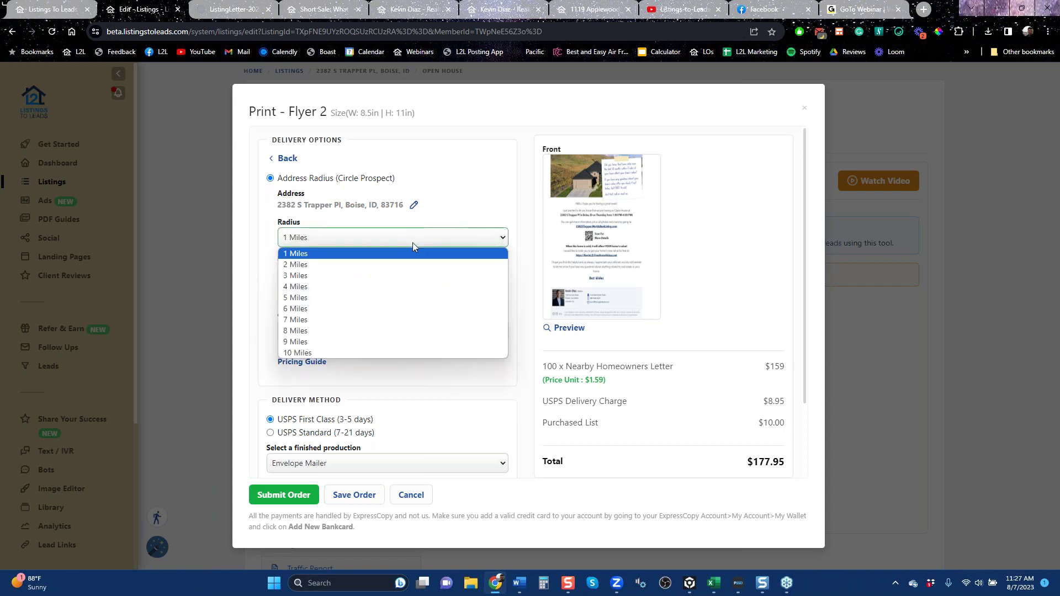
click(351, 291)
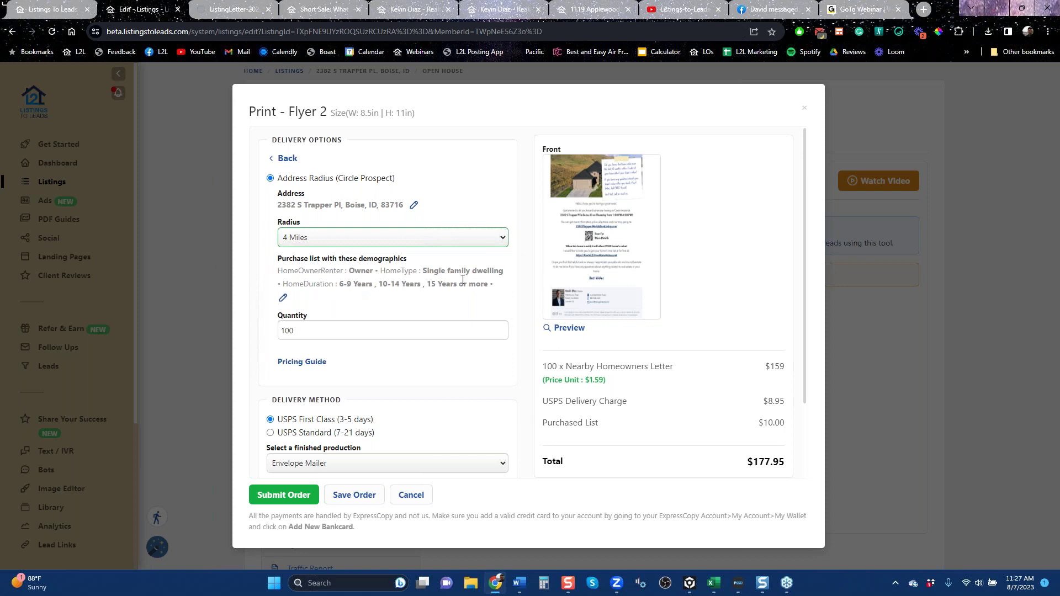
Highlight the home-duration demographic values in the order, then clear the highlight.
click(342, 285)
drag(342, 285, 497, 284)
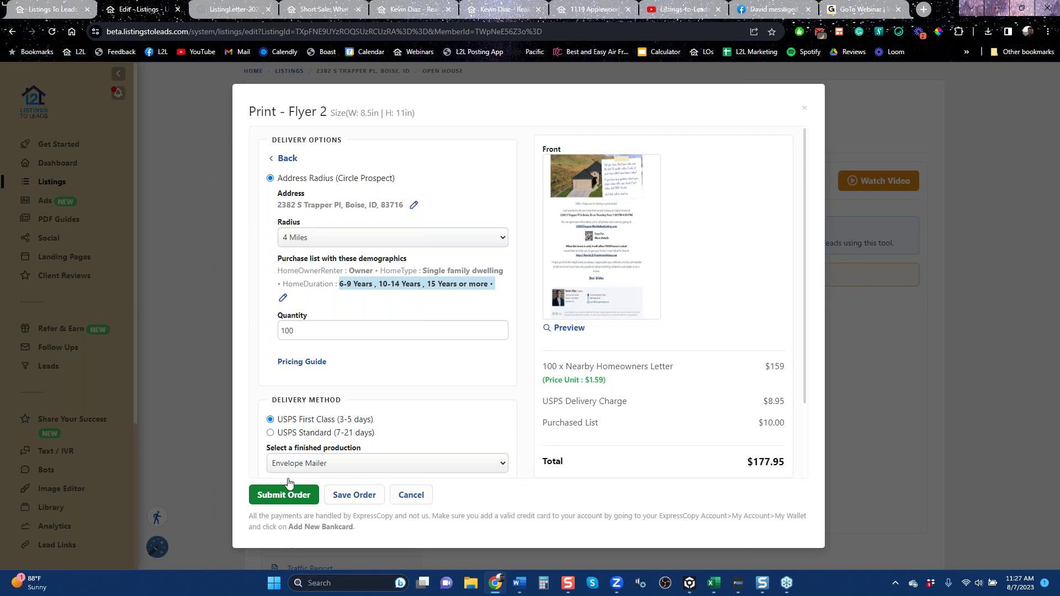
click(778, 461)
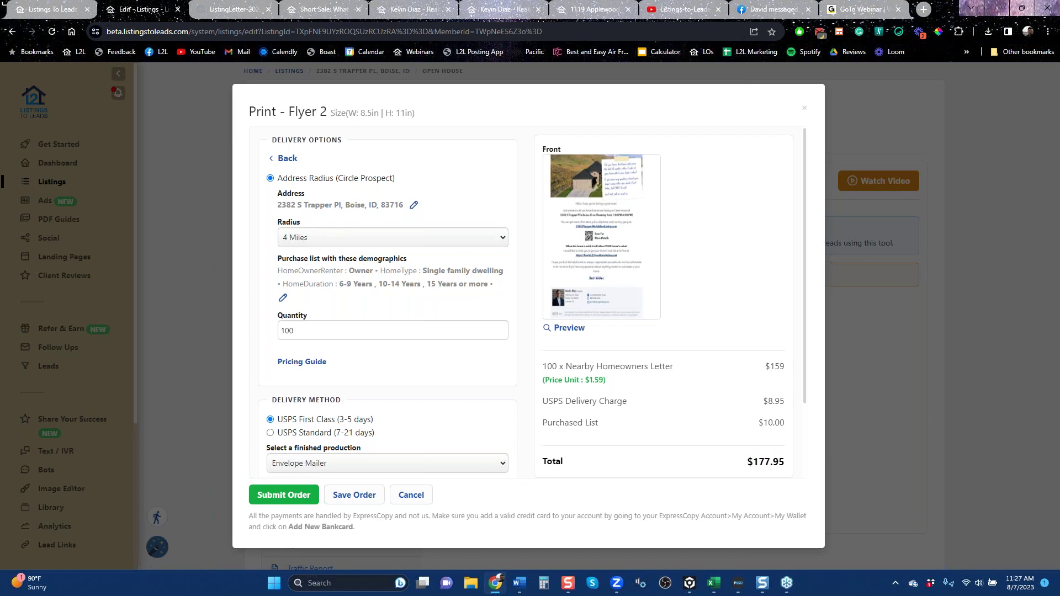
Discard the print order and copy the email code of the 'eFlyer for Your Database'.
click(804, 113)
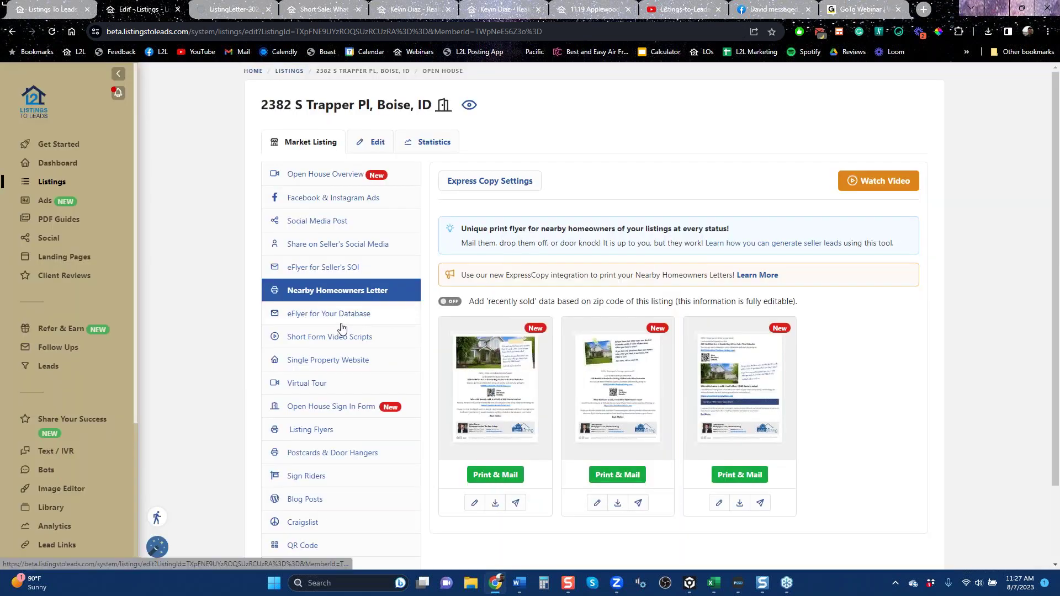
click(341, 322)
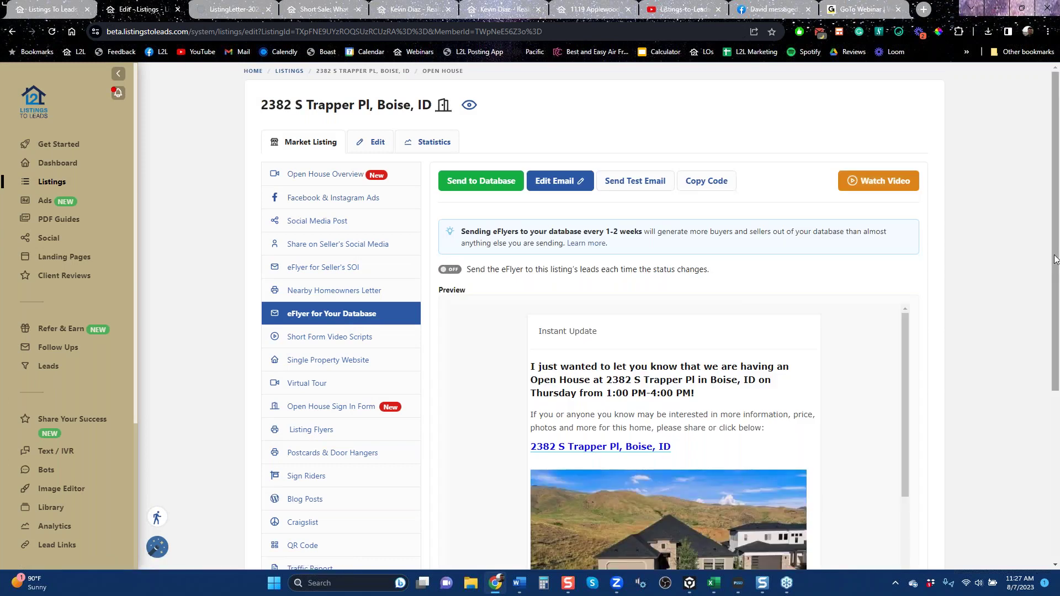
scroll(966, 282, down, 3)
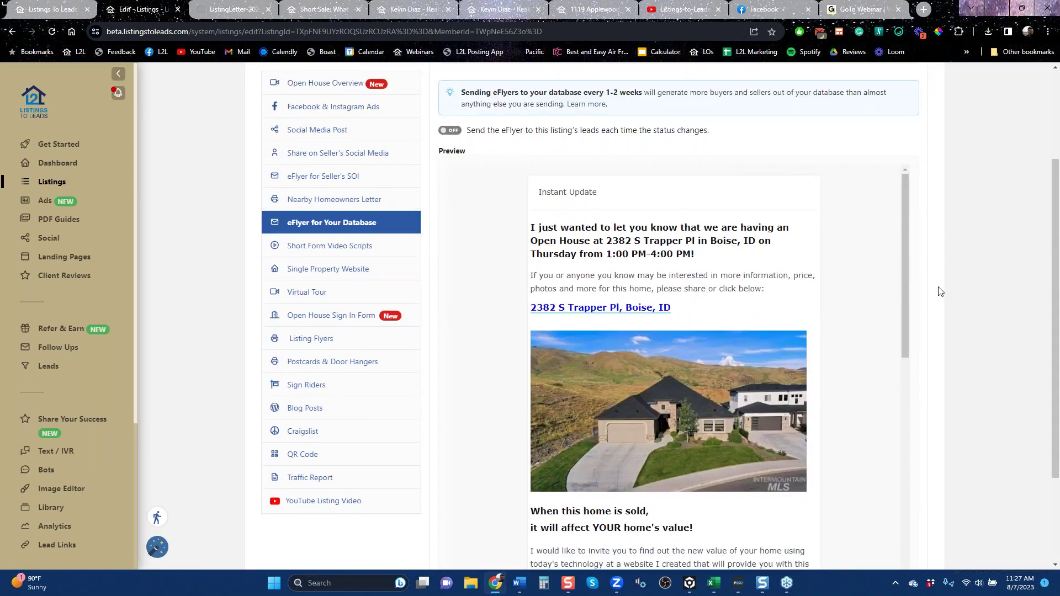
scroll(940, 291, up, 3)
click(706, 181)
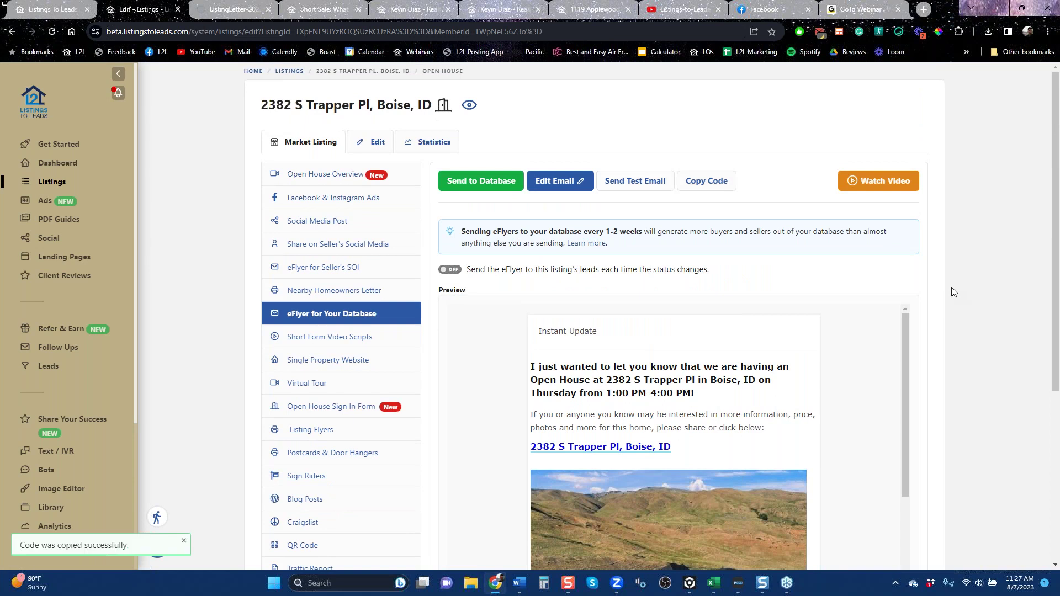
Scroll through the eFlyer preview, then open the Short Form Video Scripts page.
scroll(953, 292, down, 5)
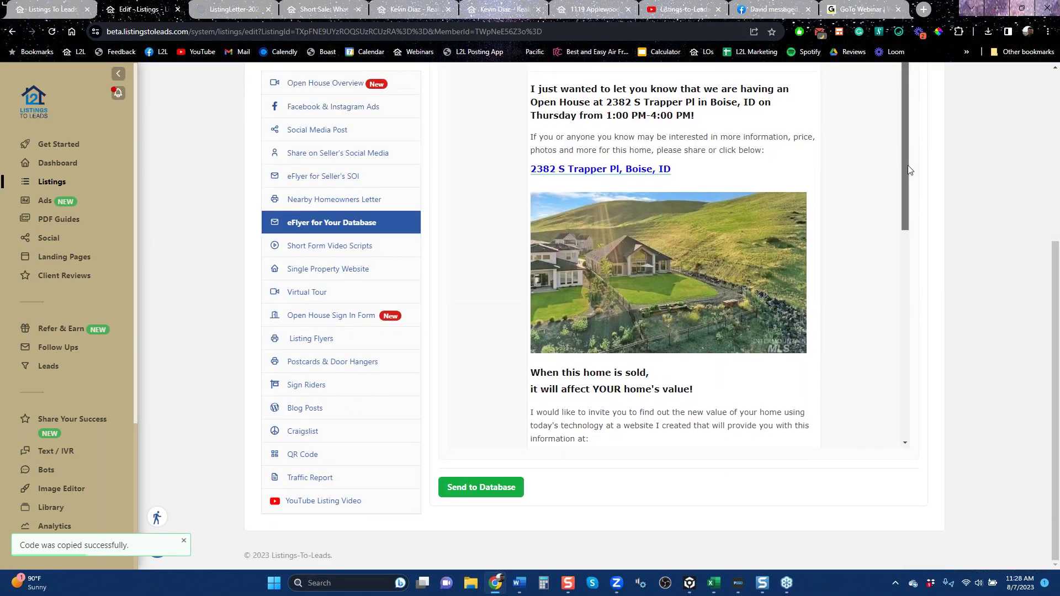
scroll(910, 165, down, 4)
scroll(911, 275, down, 1)
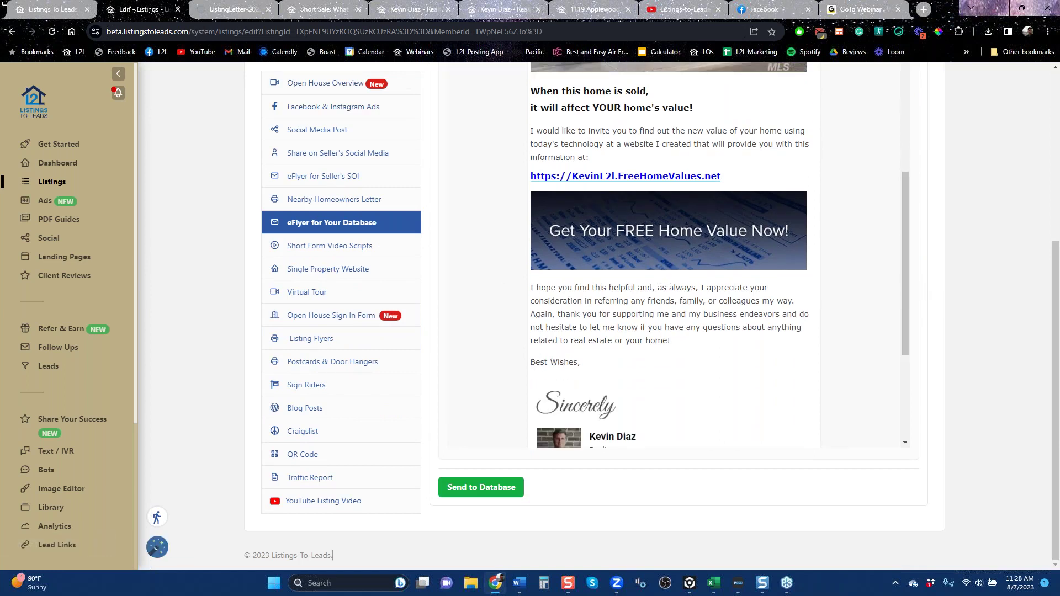
click(327, 247)
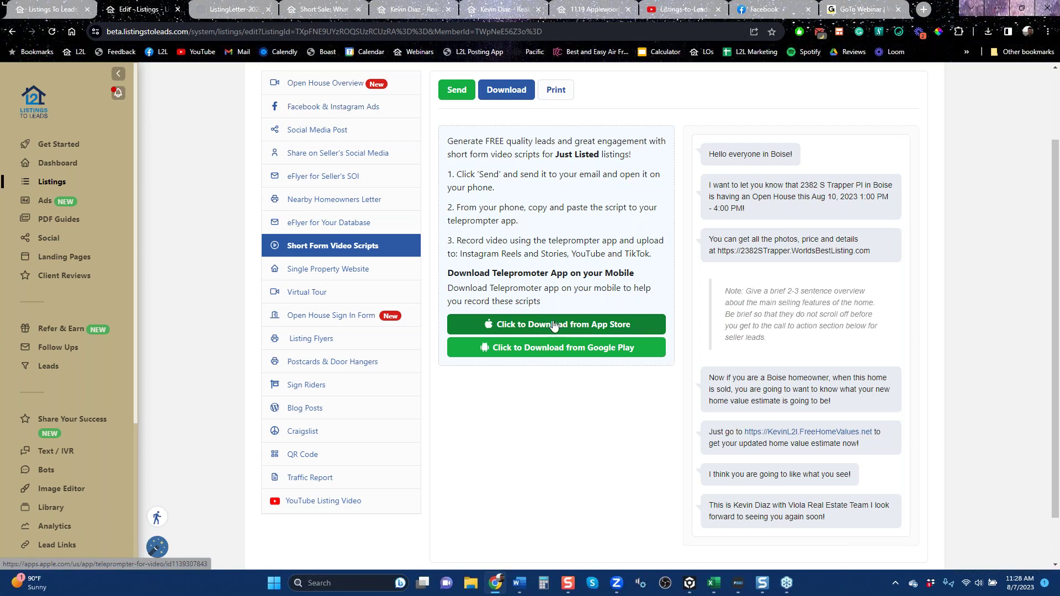
Move through Single Property Website and Virtual Tour to the Open House Sign In Form page.
click(318, 279)
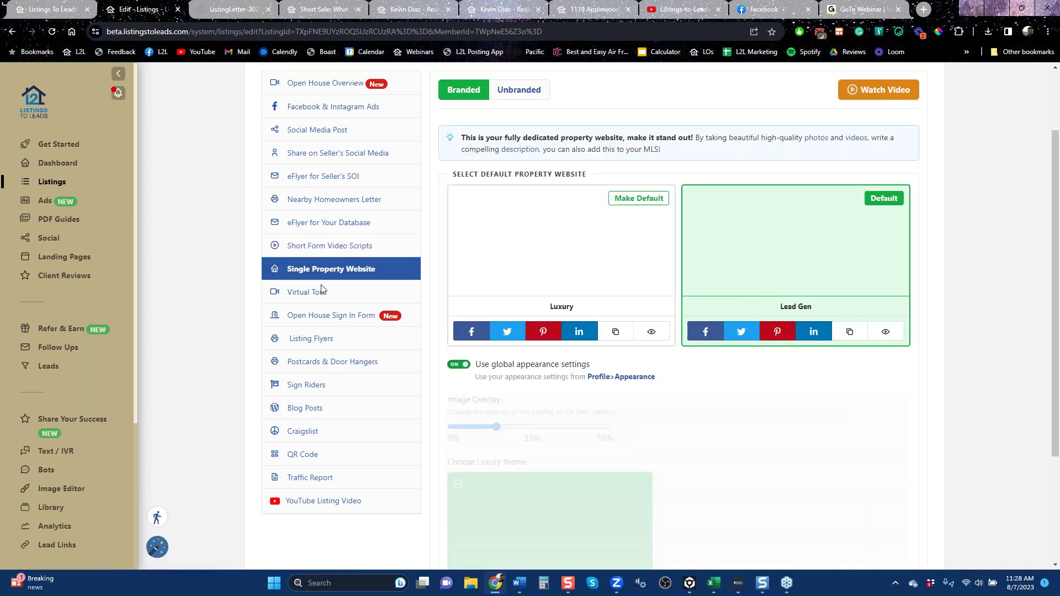
click(308, 292)
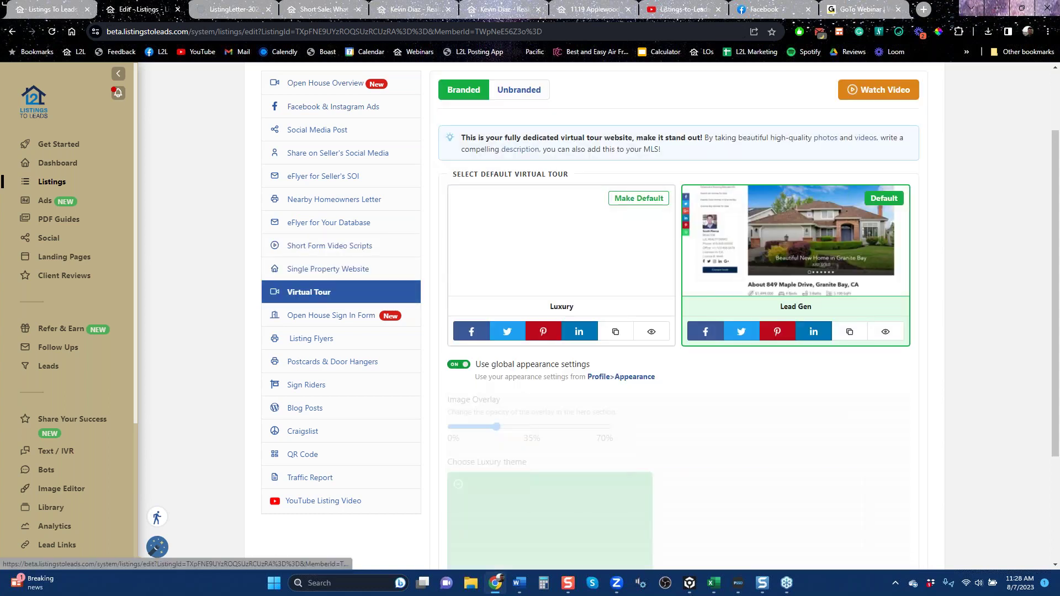
click(314, 317)
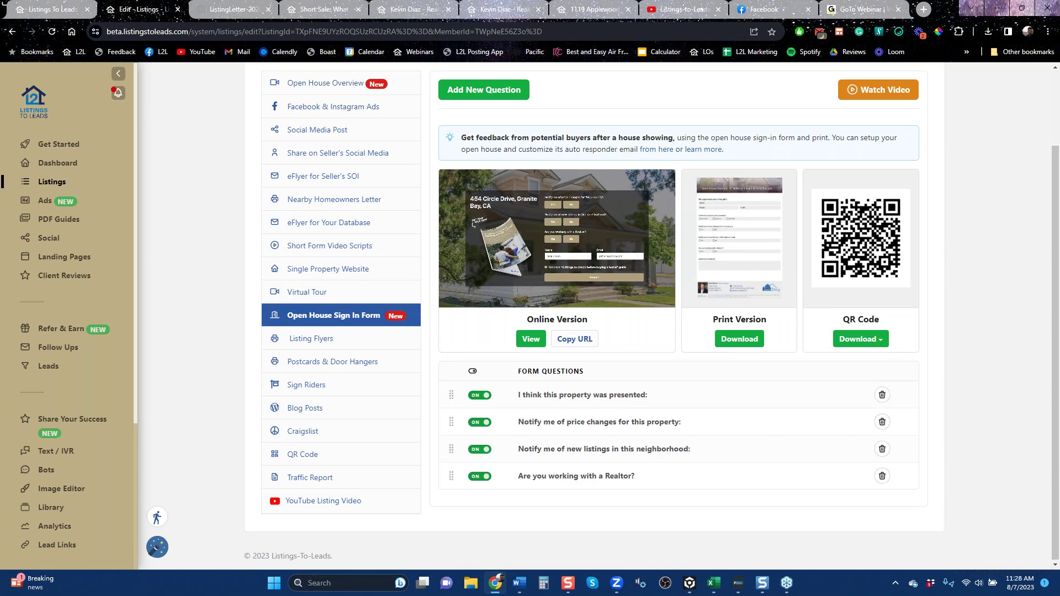
Open Postcards & Door Hangers and preview the Jumbo Postcard design.
click(333, 367)
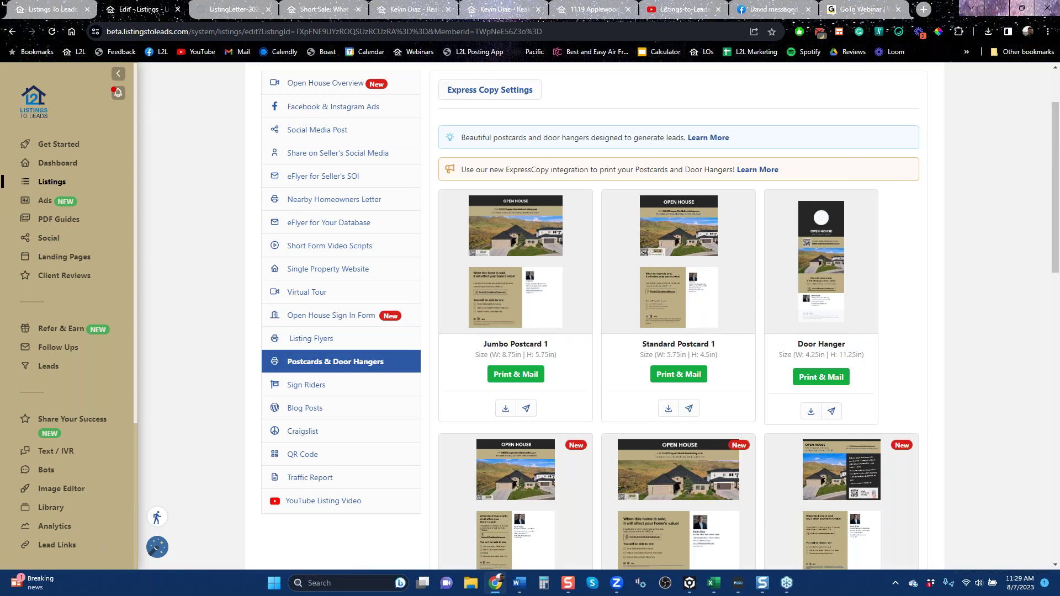
mouse_move(483, 307)
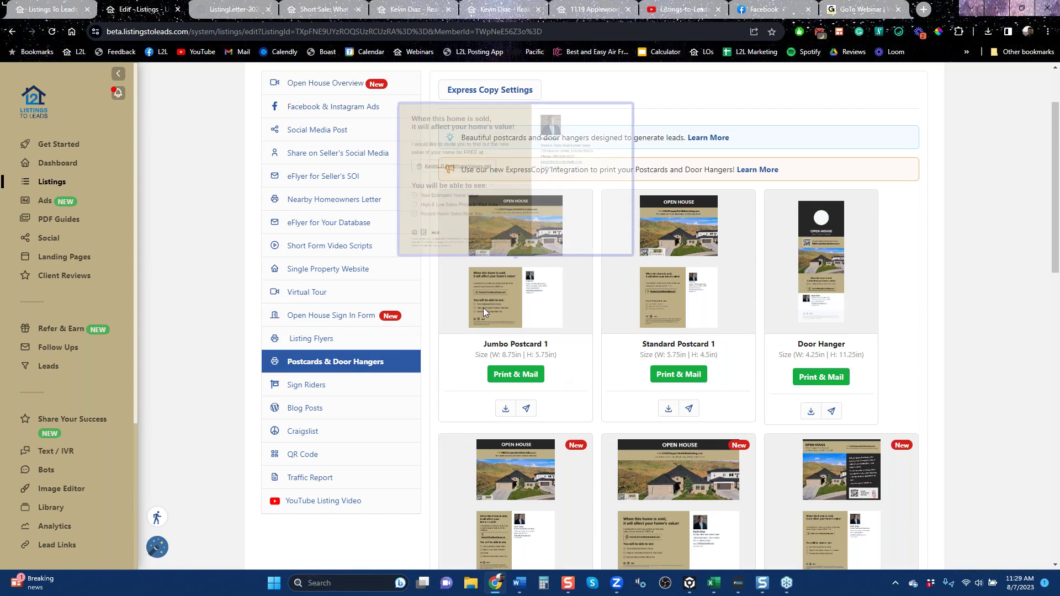
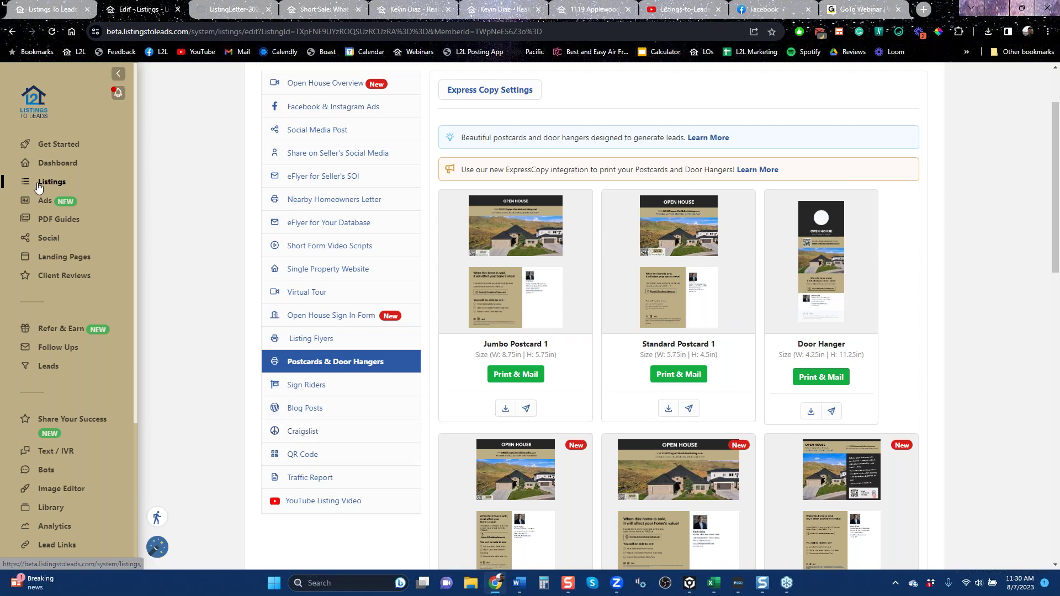
From PDF Guides, open the 'Secret to Buying a Home In any Season' landing page via its Market menu.
click(53, 223)
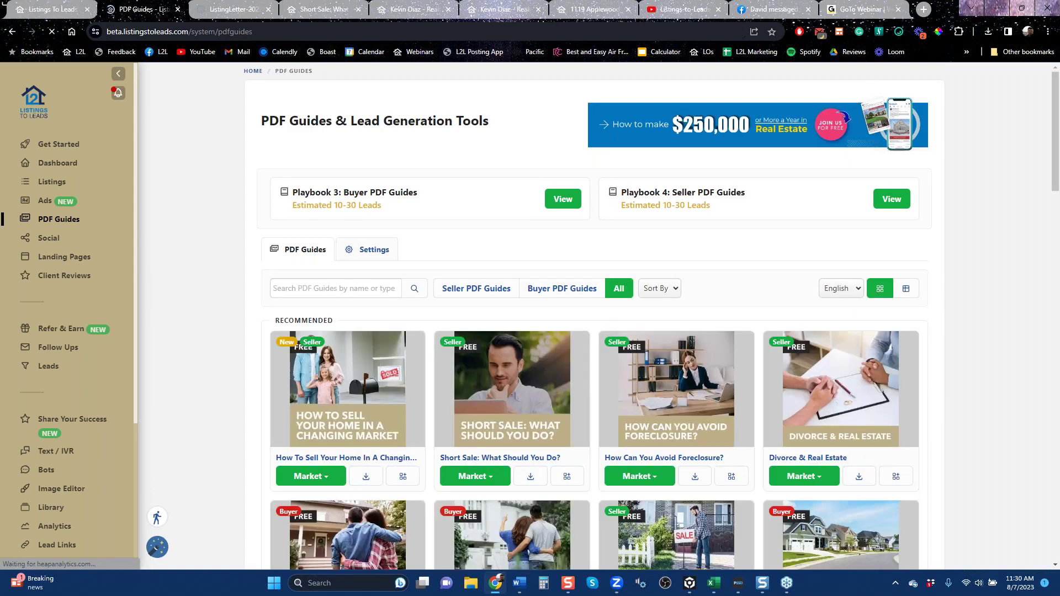
scroll(315, 243, down, 5)
click(310, 296)
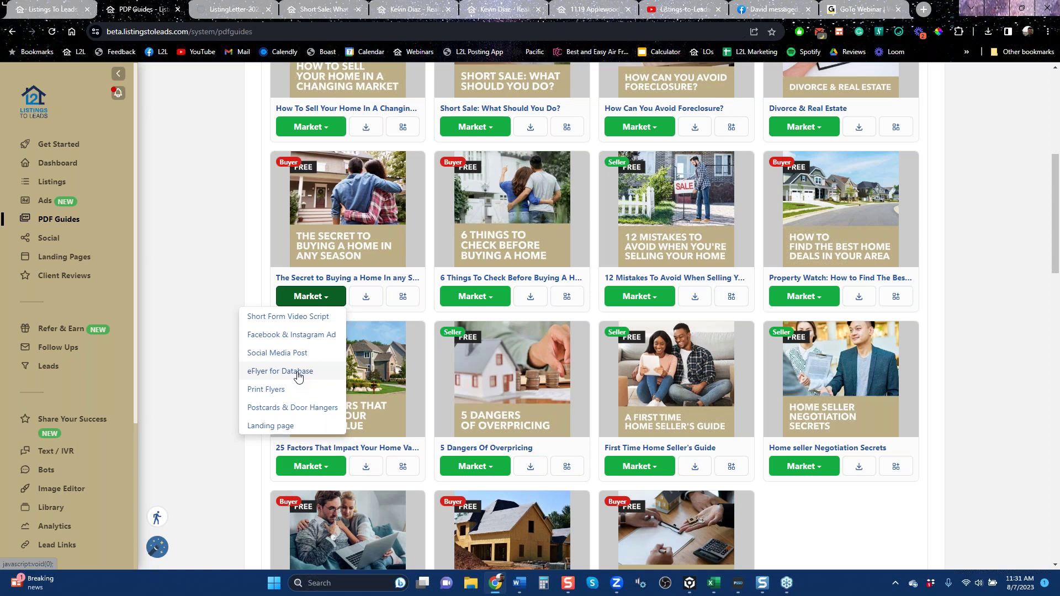
click(283, 432)
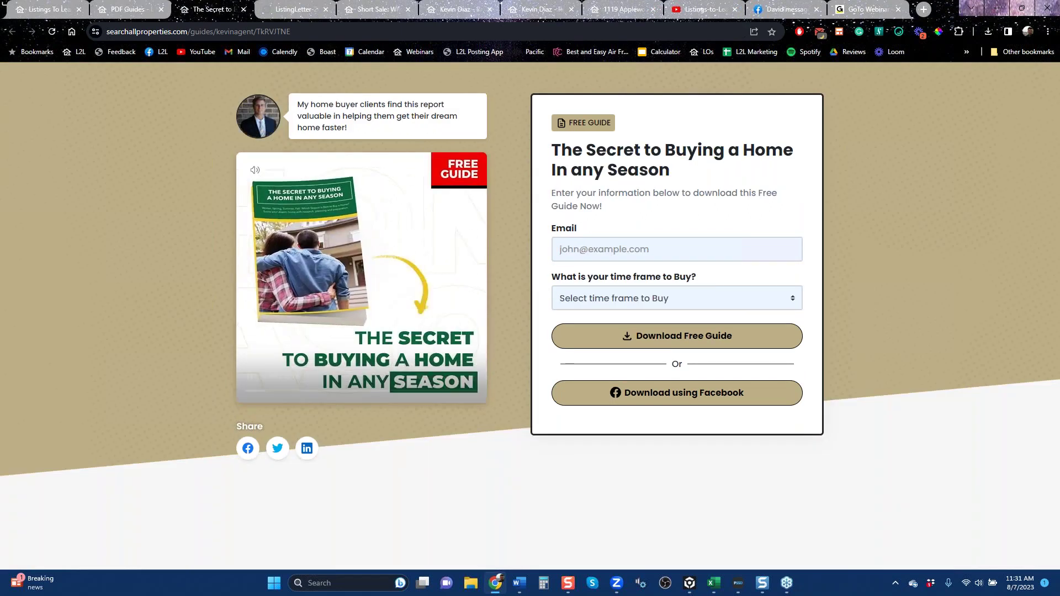
Close the landing page tab with Ctrl+W to return to the PDF Guides library.
key(ctrl+w)
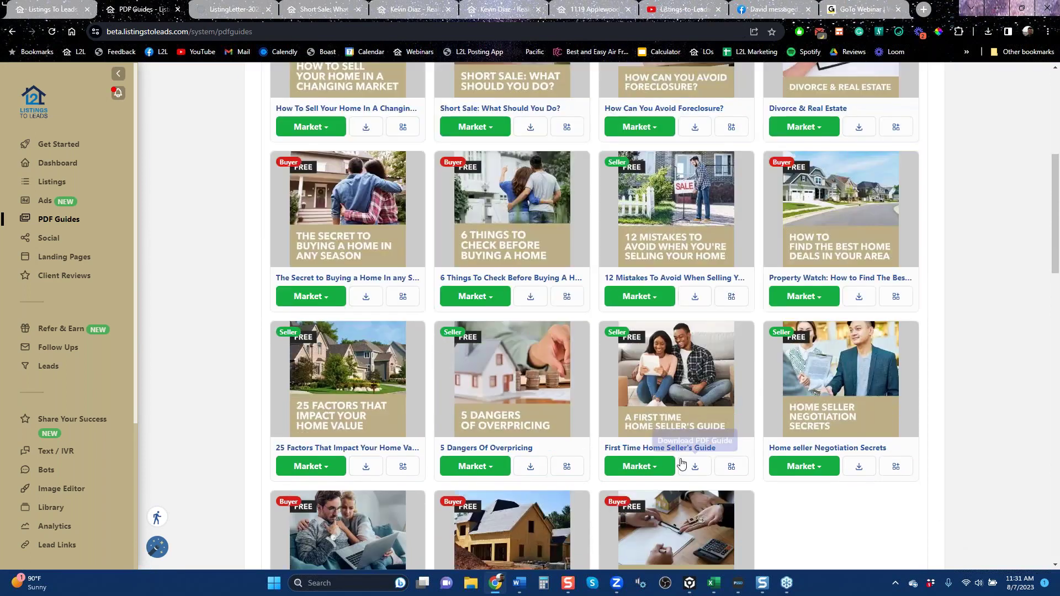
Scroll down through the PDF Guides grid of seller and buyer titles and back up.
scroll(679, 467, down, 12)
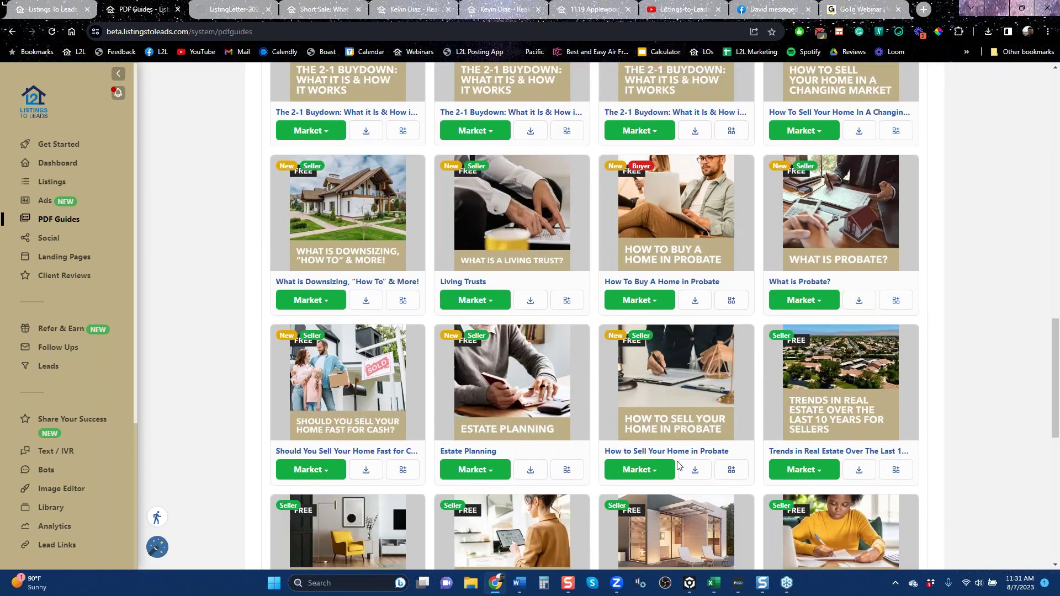
scroll(673, 468, down, 3)
scroll(674, 468, down, 3)
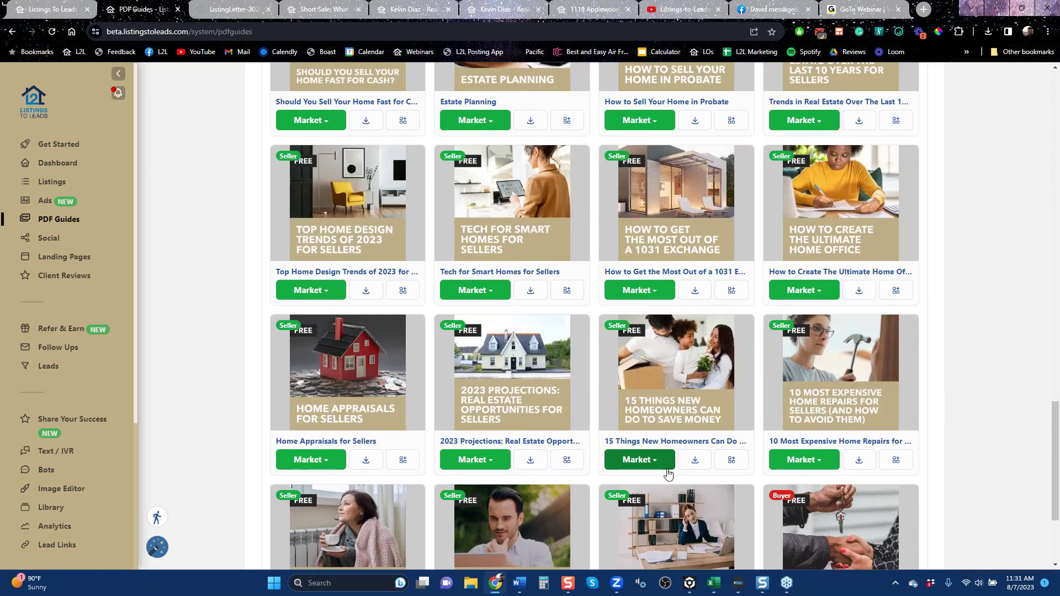
scroll(669, 474, up, 10)
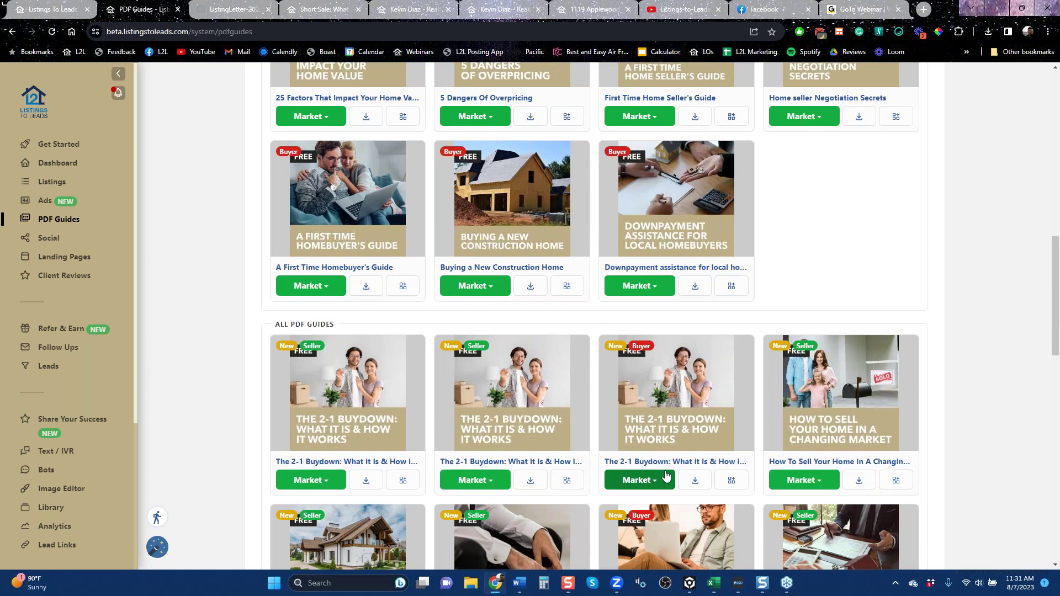
scroll(665, 476, up, 6)
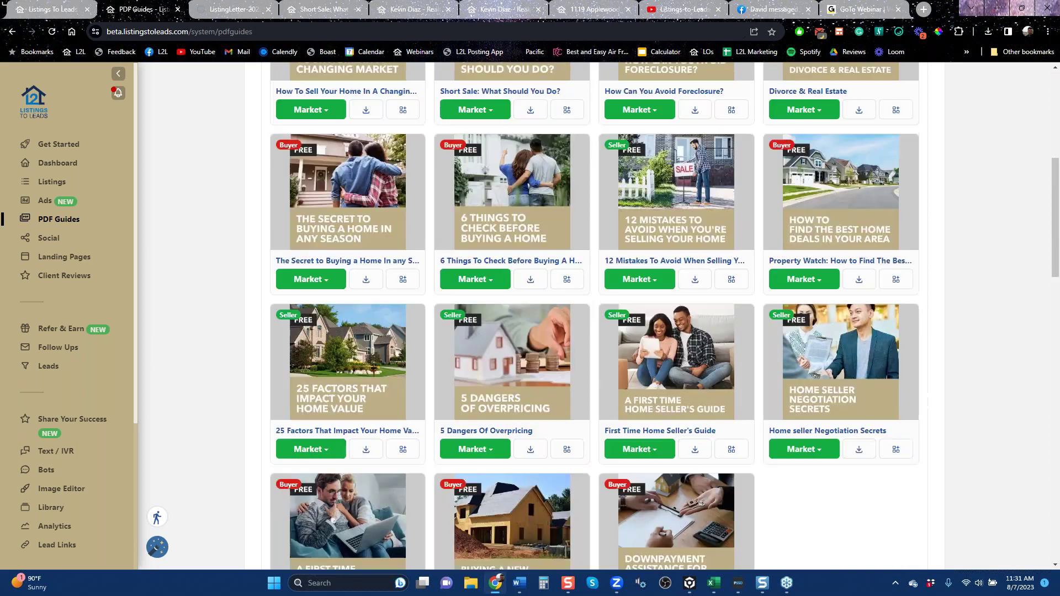
scroll(657, 479, up, 7)
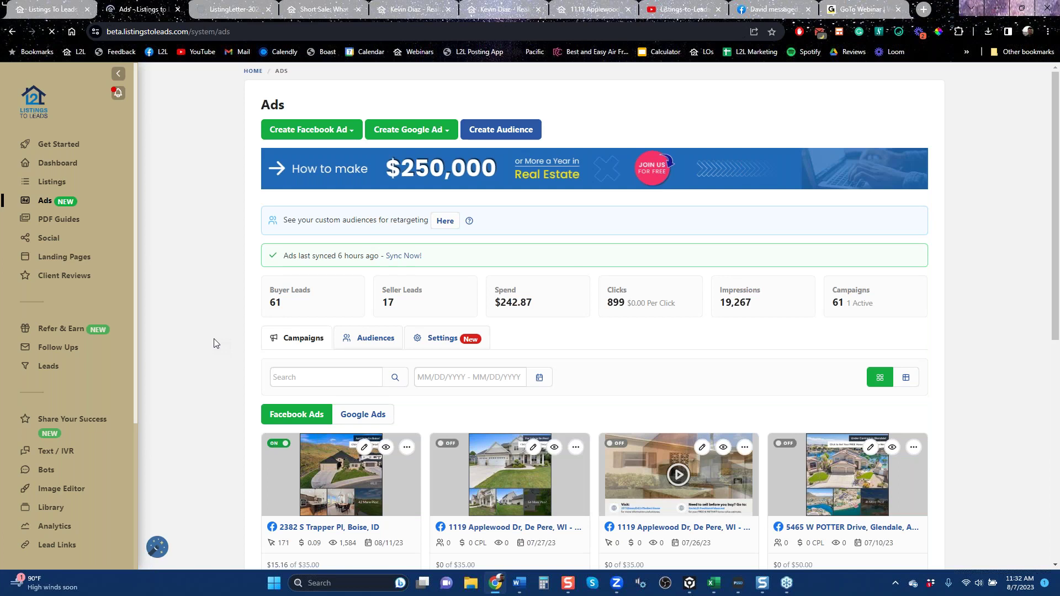
click(308, 132)
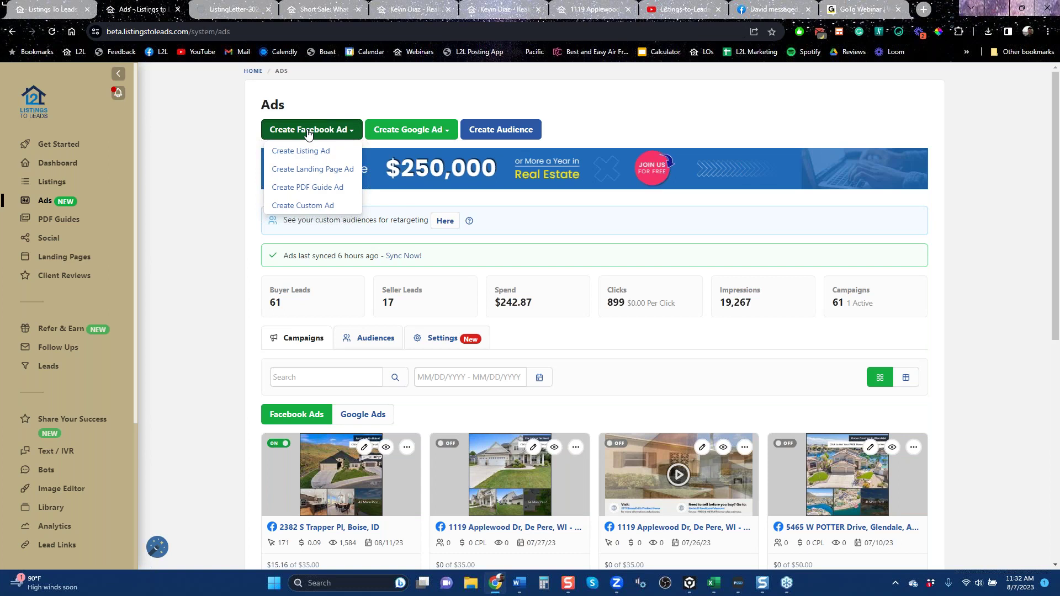
click(311, 151)
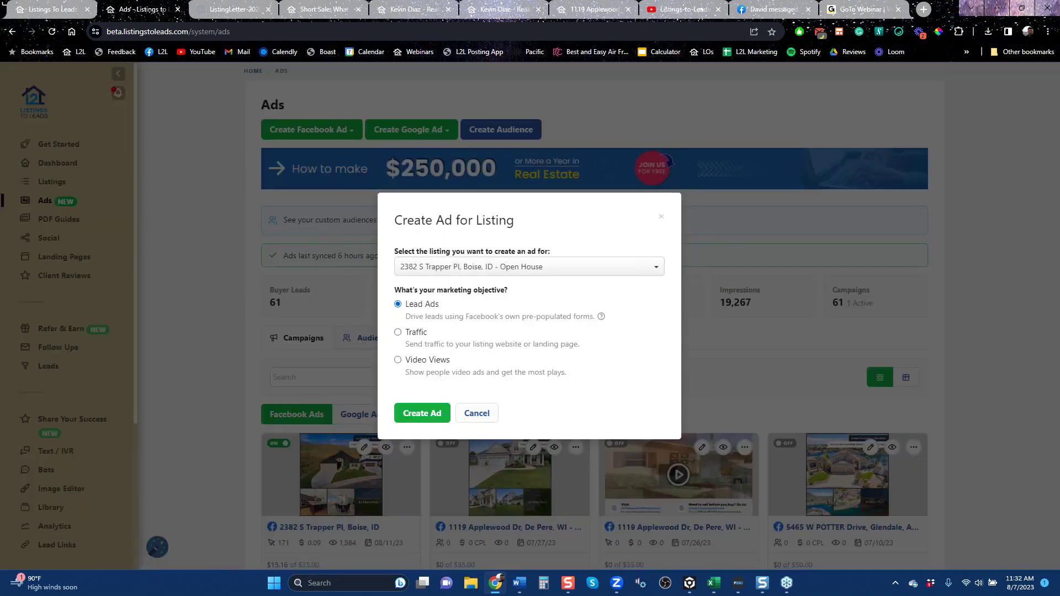
click(420, 422)
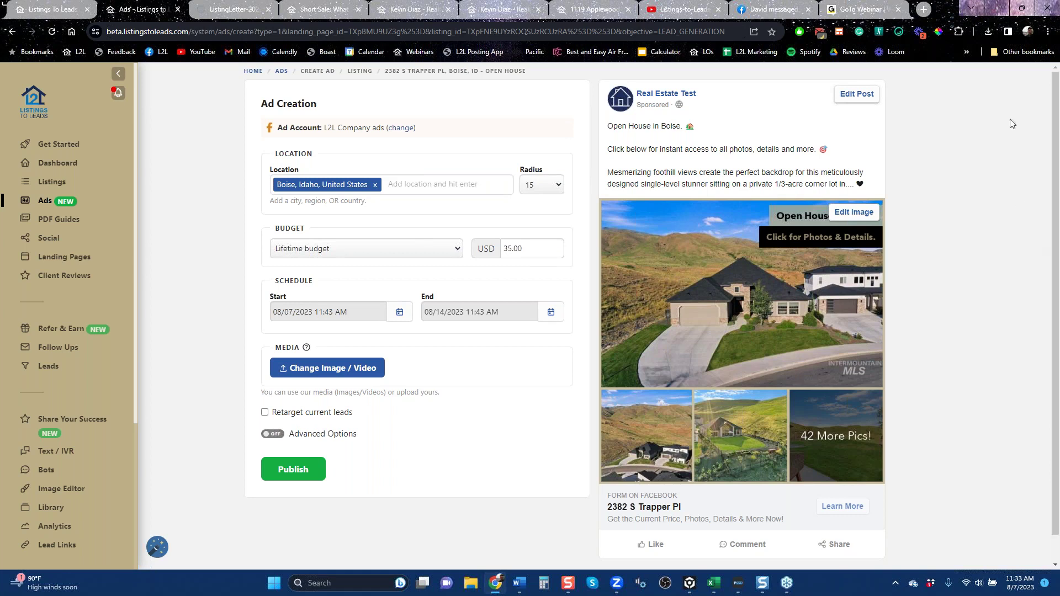
drag(710, 99, 635, 97)
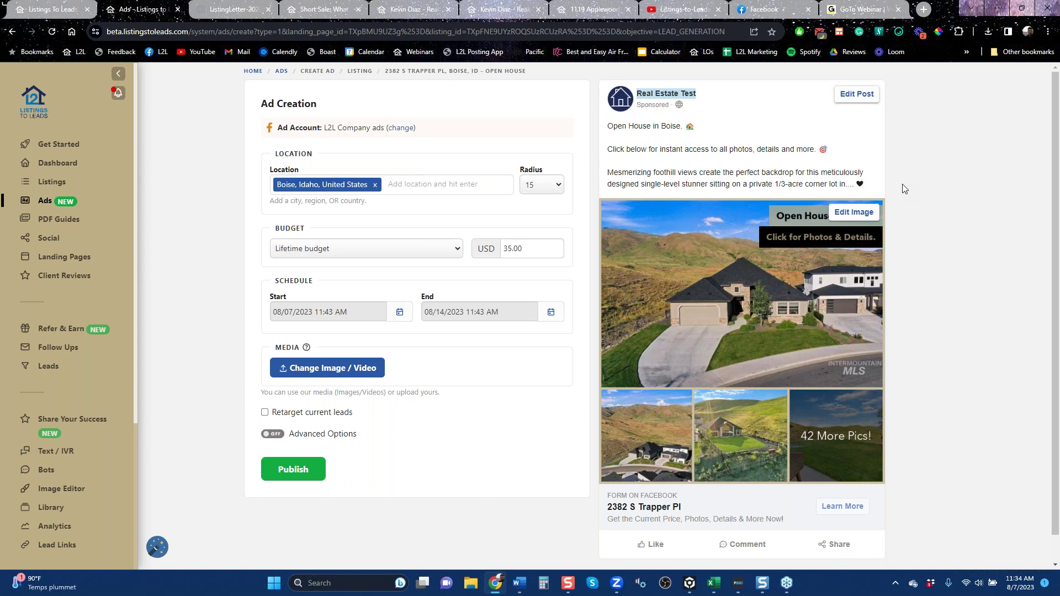
scroll(94, 513, down, 4)
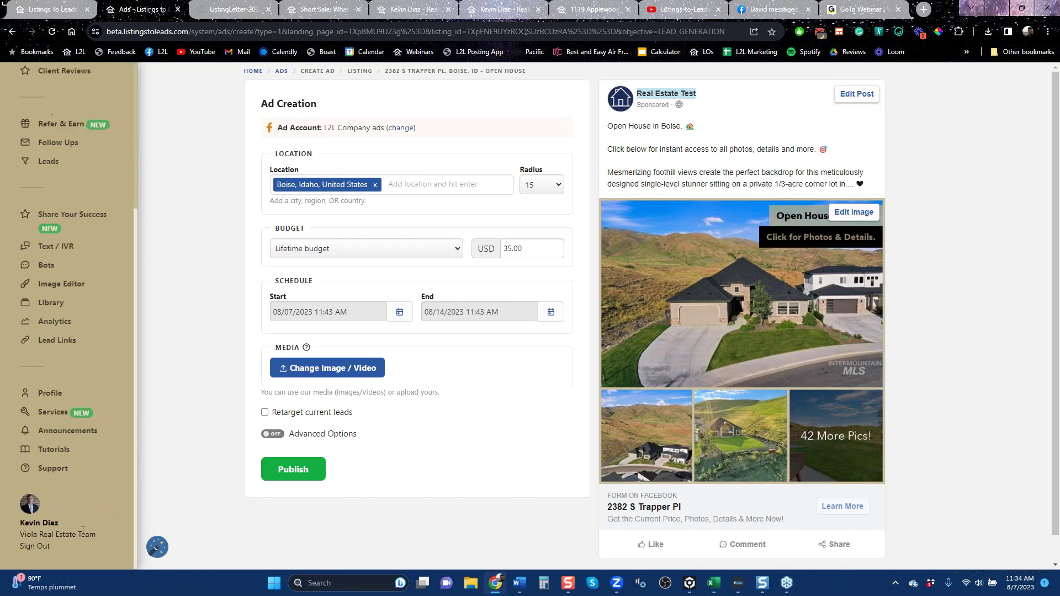
Sign out and log back in with the saved Keller Williams team login found by typing 'kw'.
click(48, 552)
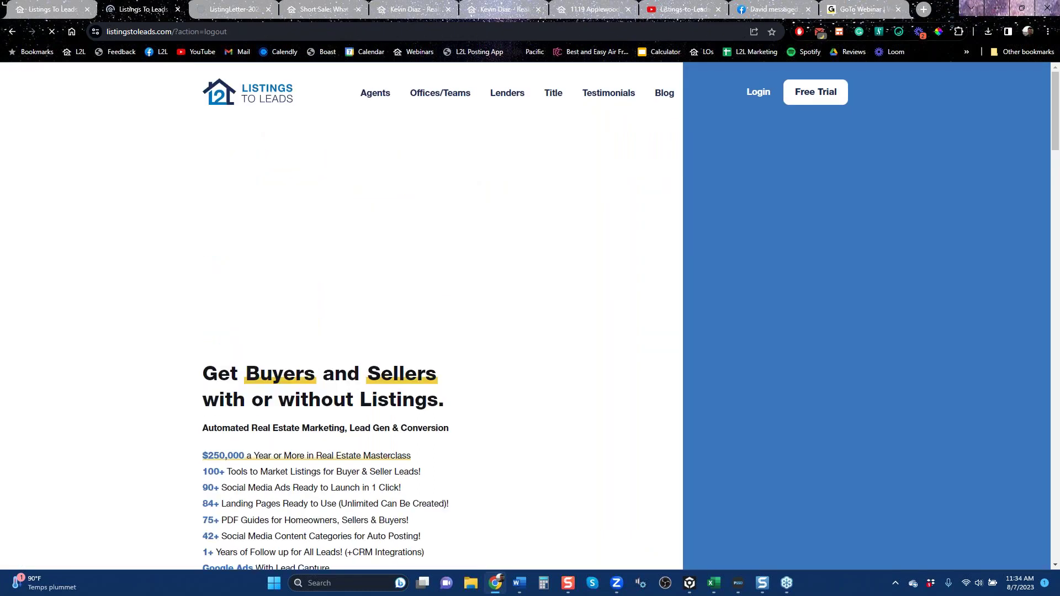
click(755, 94)
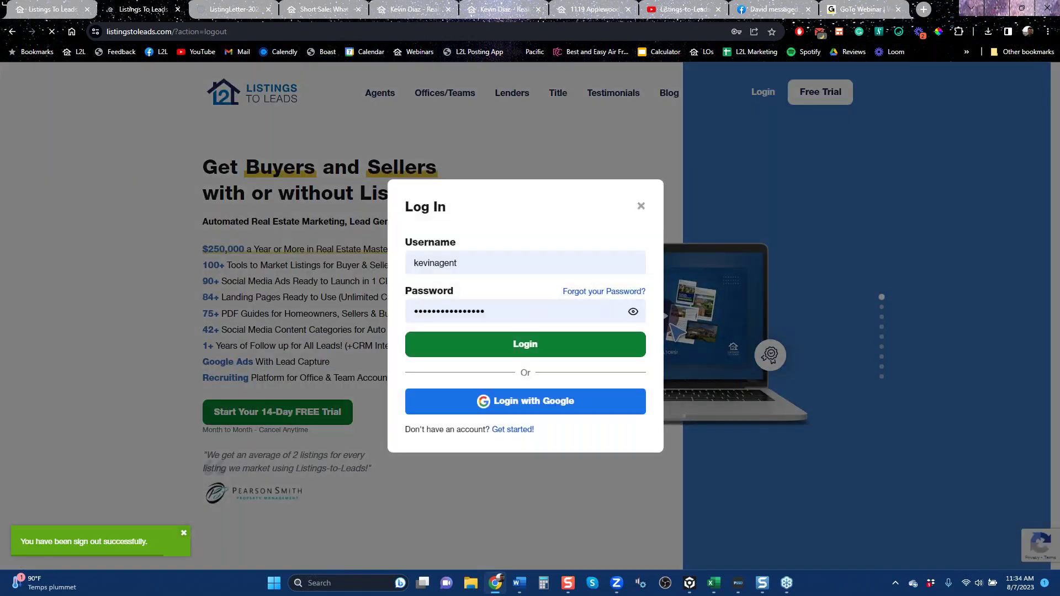
click(491, 263)
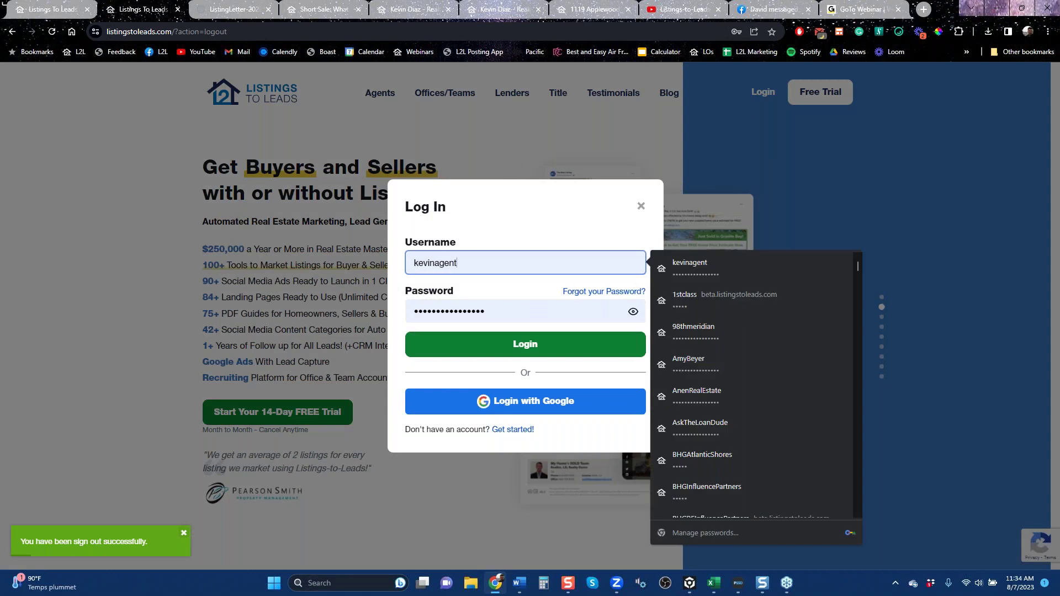
key(BackSpace)
key(BackSpace)
key(BackSpace)
key(BackSpace)
key(BackSpace)
key(BackSpace)
key(BackSpace)
key(BackSpace)
key(BackSpace)
key(BackSpace)
text(kw)
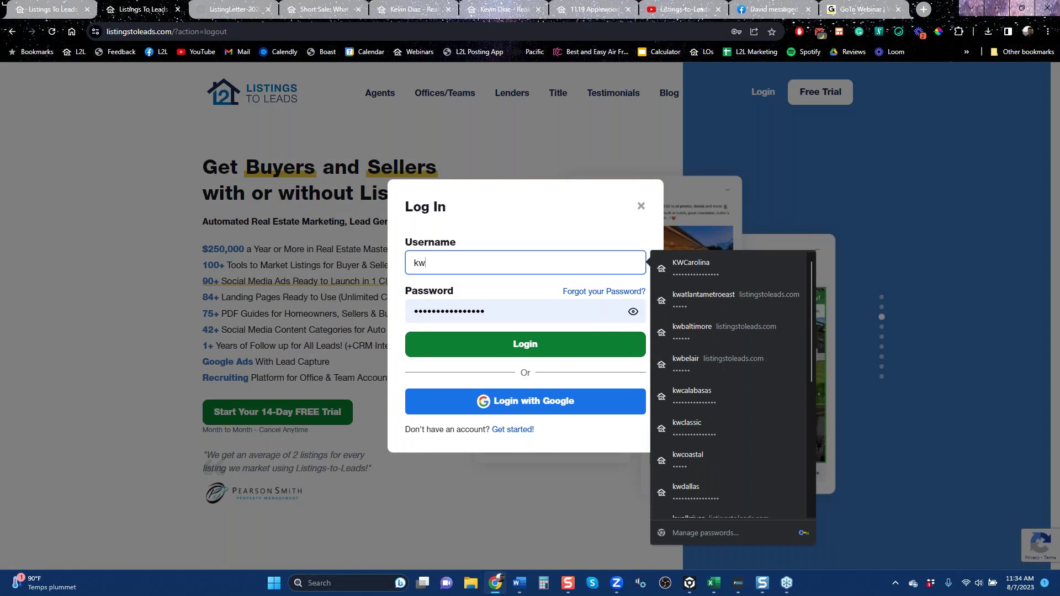
click(691, 268)
click(525, 344)
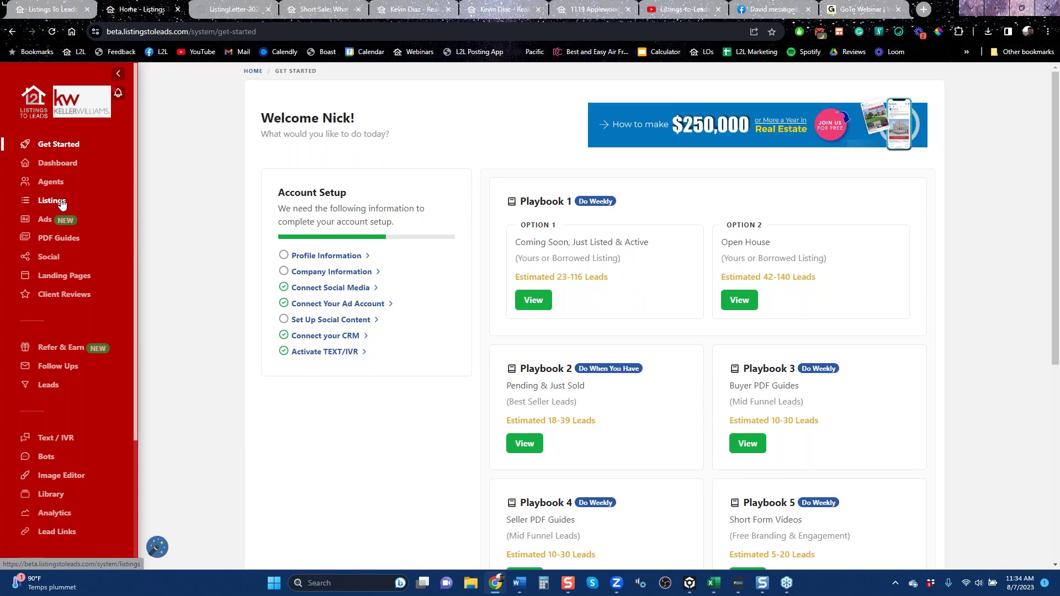
Load the Keller Williams account's Ads page showing 12,015 buyer leads and 389 campaigns.
click(45, 220)
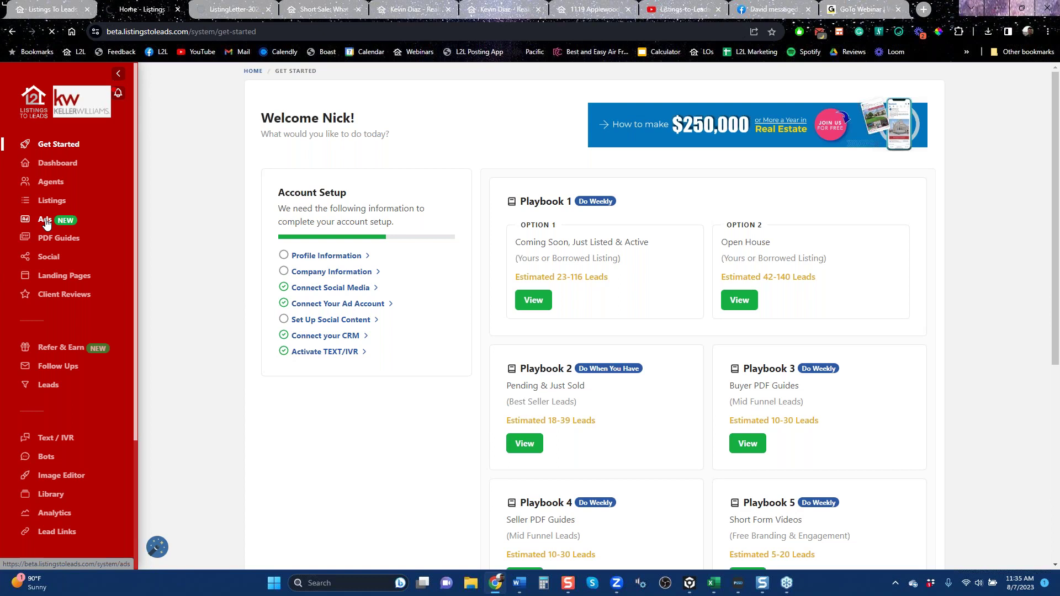
click(47, 223)
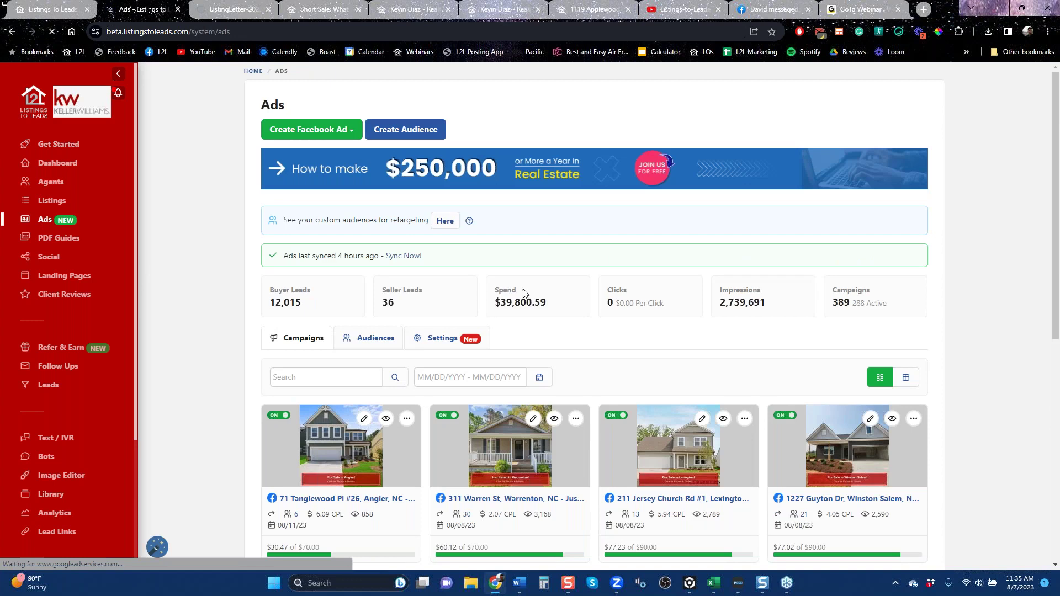
Highlight the totals: 389 campaigns, $39,800.59 spend, 12,015 buyer leads, 2,739,691 impressions.
scroll(766, 386, down, 5)
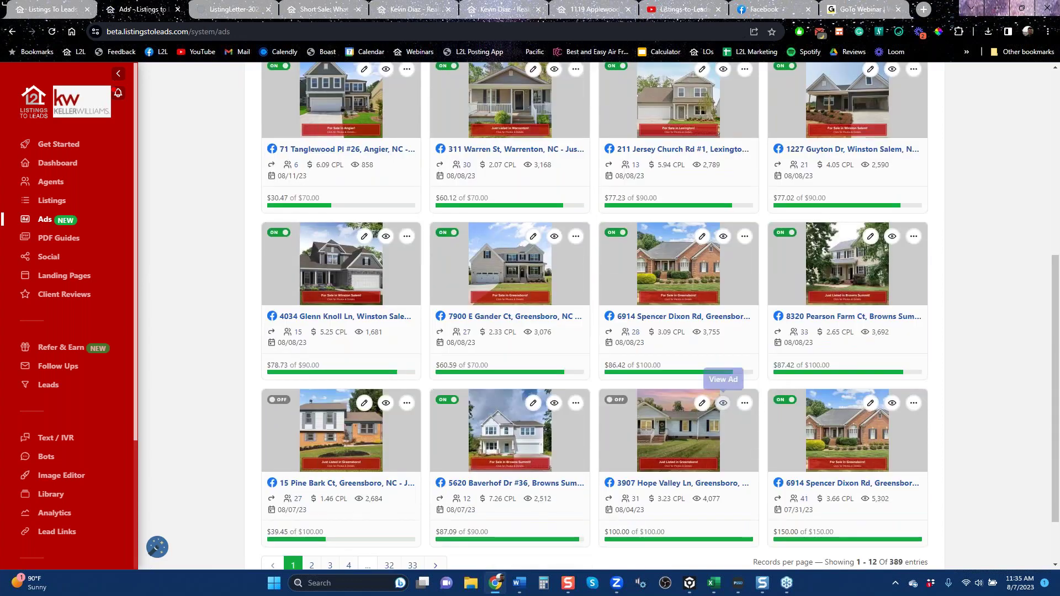
scroll(711, 388, up, 5)
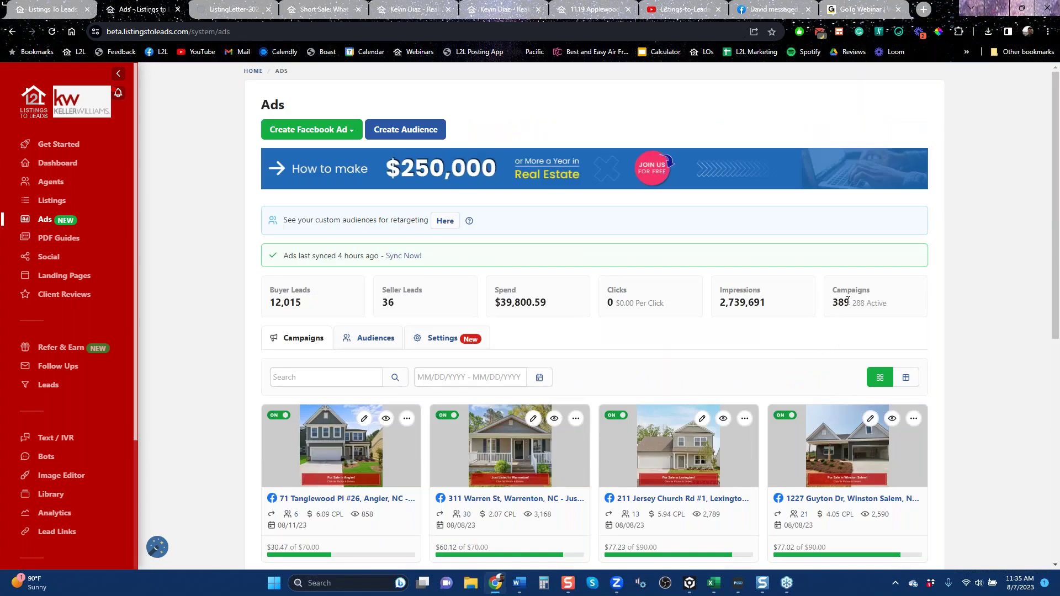
drag(851, 301, 832, 302)
drag(547, 302, 499, 302)
drag(302, 303, 270, 303)
click(766, 307)
drag(767, 306, 718, 304)
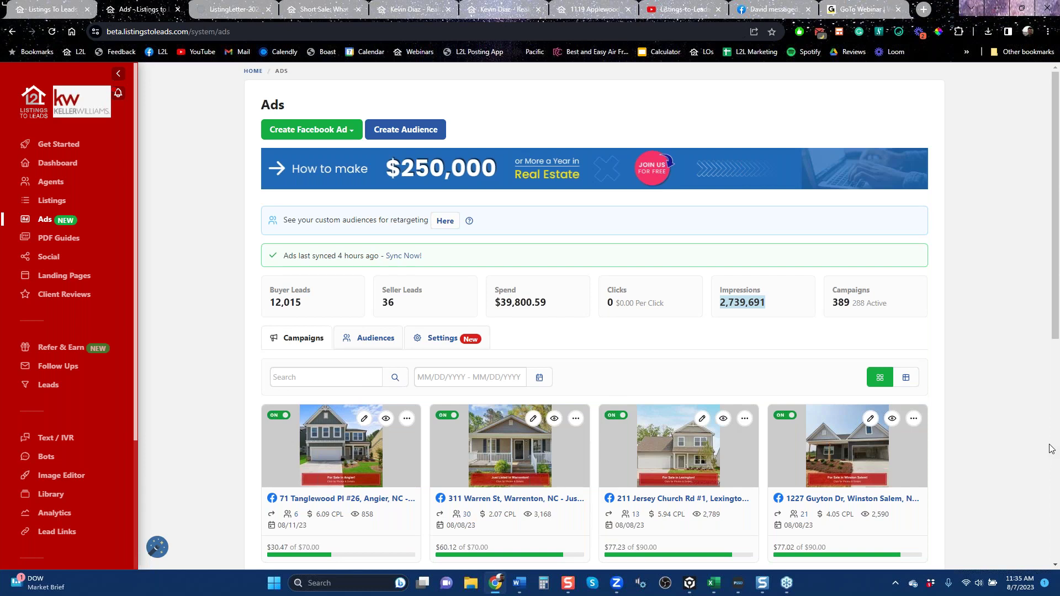
scroll(1048, 450, down, 6)
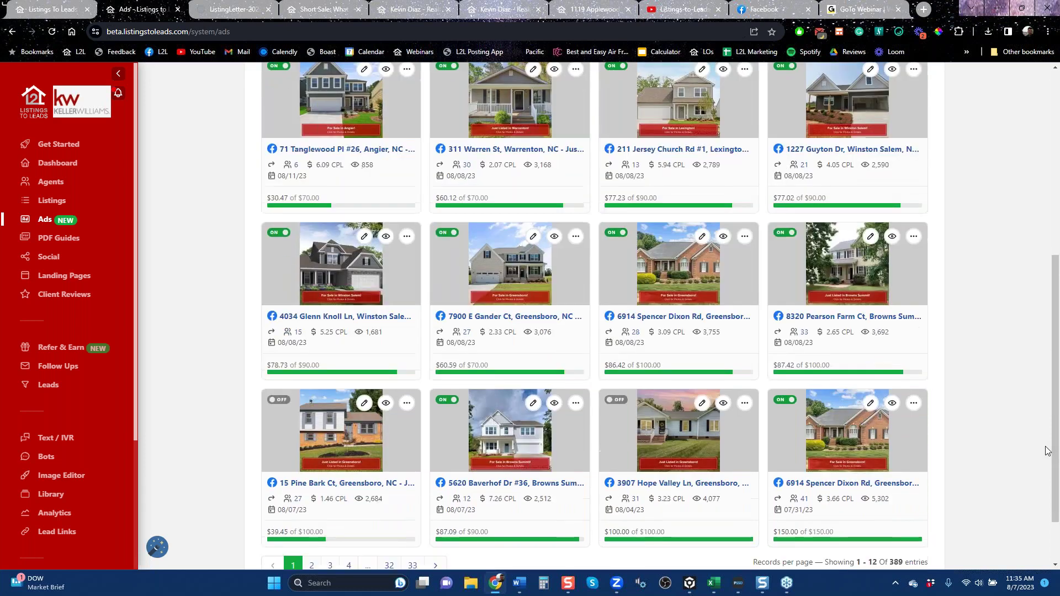
scroll(1047, 450, up, 6)
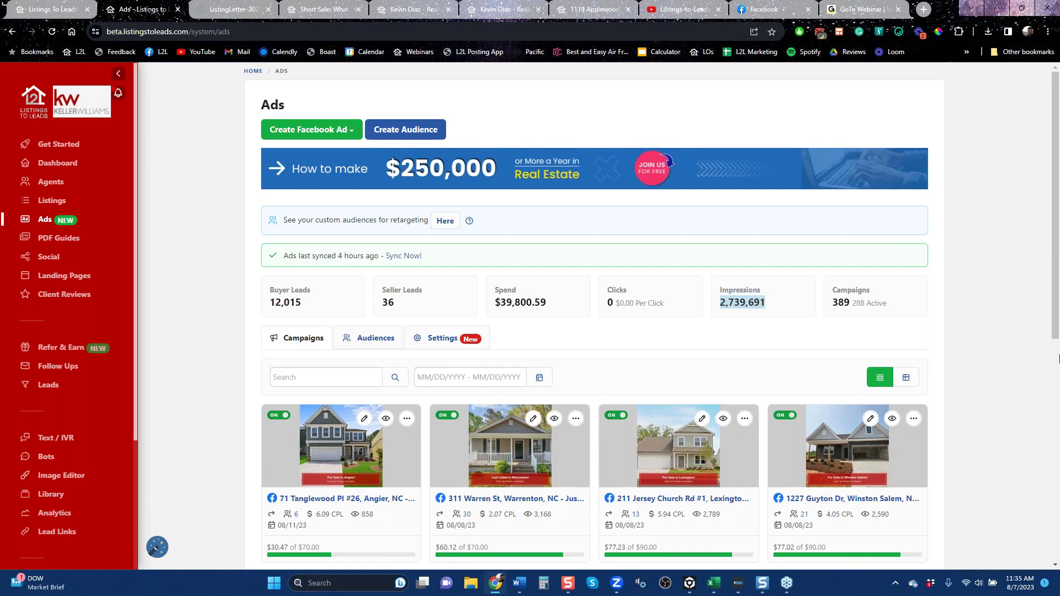
scroll(1054, 325, down, 2)
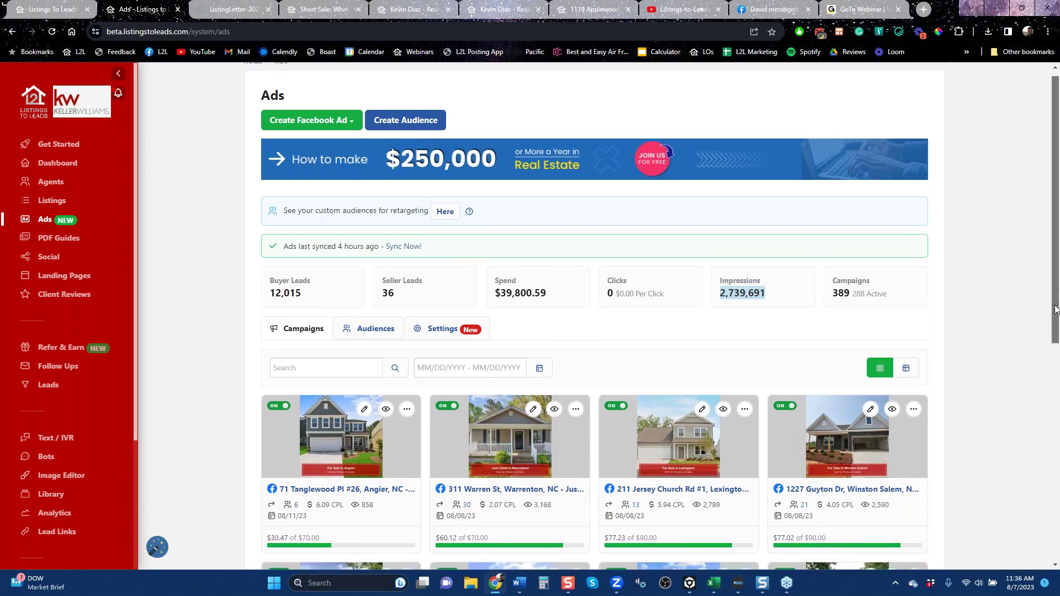
drag(1056, 334, 1058, 382)
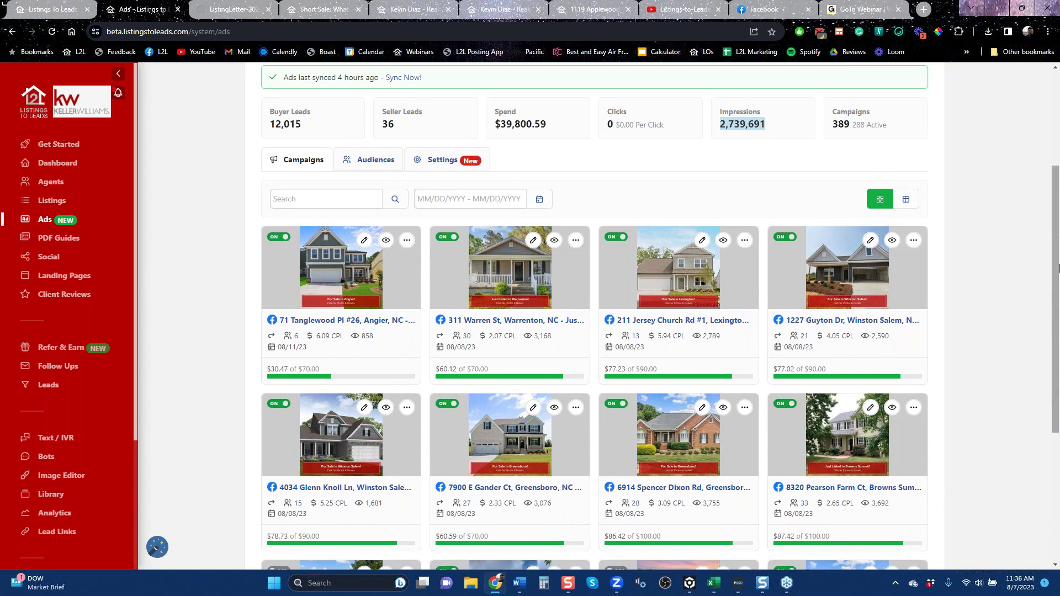
drag(1058, 270, 1054, 352)
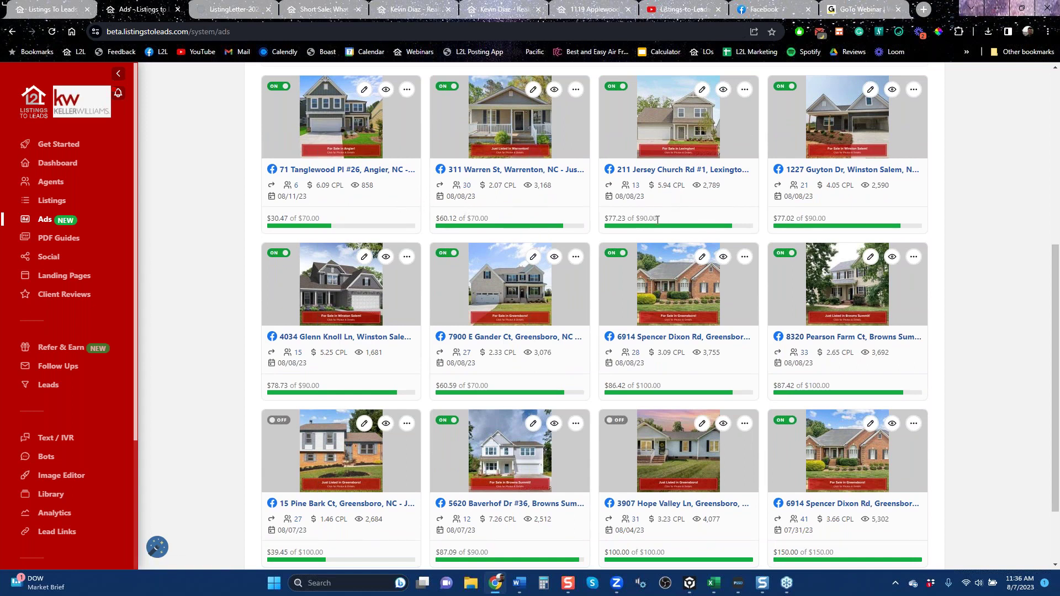
drag(659, 219, 636, 220)
drag(721, 185, 705, 185)
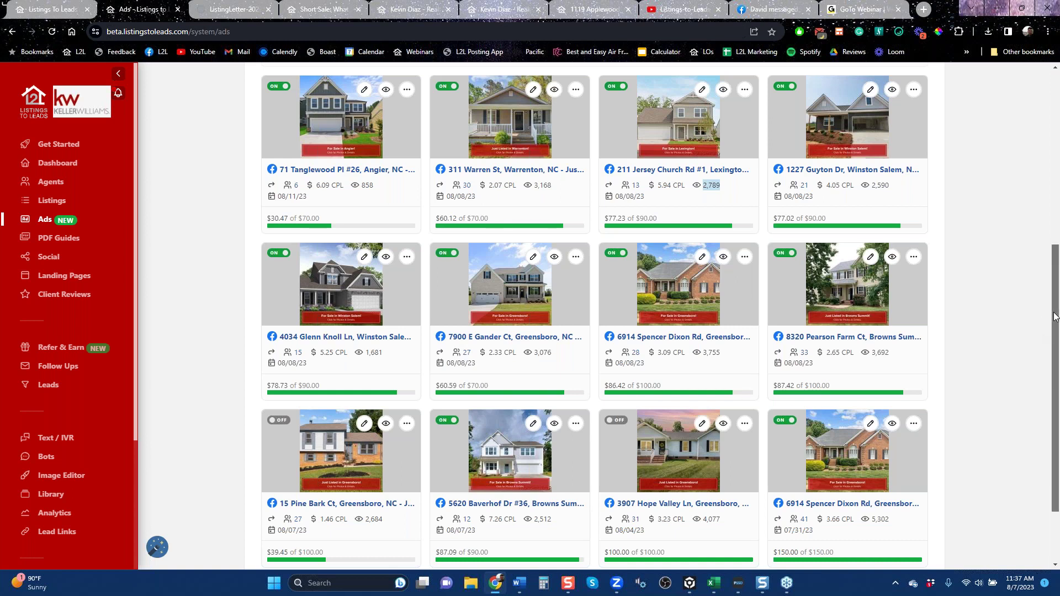
scroll(540, 488, down, 2)
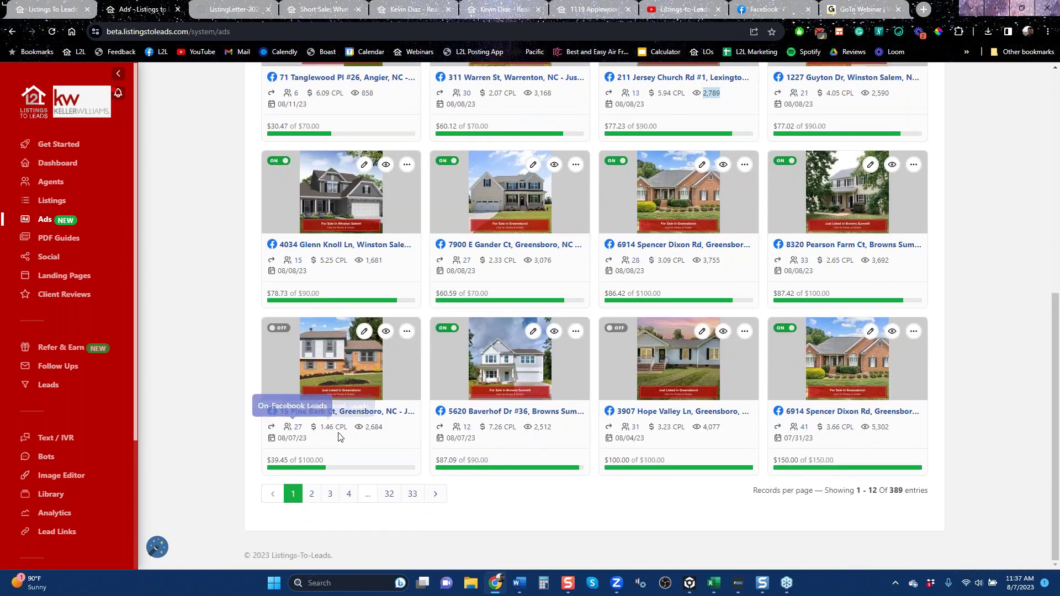
drag(383, 426, 365, 426)
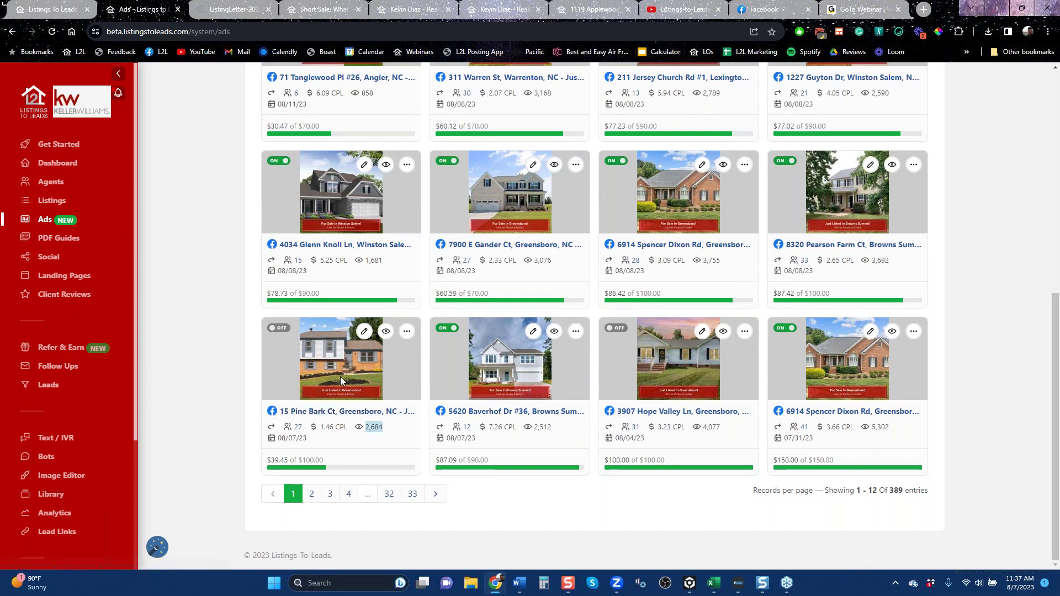
scroll(340, 377, up, 8)
click(327, 128)
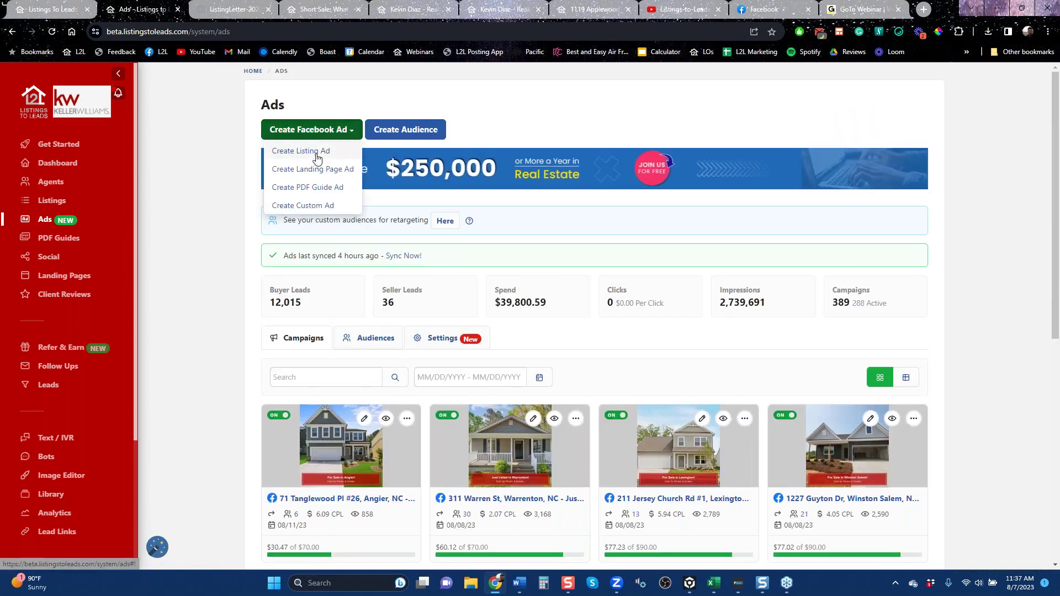
click(318, 152)
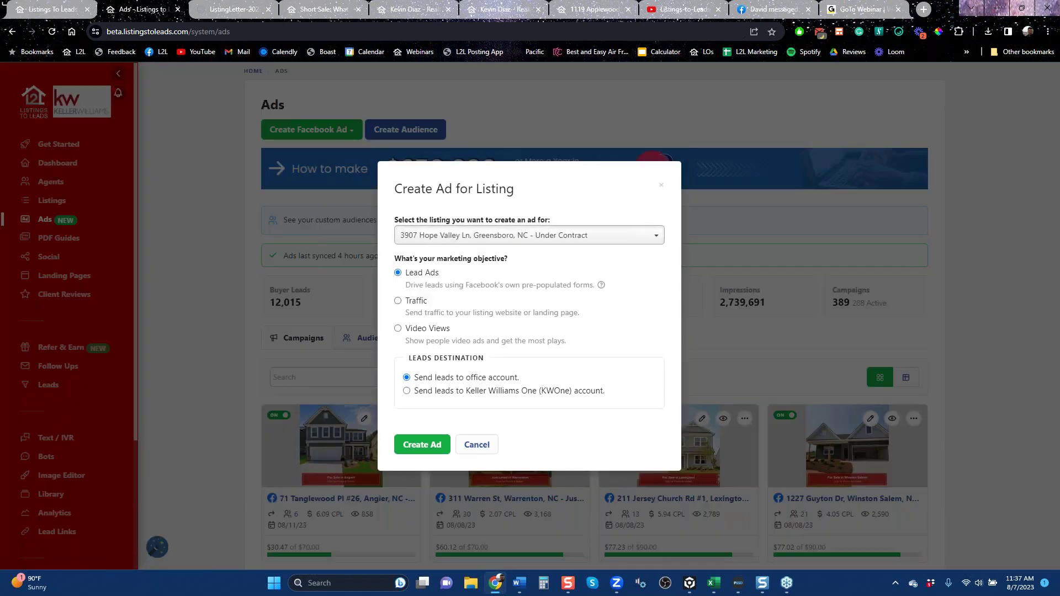
click(529, 235)
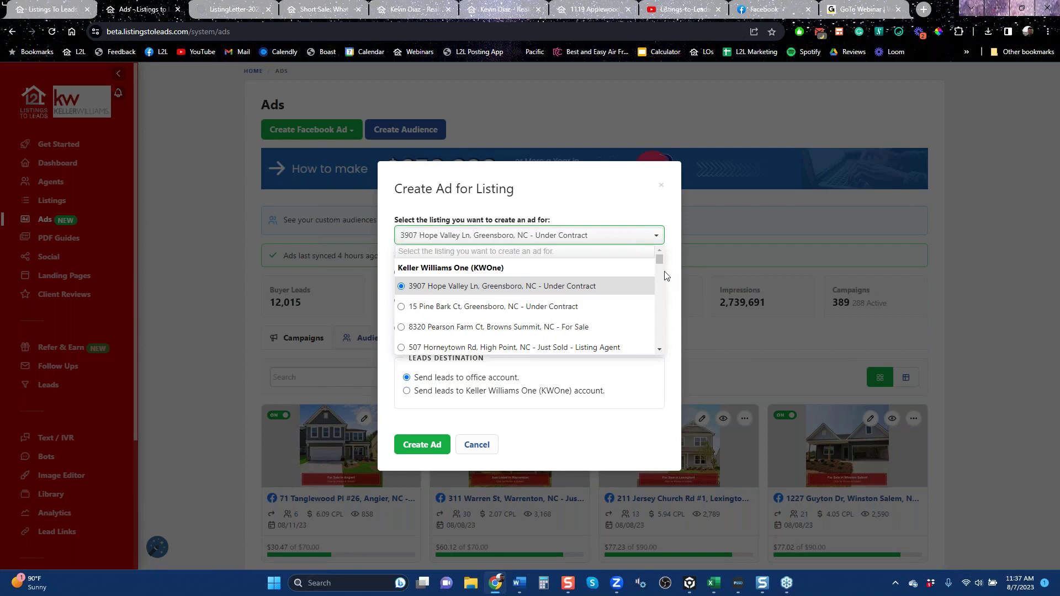
drag(659, 258, 660, 276)
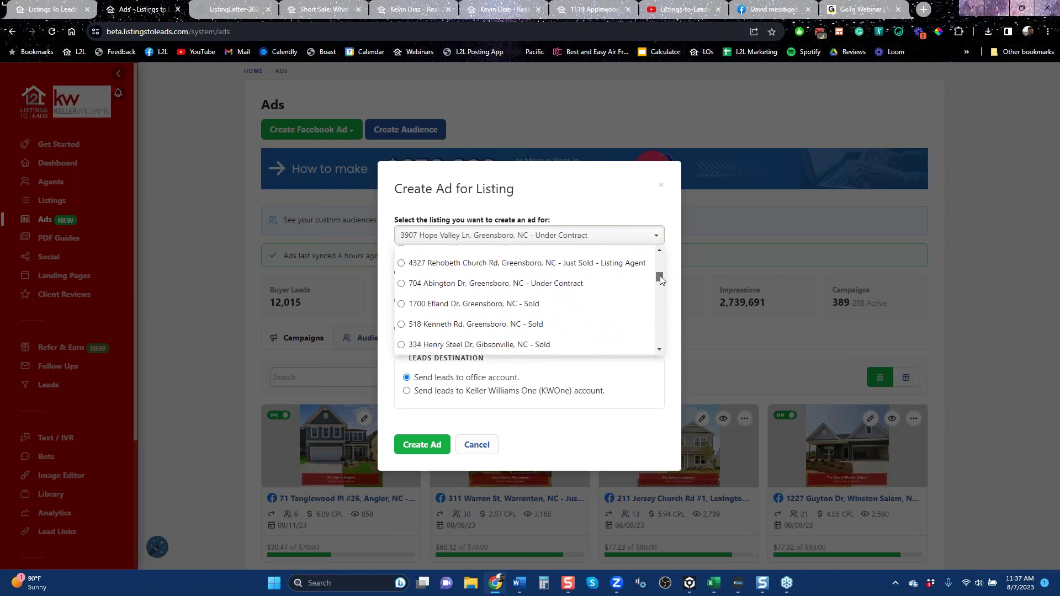
click(661, 188)
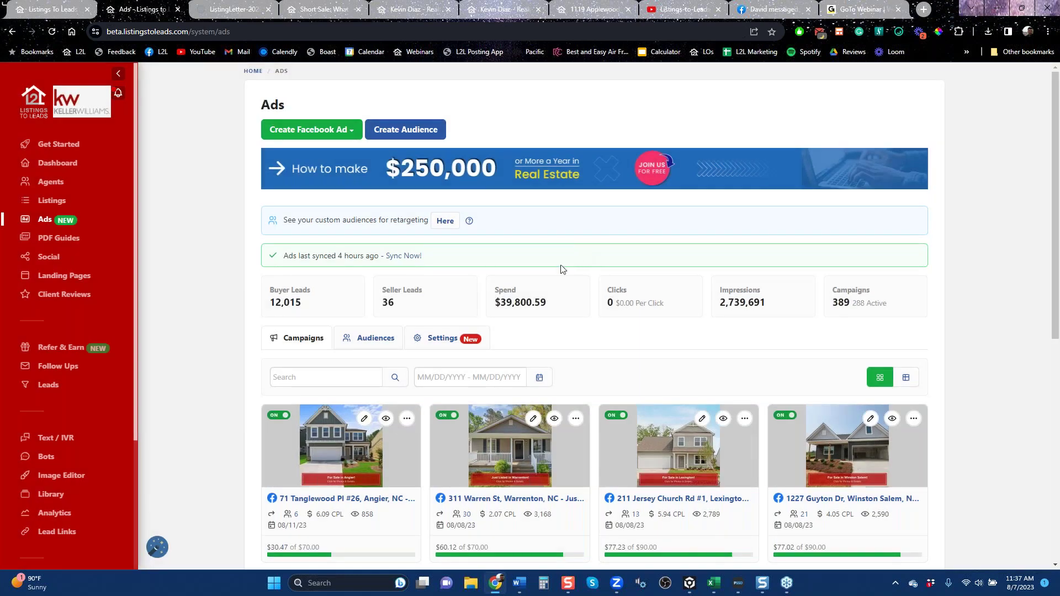
mouse_move(609, 521)
scroll(609, 521, down, 5)
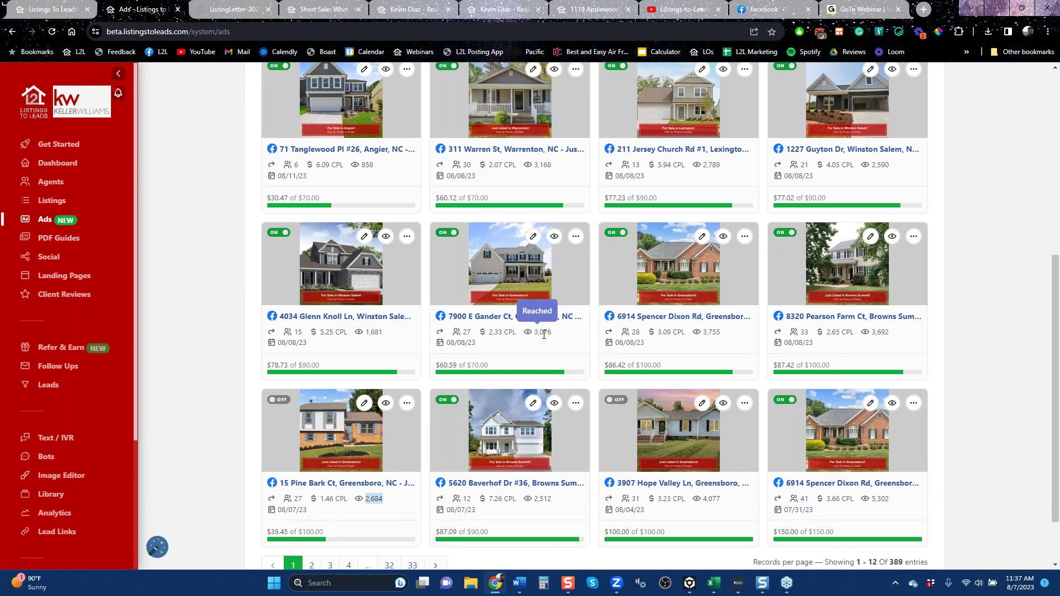
mouse_move(501, 335)
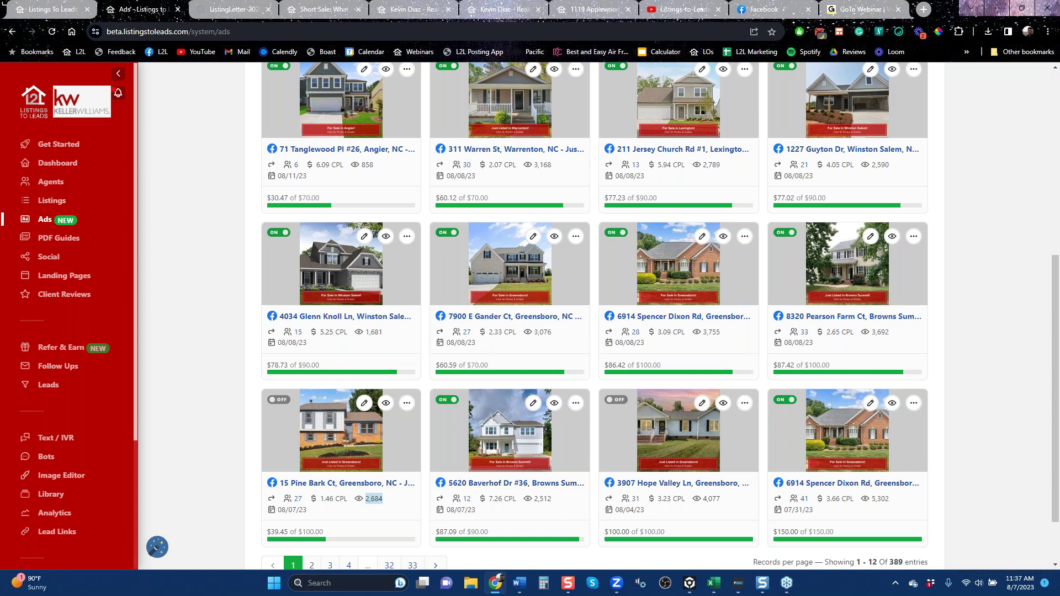
Sign out, then log back in by replacing the prefilled username with the agent account's username.
scroll(55, 530, down, 3)
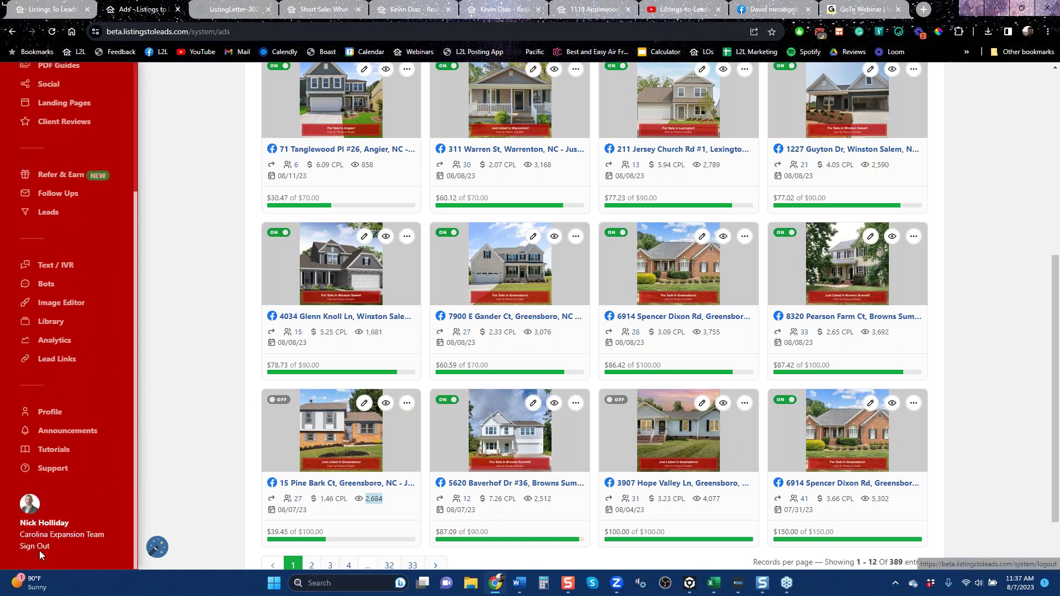
click(33, 548)
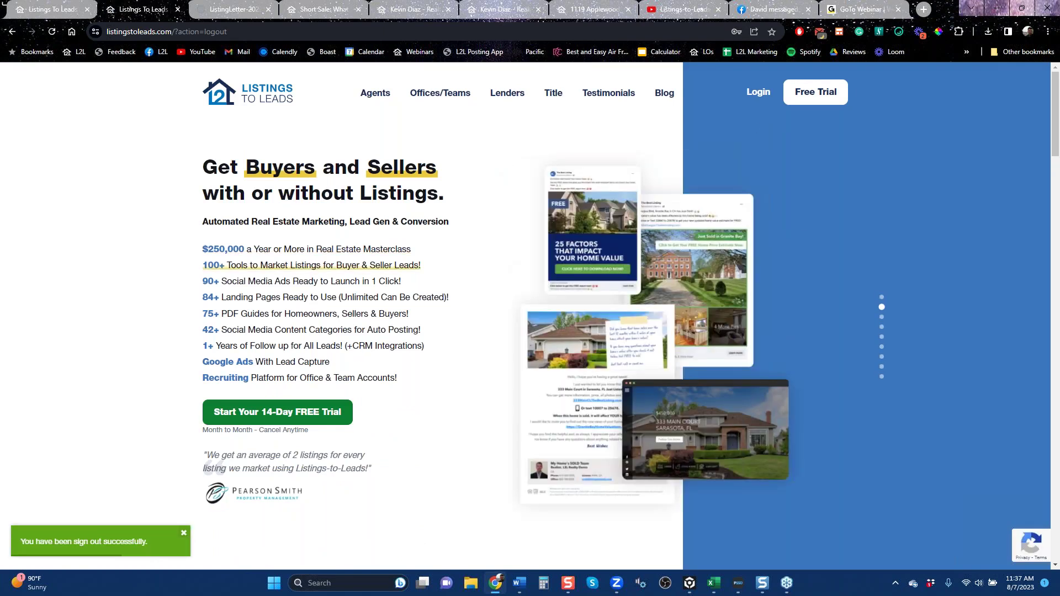
click(758, 92)
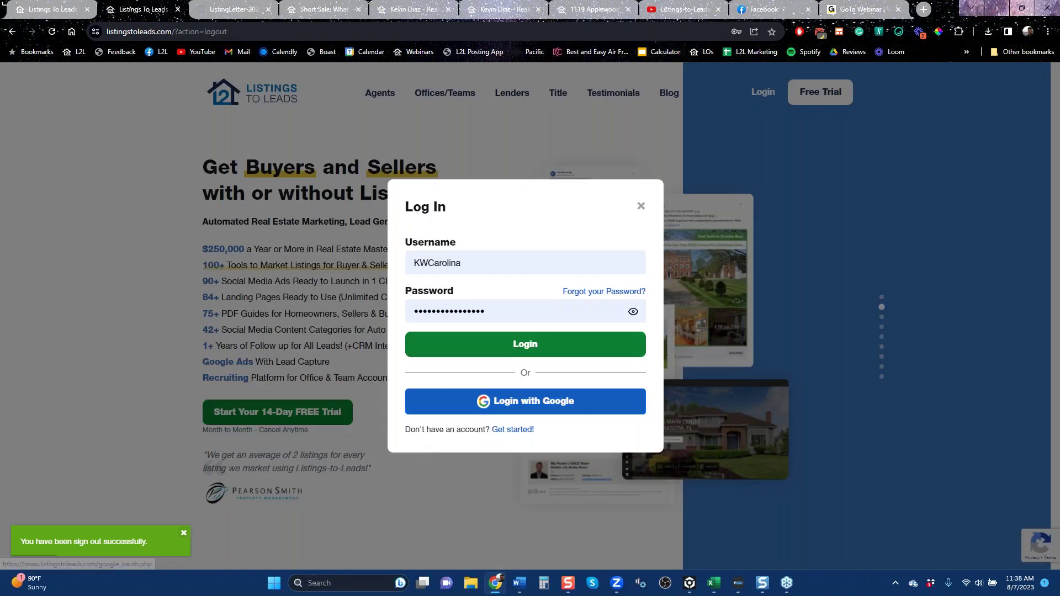
click(495, 264)
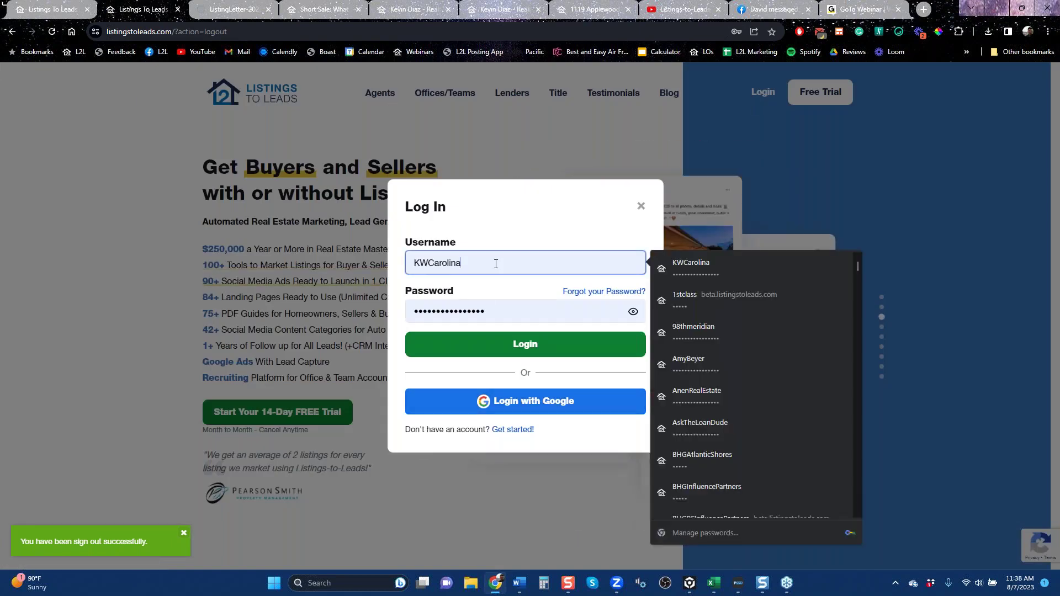
key(BackSpace)
key(BackSpace)
key(BackSpace)
key(BackSpace)
key(BackSpace)
key(BackSpace)
key(BackSpace)
key(BackSpace)
key(BackSpace)
key(BackSpace)
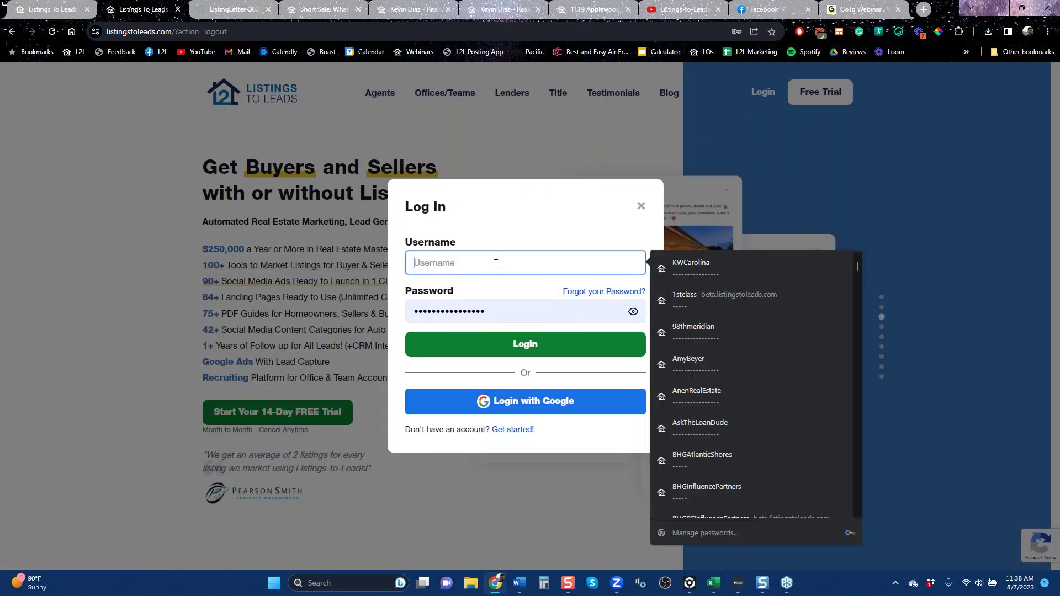
text(k)
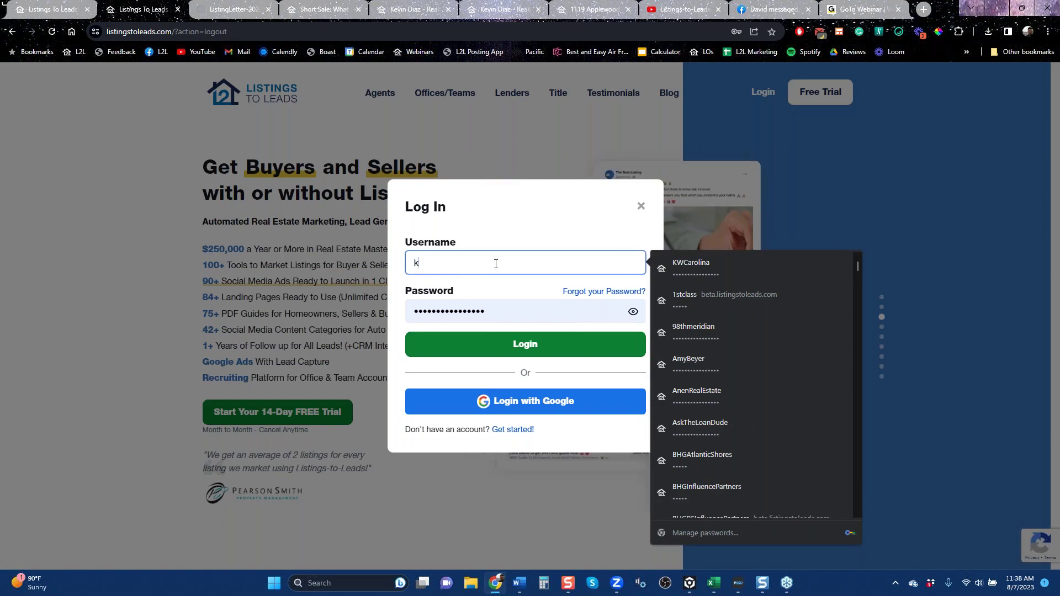
text(evinagent)
click(499, 298)
click(508, 350)
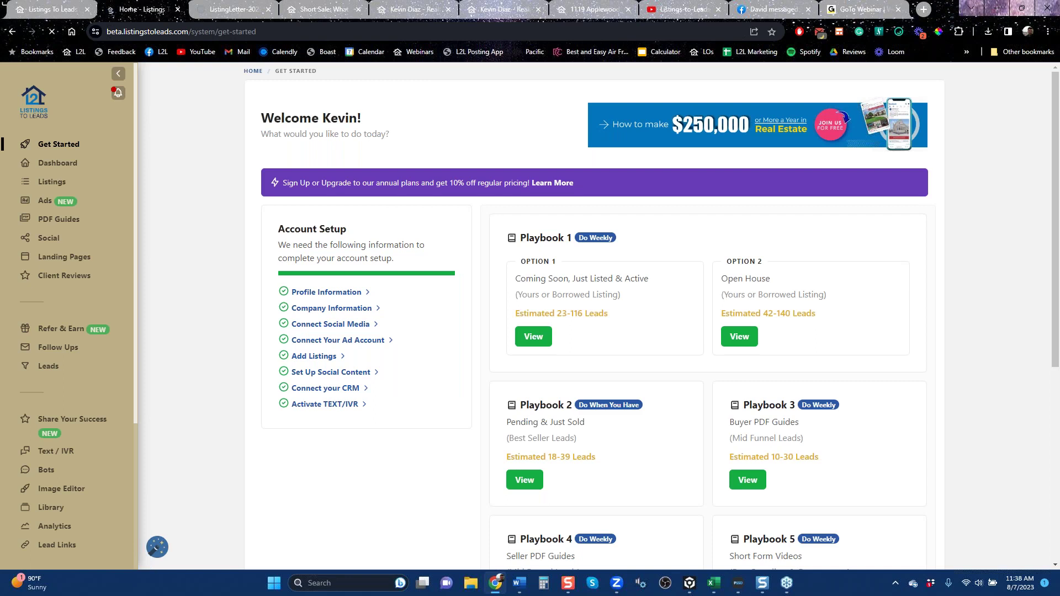
Open the agent's Ads page ($242.87 spend, 61 campaigns) and show the Facebook ad type list.
click(46, 206)
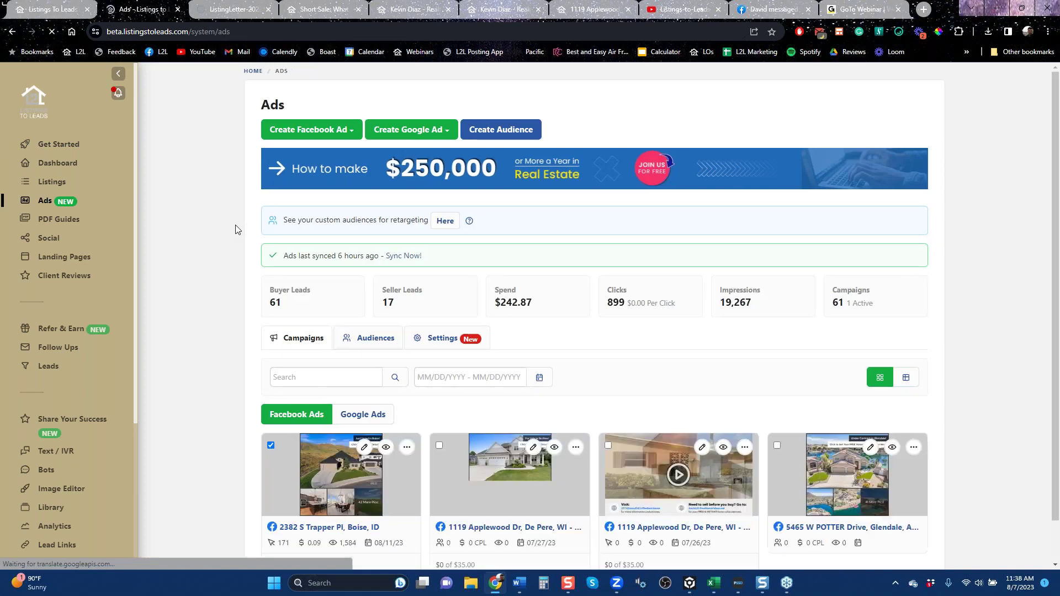
click(353, 130)
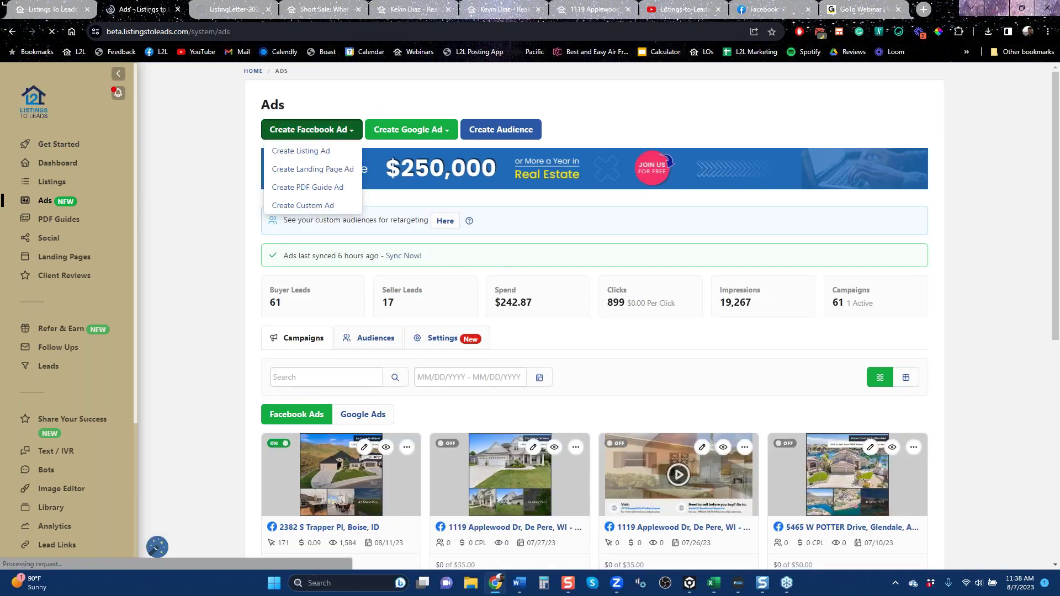
click(312, 157)
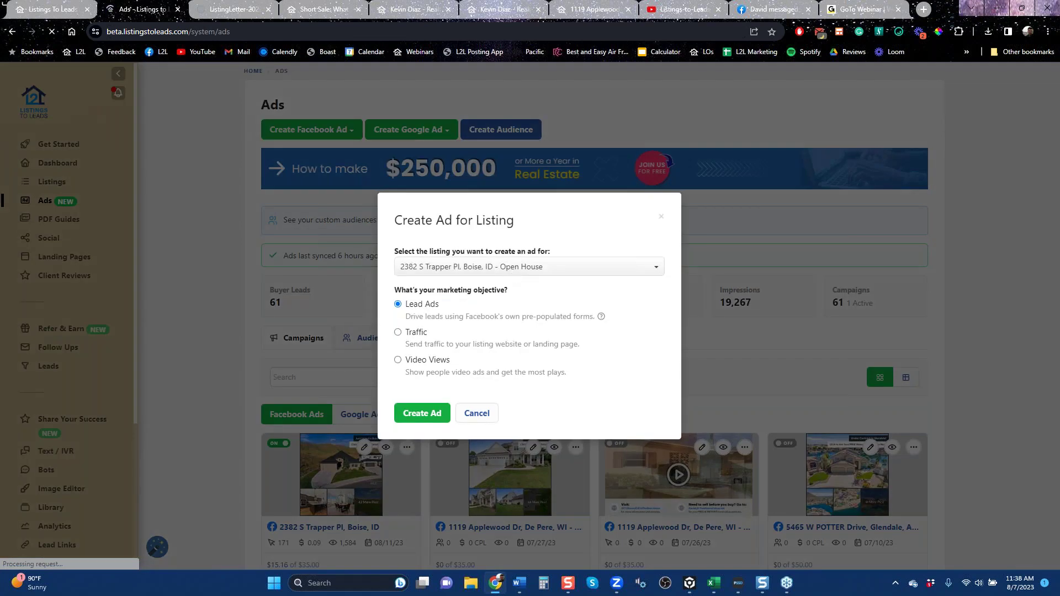
click(486, 267)
scroll(539, 342, down, 10)
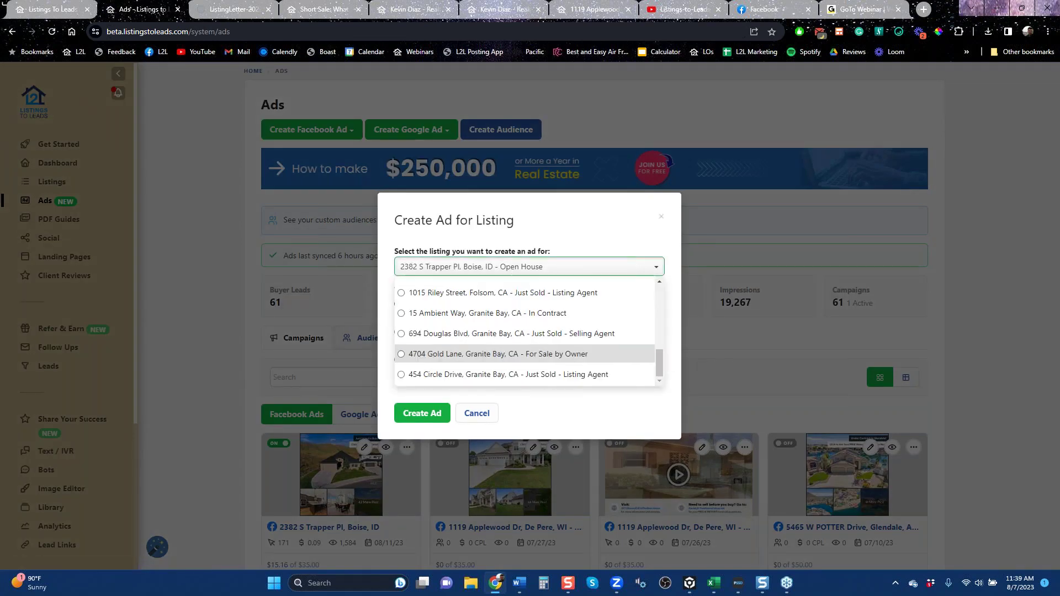
click(538, 293)
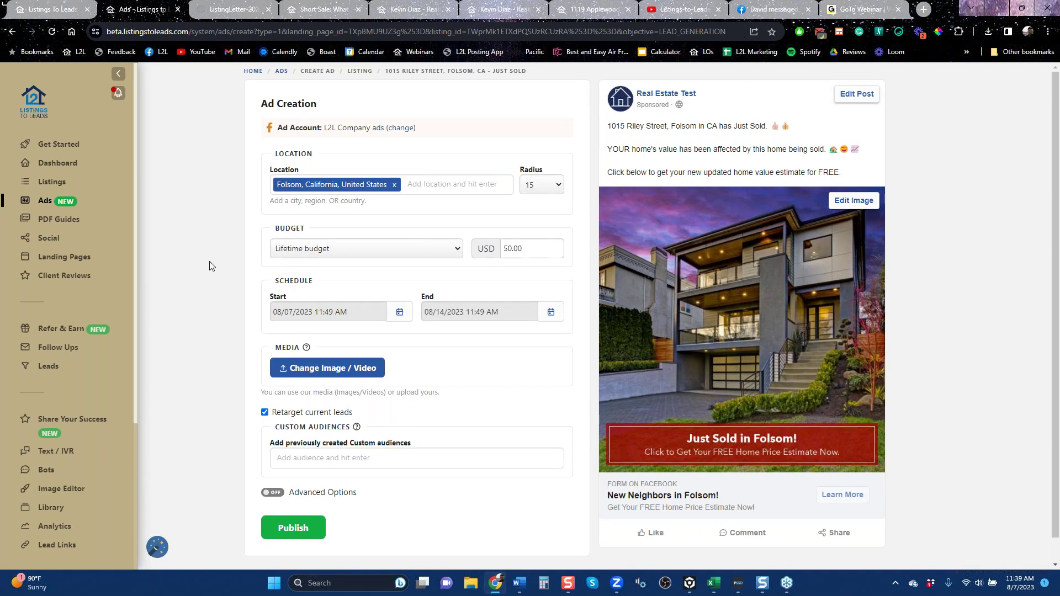
click(12, 34)
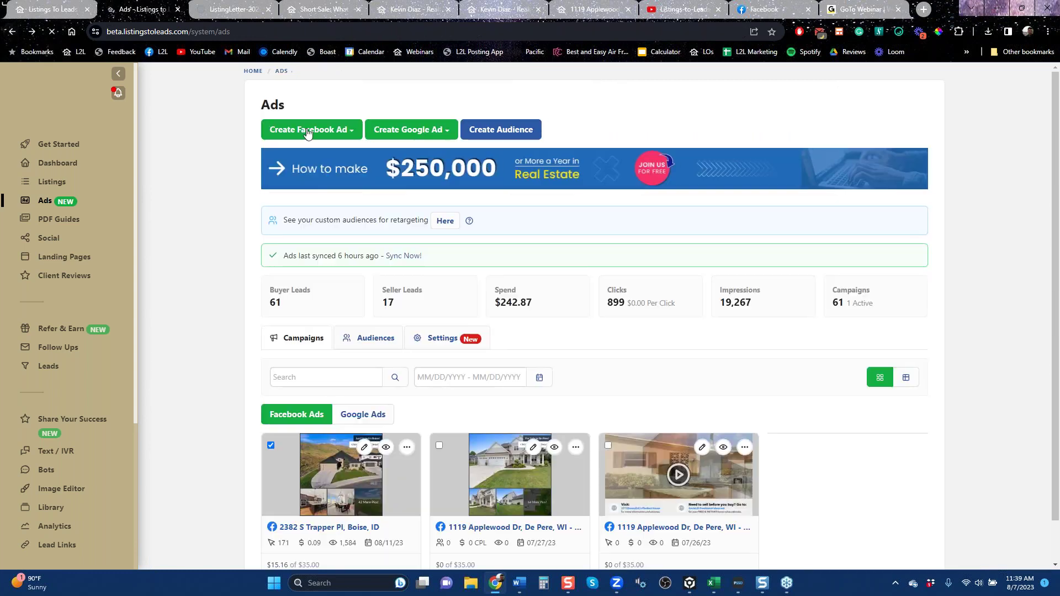
Create a PDF Guide lead ad from the Seller guides filter for 'How Can You Avoid Foreclosure?'.
click(334, 135)
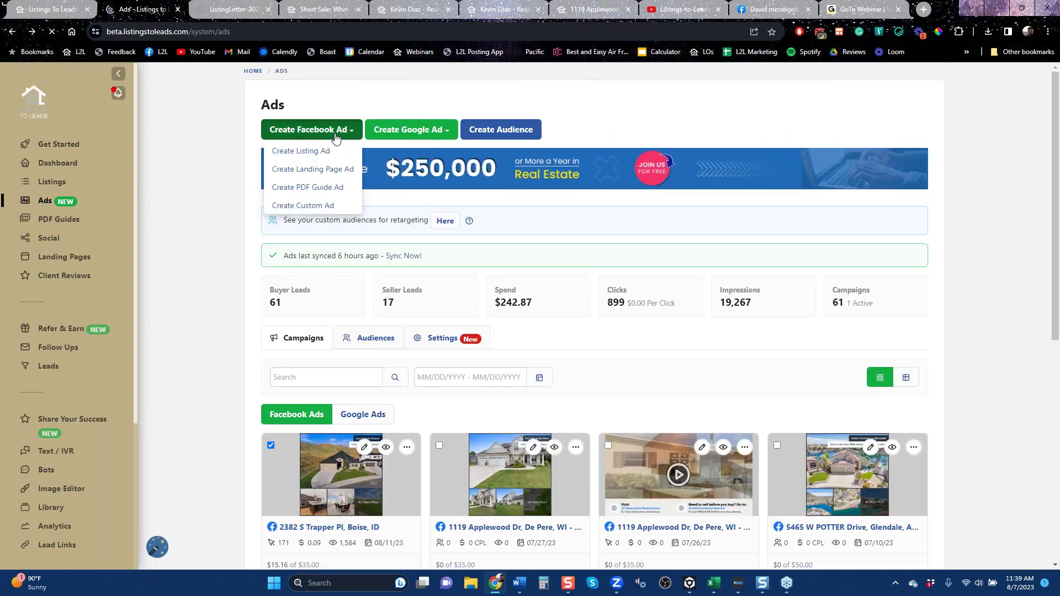
click(335, 188)
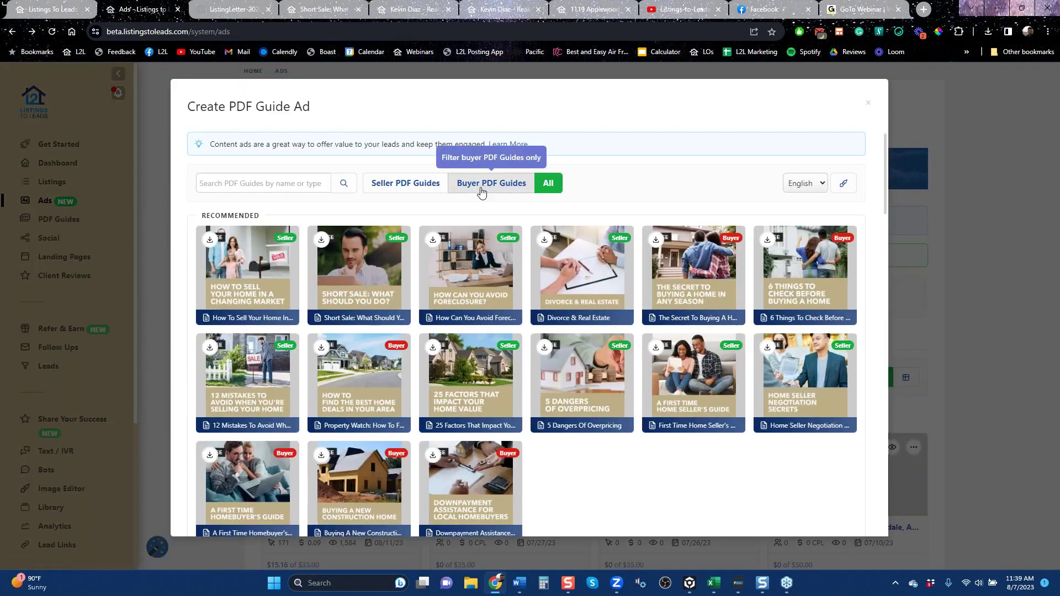
click(400, 185)
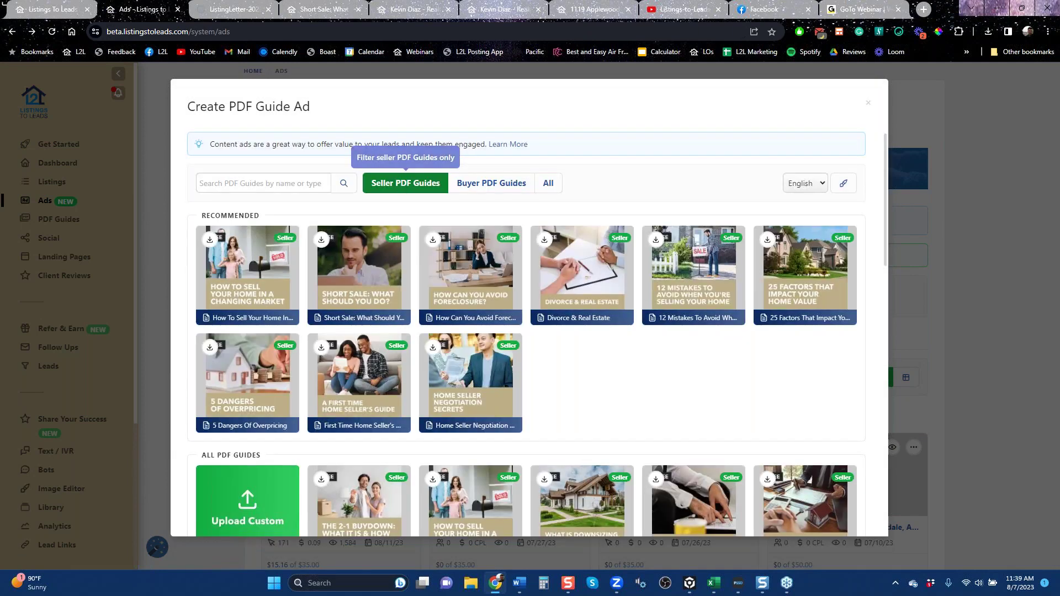
mouse_move(581, 280)
mouse_move(465, 284)
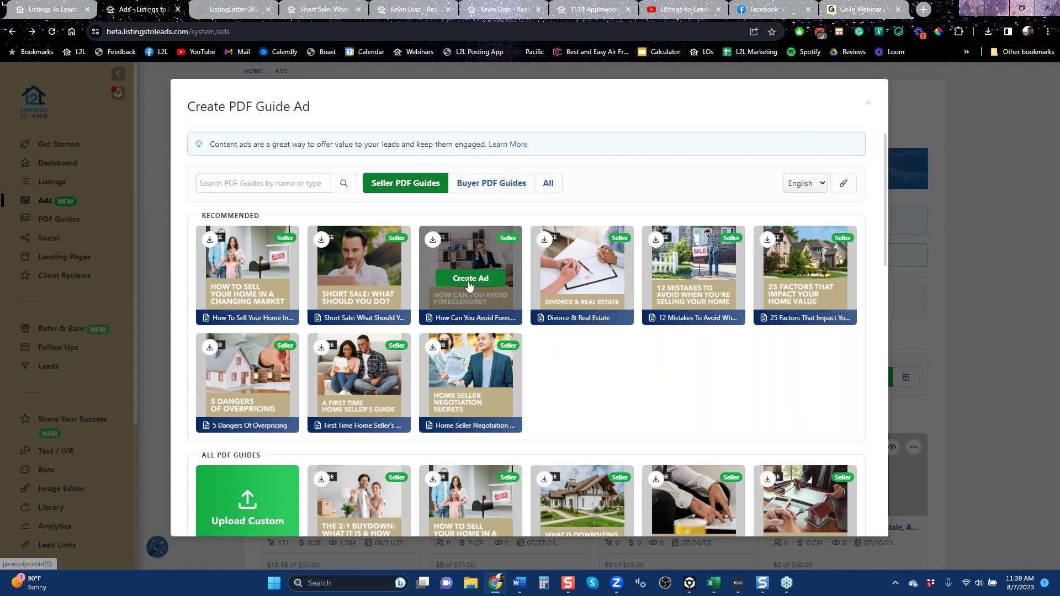
click(472, 282)
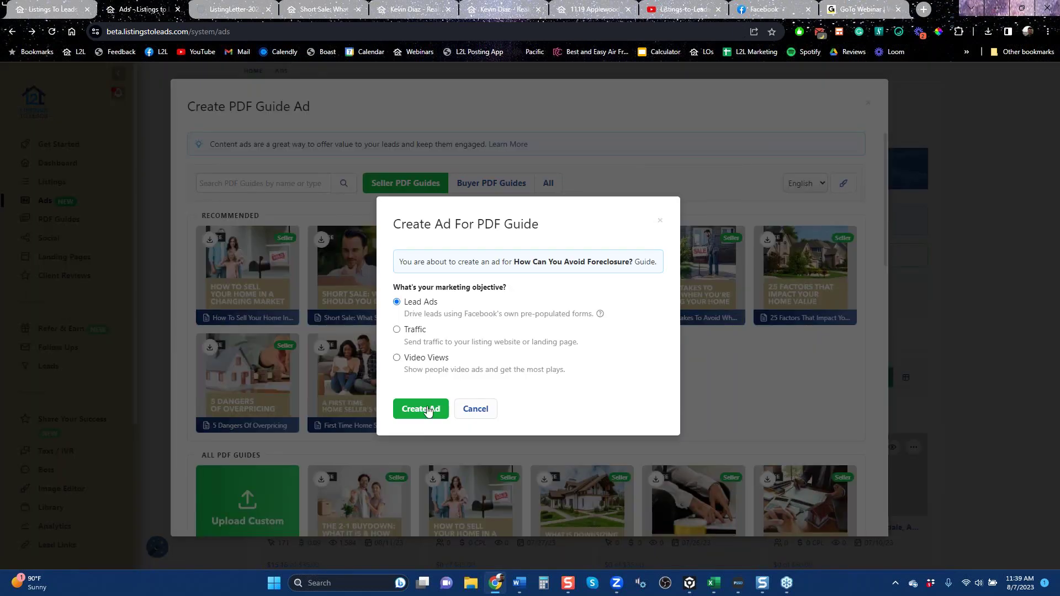
click(428, 410)
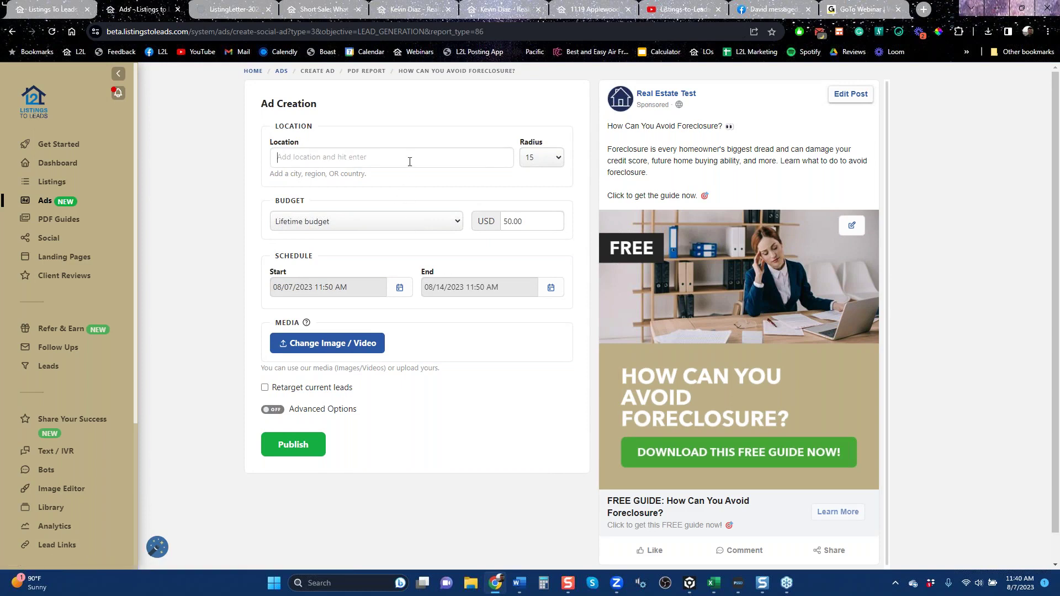
Target Lafayette, California as the foreclosure guide ad's location.
text(lafayette)
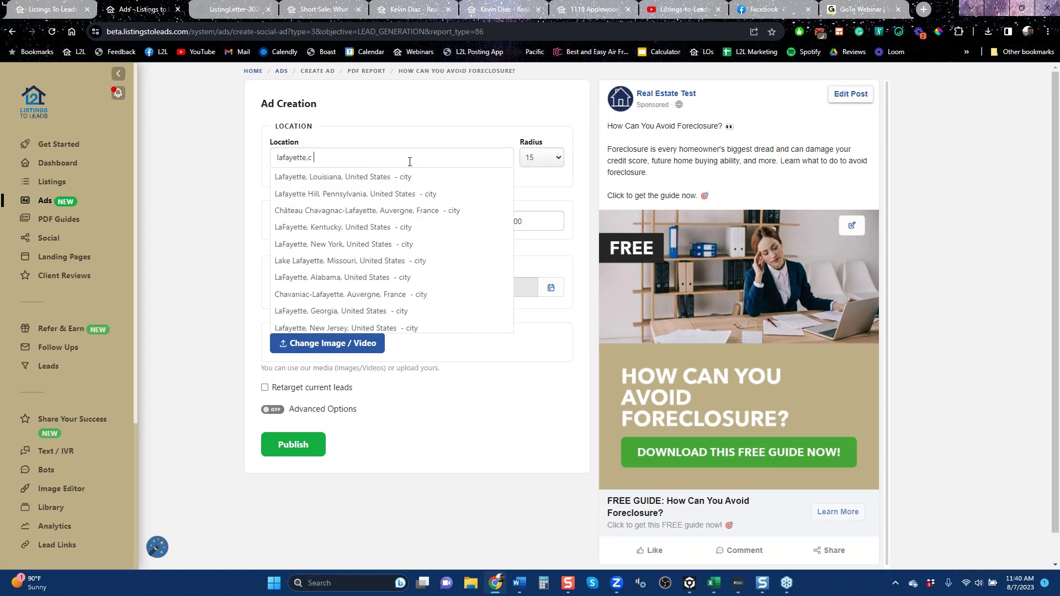
text(, can)
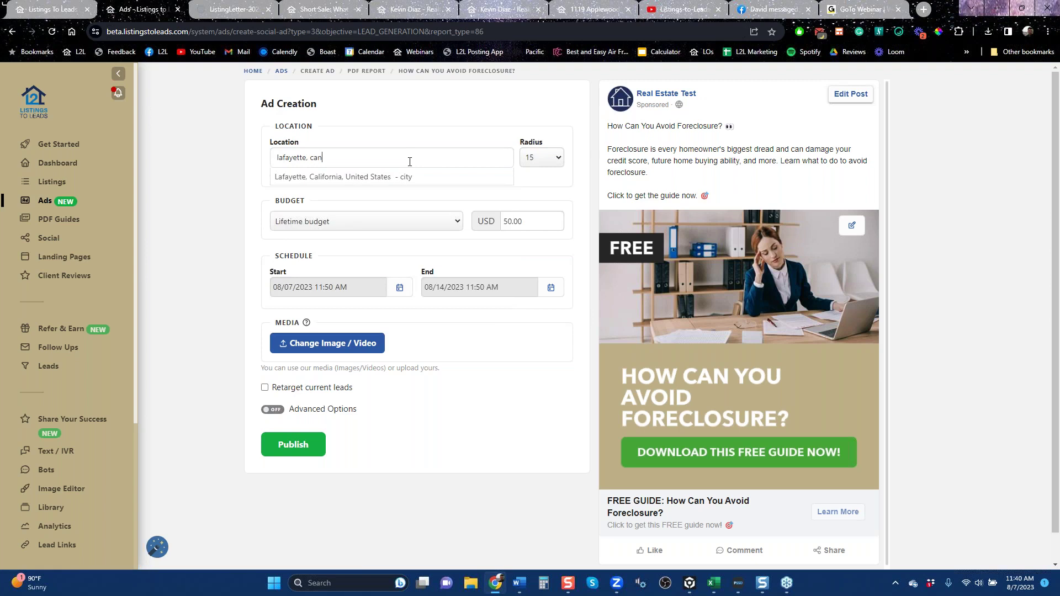
key(Down)
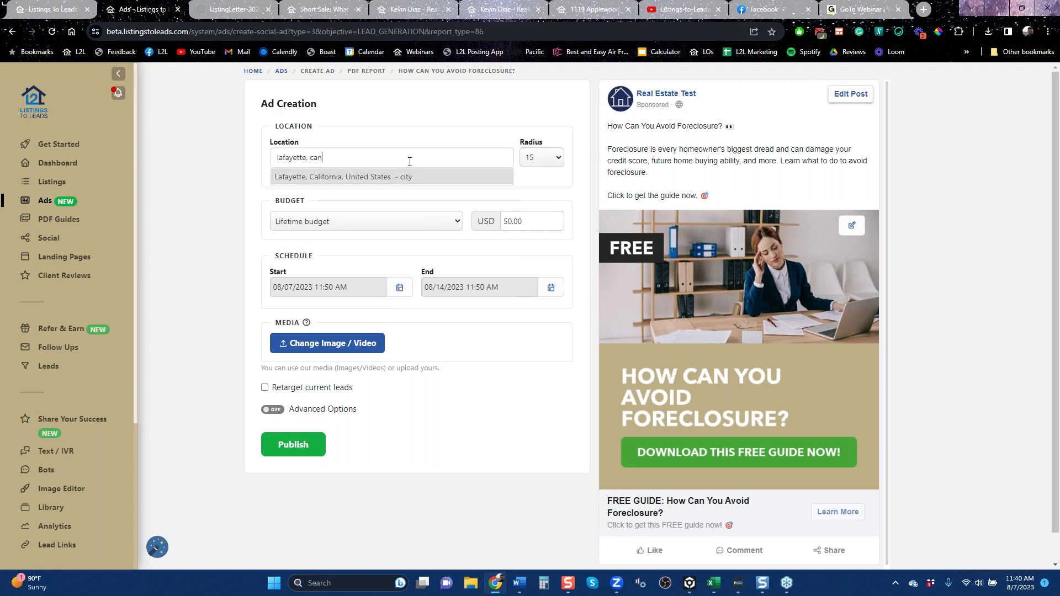
key(Return)
key(BackSpace)
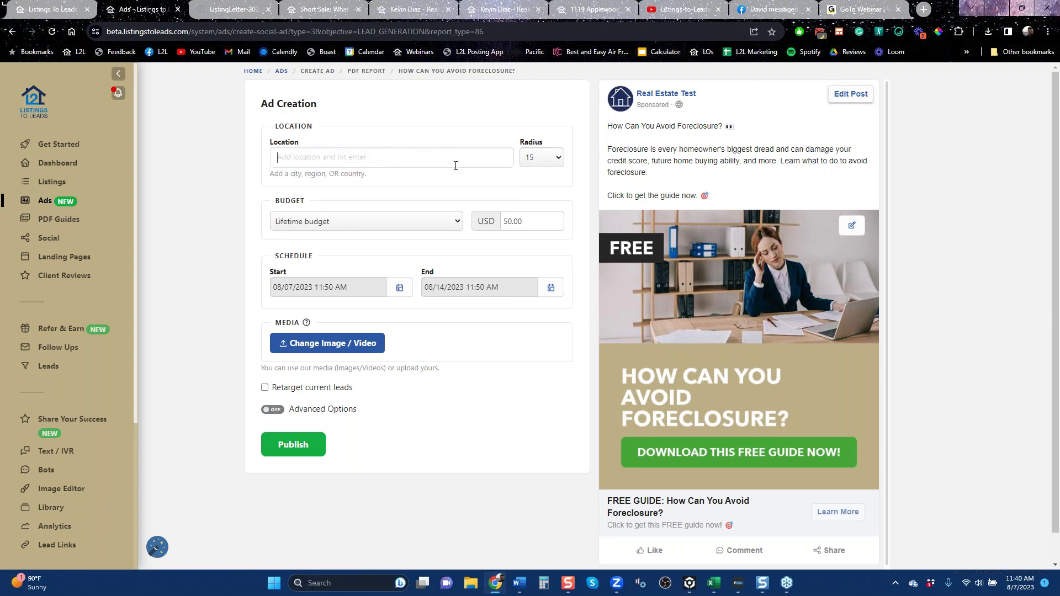
text(laf)
key(Return)
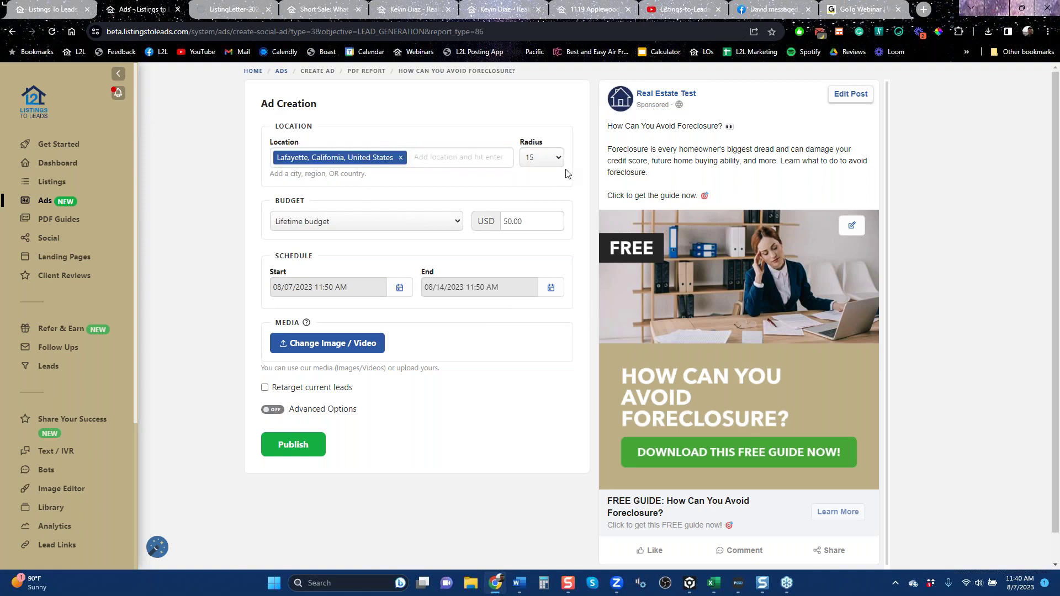
Set the ad's targeting radius to 30, then switch to Facebook.
click(555, 162)
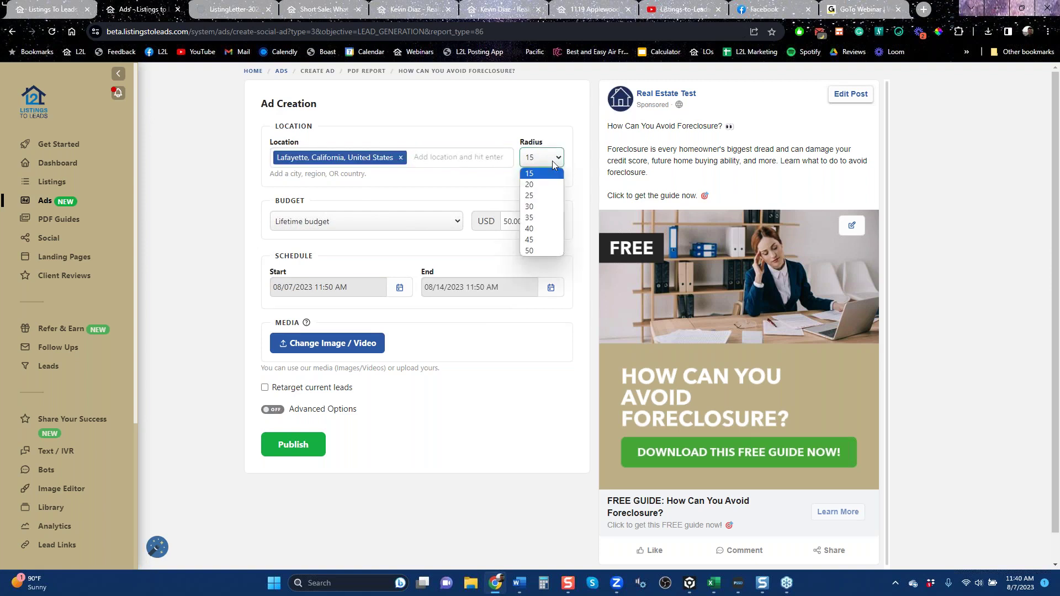
click(553, 207)
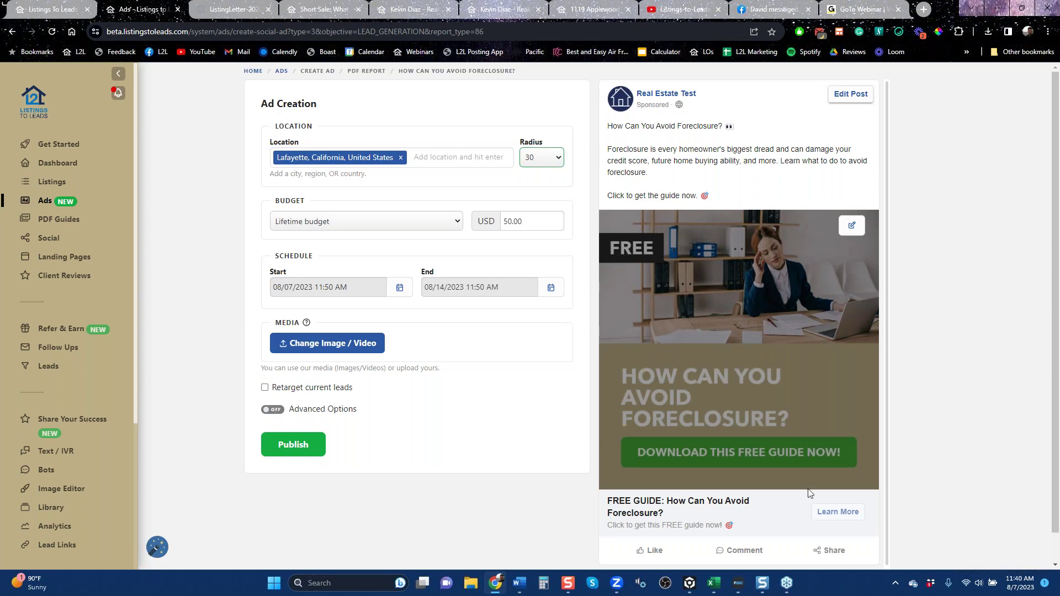
click(771, 9)
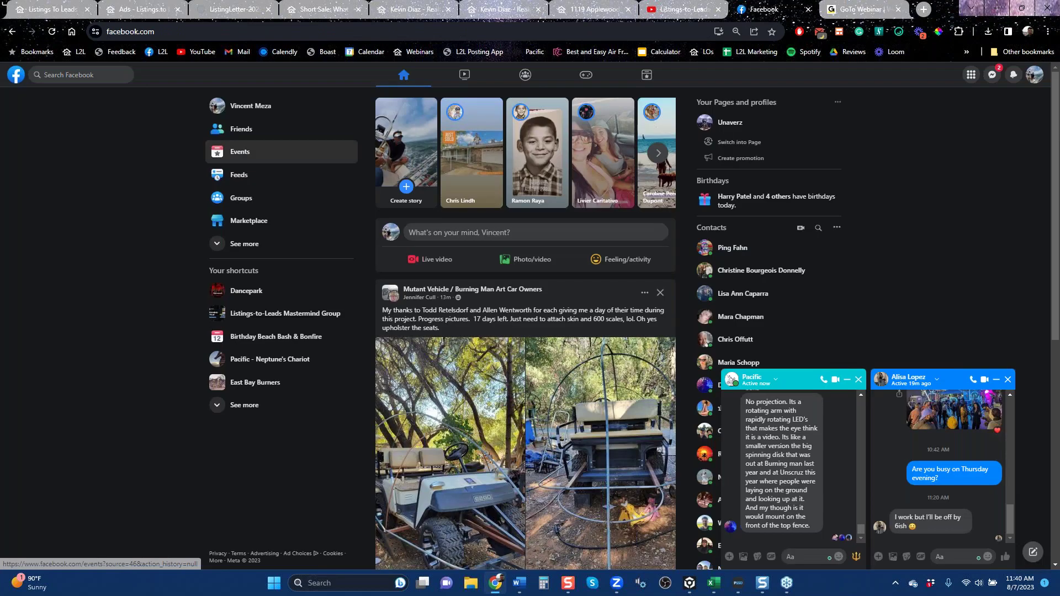
Close both Messenger chat windows and scroll through the Facebook news feed.
click(859, 380)
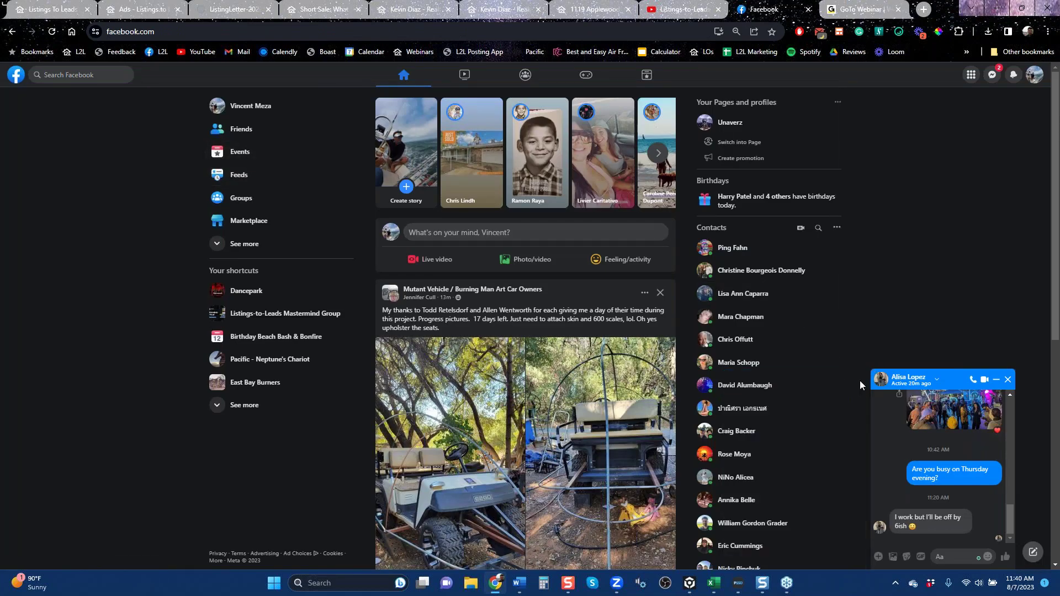
click(1008, 380)
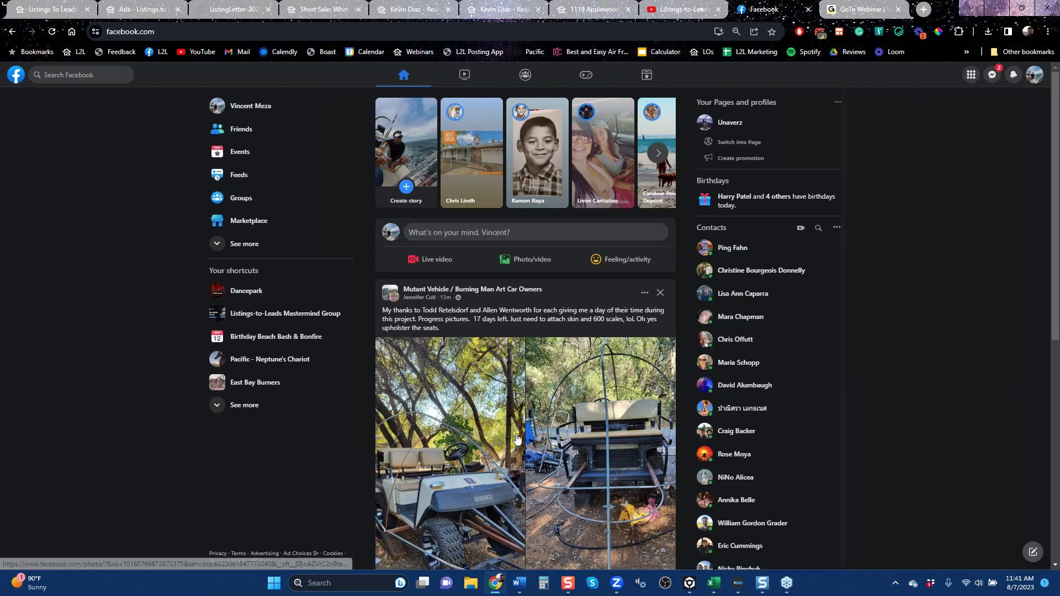
scroll(516, 438, down, 6)
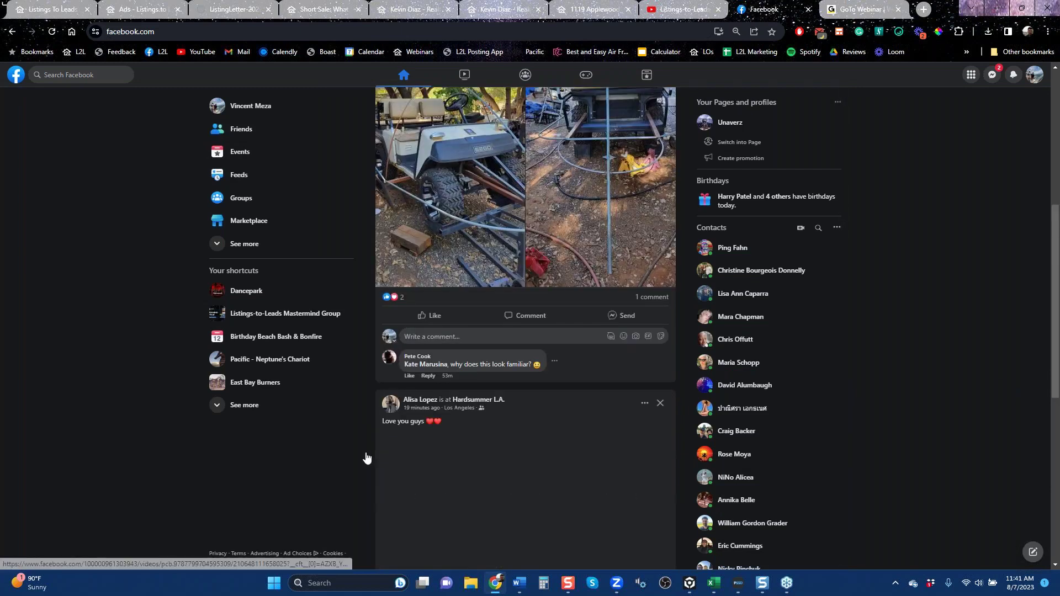
scroll(356, 453, down, 6)
scroll(355, 450, down, 1)
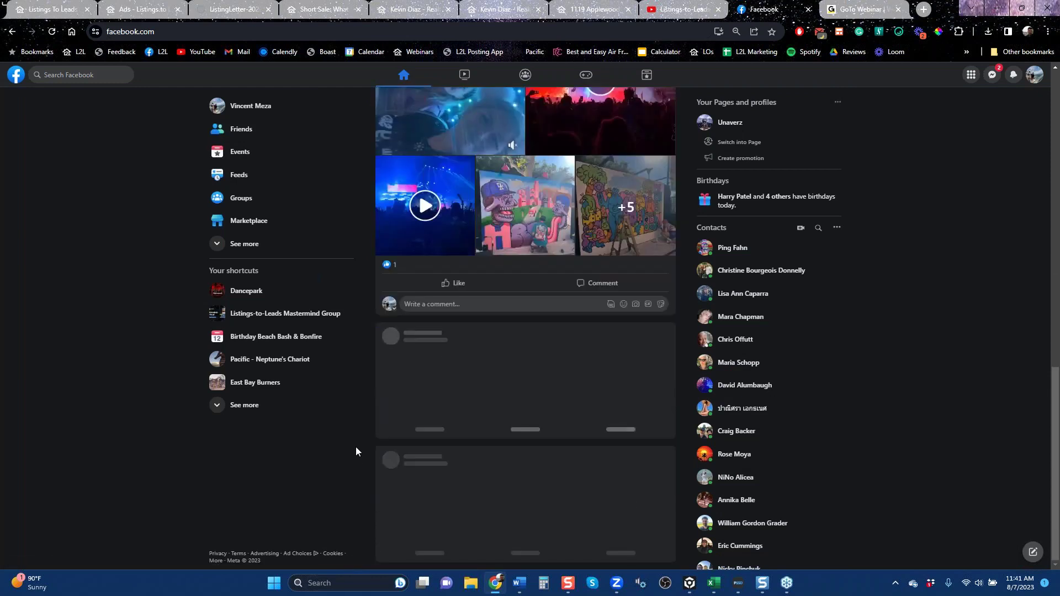
scroll(356, 446, down, 4)
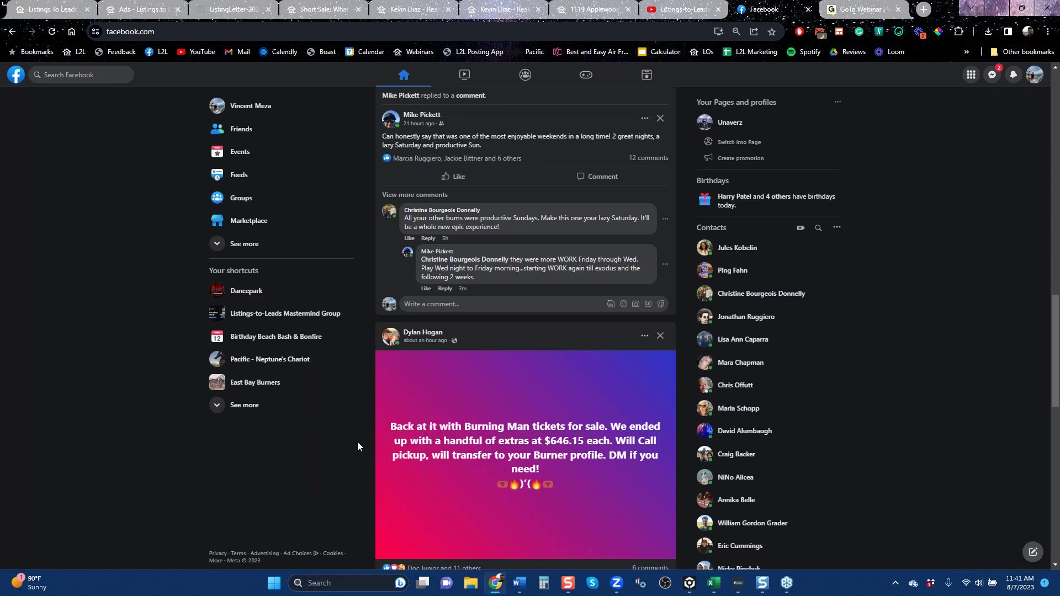
scroll(357, 443, down, 12)
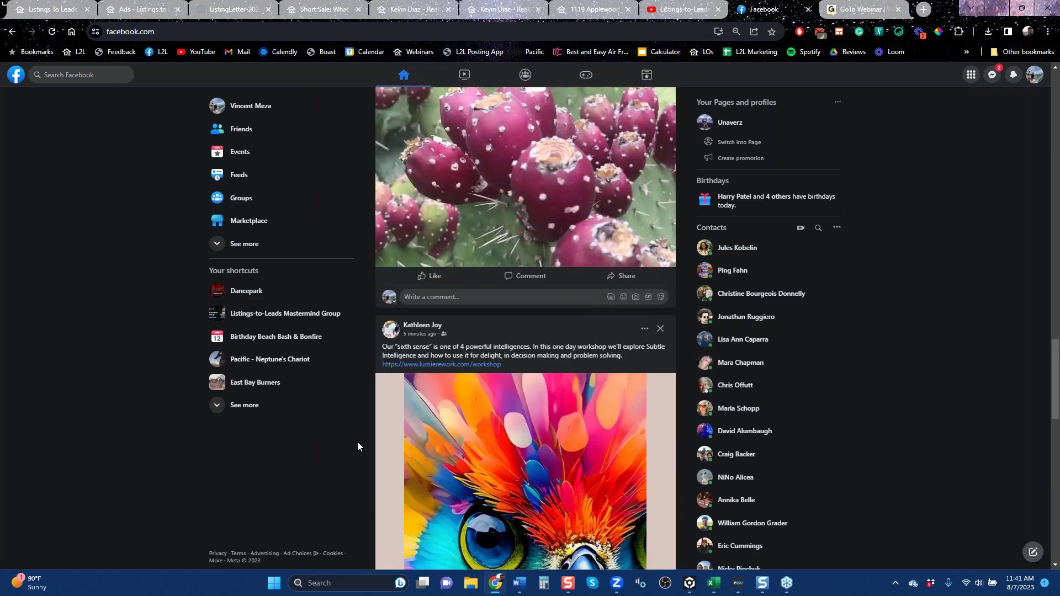
scroll(357, 446, down, 6)
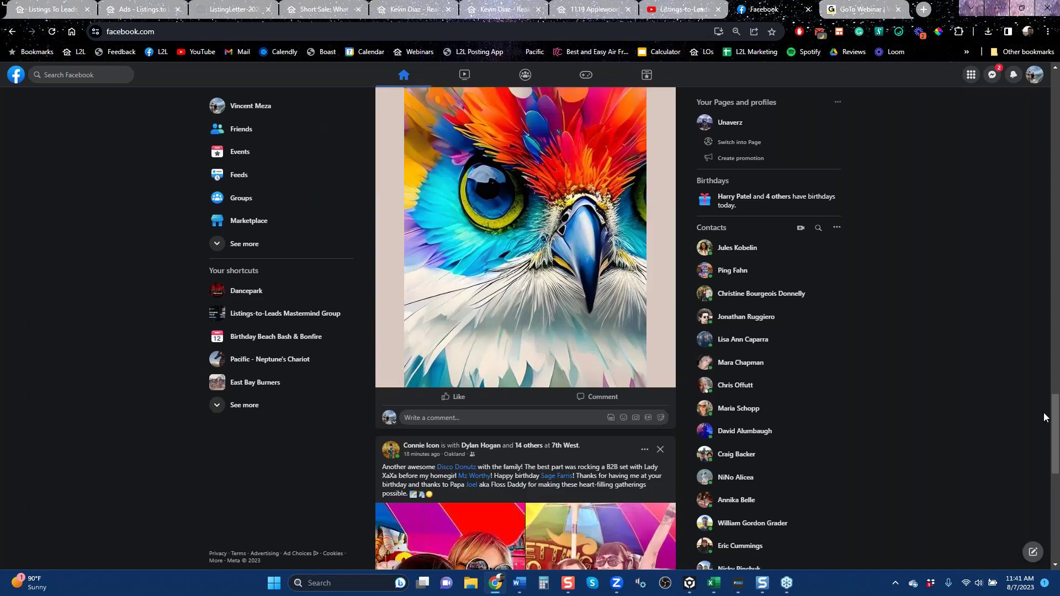
scroll(1056, 399, down, 10)
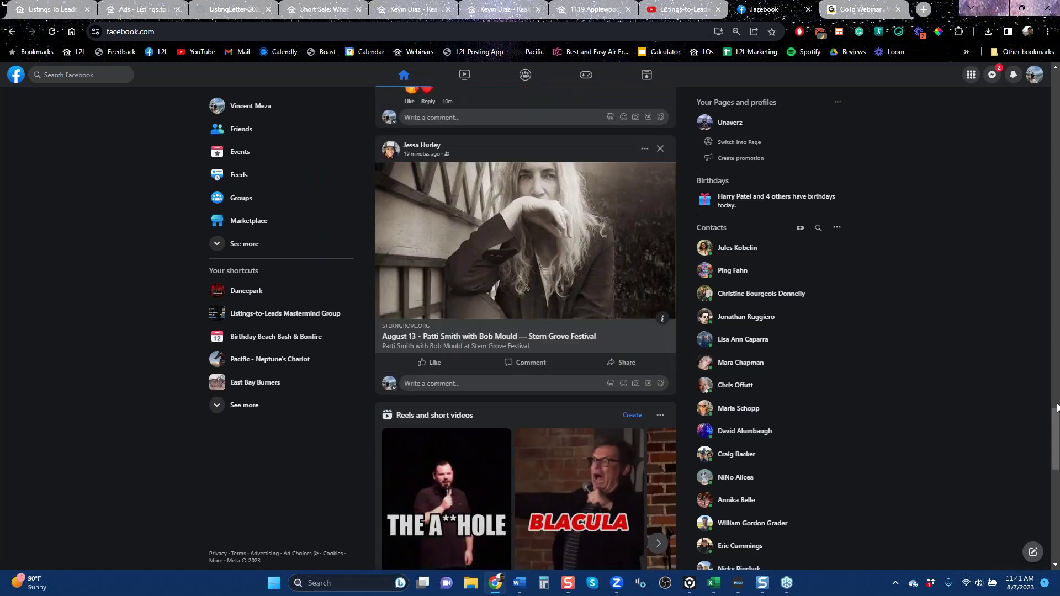
scroll(1056, 417, up, 5)
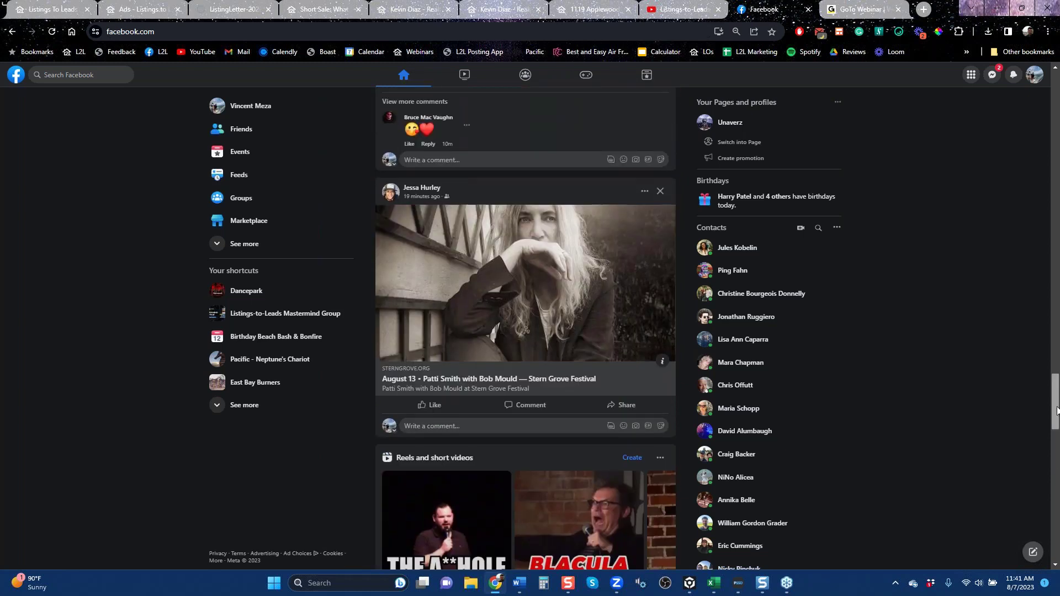
scroll(525, 328, up, 3)
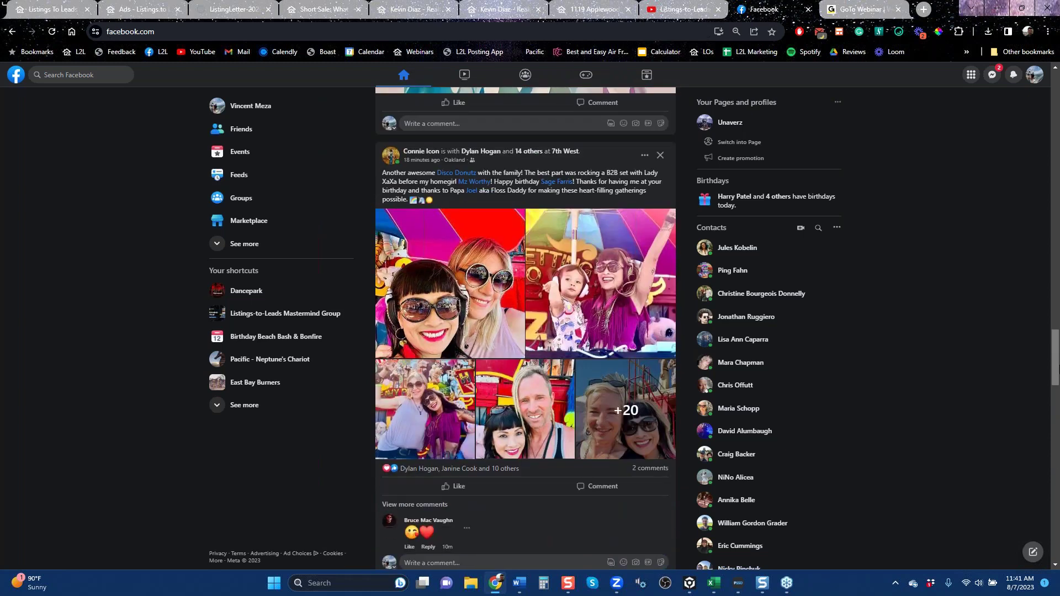
scroll(525, 328, up, 6)
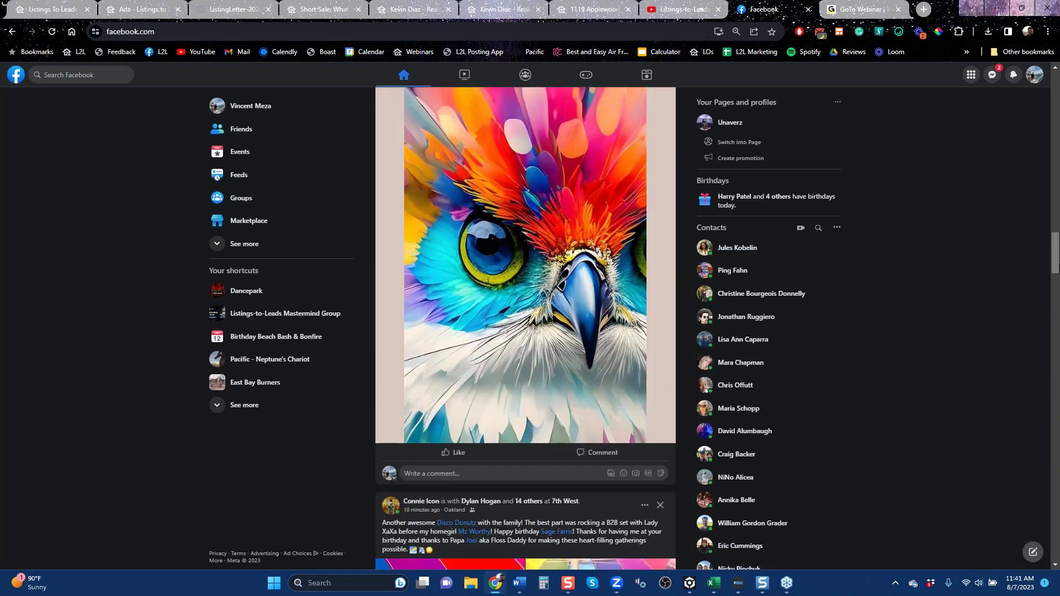
drag(1057, 261, 1057, 254)
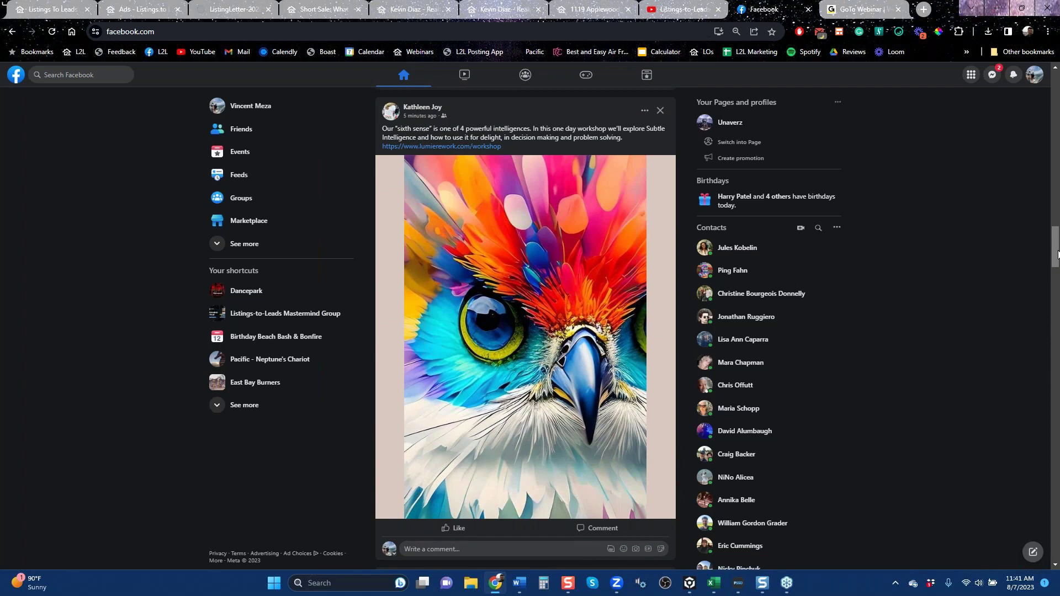
click(601, 8)
click(503, 37)
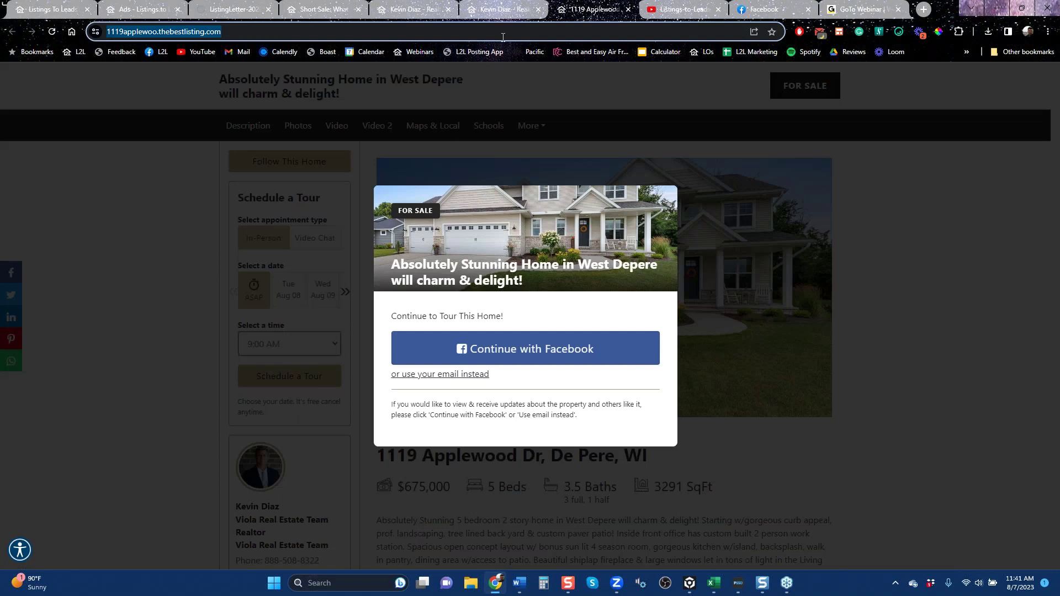
text(go)
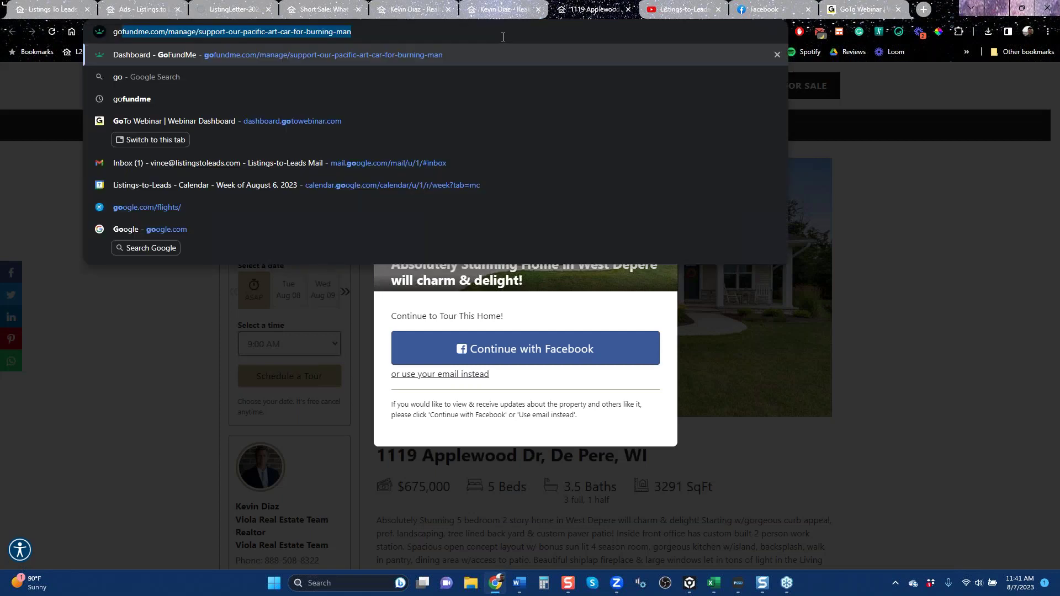
Rerun the saved 'how do i sell my home' Google search, then return to the ad page.
click(243, 238)
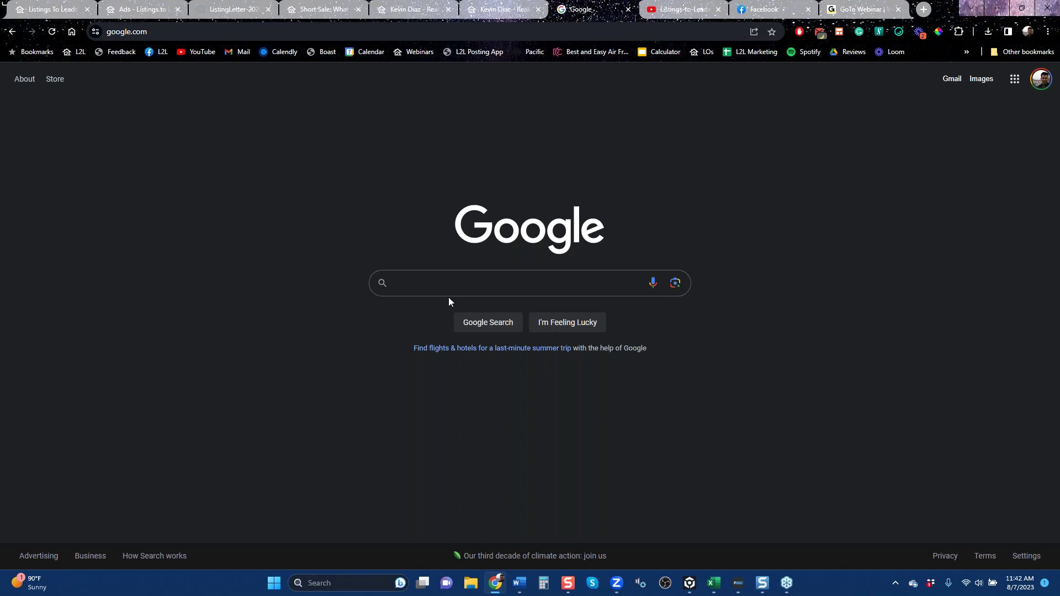
click(461, 287)
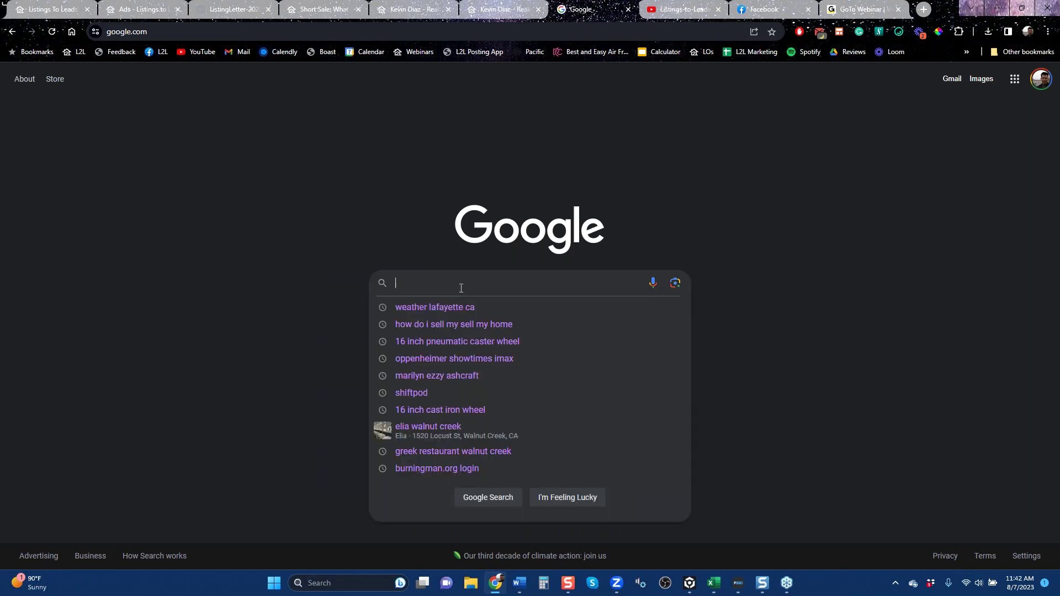
click(461, 324)
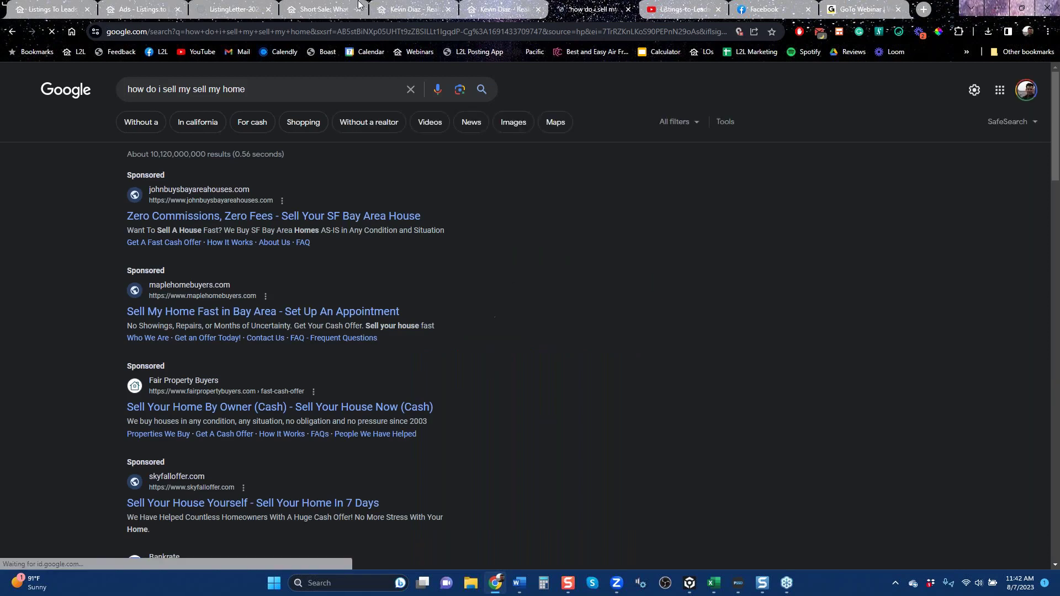
click(152, 9)
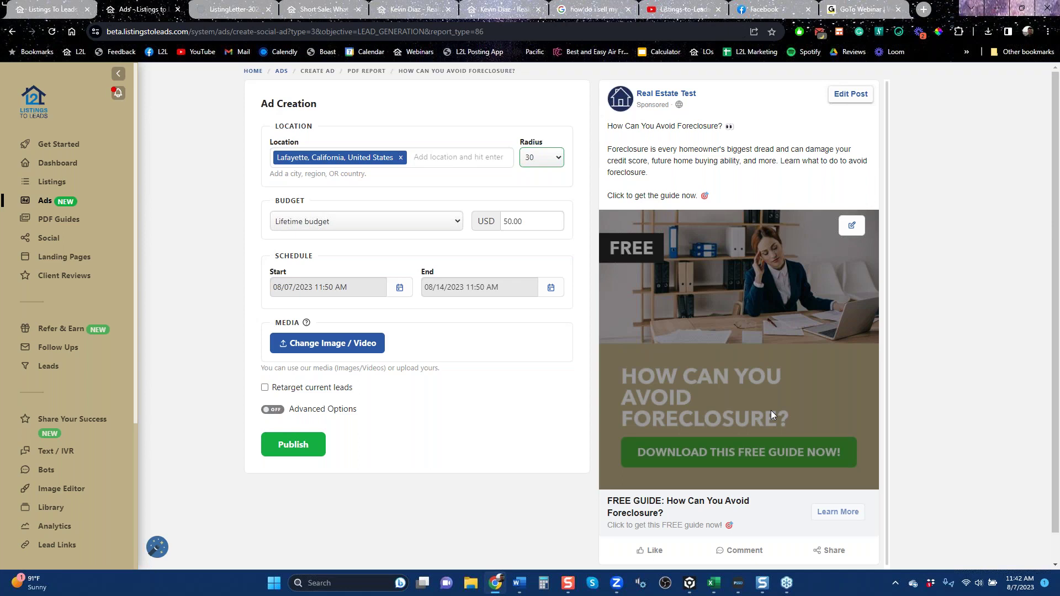
From the Ads overview, start a Google PDF Guide Ad filtered to Seller PDF Guides.
click(12, 33)
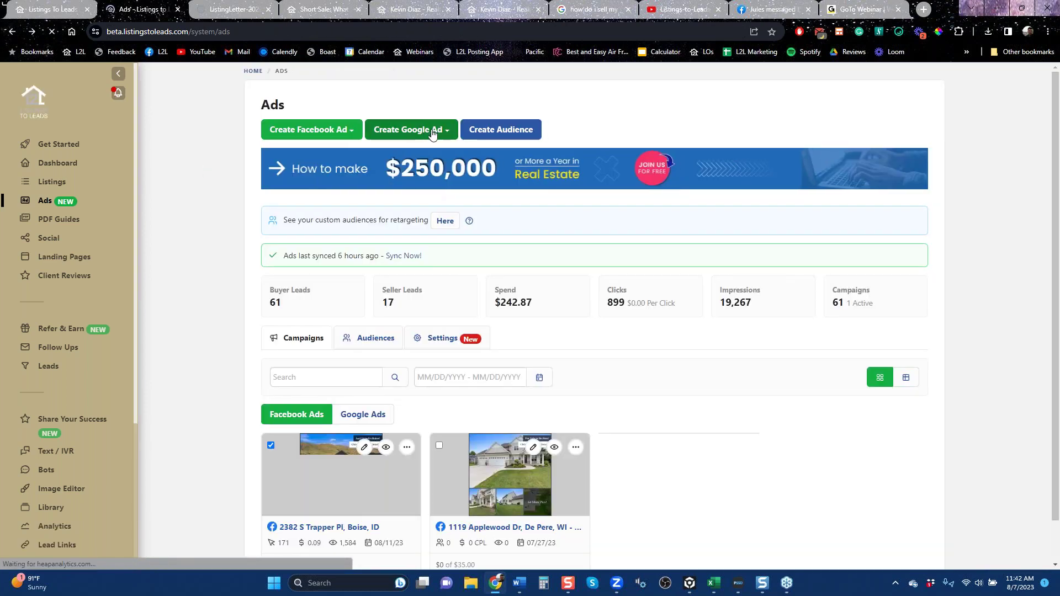
click(433, 133)
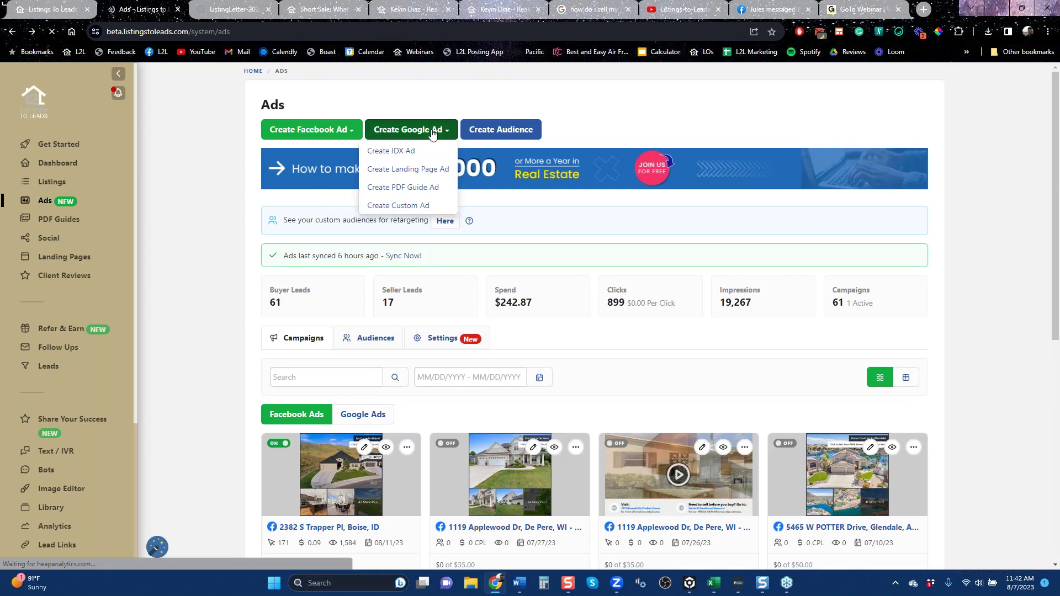
click(409, 190)
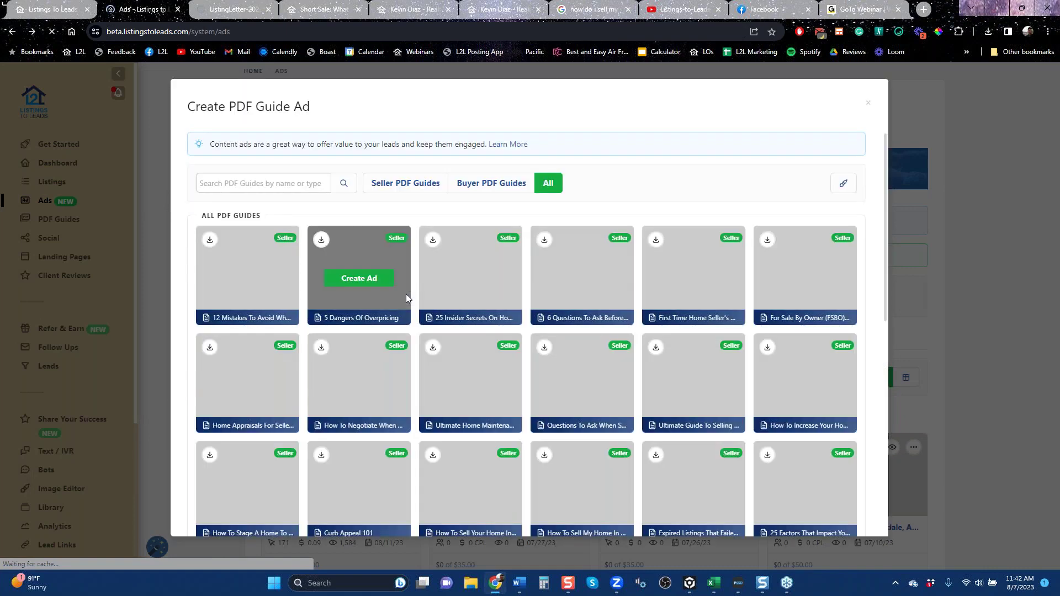
click(425, 193)
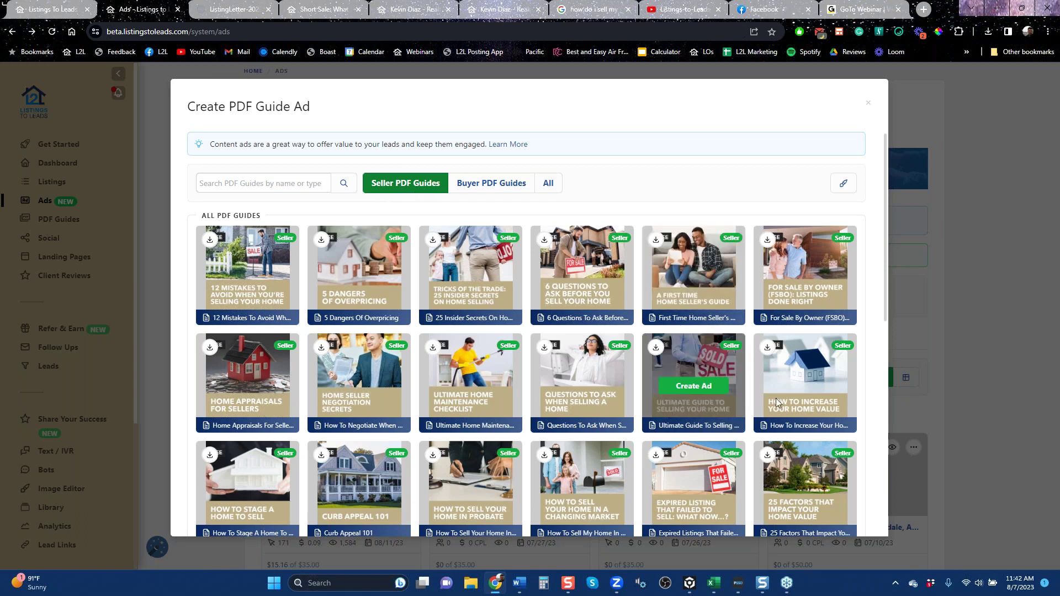
mouse_move(800, 397)
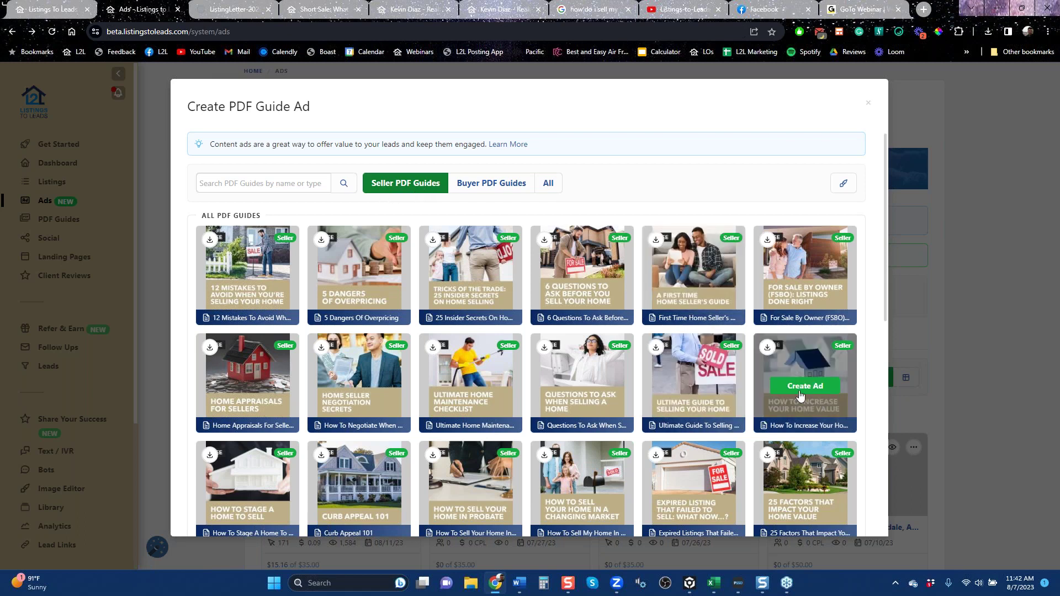
Create a Google ad from the Selling FSBO Listings guide targeting Lafayette, California, with advanced options on.
click(813, 279)
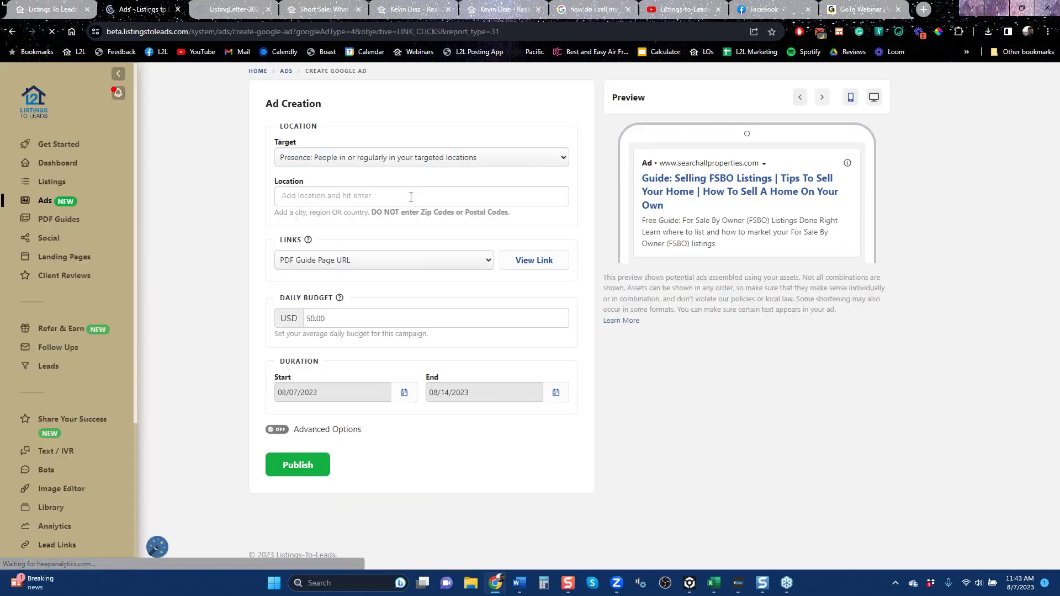
text(lafayette)
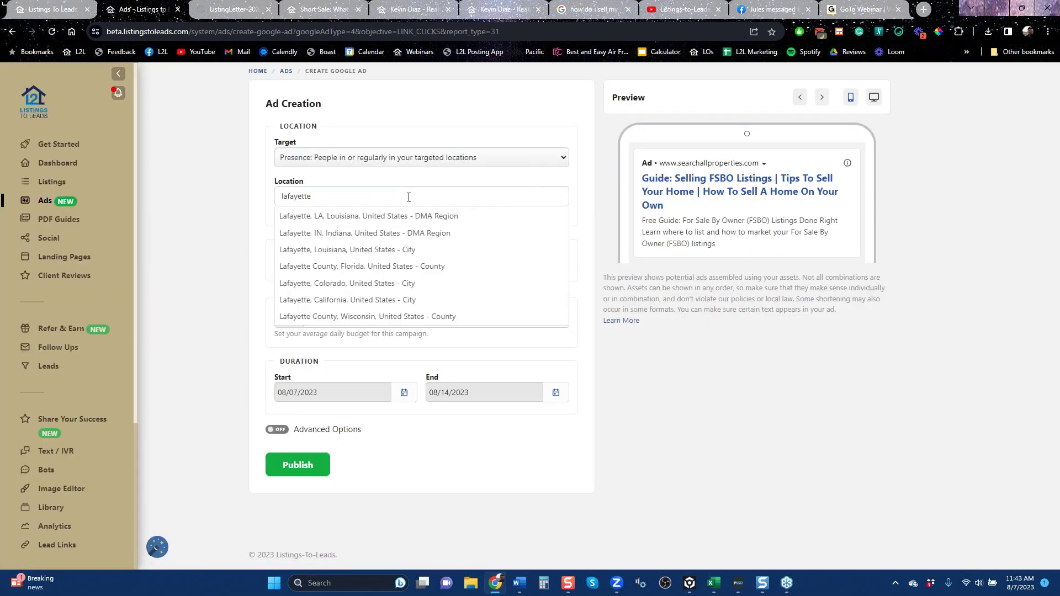
text(, ca)
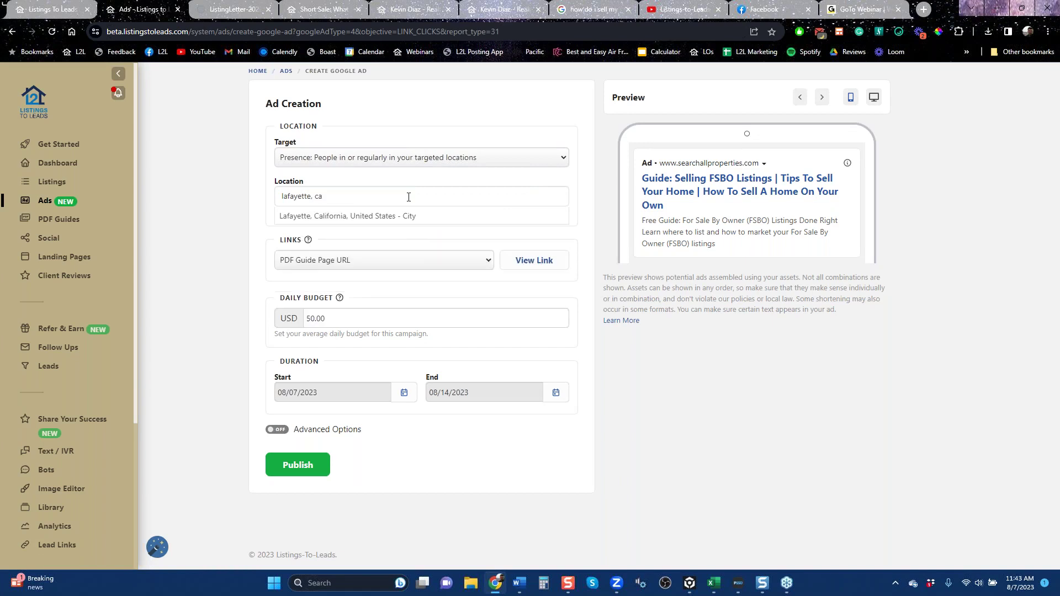
click(403, 216)
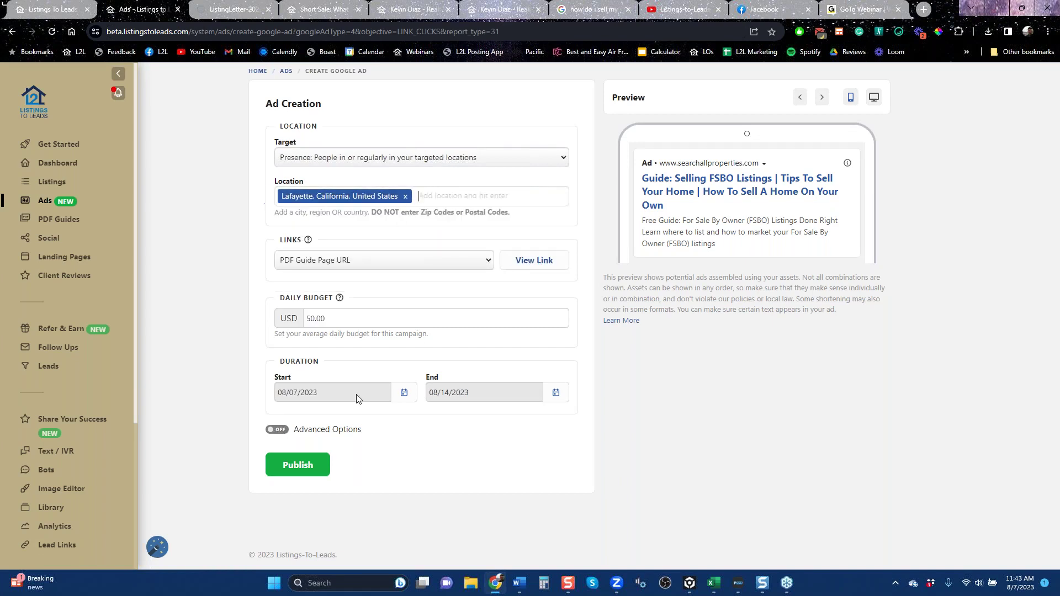
click(320, 431)
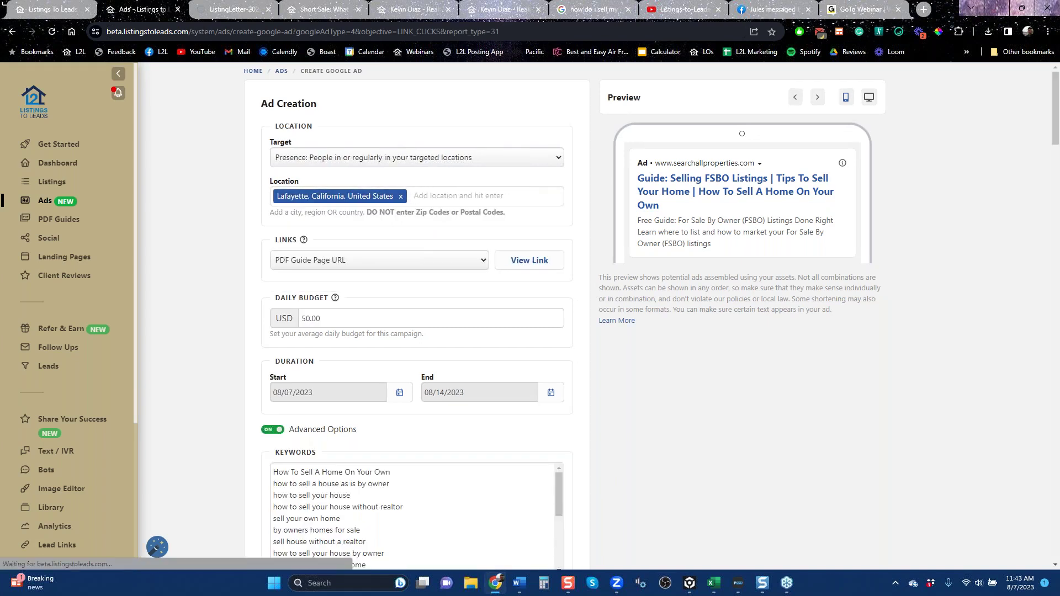
scroll(319, 431, down, 6)
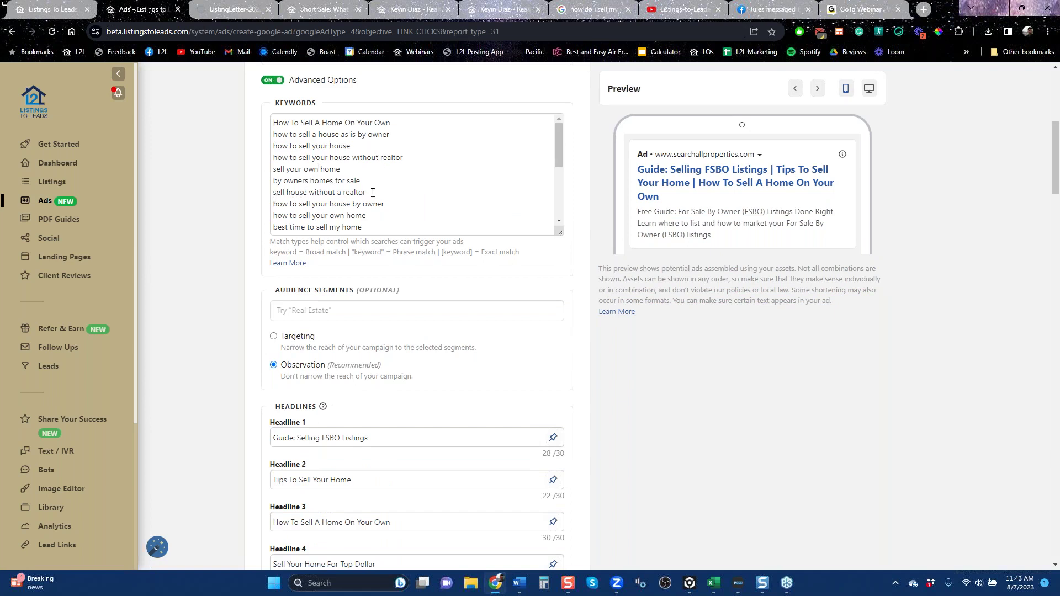
scroll(373, 193, up, 6)
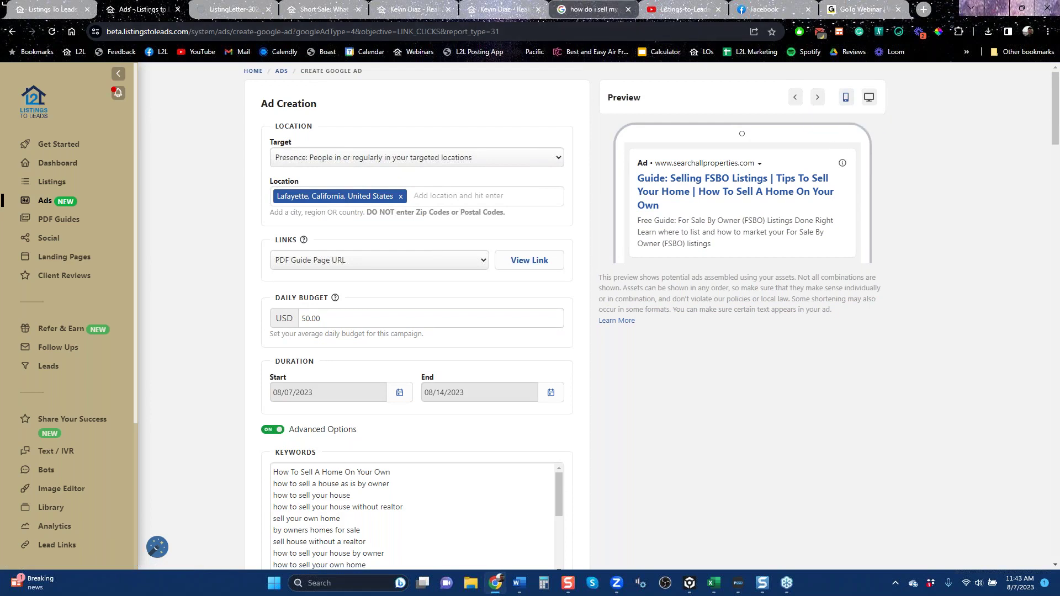
click(591, 10)
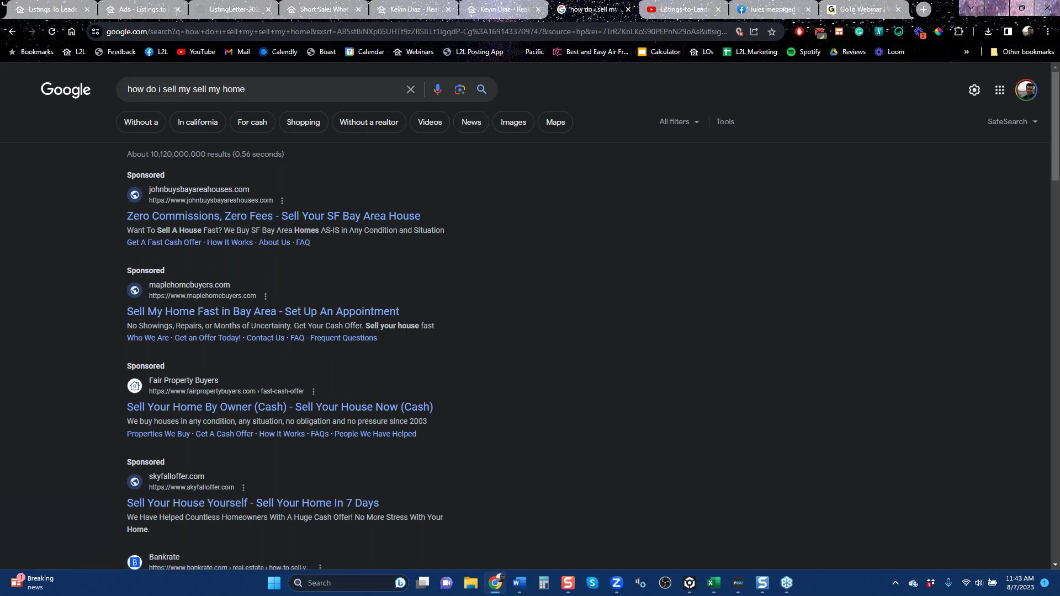
Open the FSBO guide page via View Link from the Google ad draft, then return to the draft.
click(138, 10)
click(530, 269)
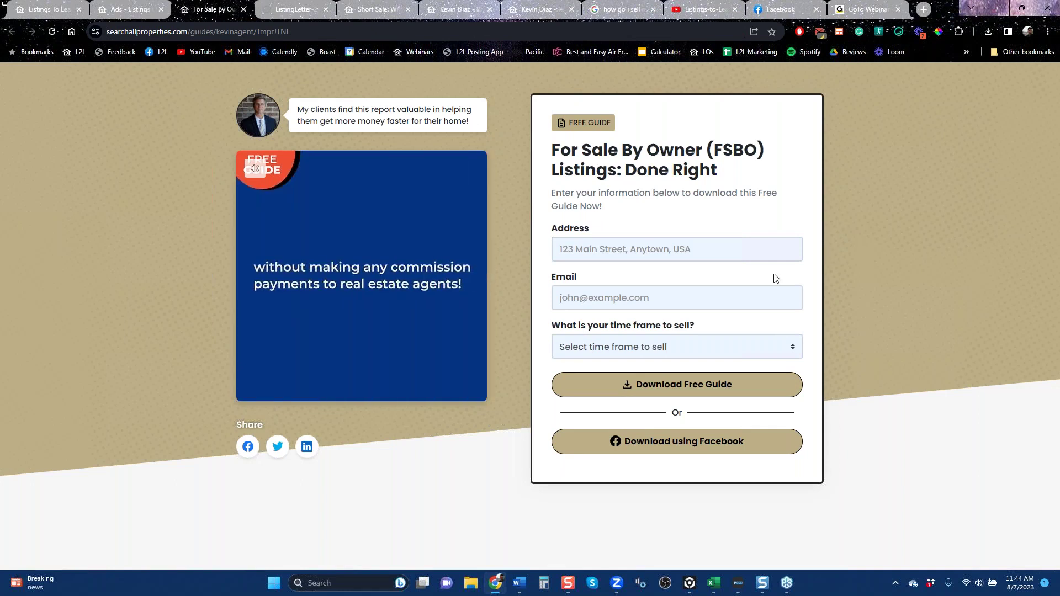
click(127, 10)
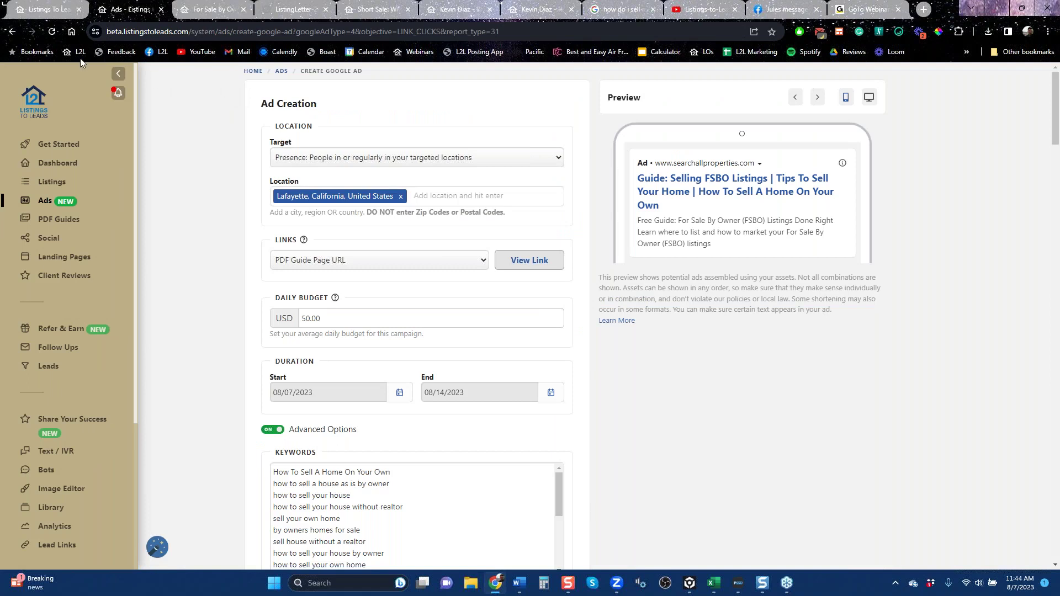
Go back to the Ads overview and list the available Create Google Ad types.
click(11, 31)
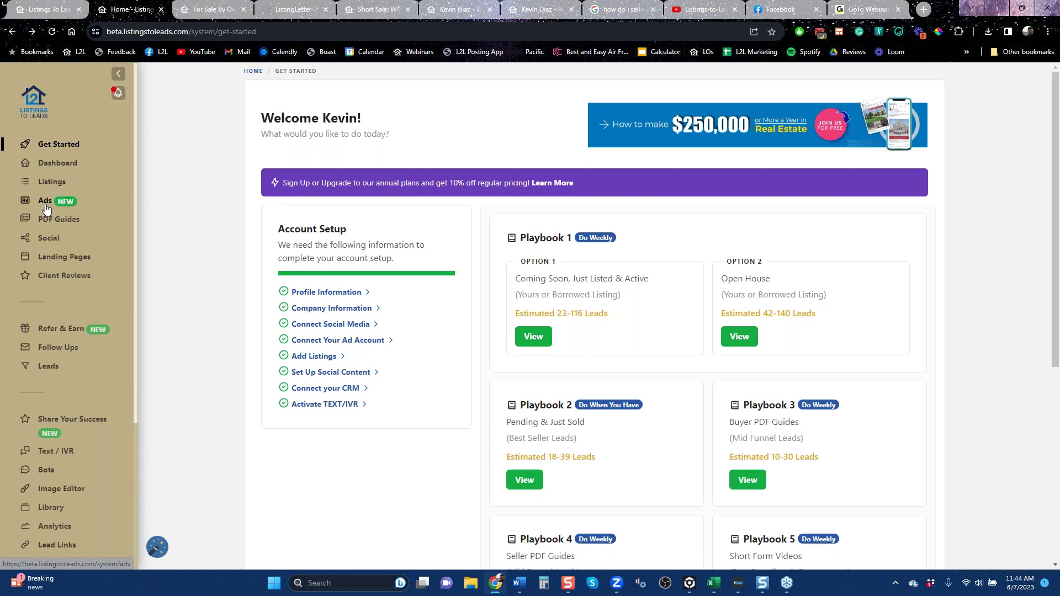
click(47, 208)
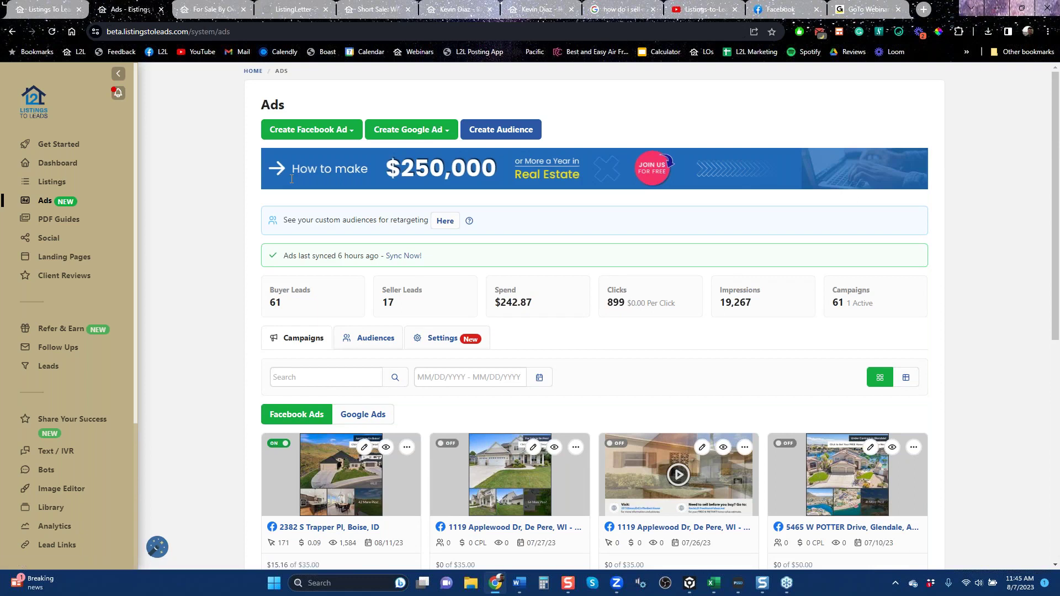
click(437, 135)
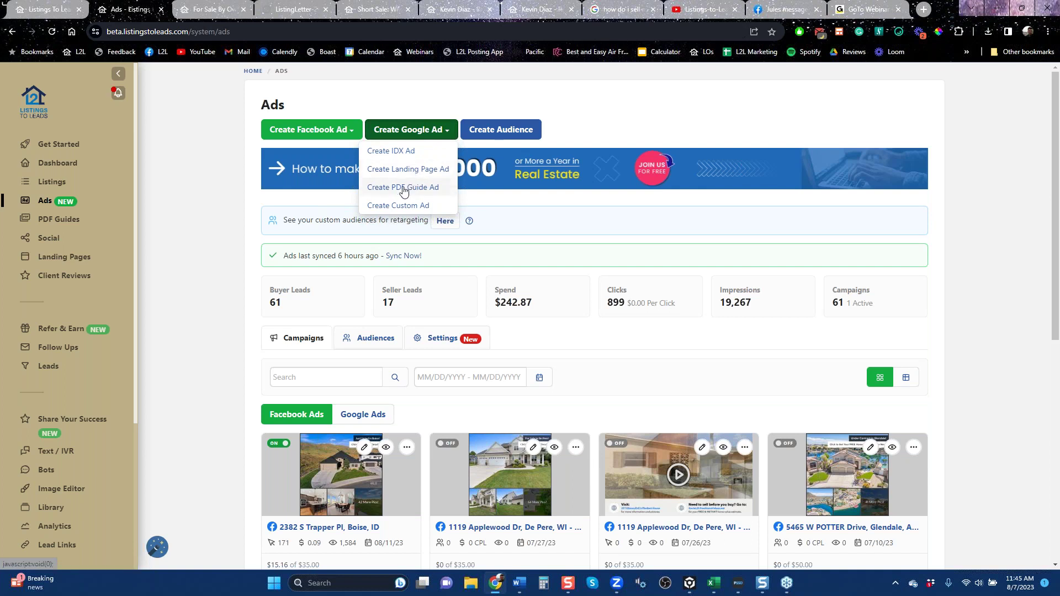
Create a Landing Page Google ad for the Sacramento page and open its linked landing page.
click(404, 170)
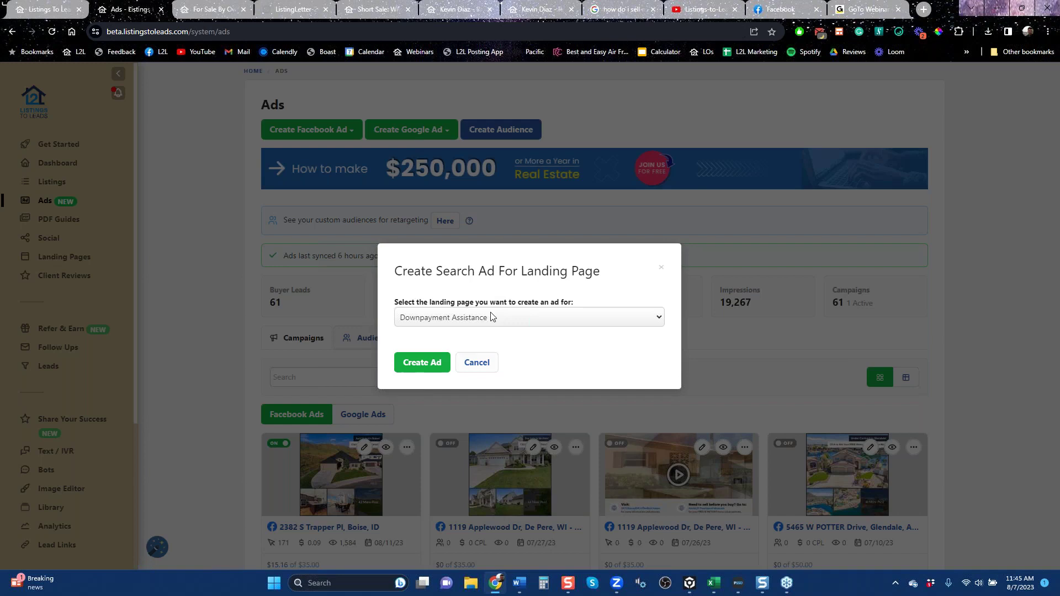
click(473, 317)
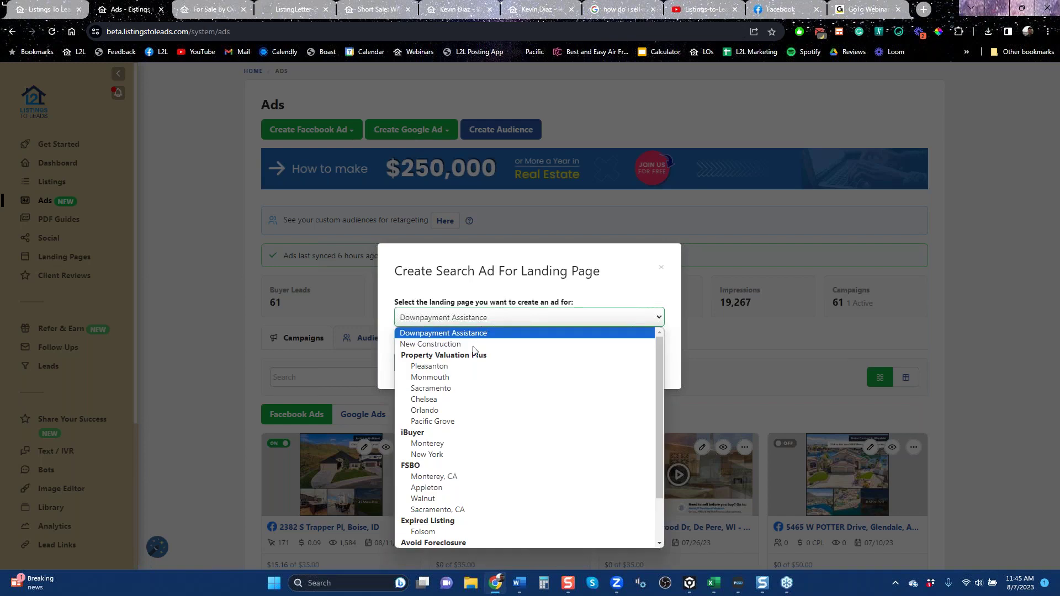
click(445, 389)
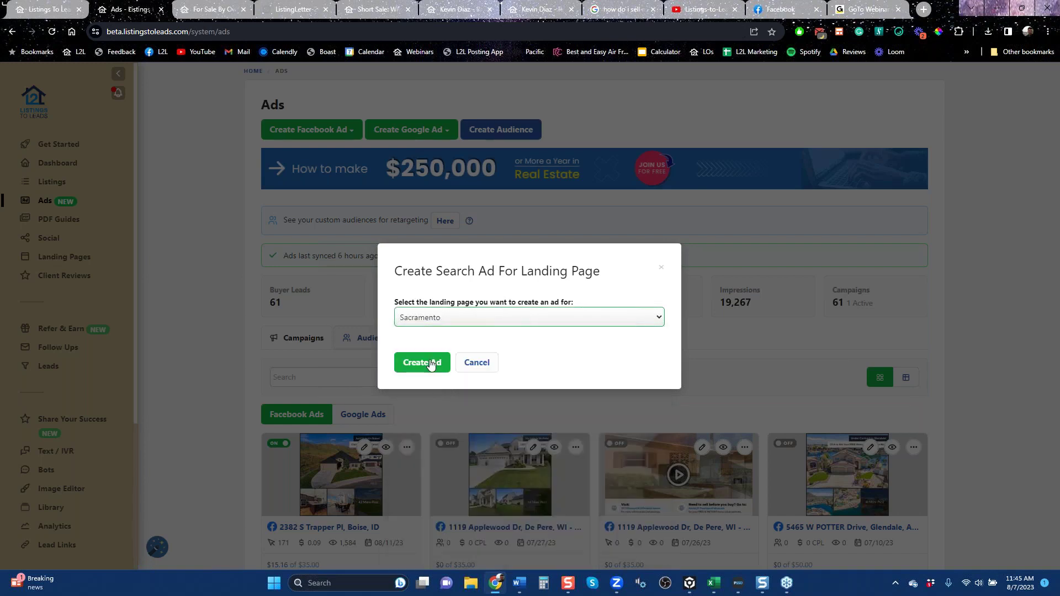
click(430, 364)
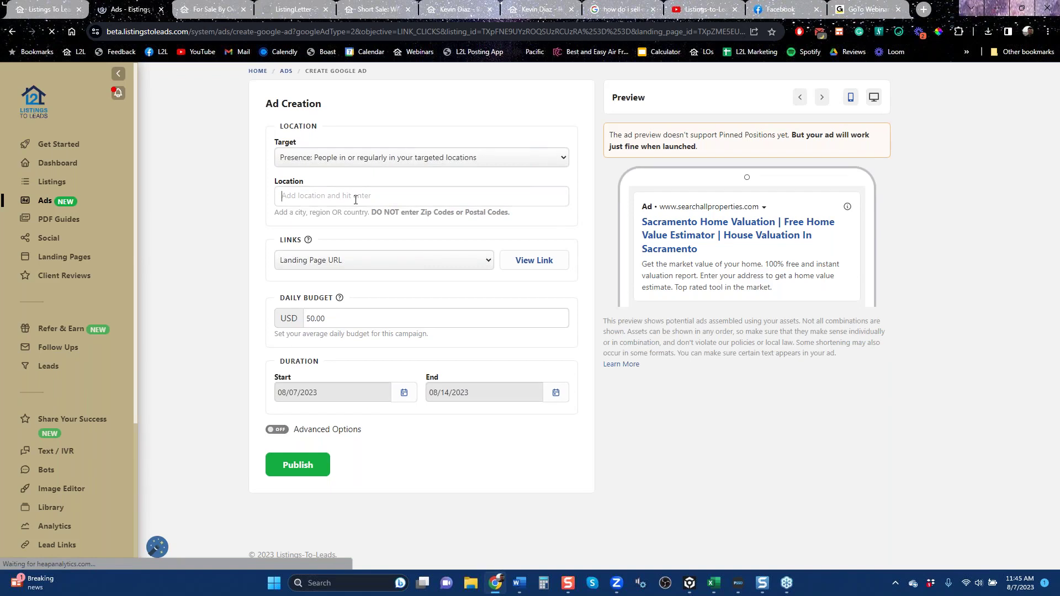
click(545, 272)
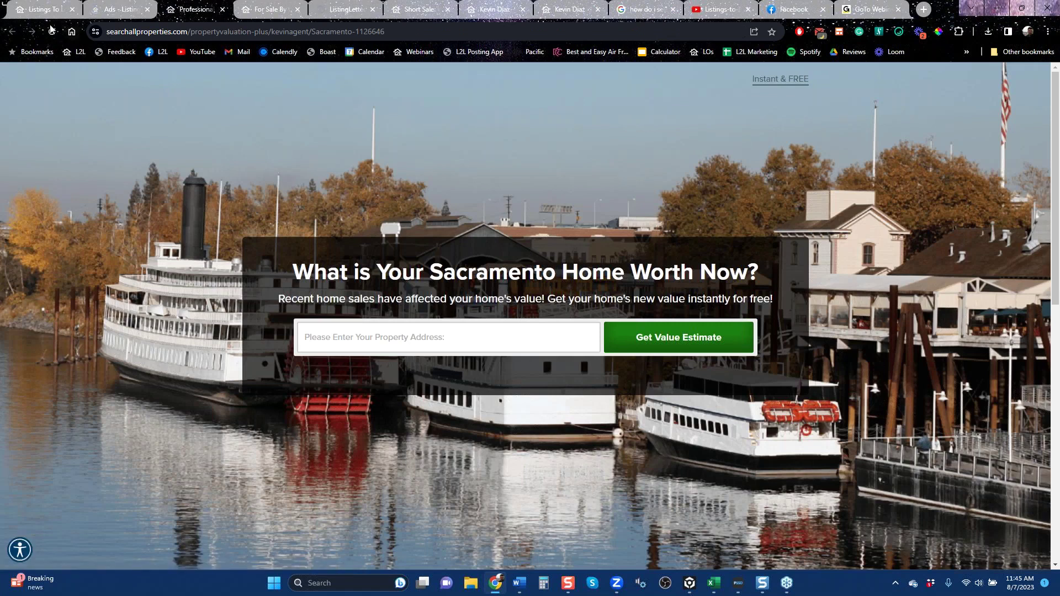
Glance at the Listings To Leads home tab, then return to the Sacramento ad draft.
click(41, 9)
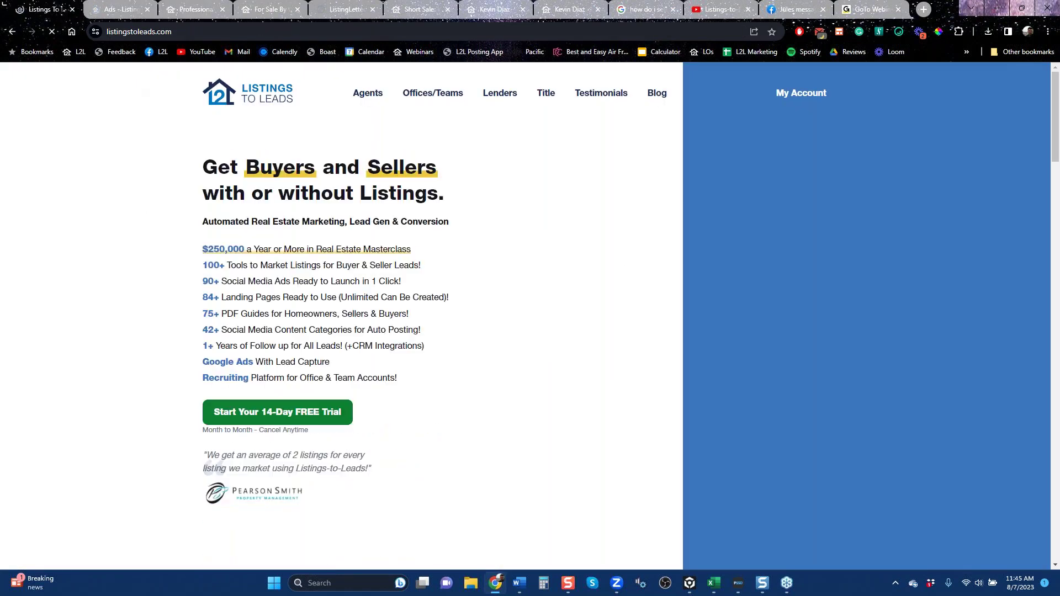
click(119, 9)
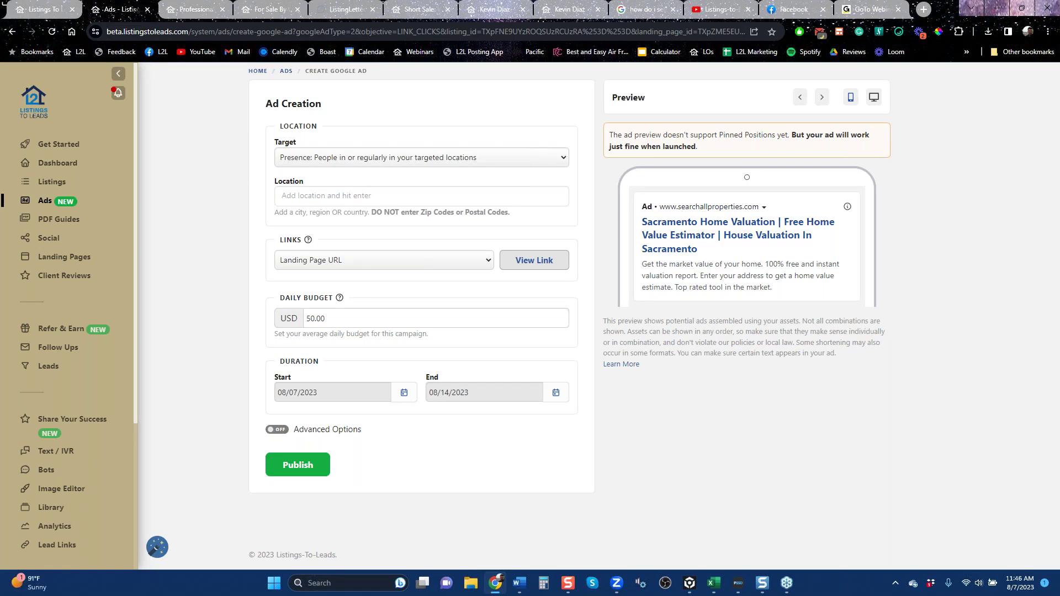
Close the duplicate client-reviews and Short Sale guide tabs, check the listing-letter PDF, then show the YouTube channel.
click(488, 10)
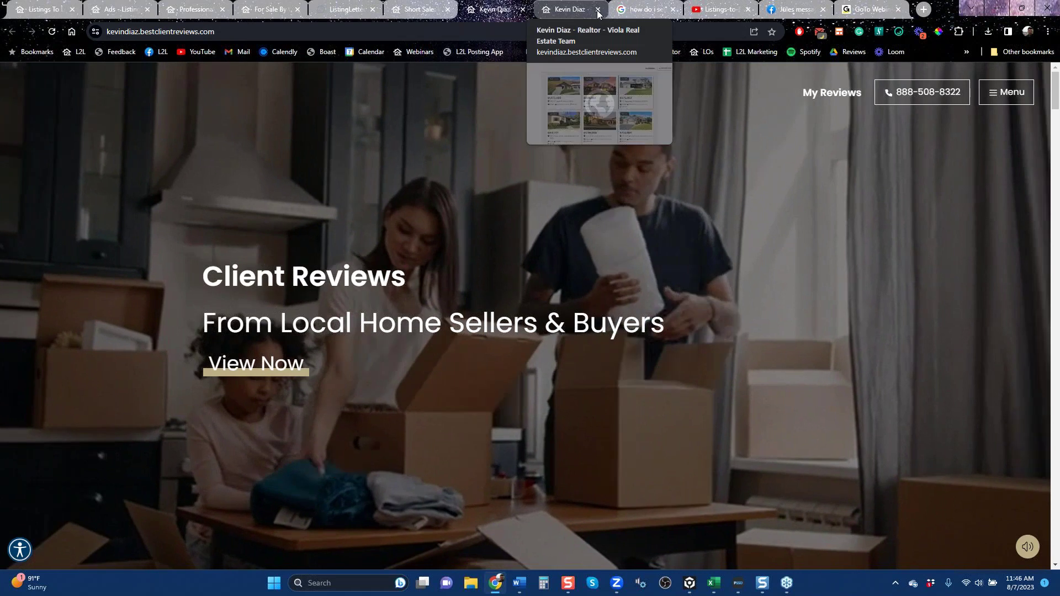
click(598, 9)
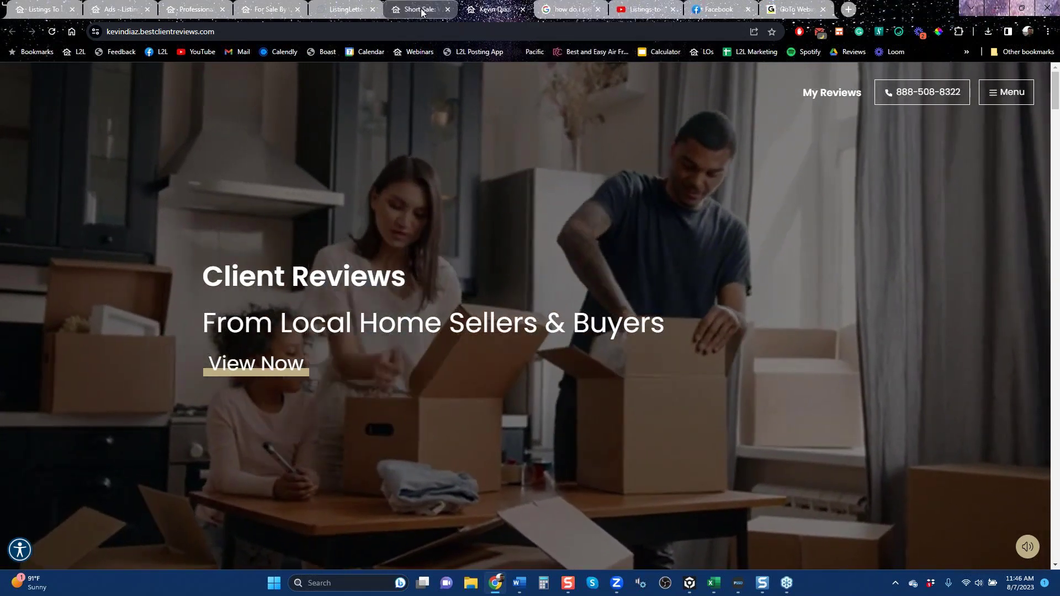
click(421, 9)
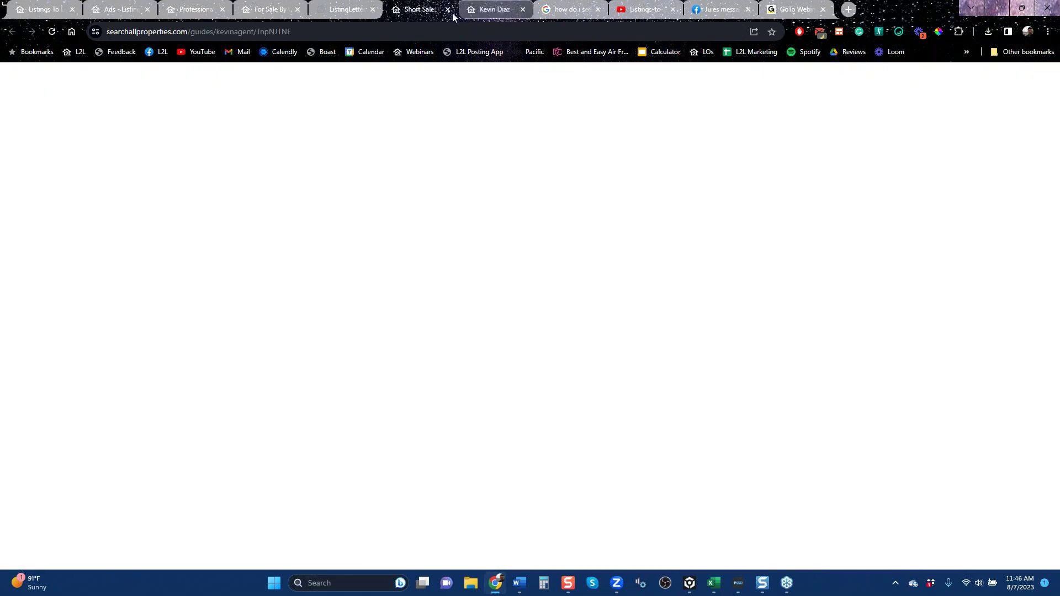
click(448, 11)
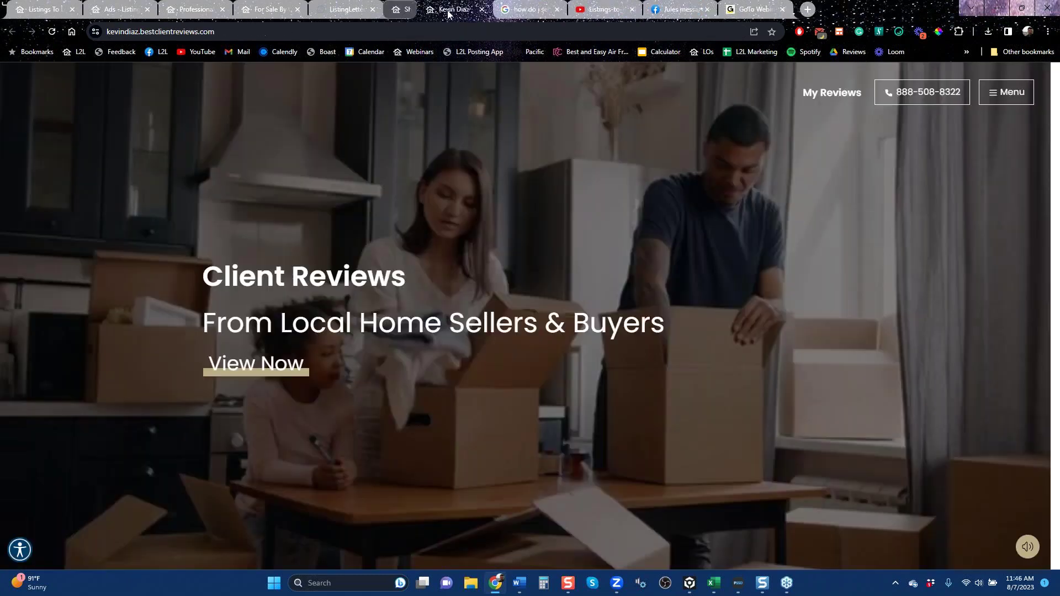
click(356, 11)
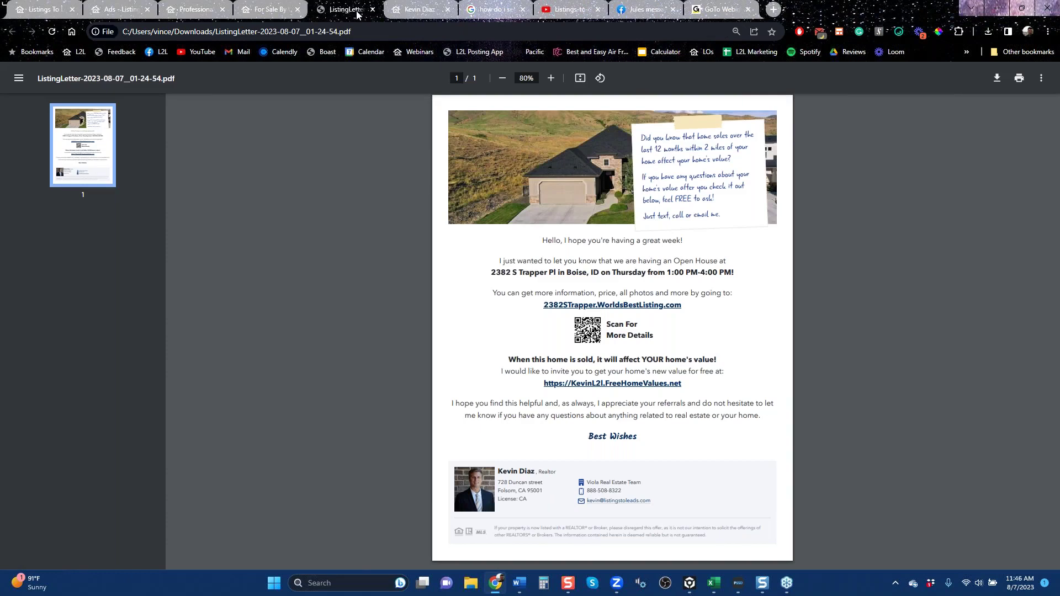
click(568, 15)
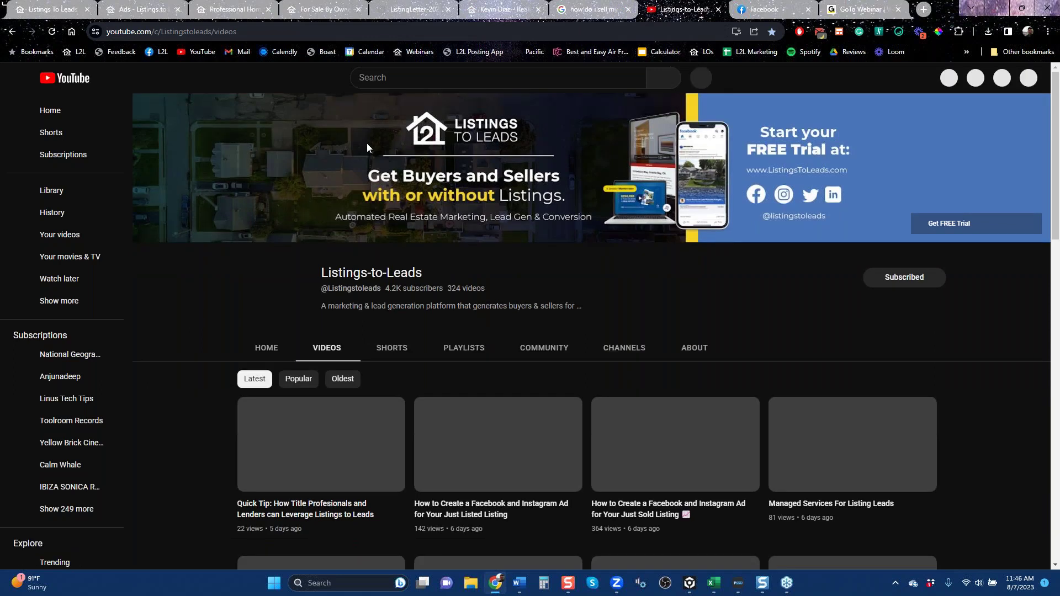
click(250, 31)
right_click(188, 36)
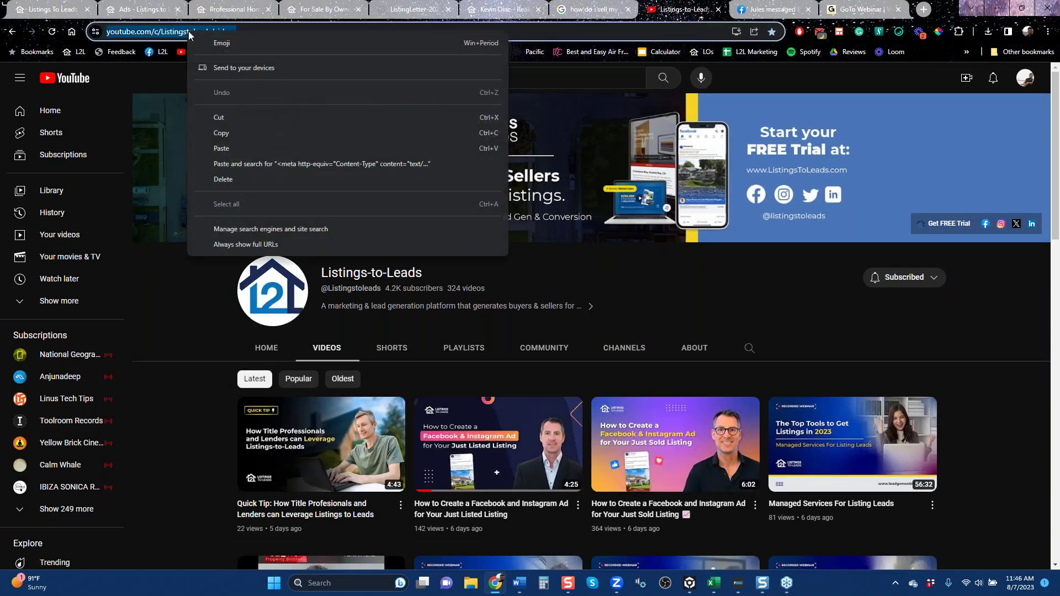
click(234, 134)
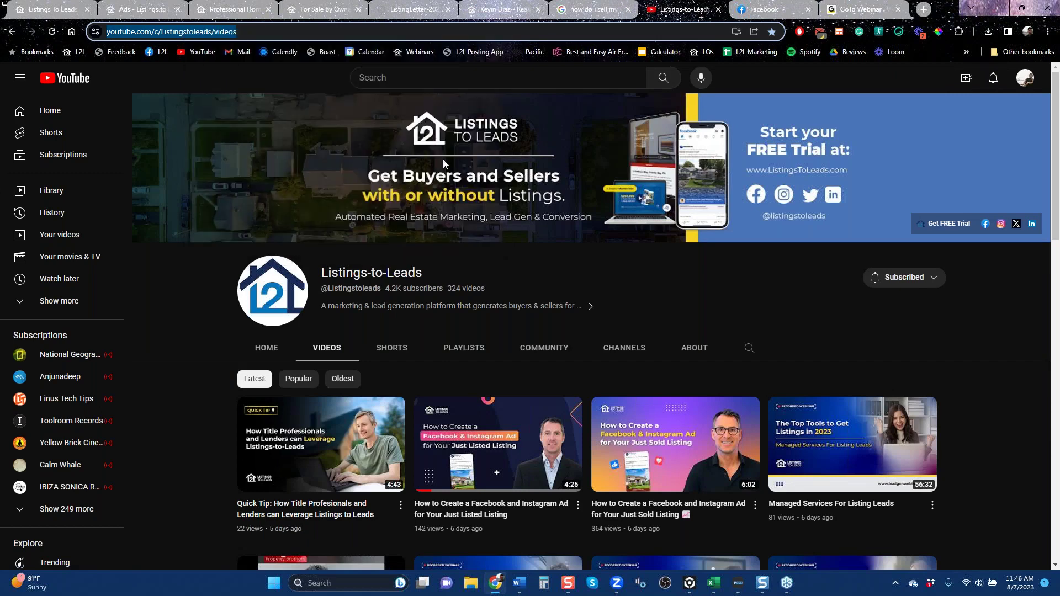
click(1057, 111)
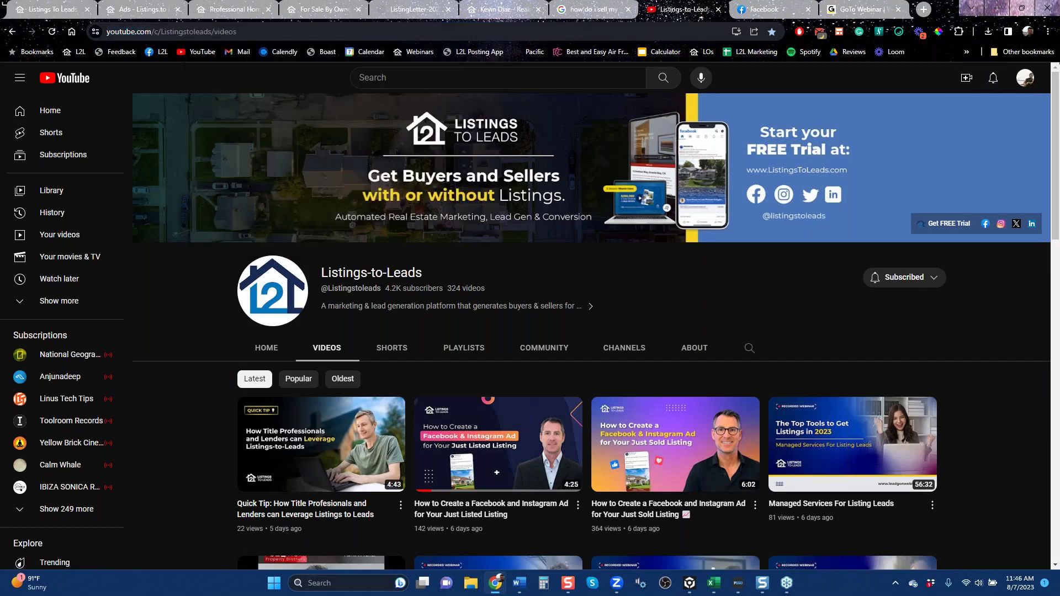
click(1055, 46)
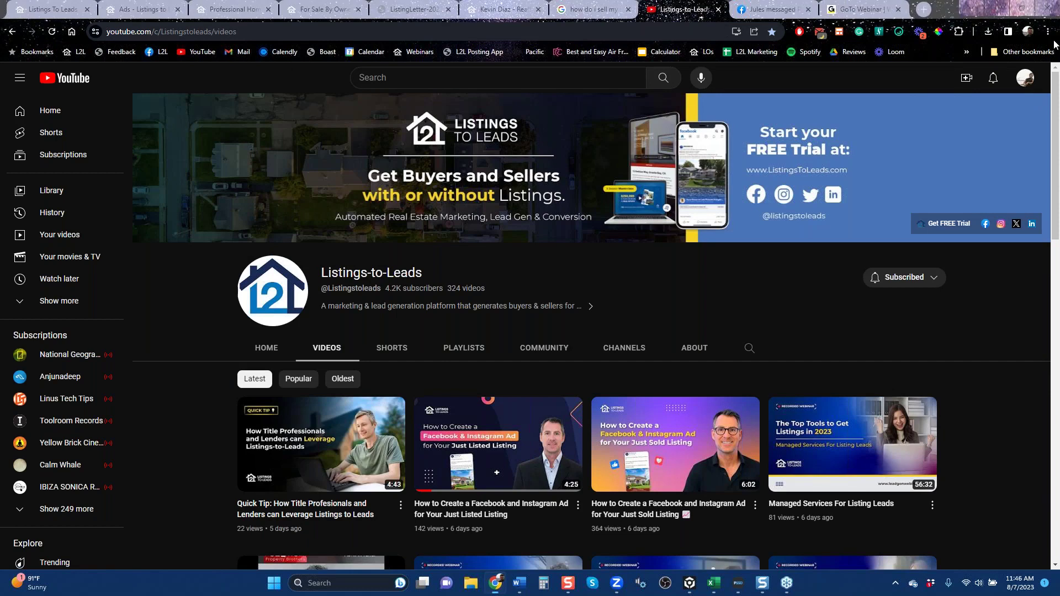
click(1048, 32)
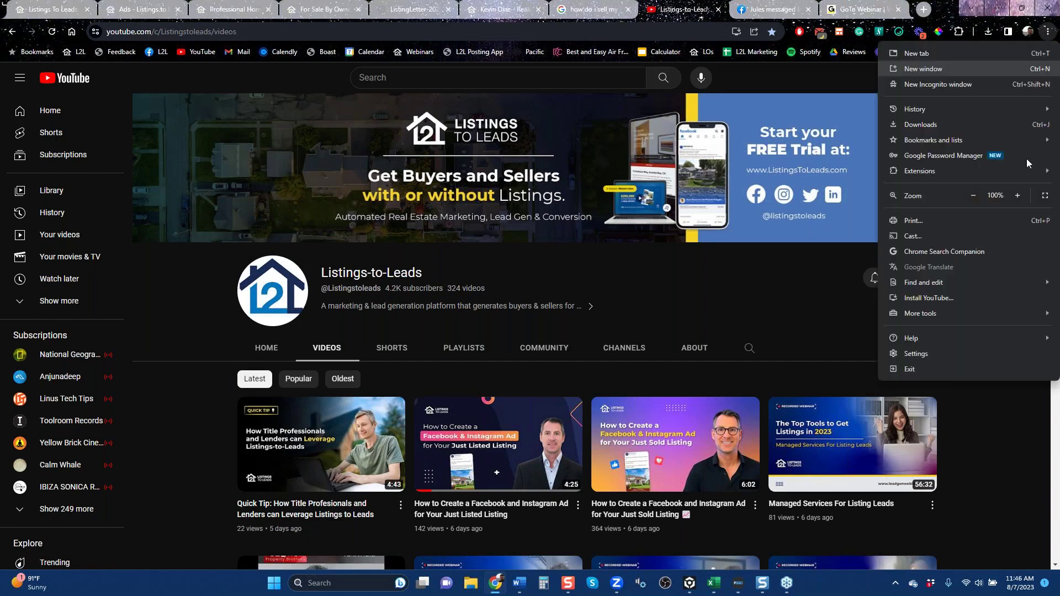
click(969, 412)
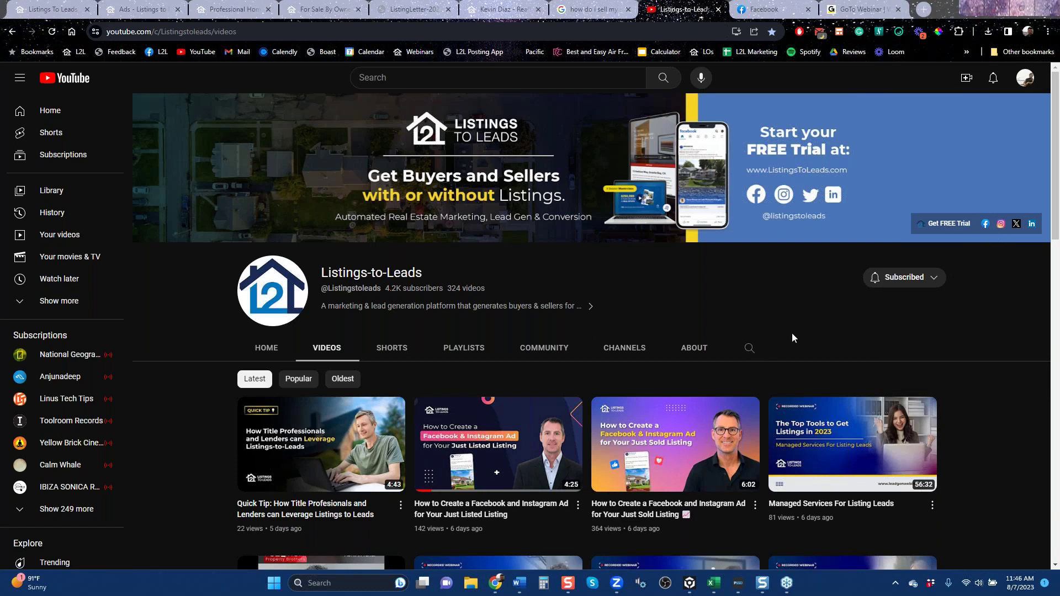
click(1055, 565)
scroll(1055, 565, down, 1)
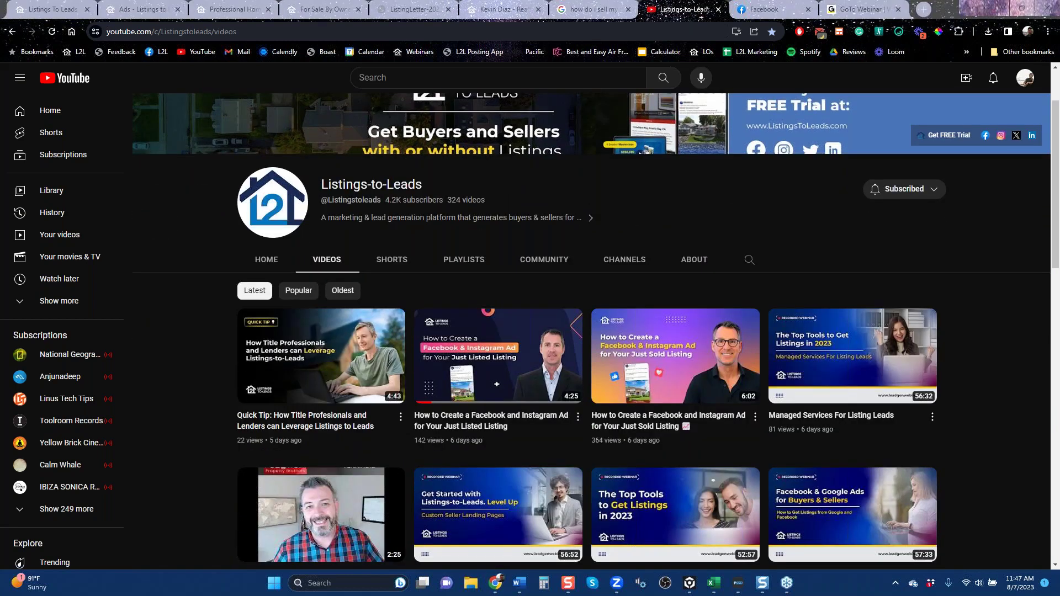
mouse_move(803, 386)
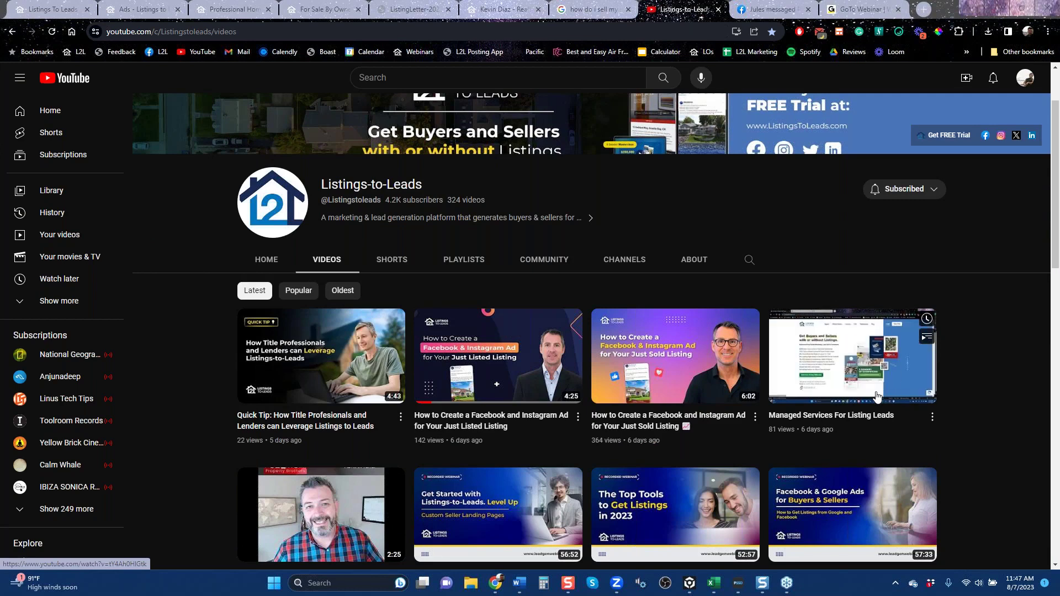
mouse_move(525, 386)
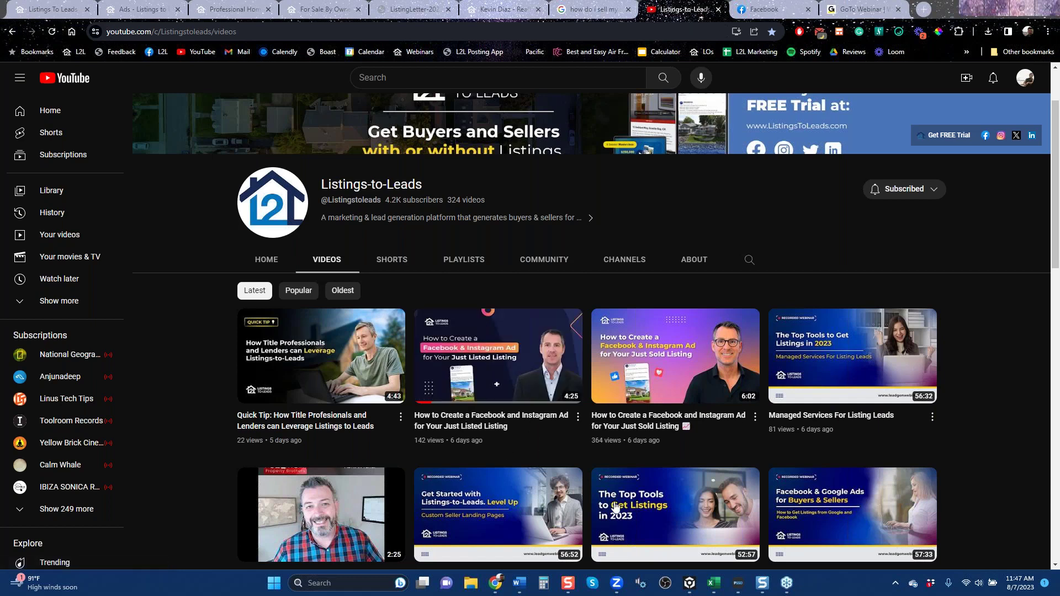
mouse_move(693, 552)
mouse_move(508, 436)
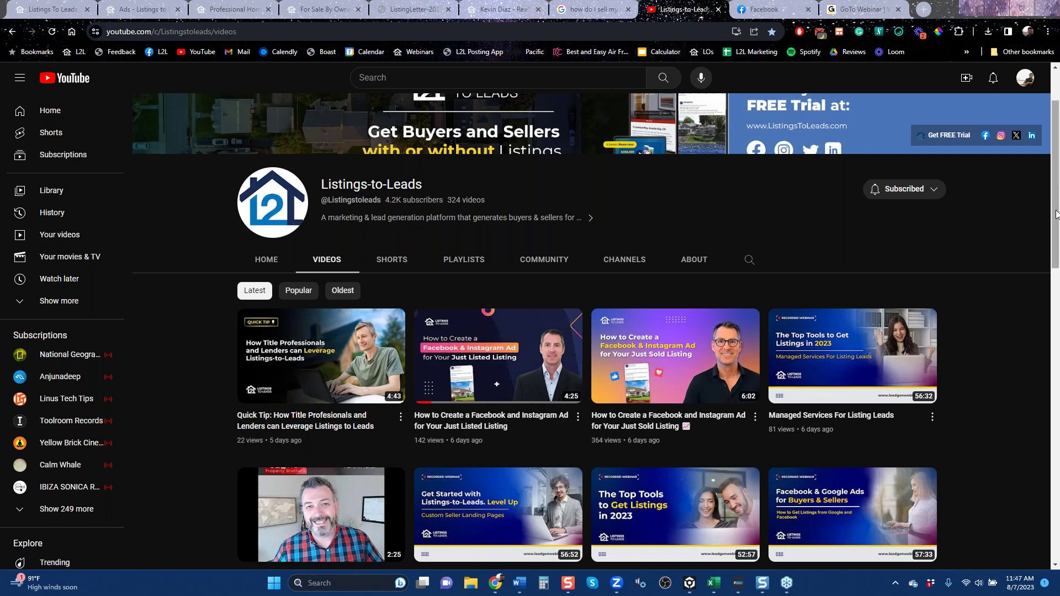
scroll(999, 296, down, 5)
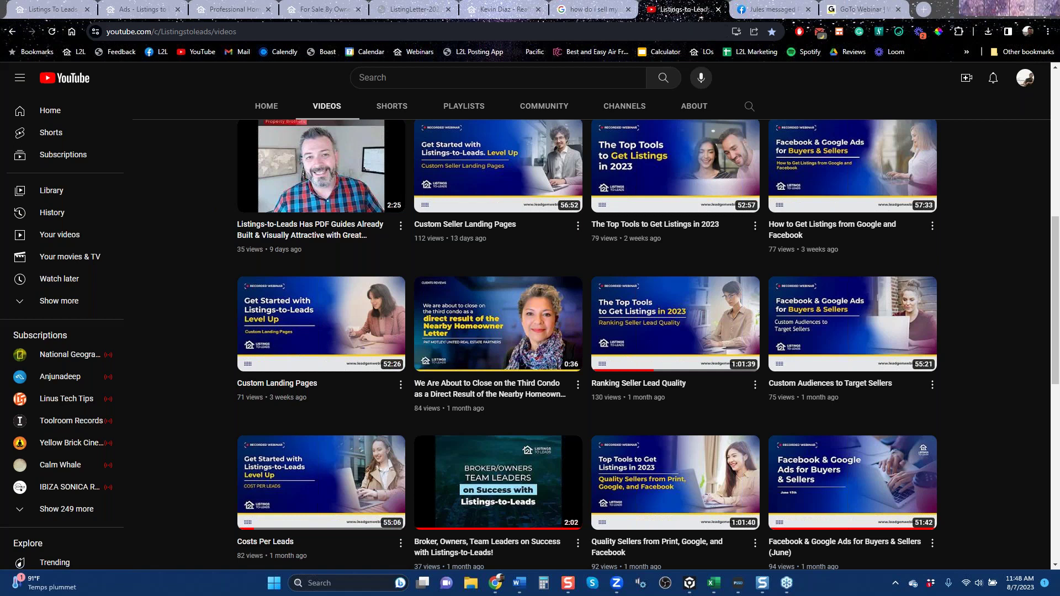
scroll(835, 236, up, 8)
Open the Listings-to-Leads Mastermind Group on Facebook and scroll through its Discussion feed and back up.
click(772, 12)
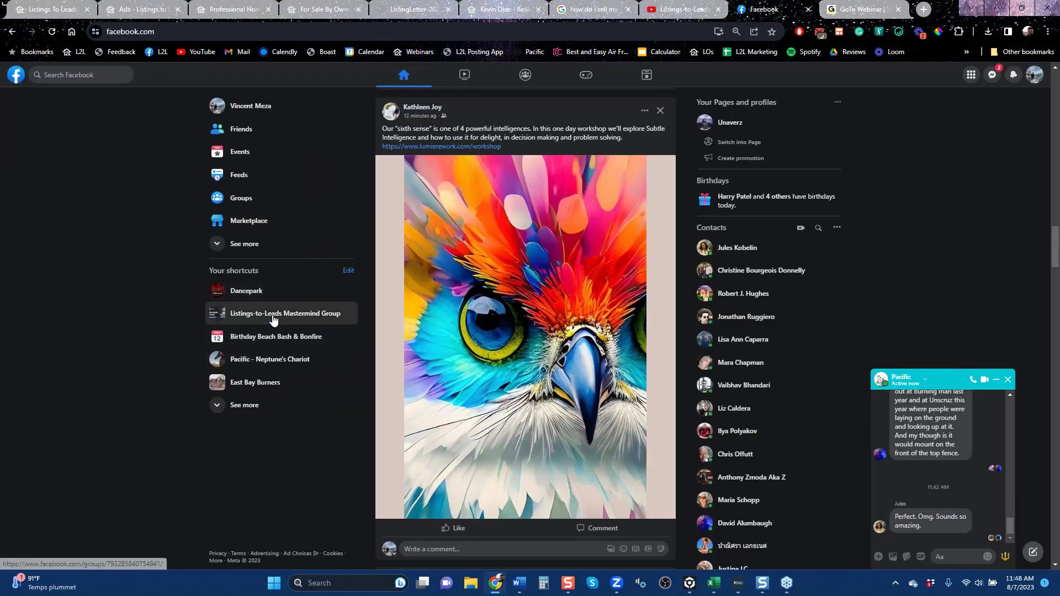
click(273, 320)
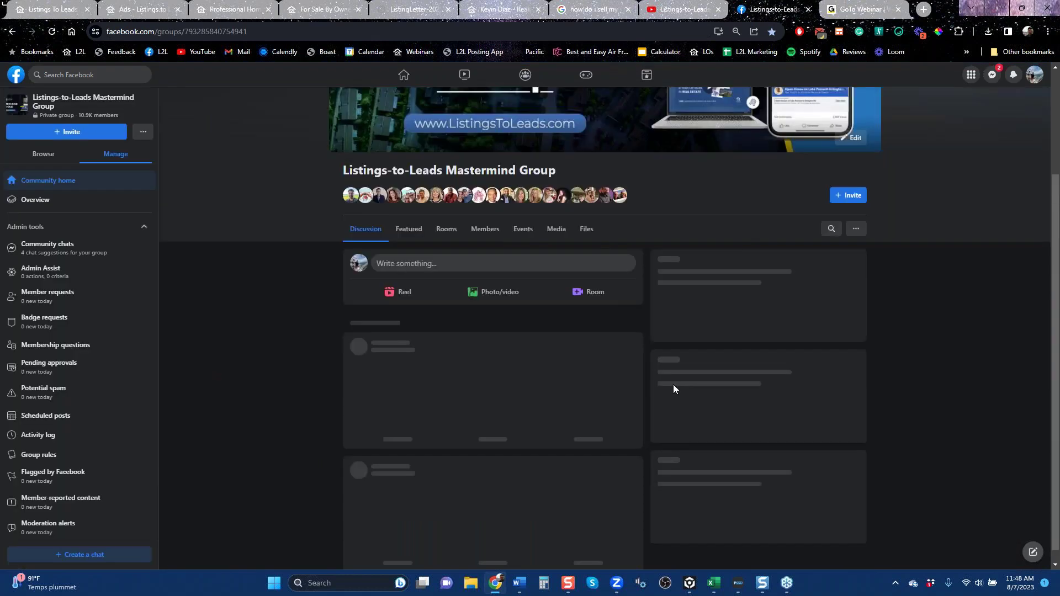
scroll(673, 389, up, 3)
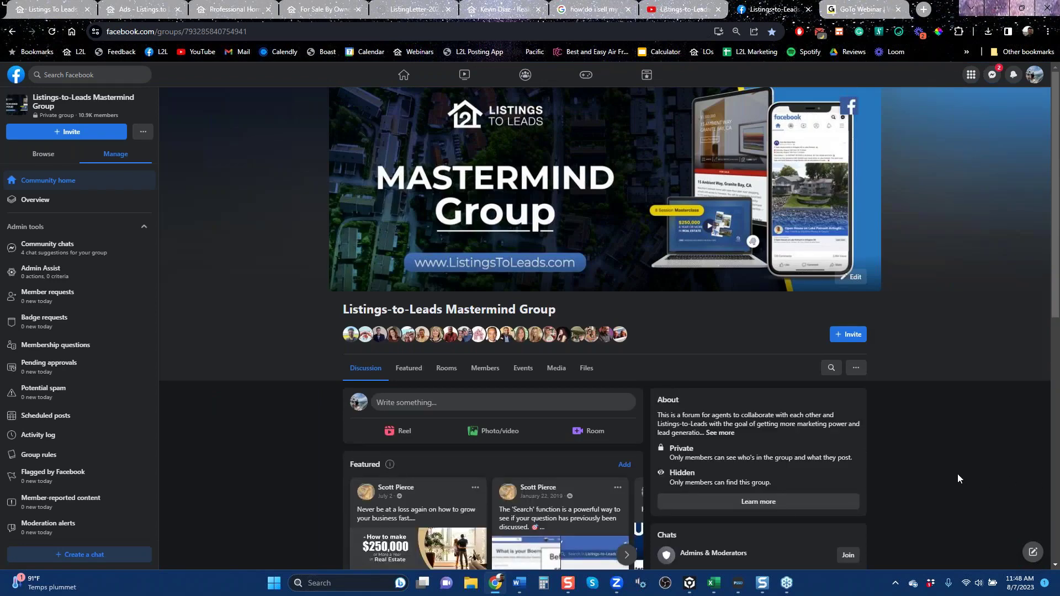
scroll(939, 471, down, 6)
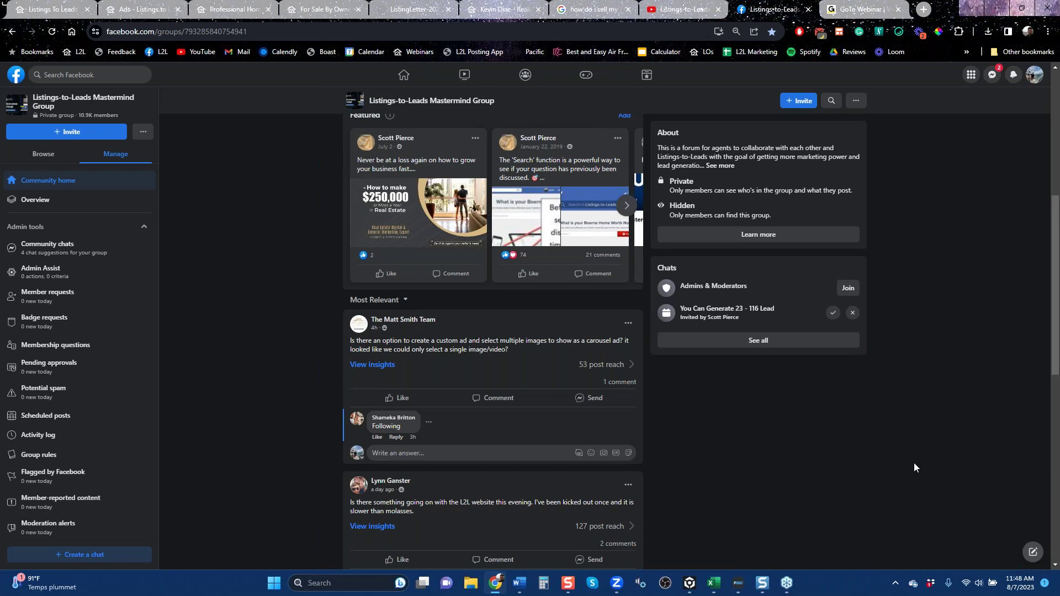
scroll(897, 464, down, 9)
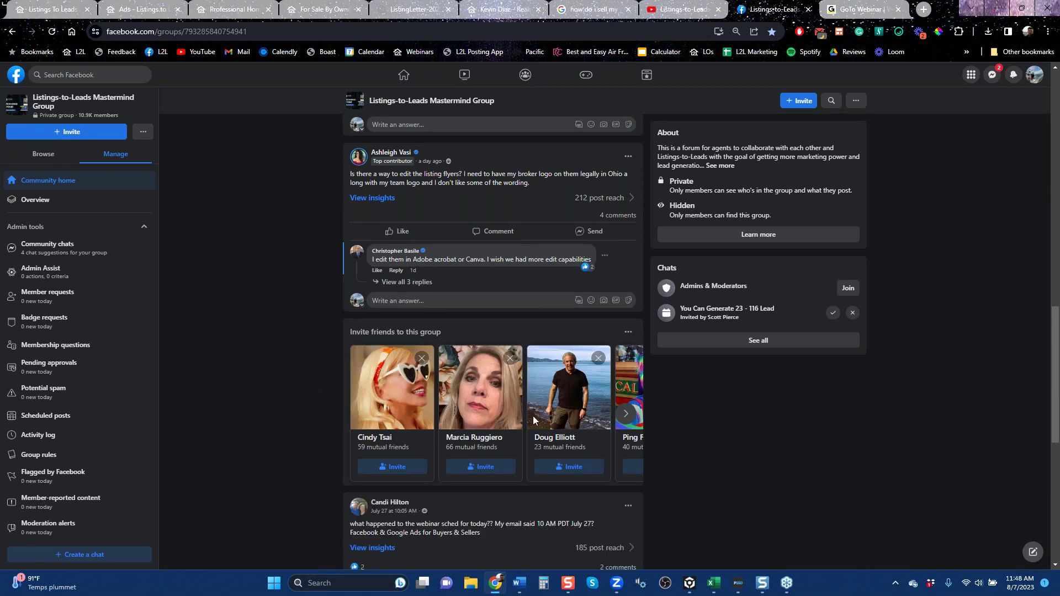
scroll(271, 363, down, 6)
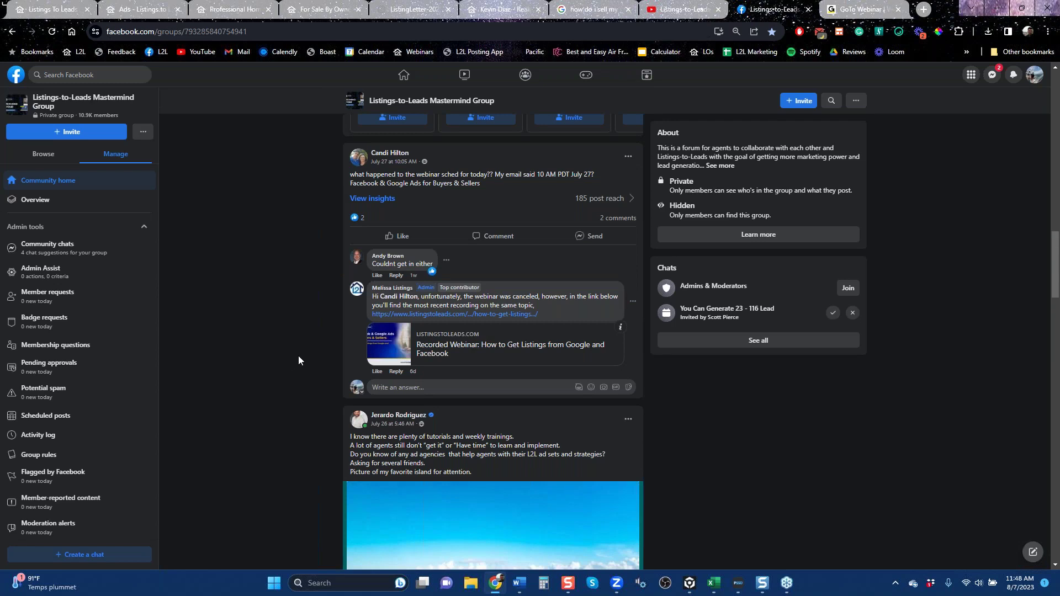
scroll(302, 356, down, 6)
scroll(307, 349, up, 20)
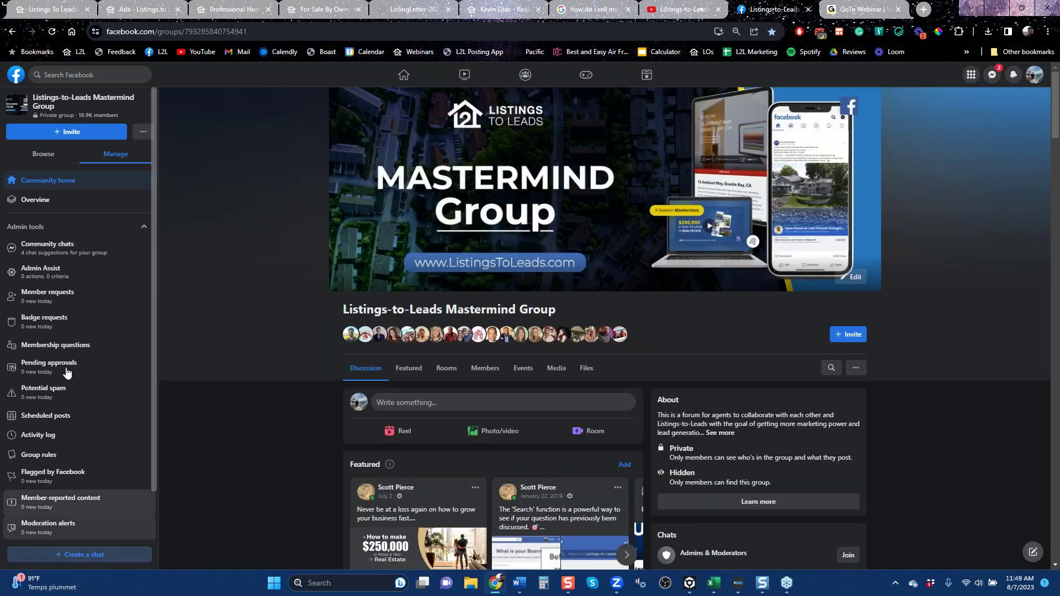
Return to the Listings to Leads tab, look at the Bots list, then reopen the Ads overview.
click(127, 10)
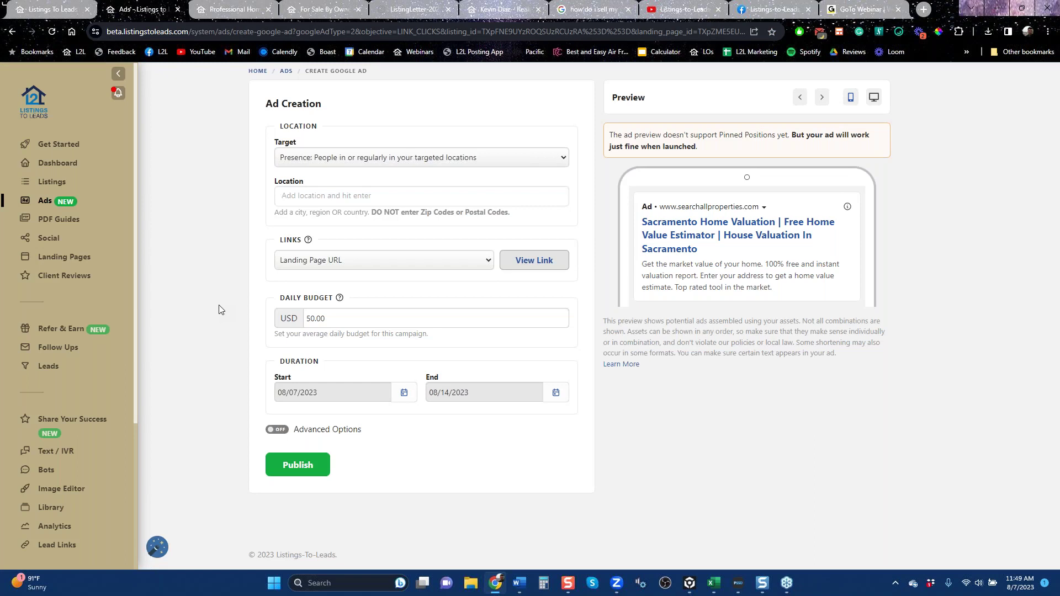
click(46, 471)
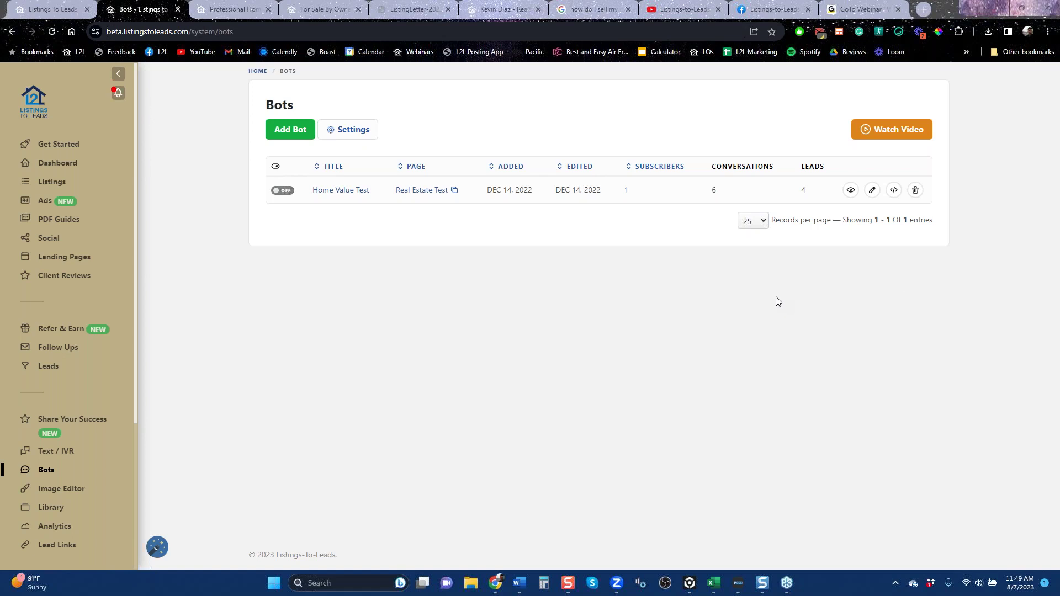
click(44, 207)
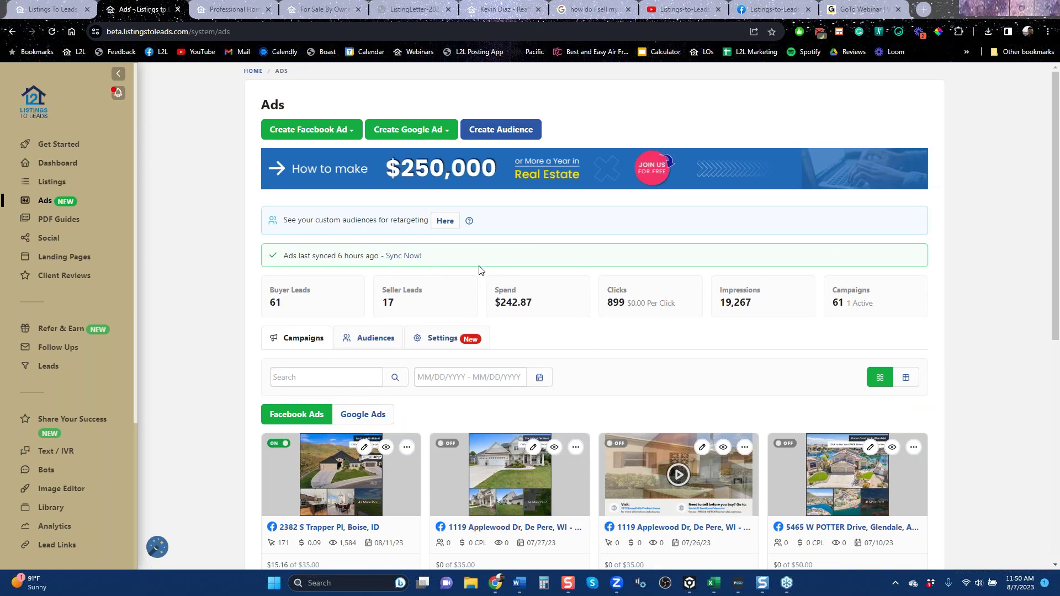
click(511, 137)
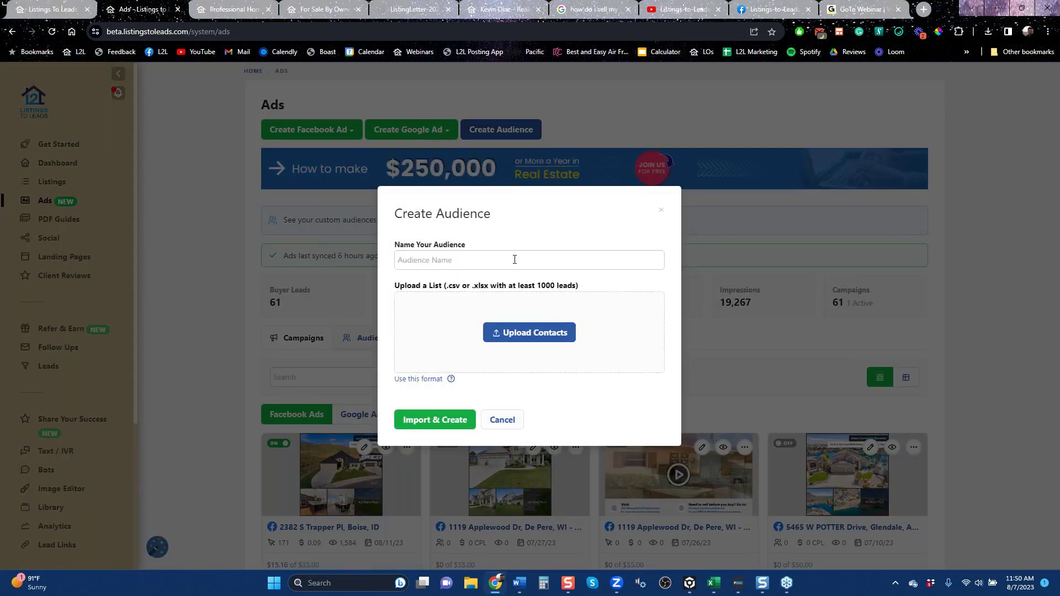
click(514, 260)
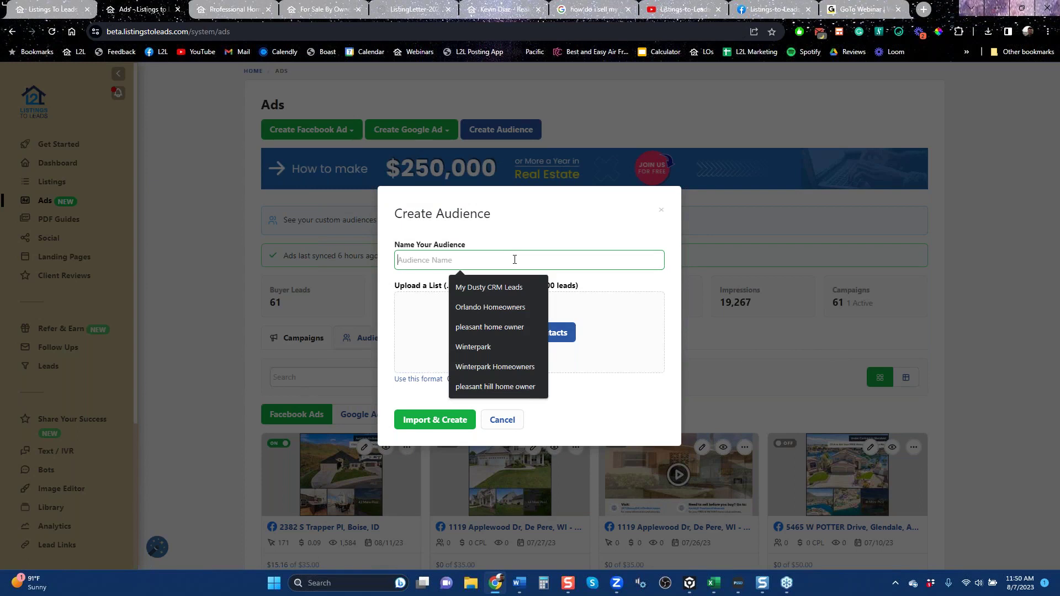
click(507, 286)
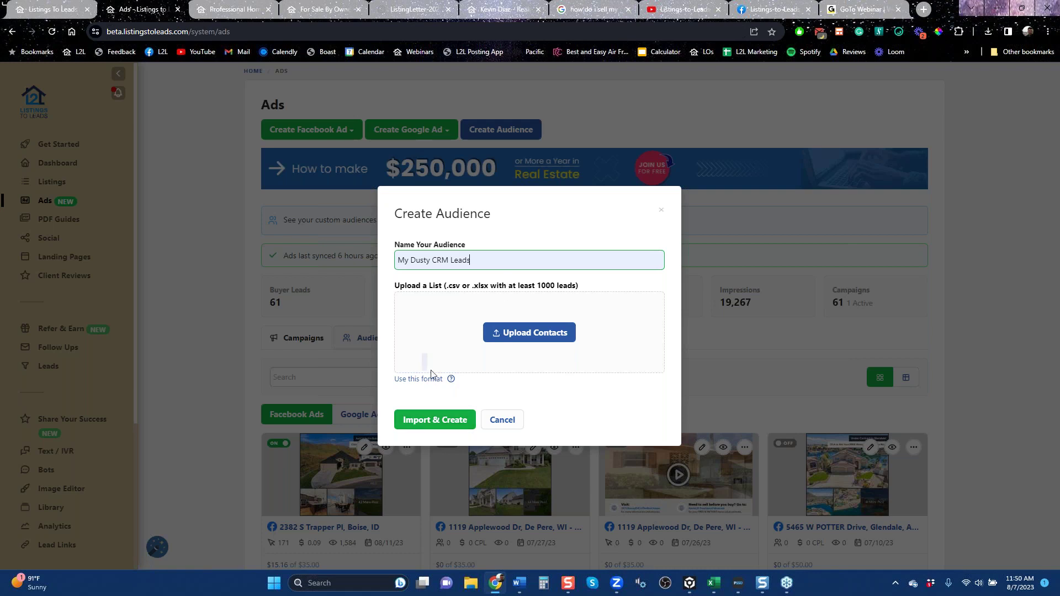
mouse_move(430, 379)
drag(578, 286, 534, 283)
click(534, 283)
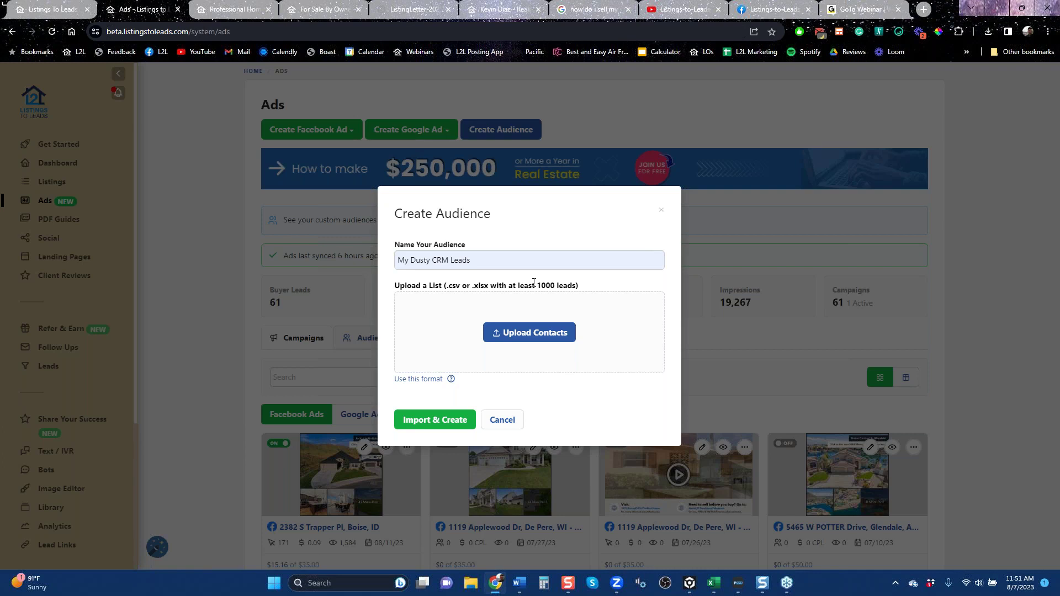
double_click(483, 260)
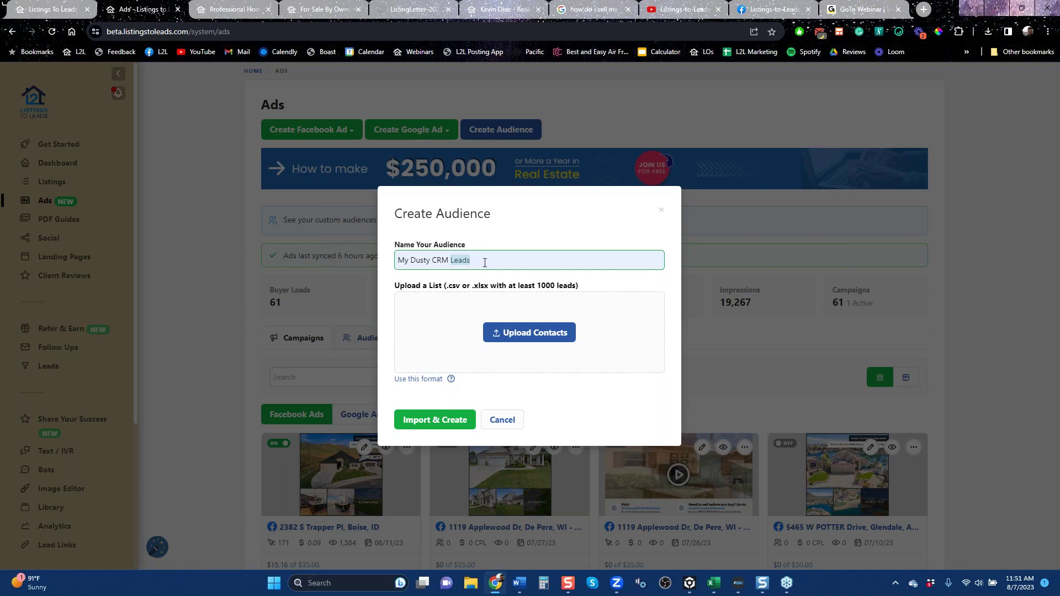
click(489, 262)
key(BackSpace)
key(BackSpace)
key(BackSpace)
key(BackSpace)
key(BackSpace)
key(BackSpace)
key(BackSpace)
key(BackSpace)
key(BackSpace)
key(BackSpace)
key(BackSpace)
key(BackSpace)
key(BackSpace)
key(BackSpace)
key(BackSpace)
key(BackSpace)
key(BackSpace)
key(BackSpace)
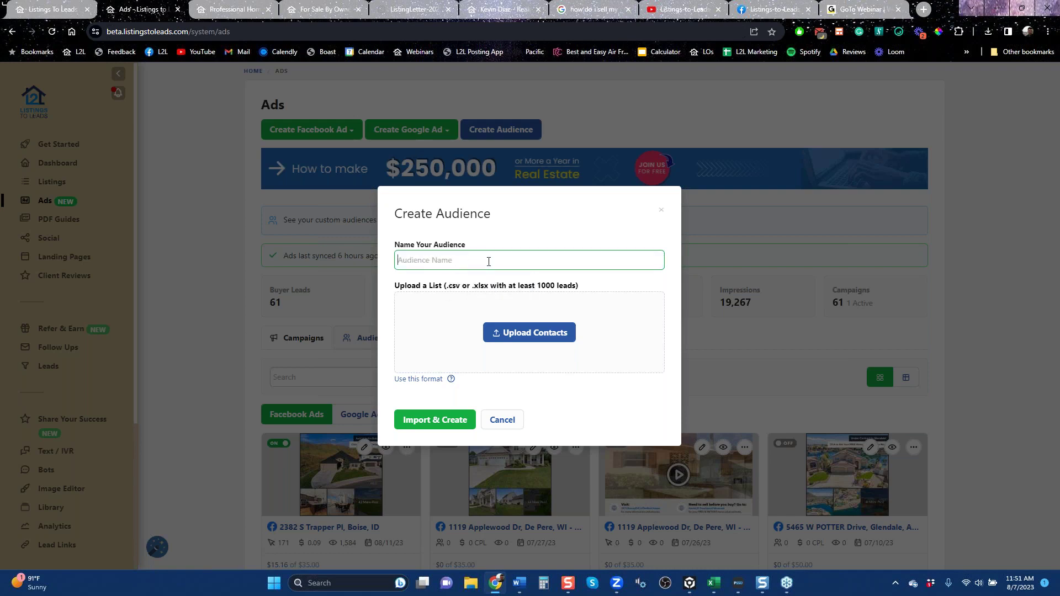
click(488, 262)
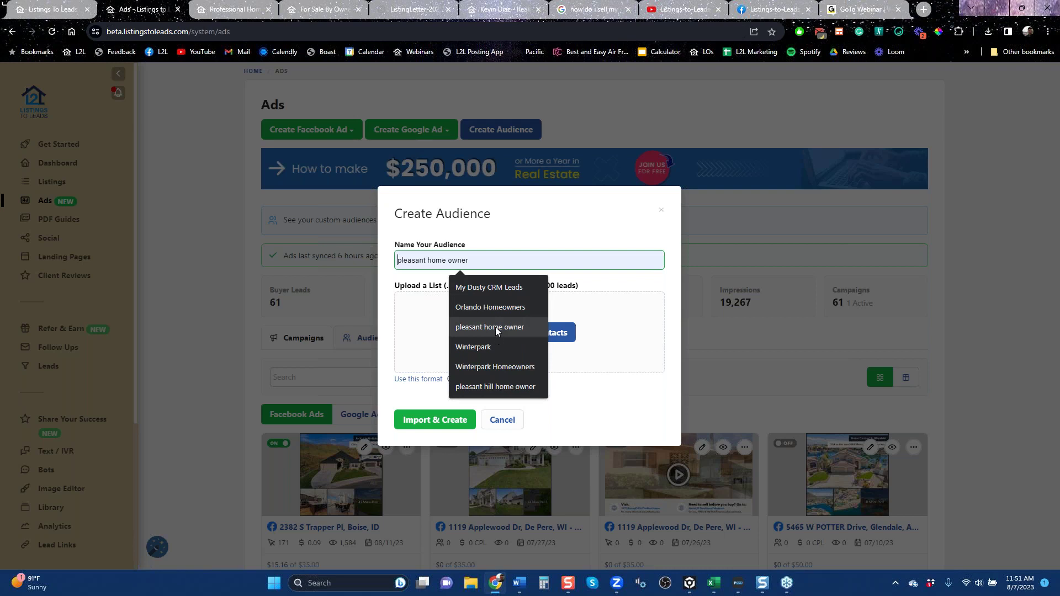
click(495, 386)
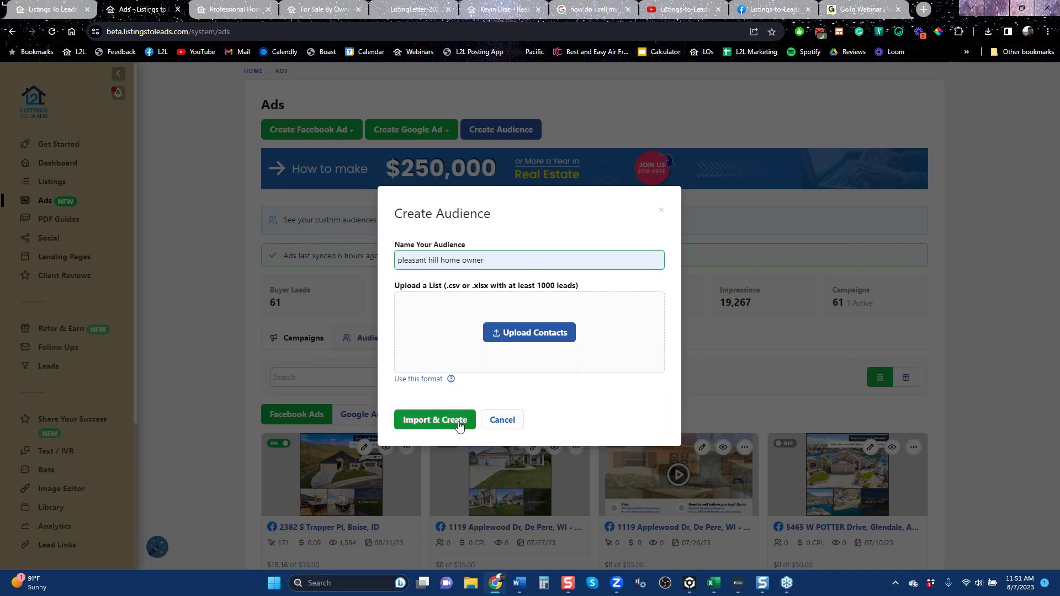
click(661, 211)
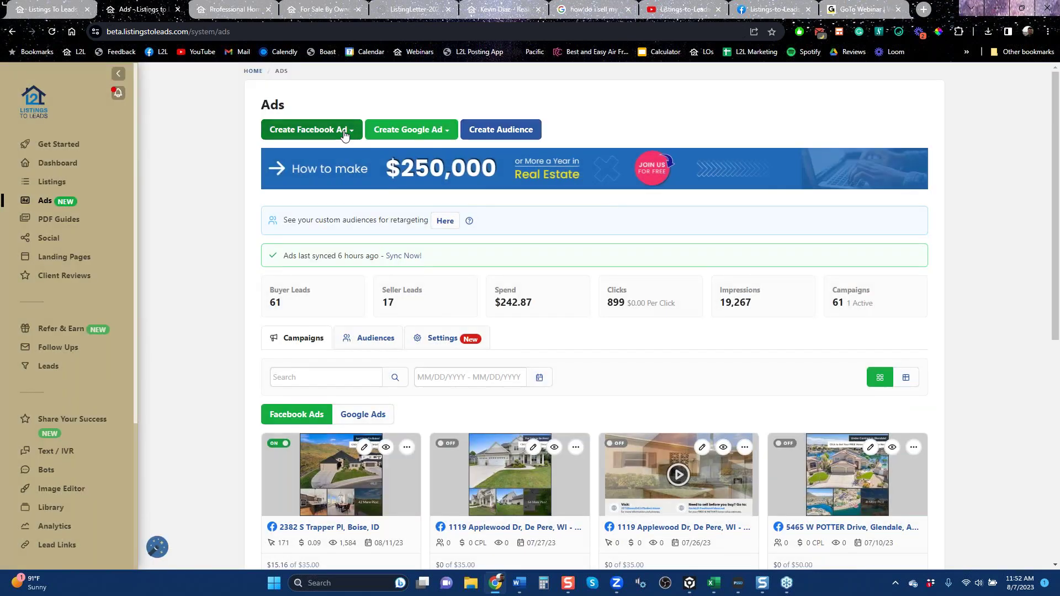
Create a Facebook landing-page ad using the Pleasanton landing page.
click(343, 134)
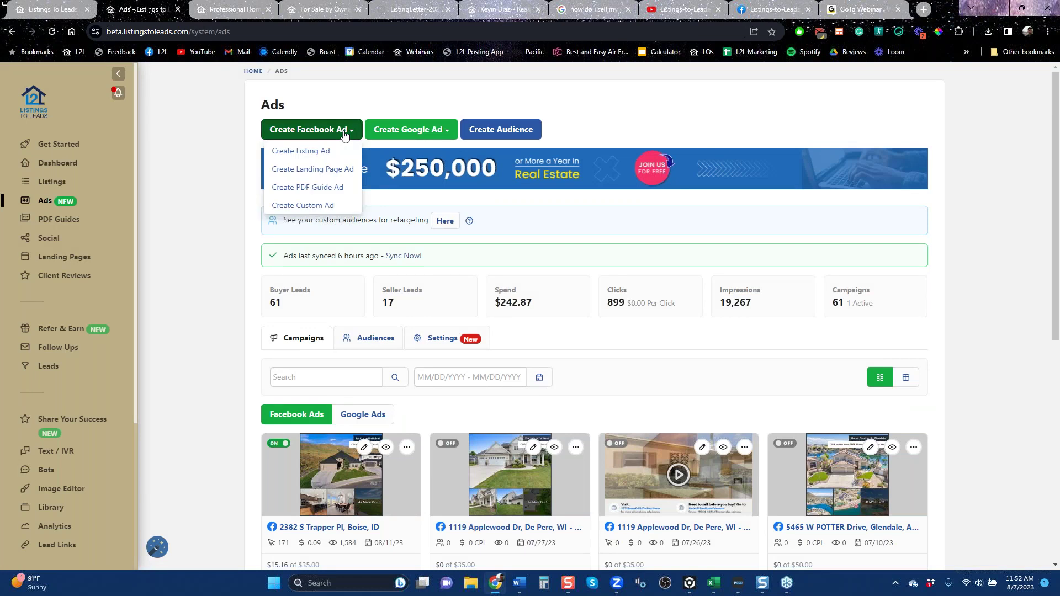
click(331, 170)
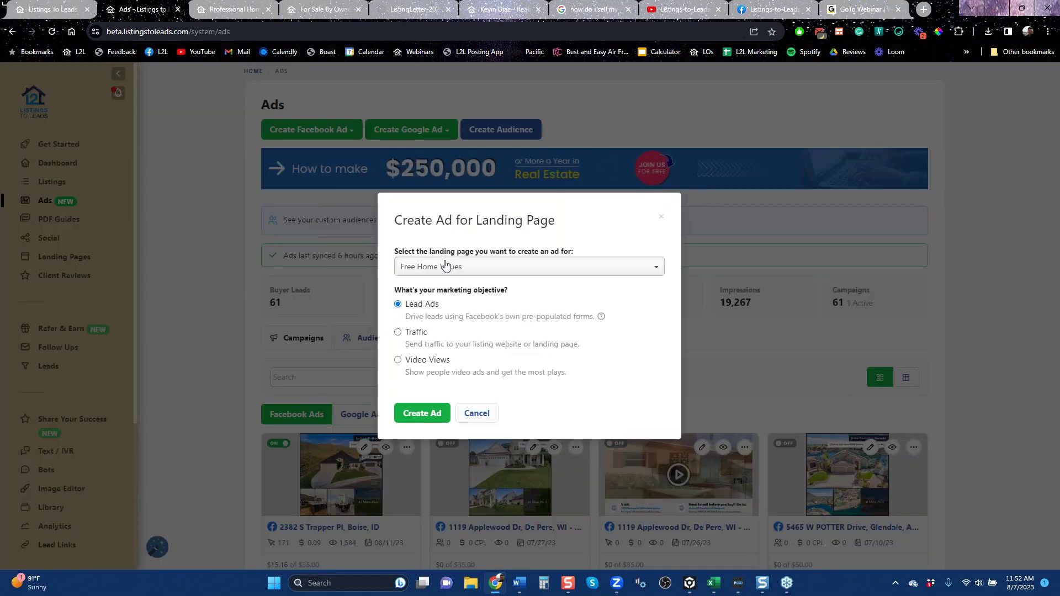
click(448, 267)
scroll(660, 295, down, 2)
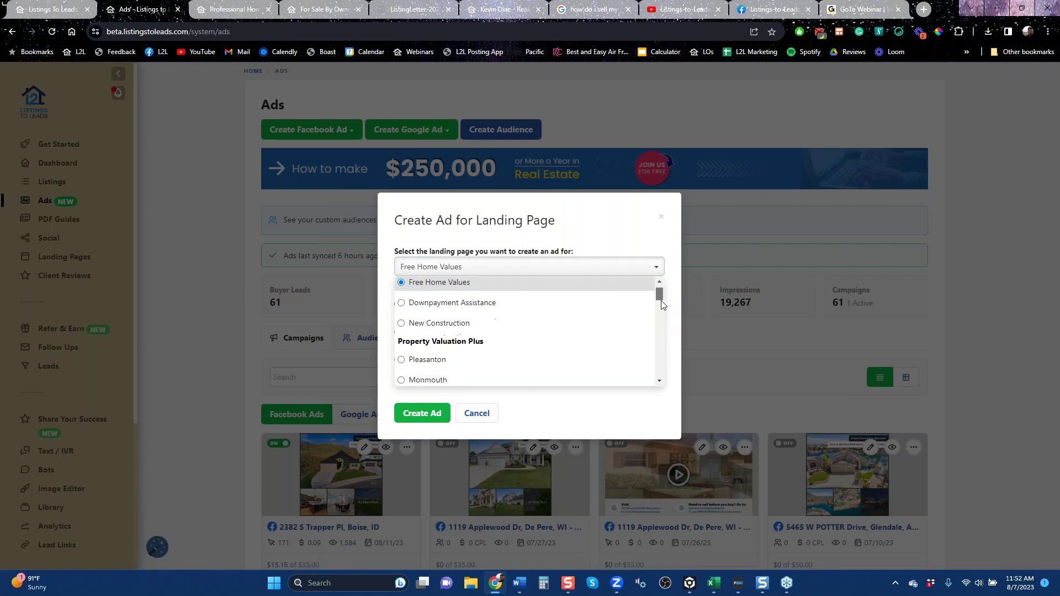
scroll(659, 296, up, 2)
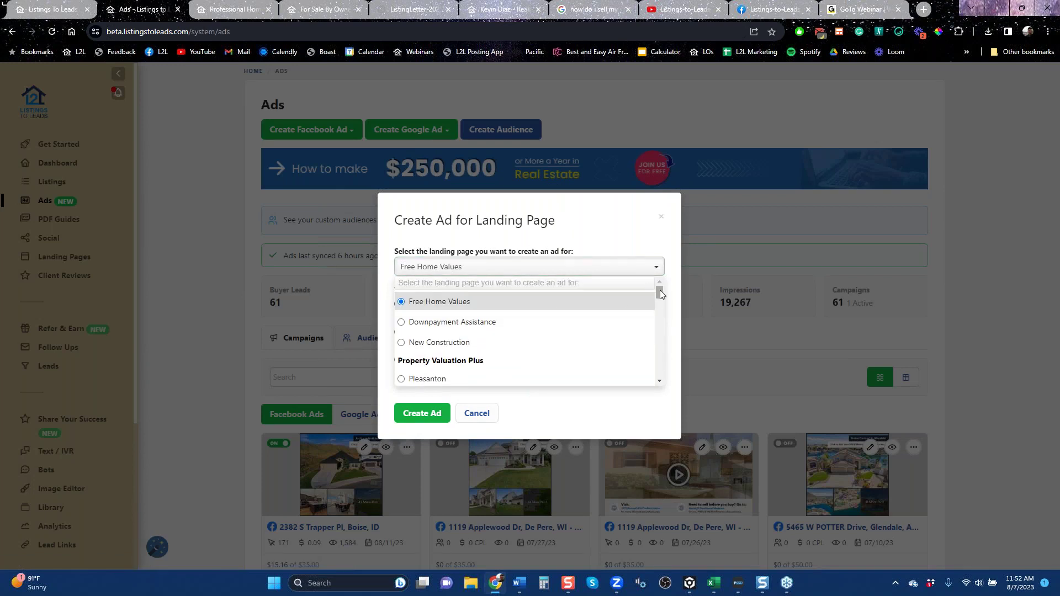
drag(660, 289, 659, 297)
click(415, 313)
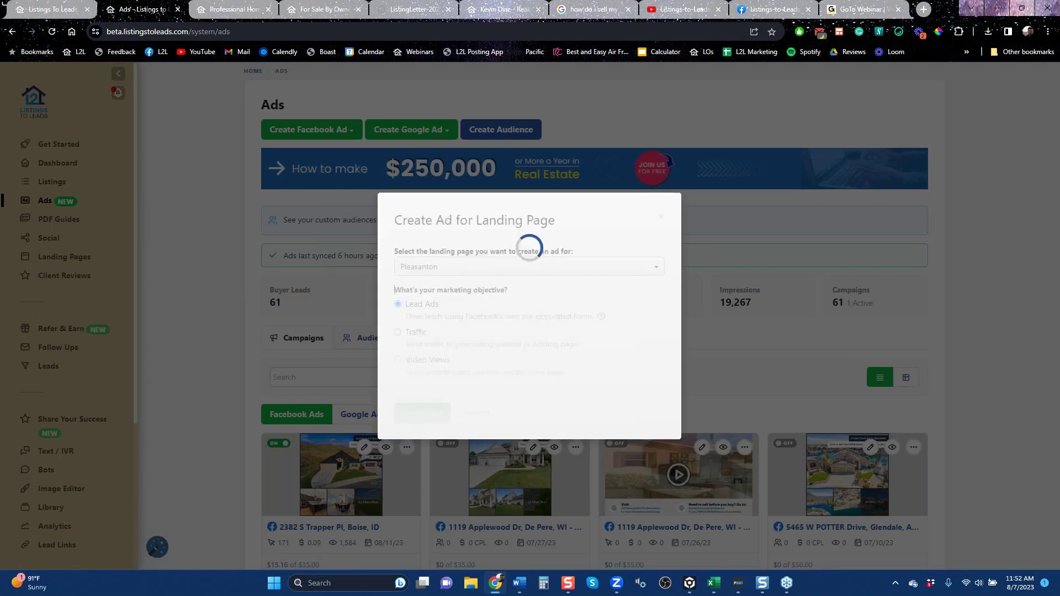
click(431, 456)
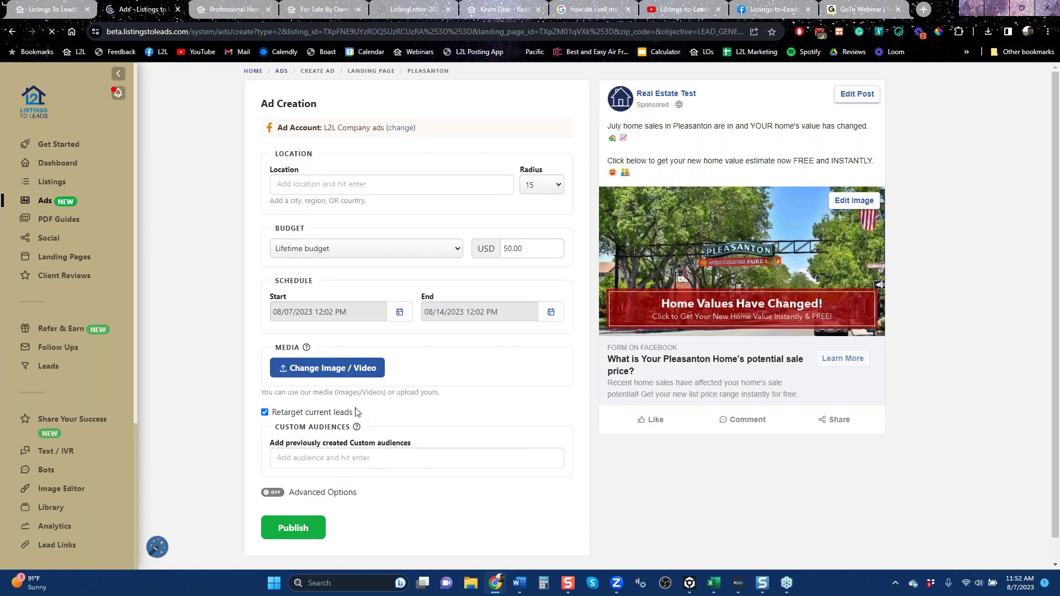
Add 'L2L Custom Audience from CRM' to the Pleasanton ad's custom audiences, then go to Support.
click(380, 183)
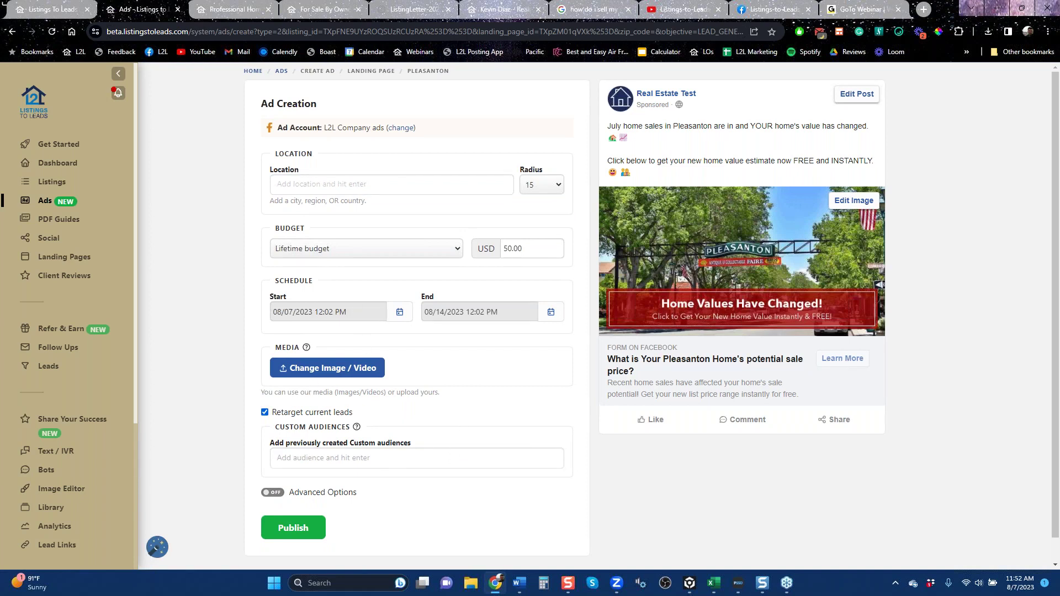
click(325, 451)
text(L2L)
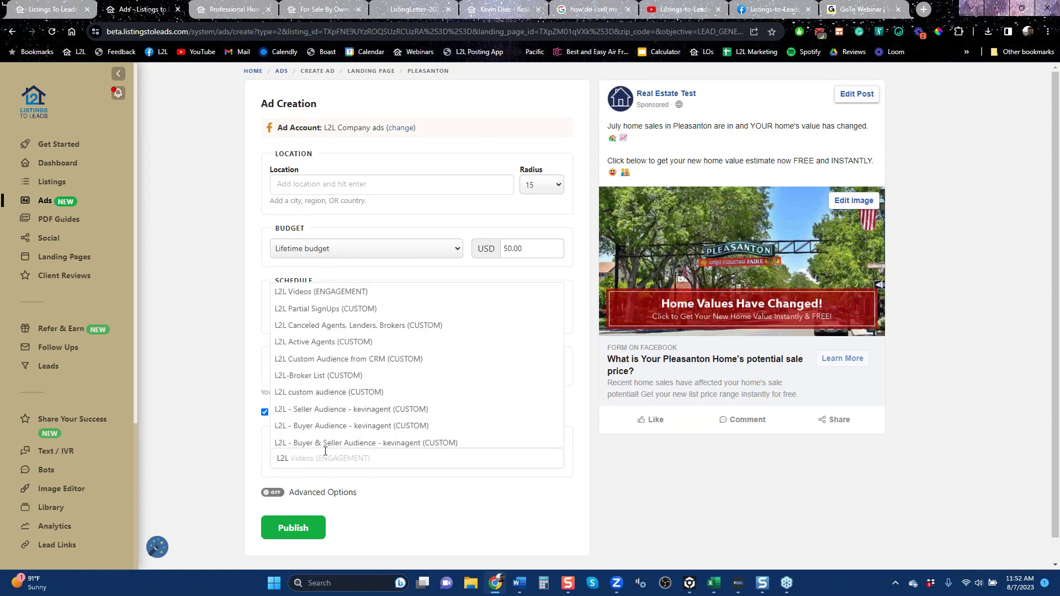
key(Up)
key(Up)
key(Up)
key(Up)
key(Up)
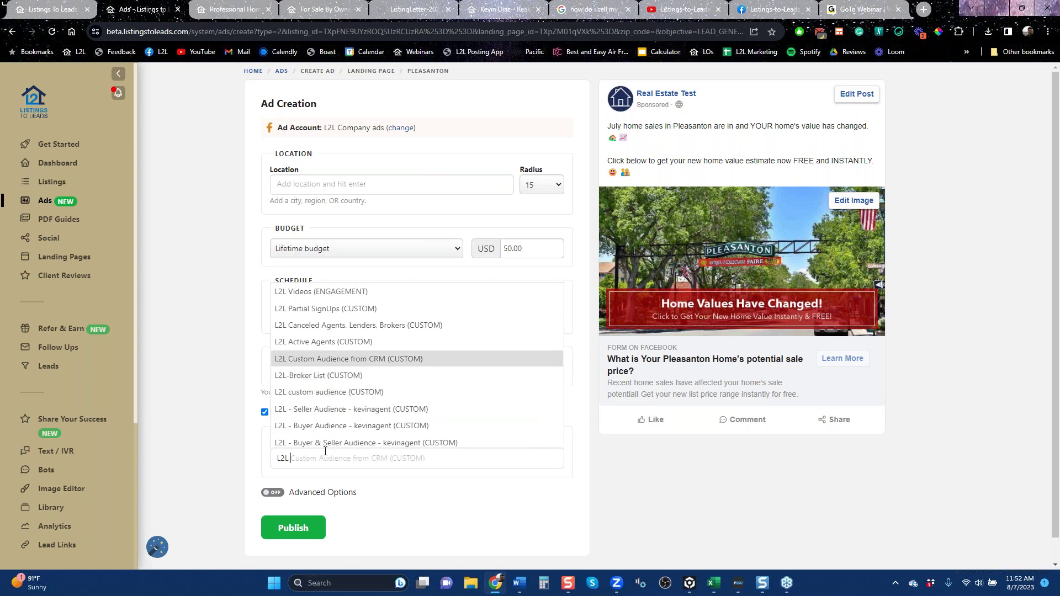
key(Return)
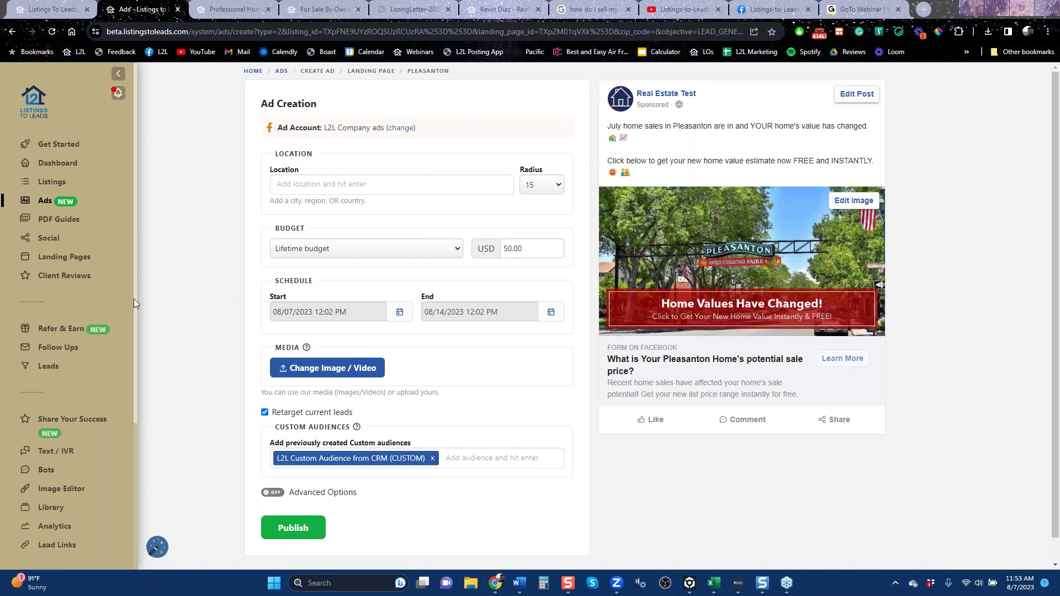
scroll(133, 331, down, 4)
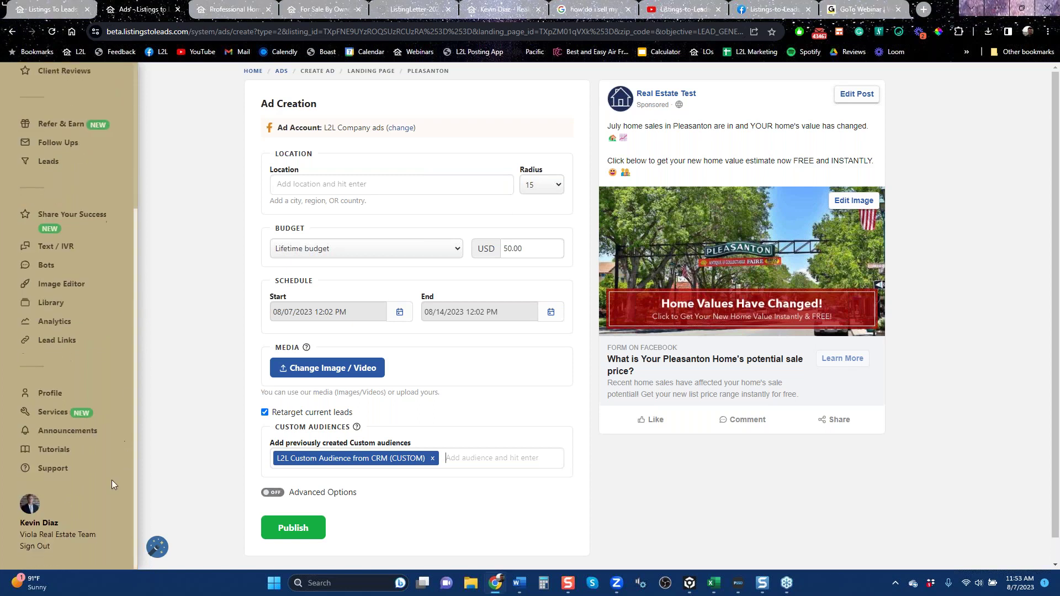
click(45, 474)
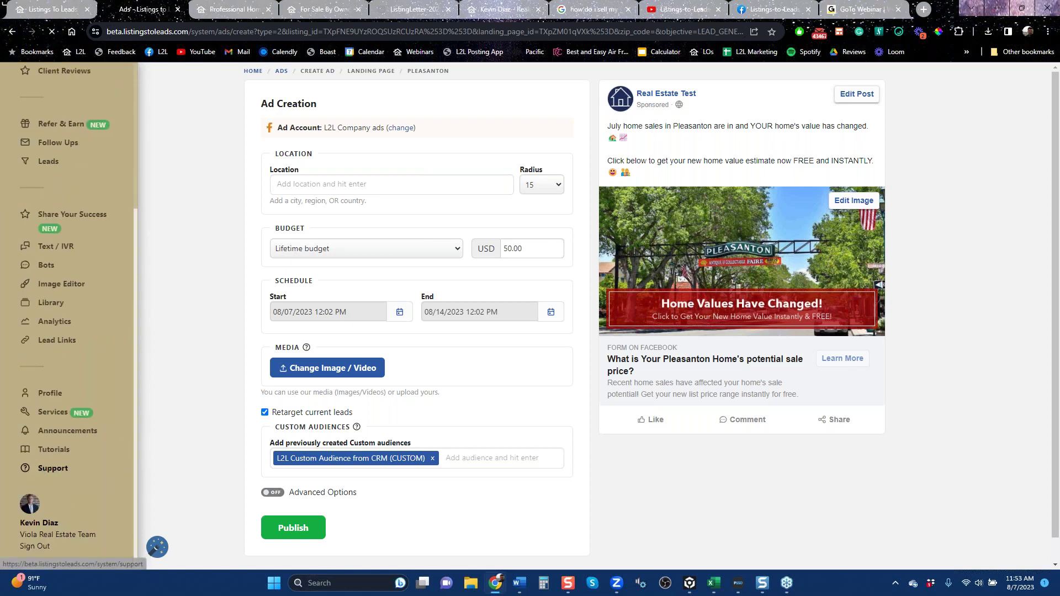